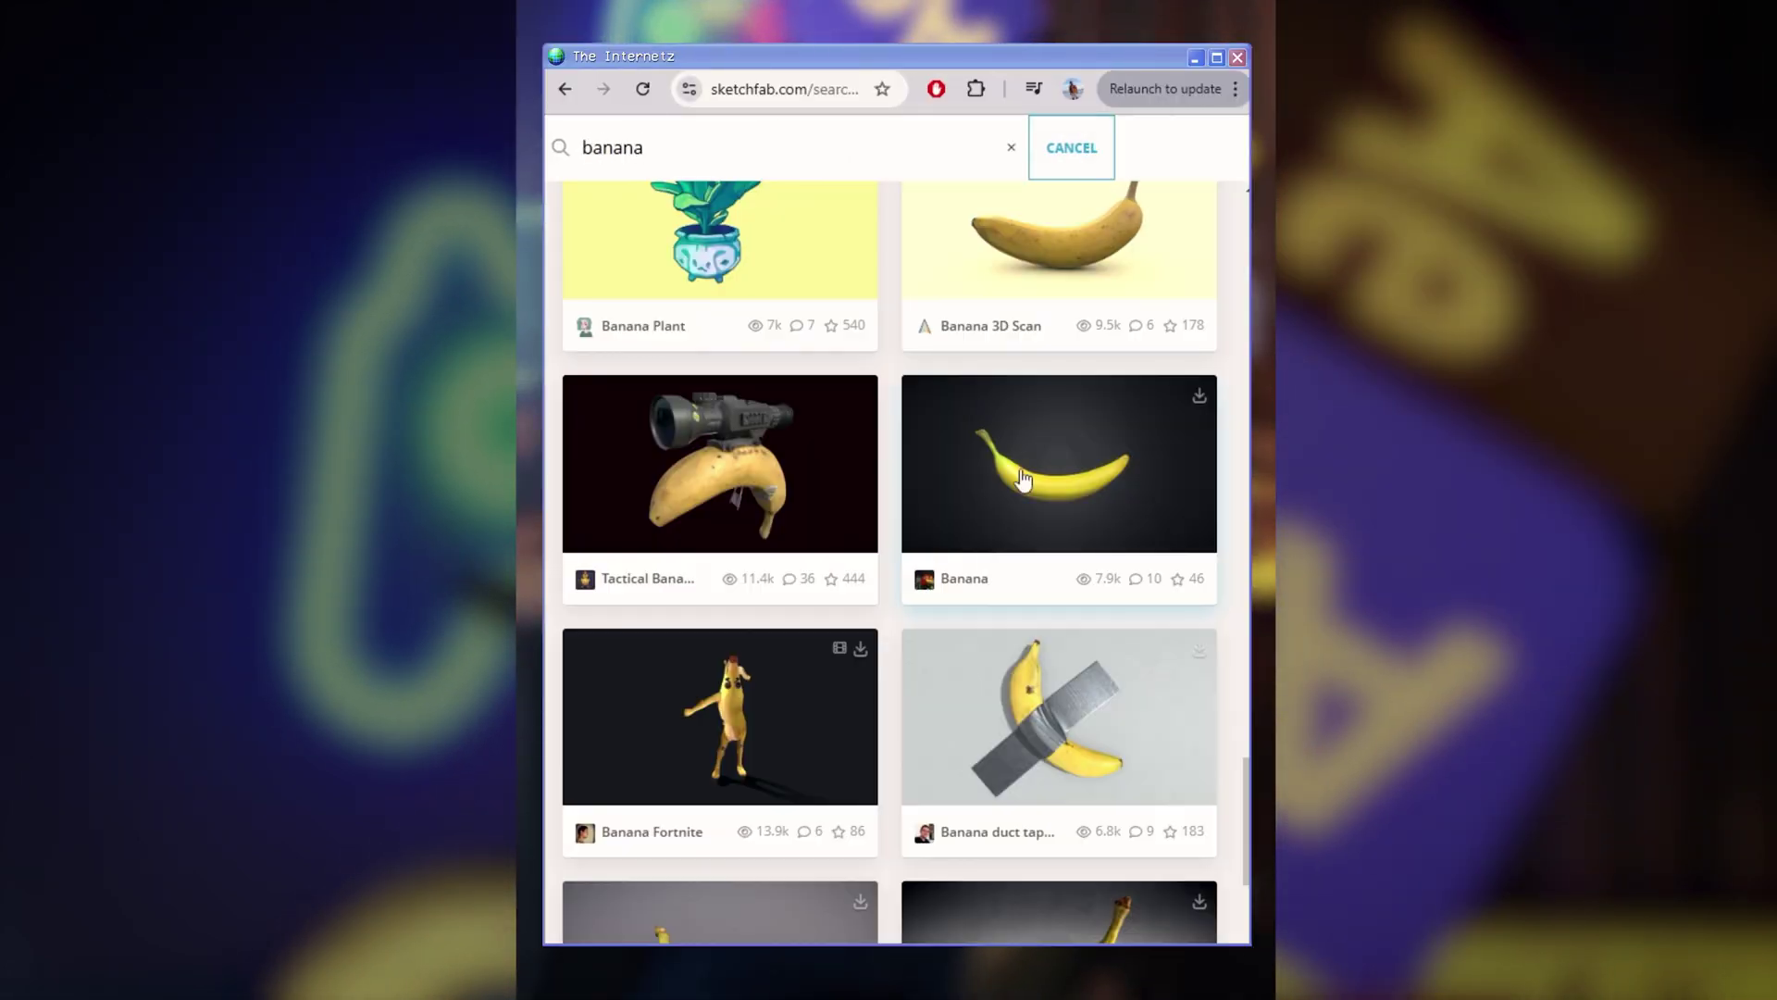
# Scroll the Sketchfab banana results and open the Banana 3D Scan model page.
pyautogui.scroll(2, 1023, 479)
pyautogui.click(1039, 428)
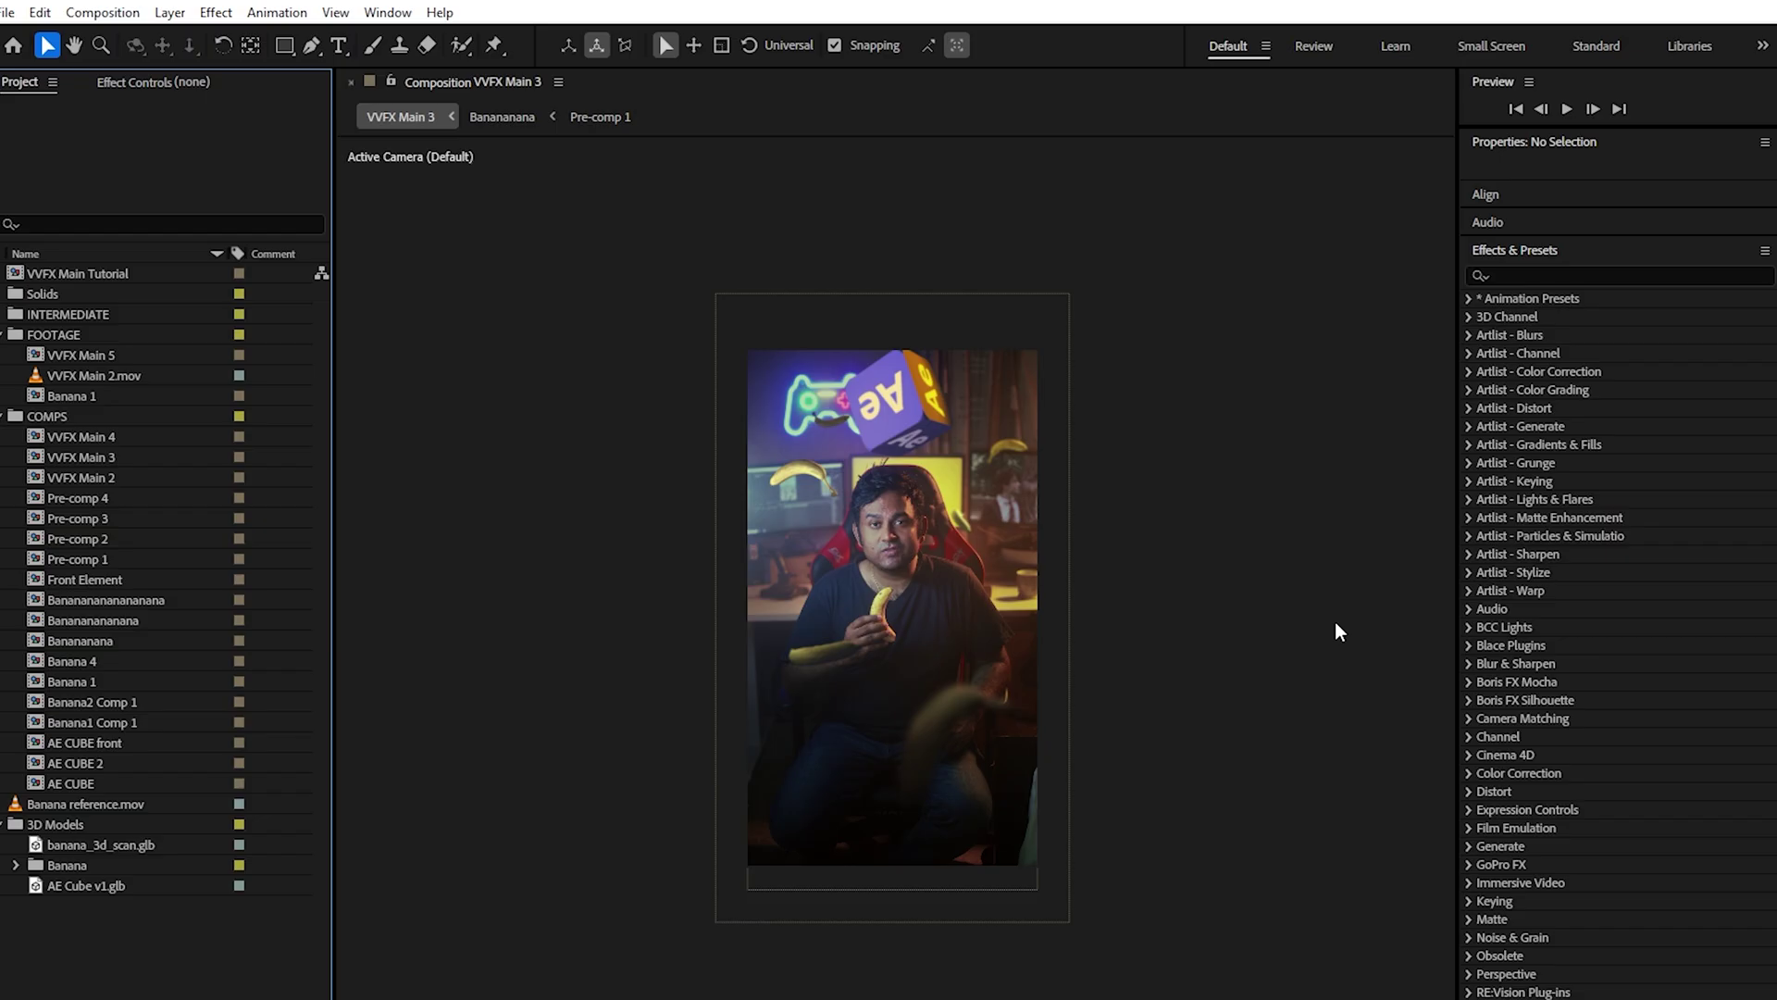
# Show Help > About After Effects, revealing version 25.1.0 (Build 66).
pyautogui.click(439, 12)
pyautogui.click(480, 39)
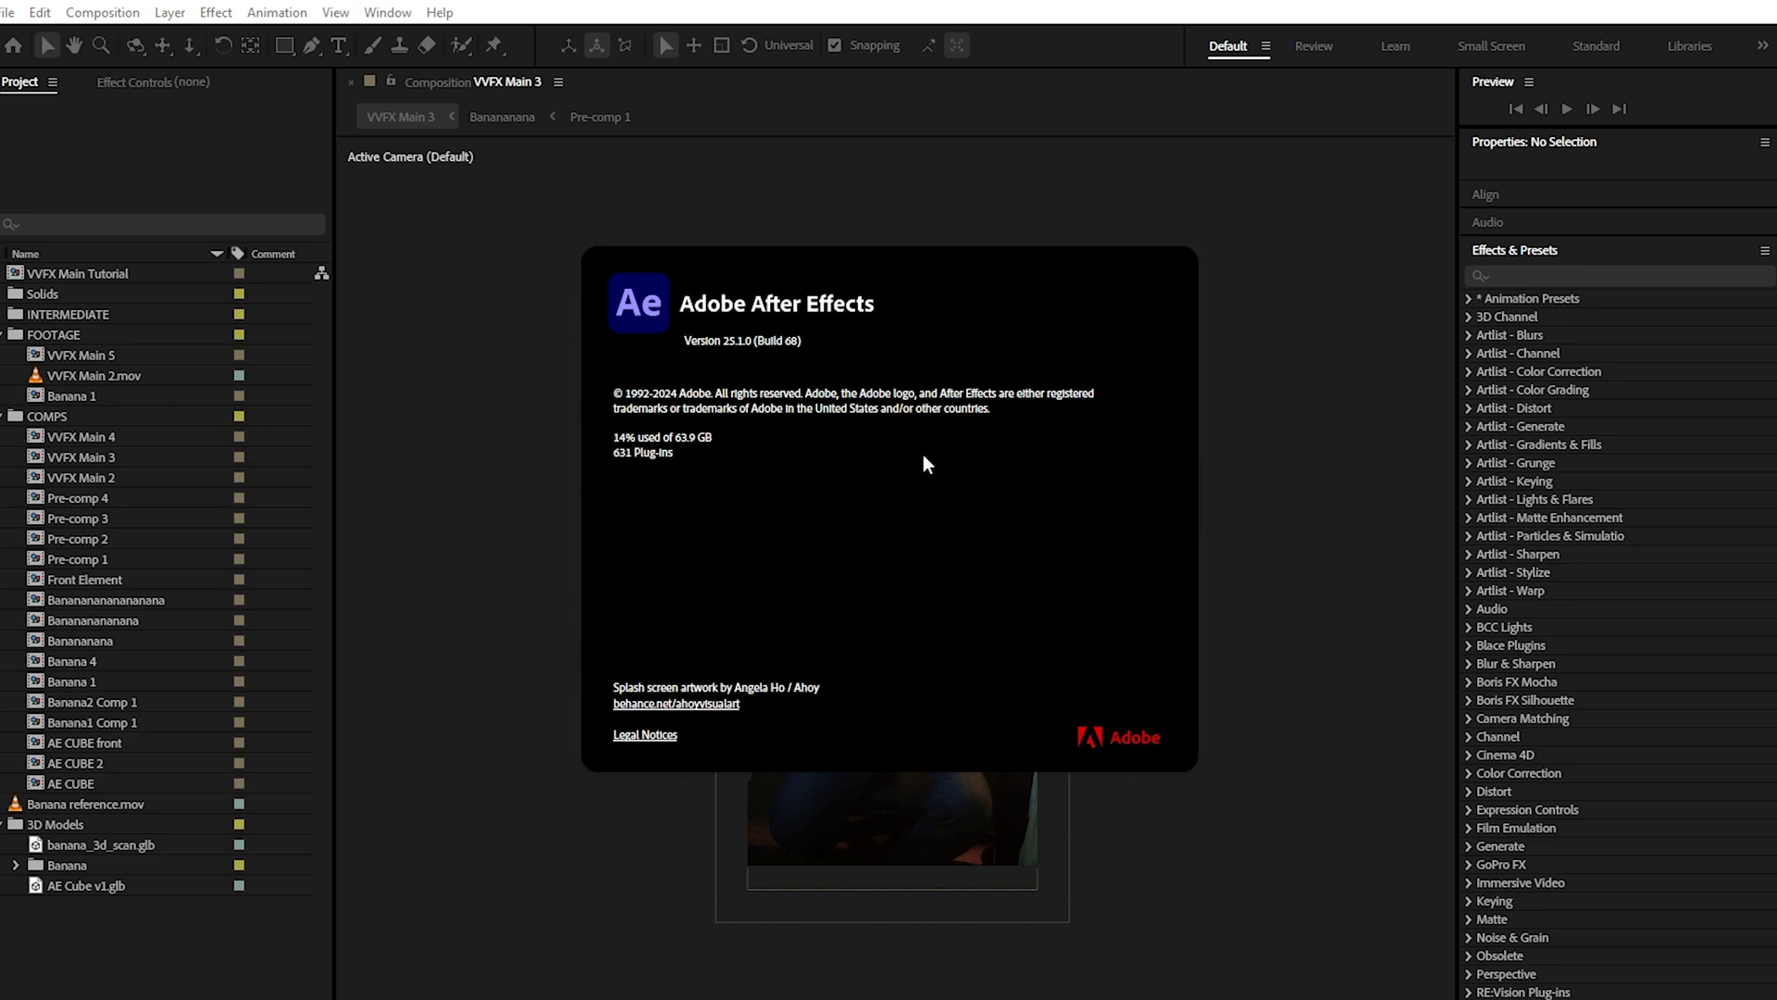
# Close the About dialog, build VVFX Main 6 from VVFX Main 2.mov, and scrub to 1:00:26:13.
pyautogui.click(742, 509)
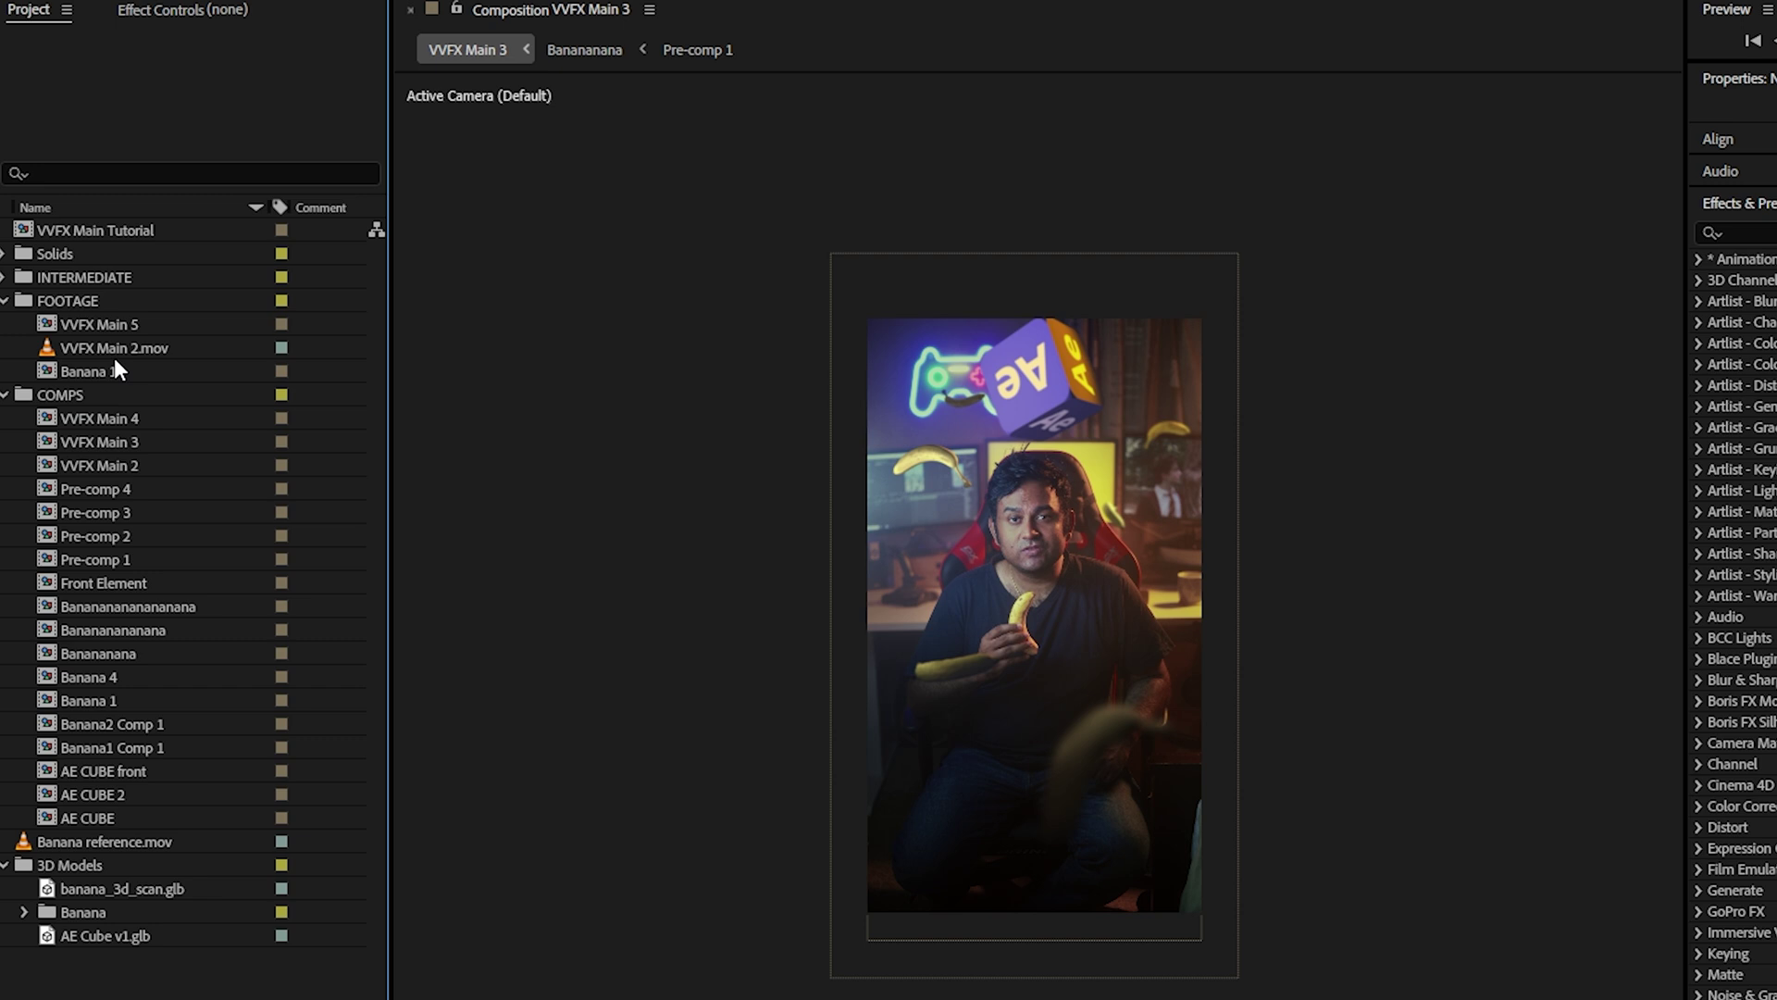
pyautogui.click(98, 362)
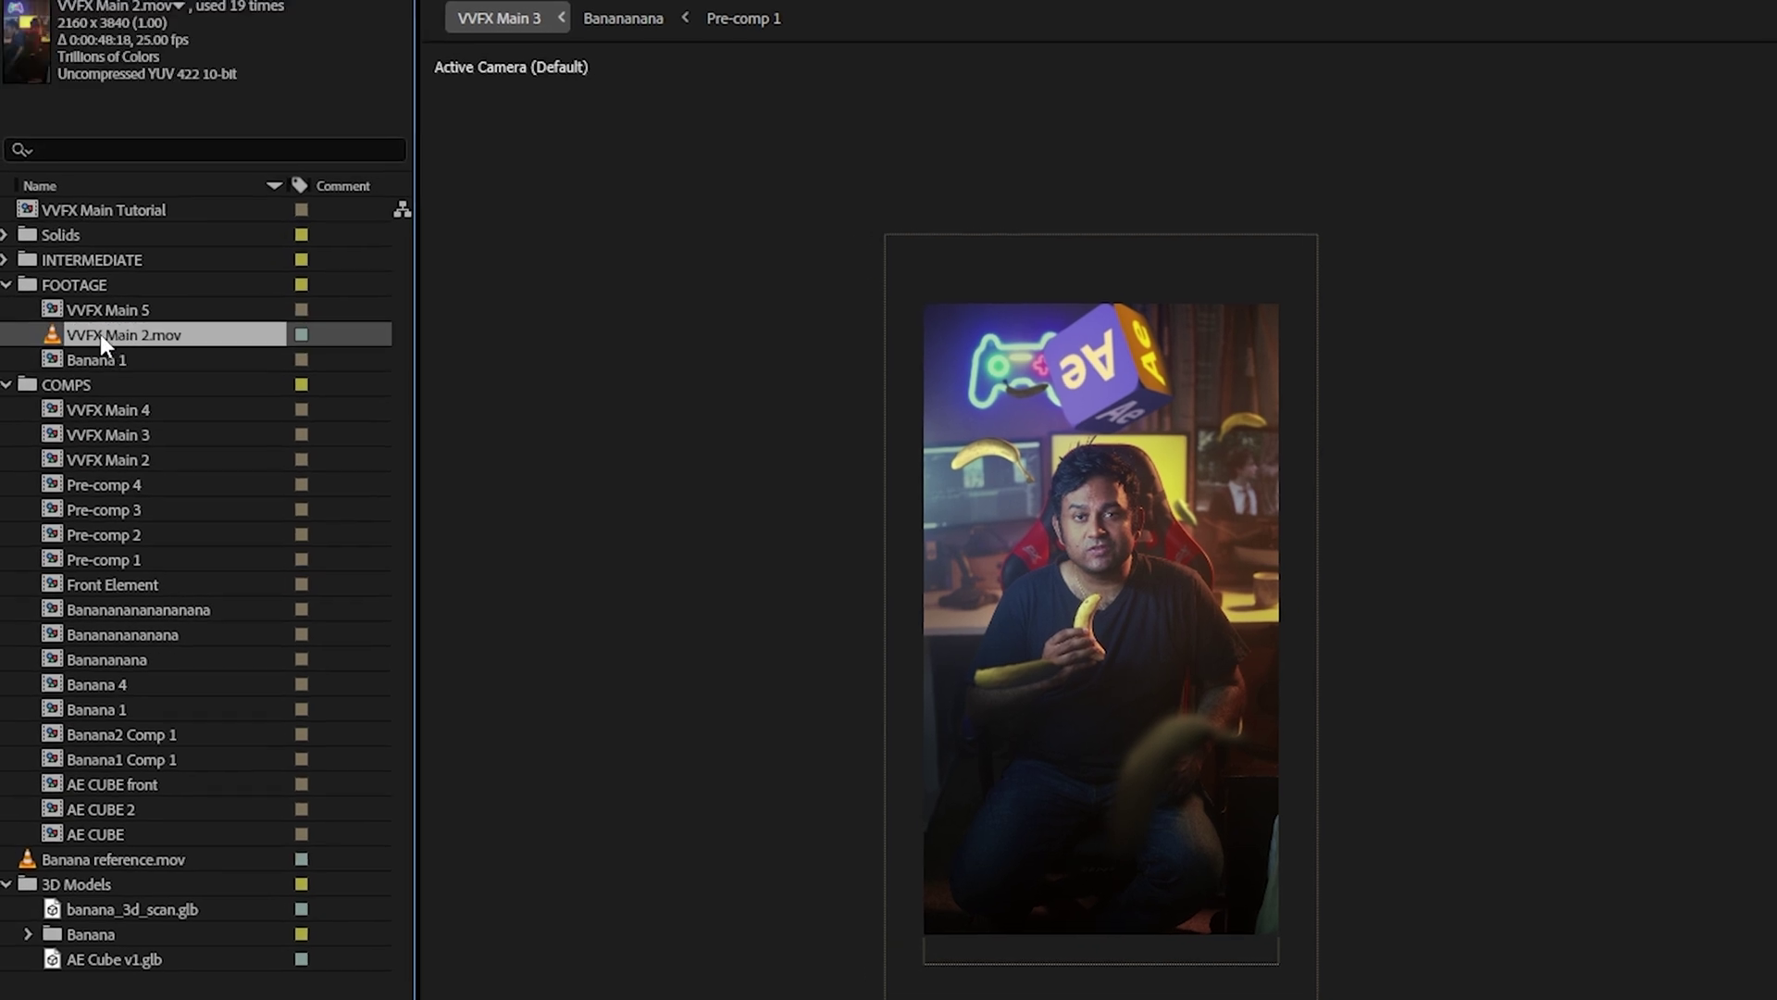
pyautogui.moveTo(97, 330); pyautogui.dragTo(74, 988)
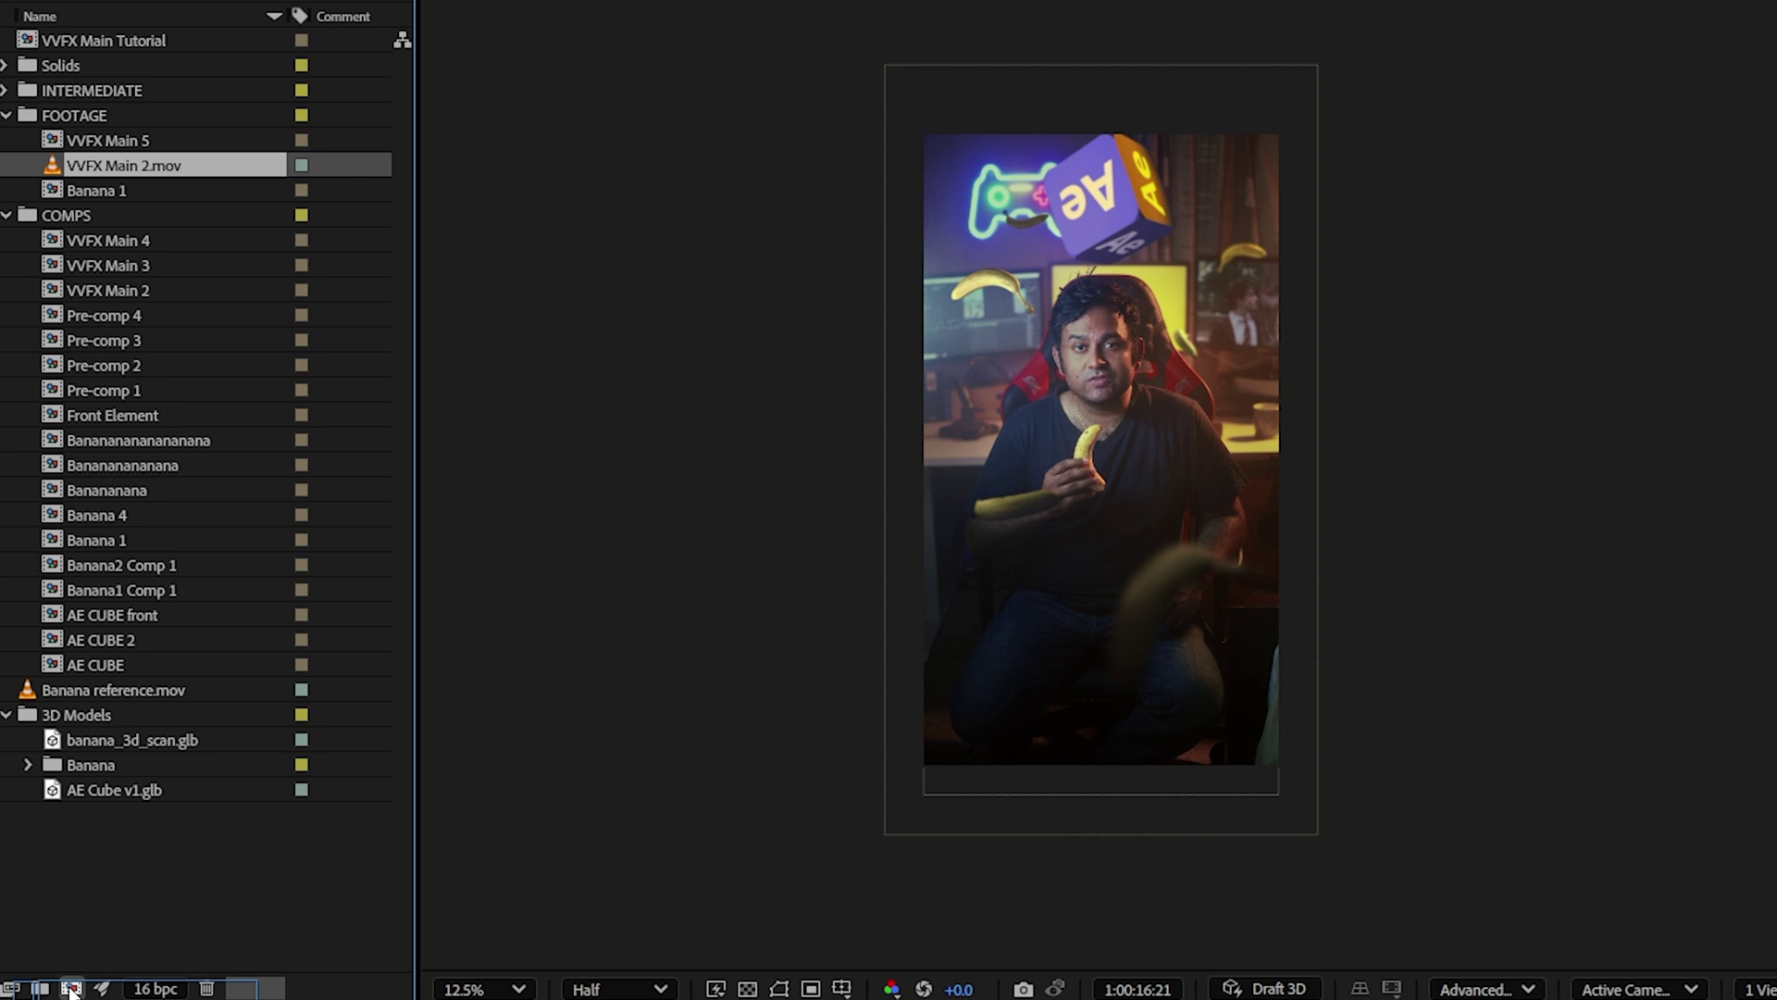
pyautogui.moveTo(1103, 633); pyautogui.dragTo(1459, 652)
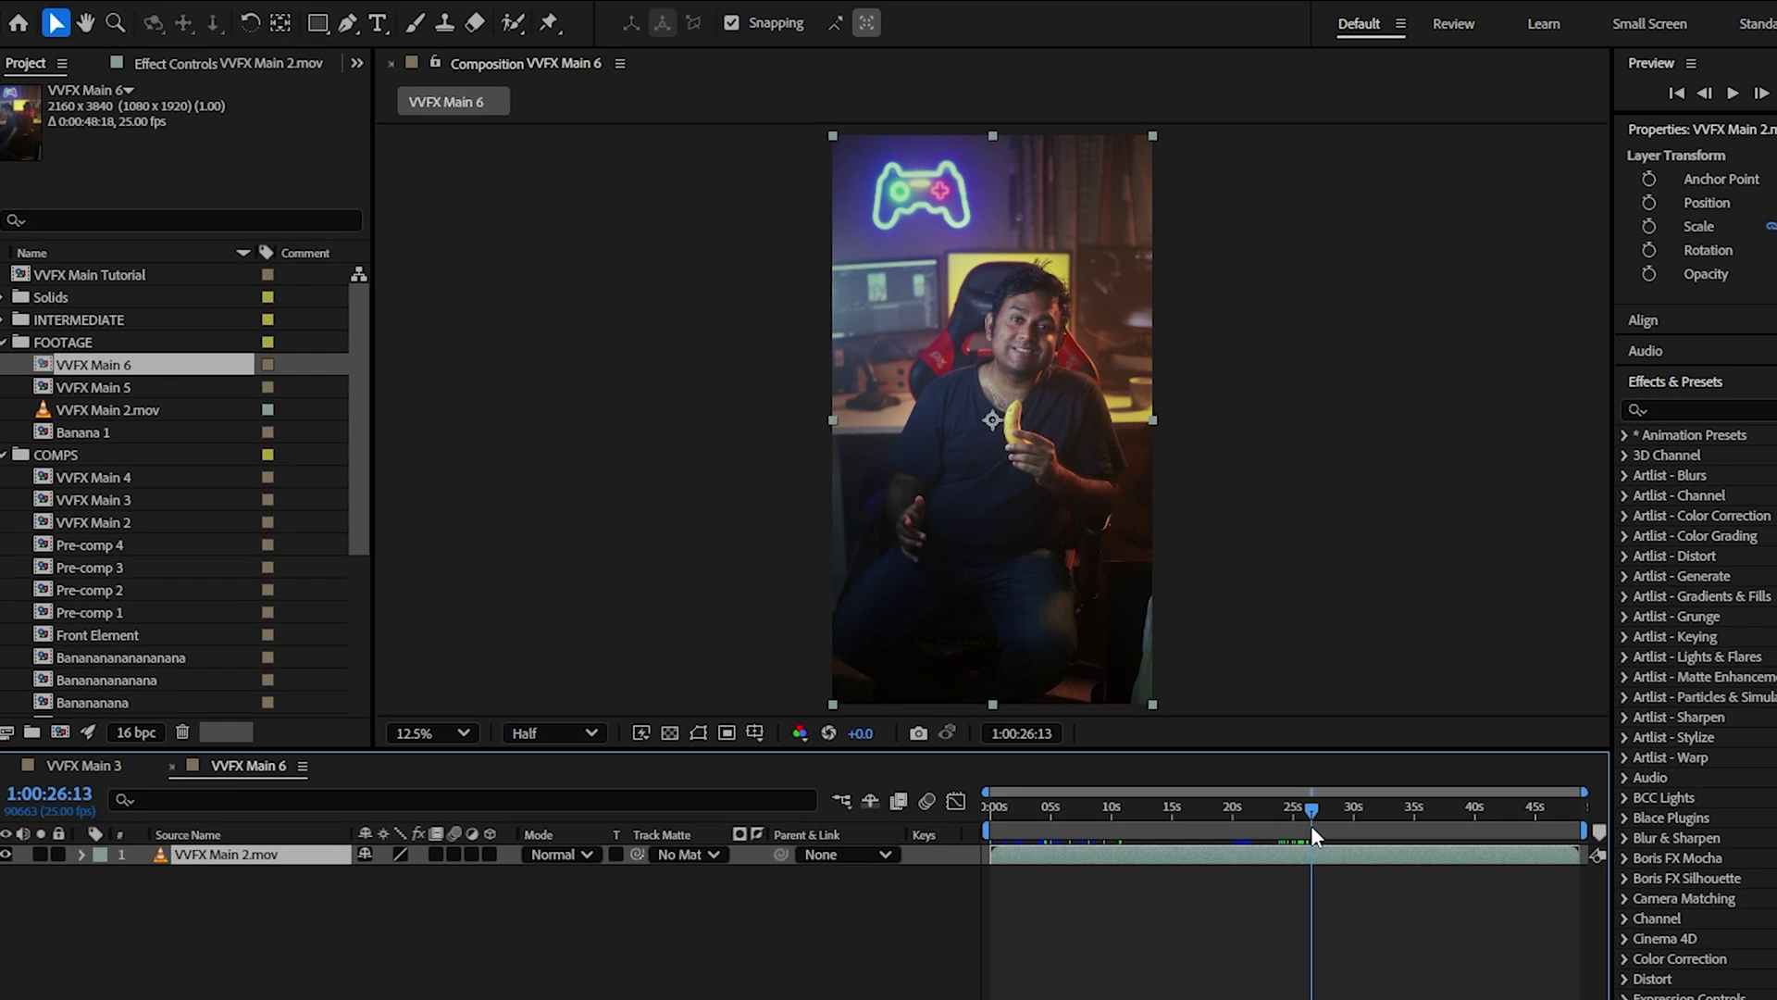
# Add banana_3d_scan.glb to the timeline above the footage and accept the Advanced 3D renderer.
pyautogui.click(4, 456)
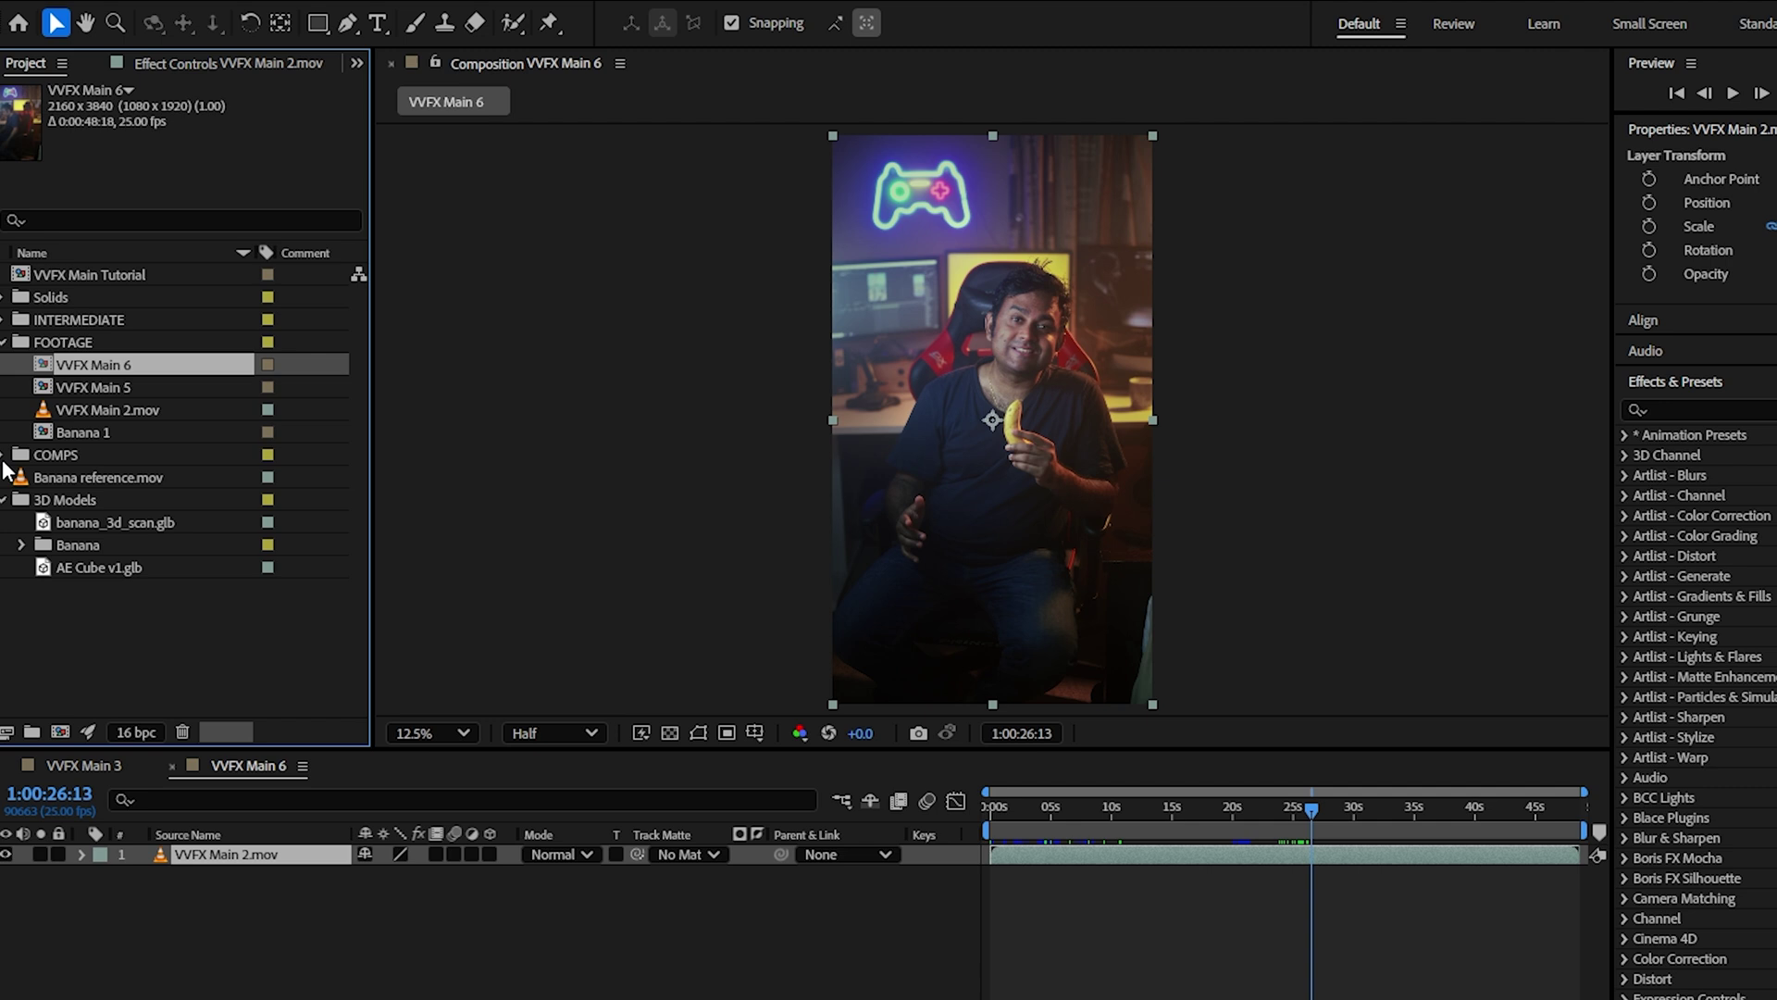
pyautogui.click(88, 523)
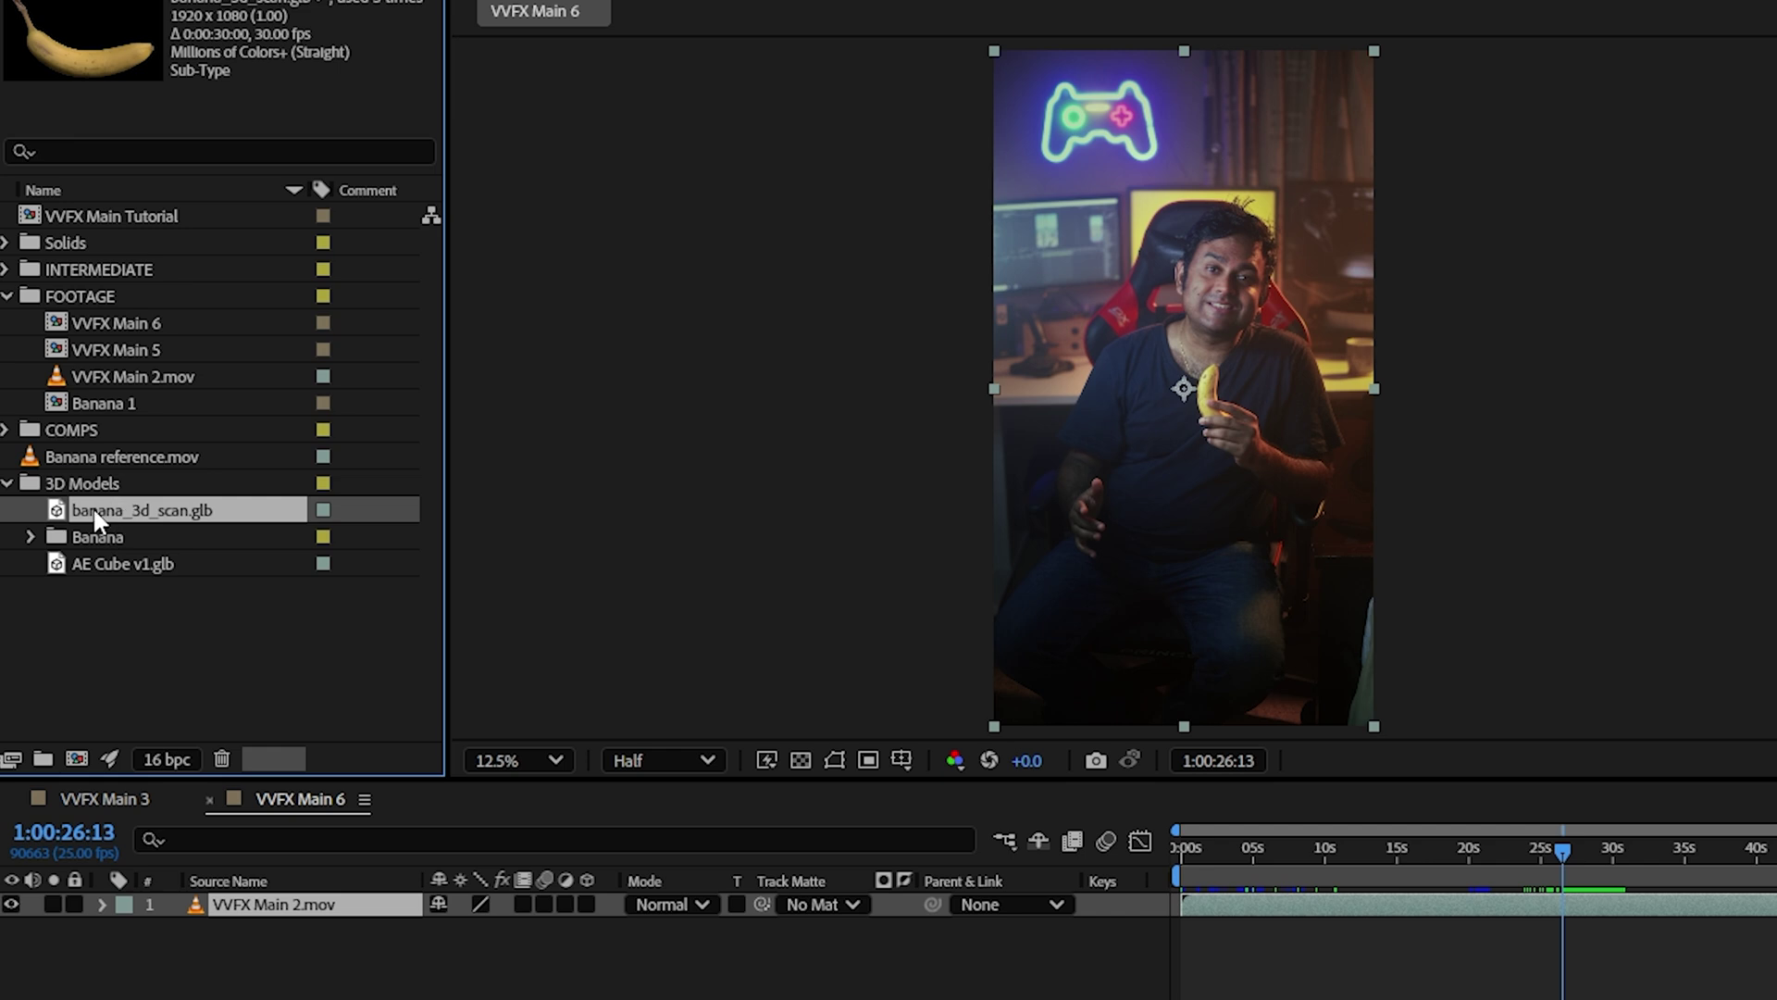
pyautogui.moveTo(94, 507); pyautogui.dragTo(248, 900)
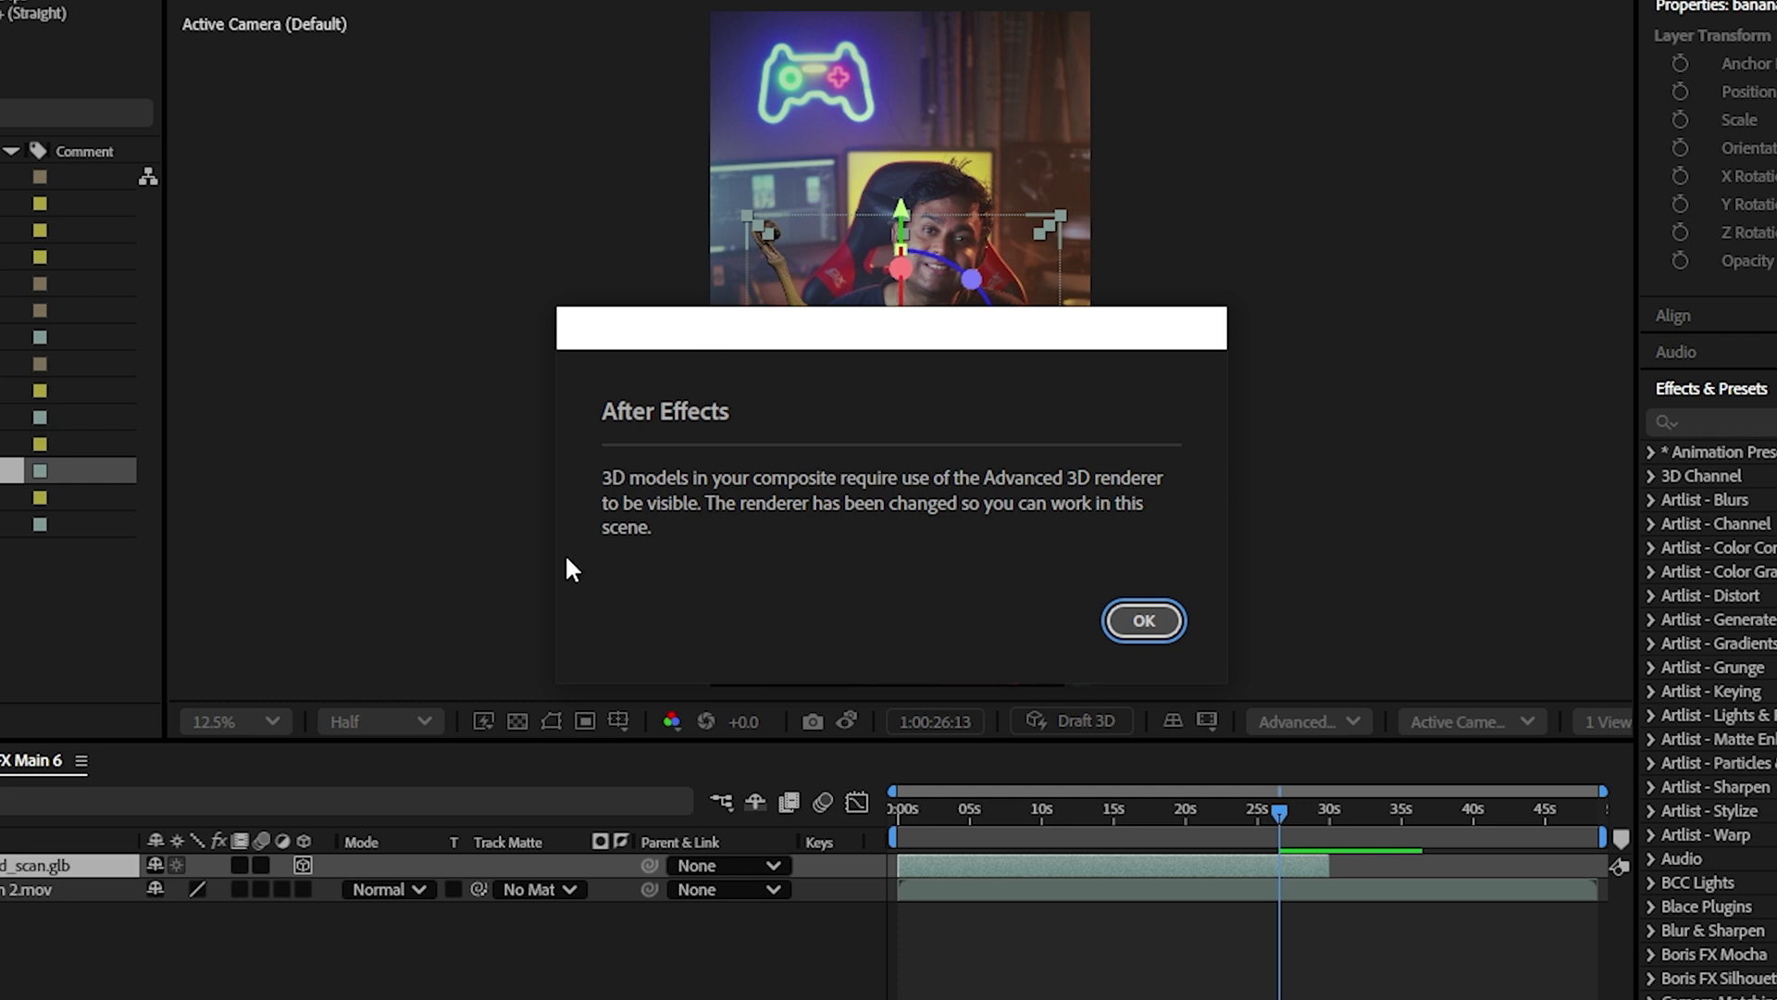
pyautogui.click(1131, 619)
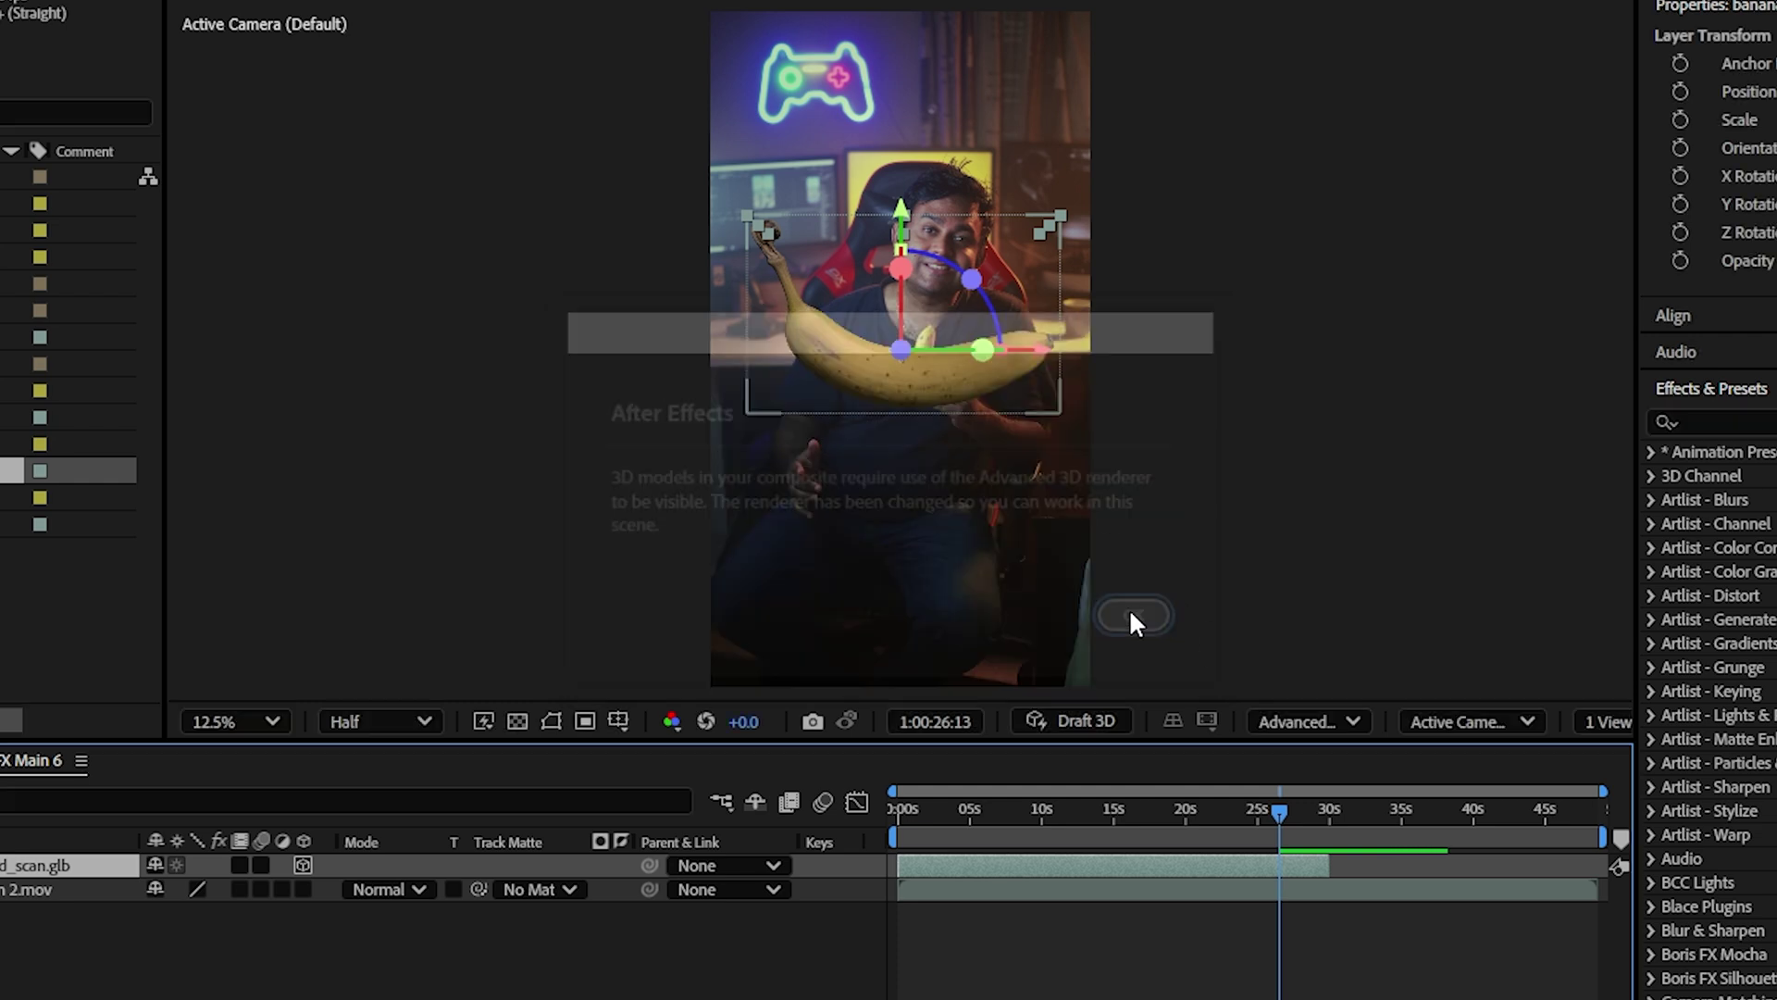
# Confirm Advanced 3D in Composition Settings' 3D Renderer, then jump to 1:00:03:11.
pyautogui.click(1291, 720)
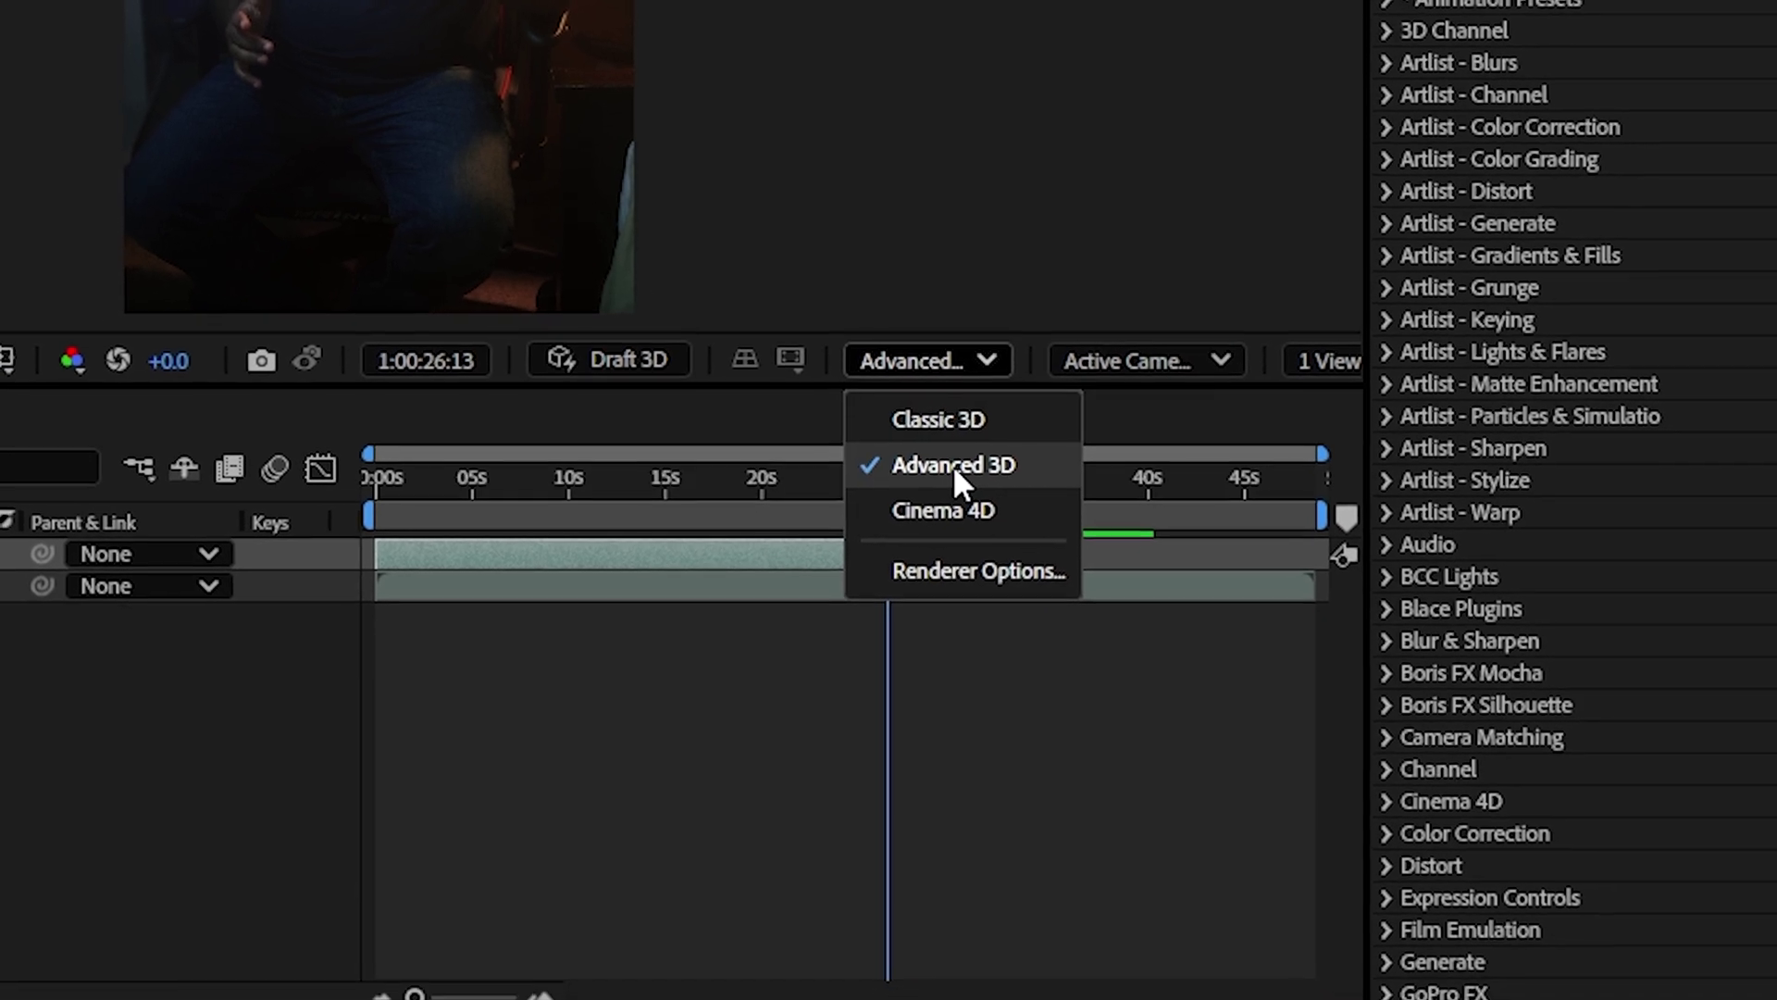
pyautogui.click(958, 473)
pyautogui.click(130, 27)
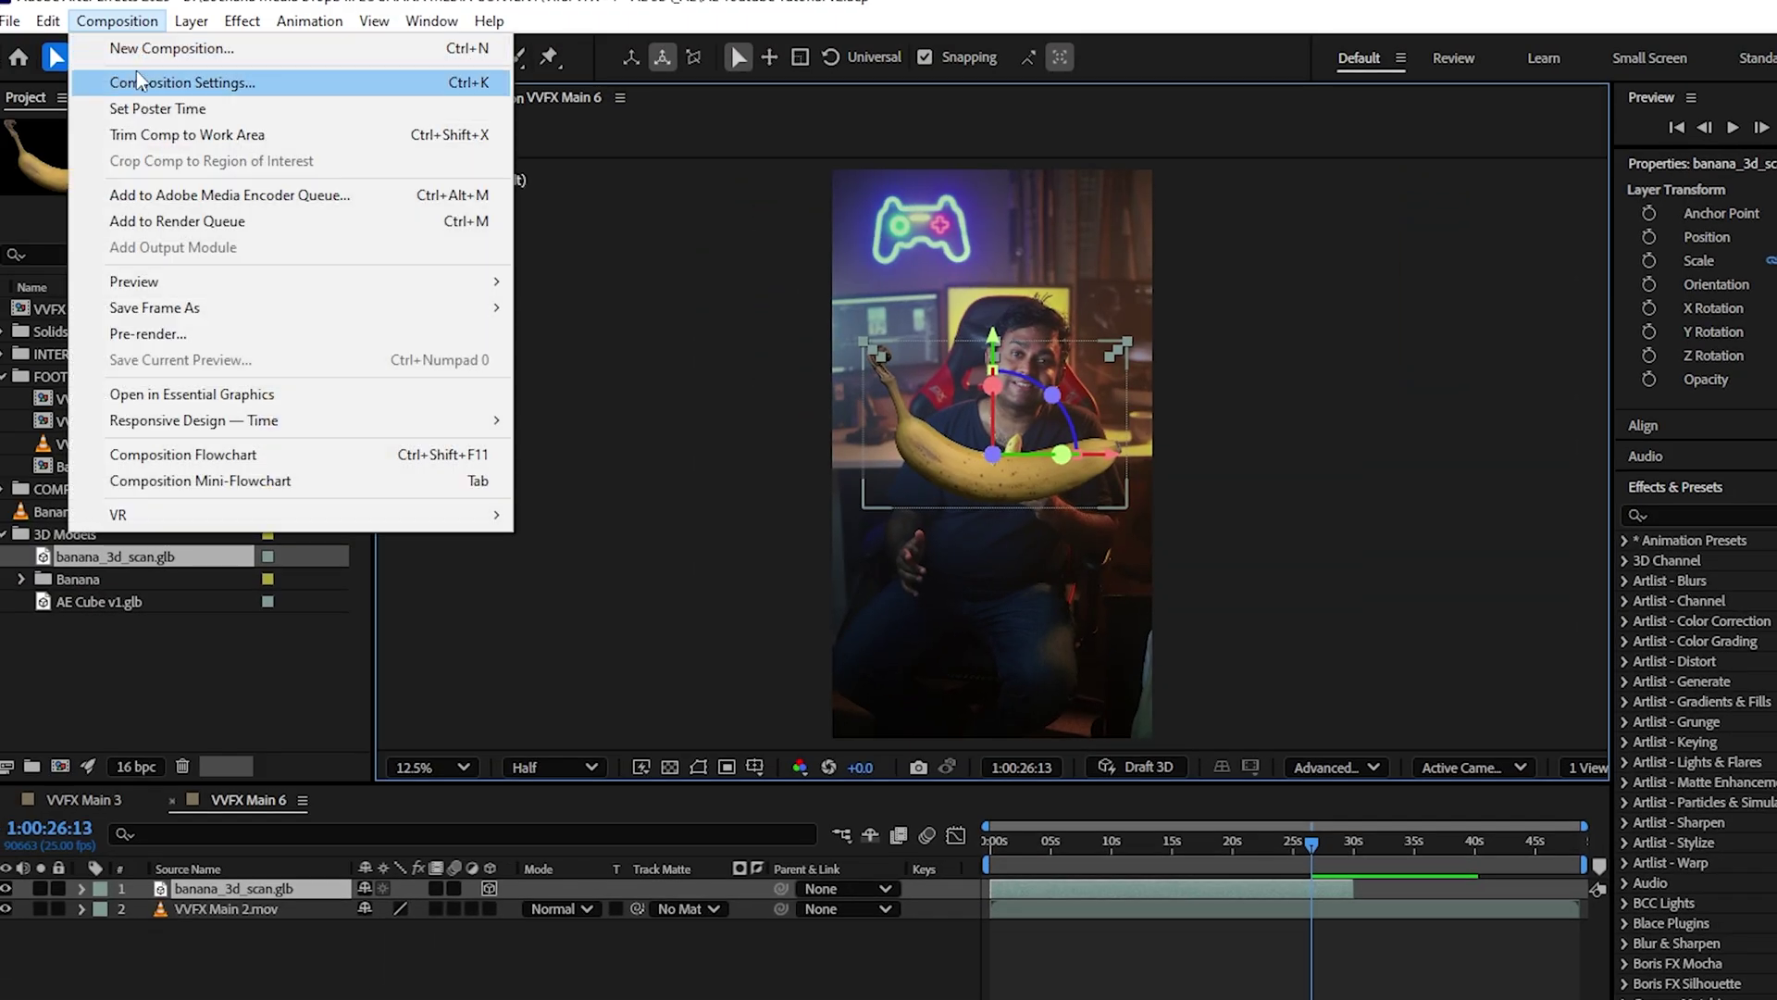
pyautogui.click(183, 82)
pyautogui.click(865, 361)
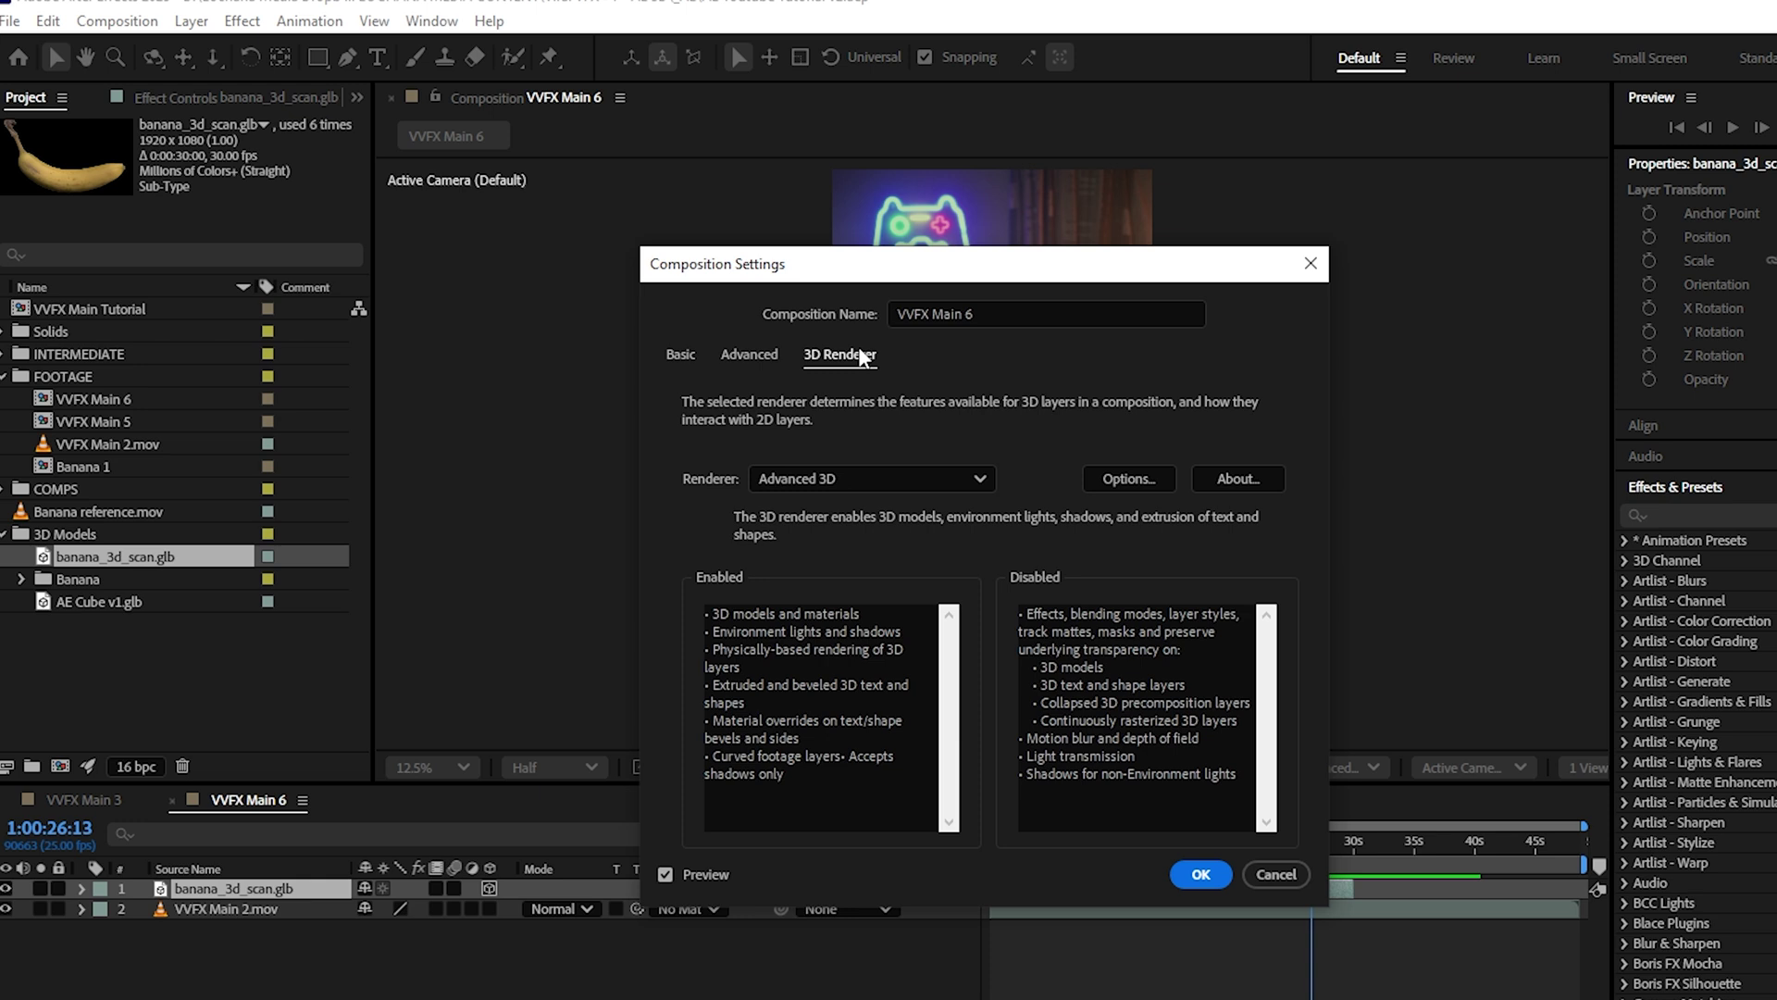
pyautogui.click(1199, 876)
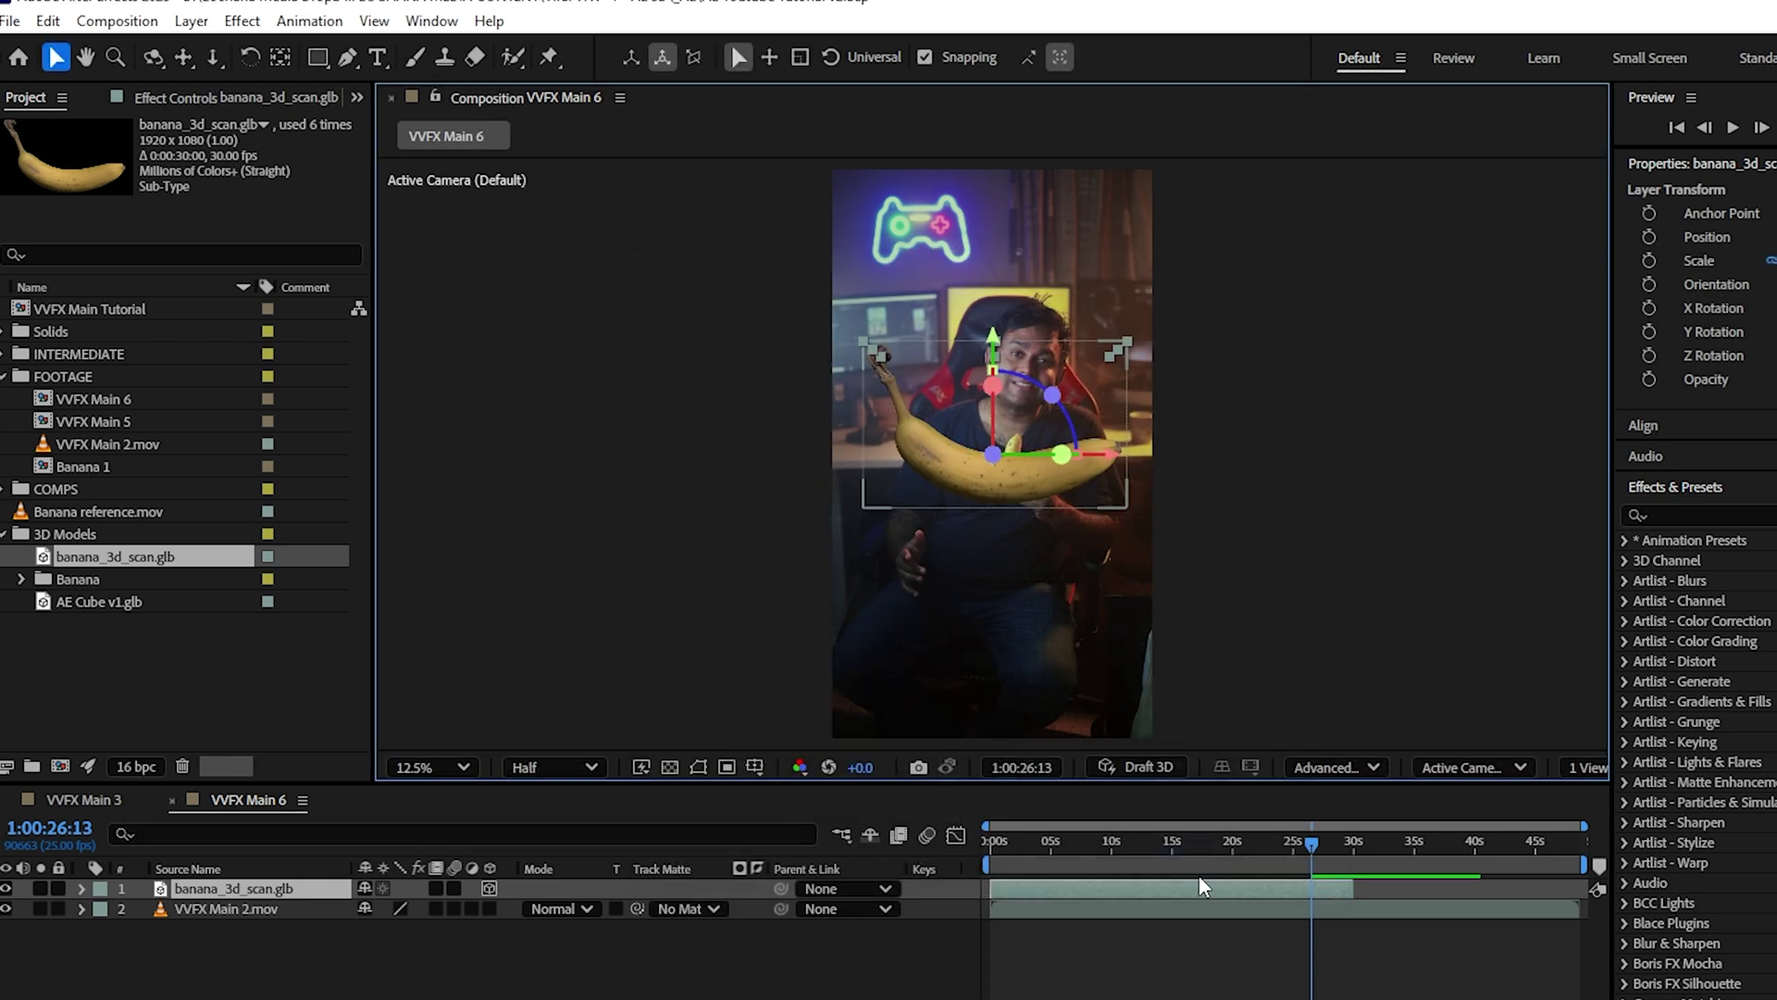
pyautogui.click(1031, 844)
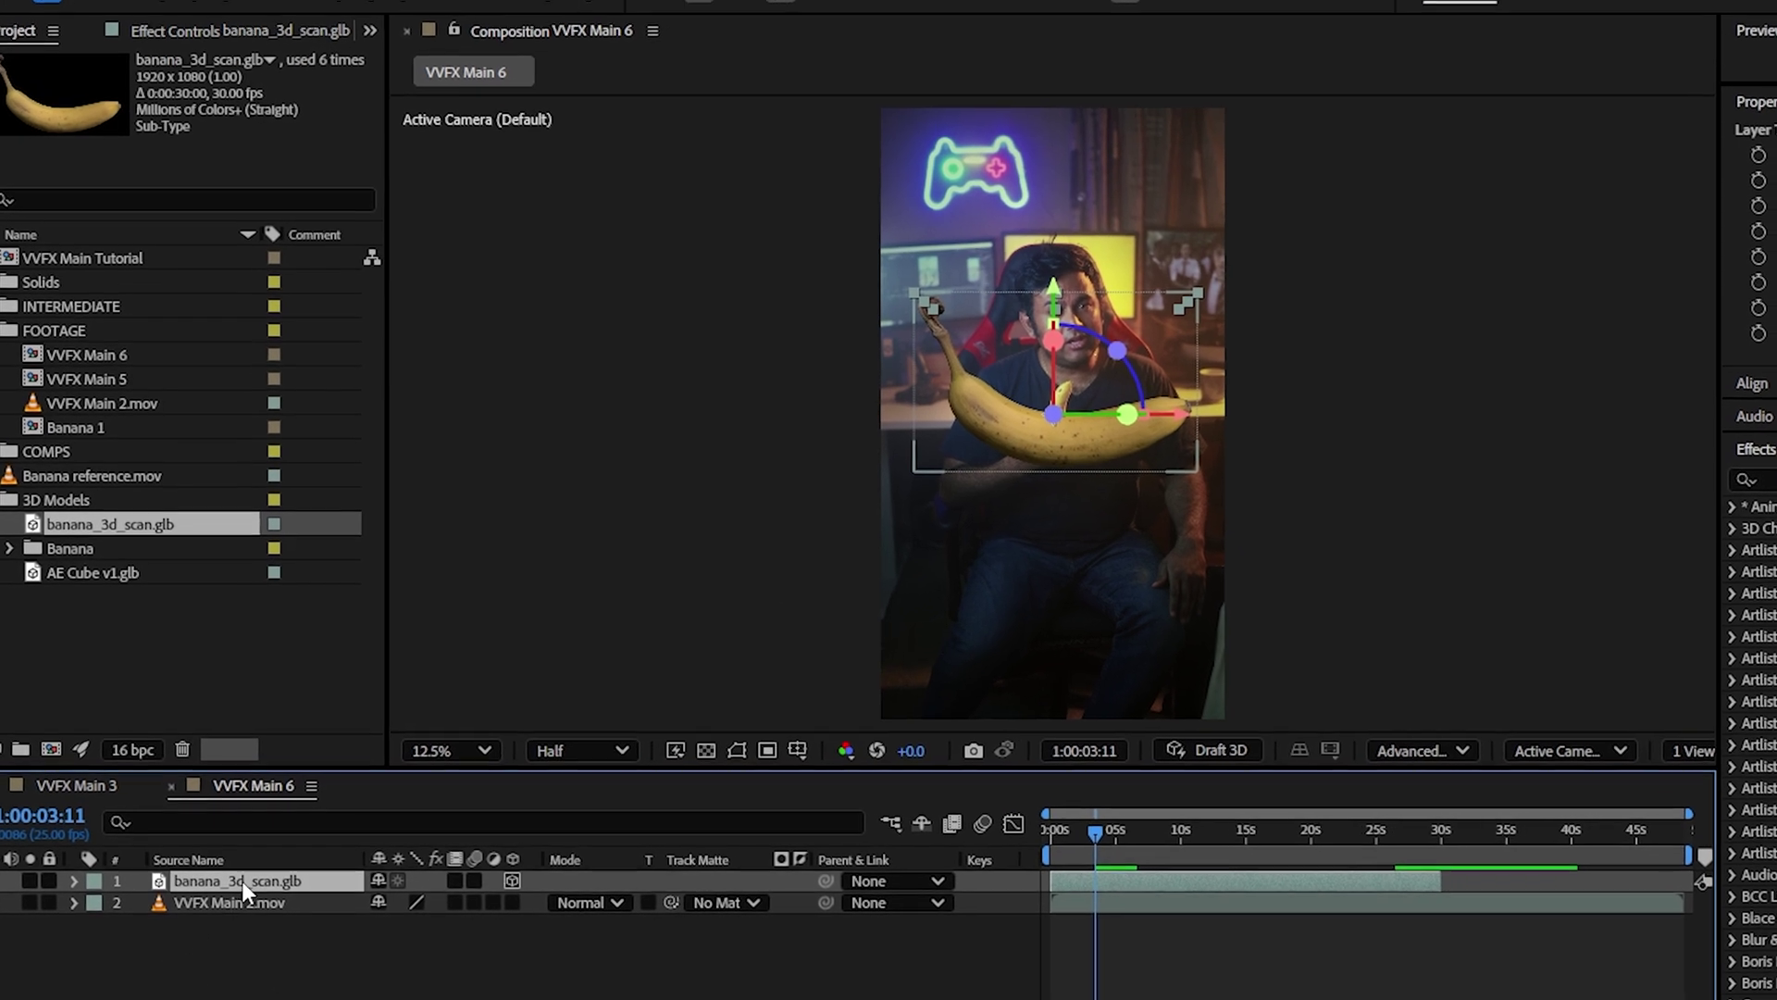
# Push the banana back in Z and move it up-left beside the presenter's head.
pyautogui.press('p')
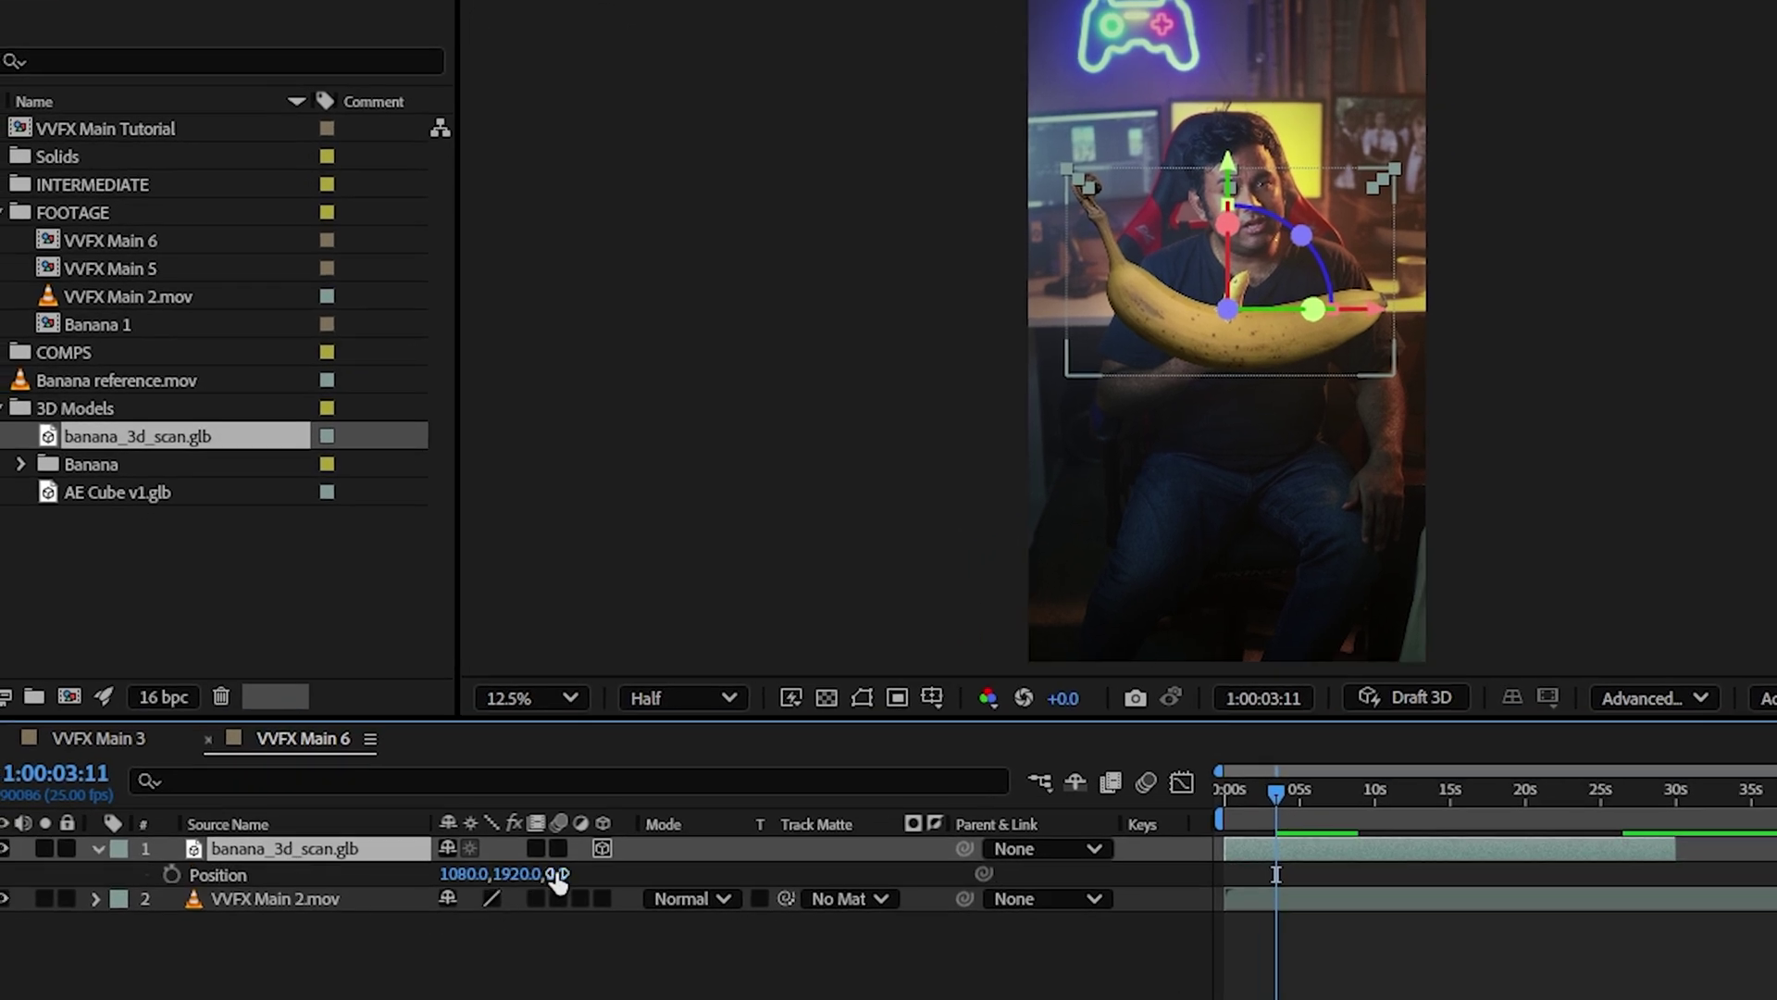
pyautogui.moveTo(552, 873); pyautogui.dragTo(703, 873)
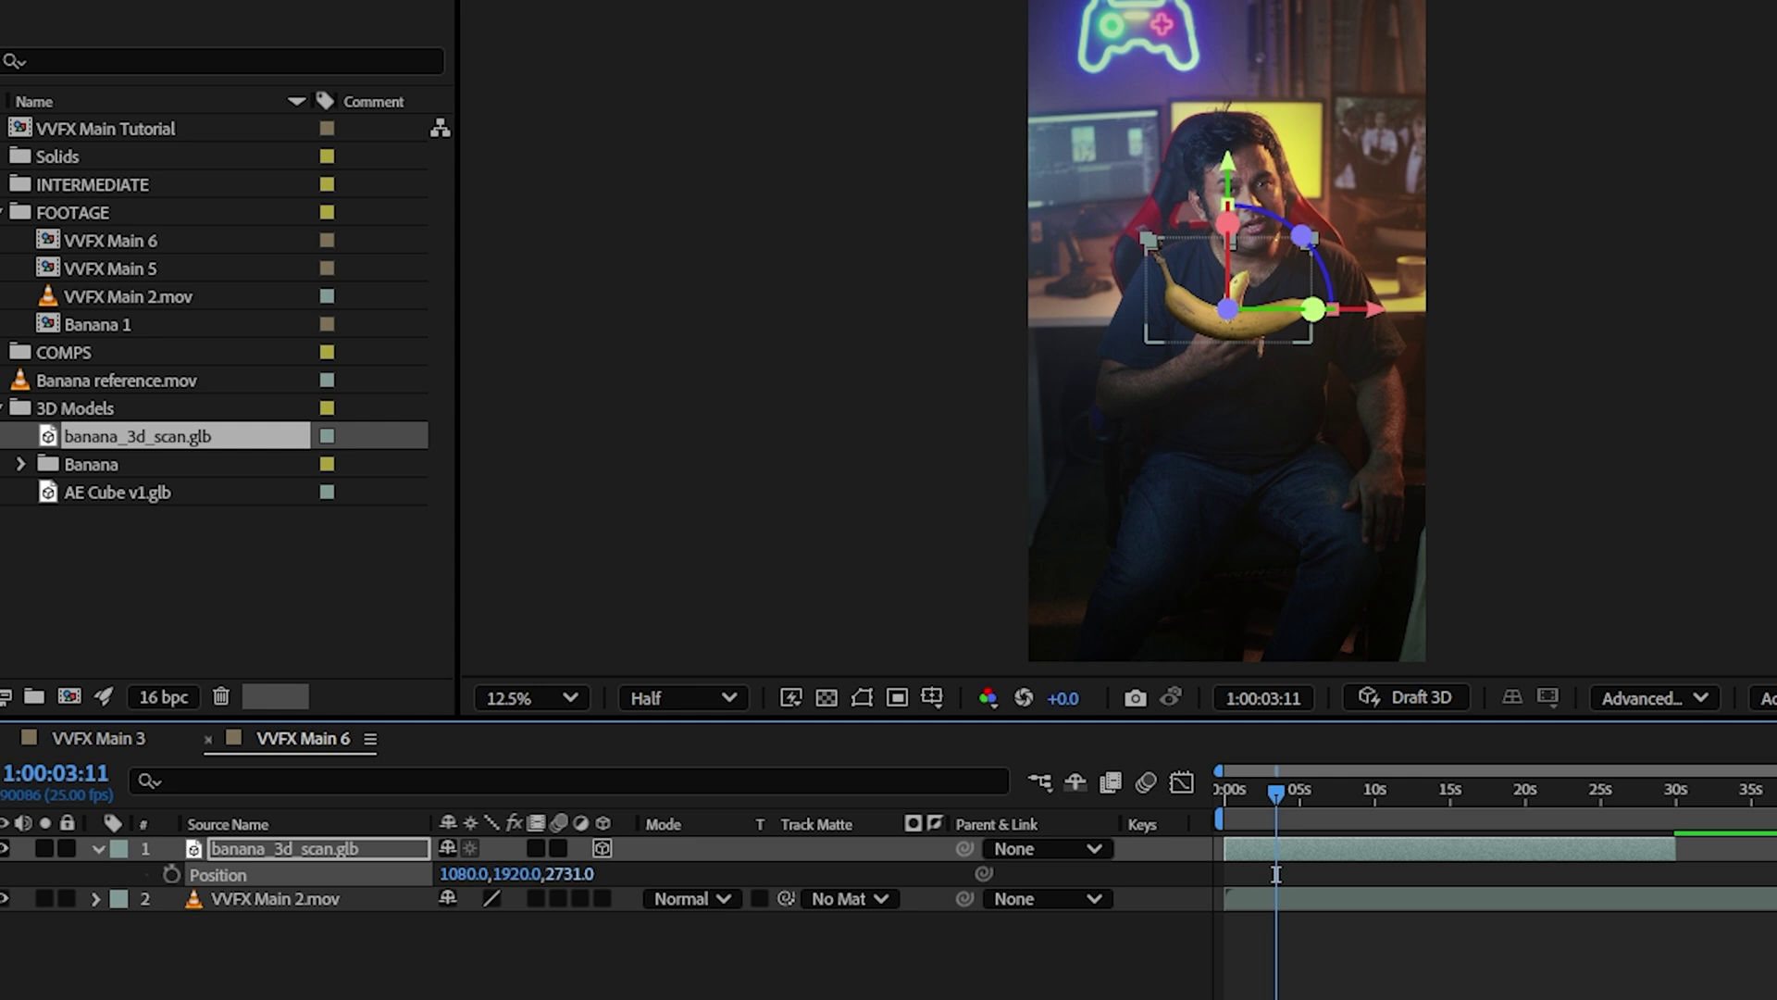
pyautogui.moveTo(587, 874); pyautogui.dragTo(603, 874)
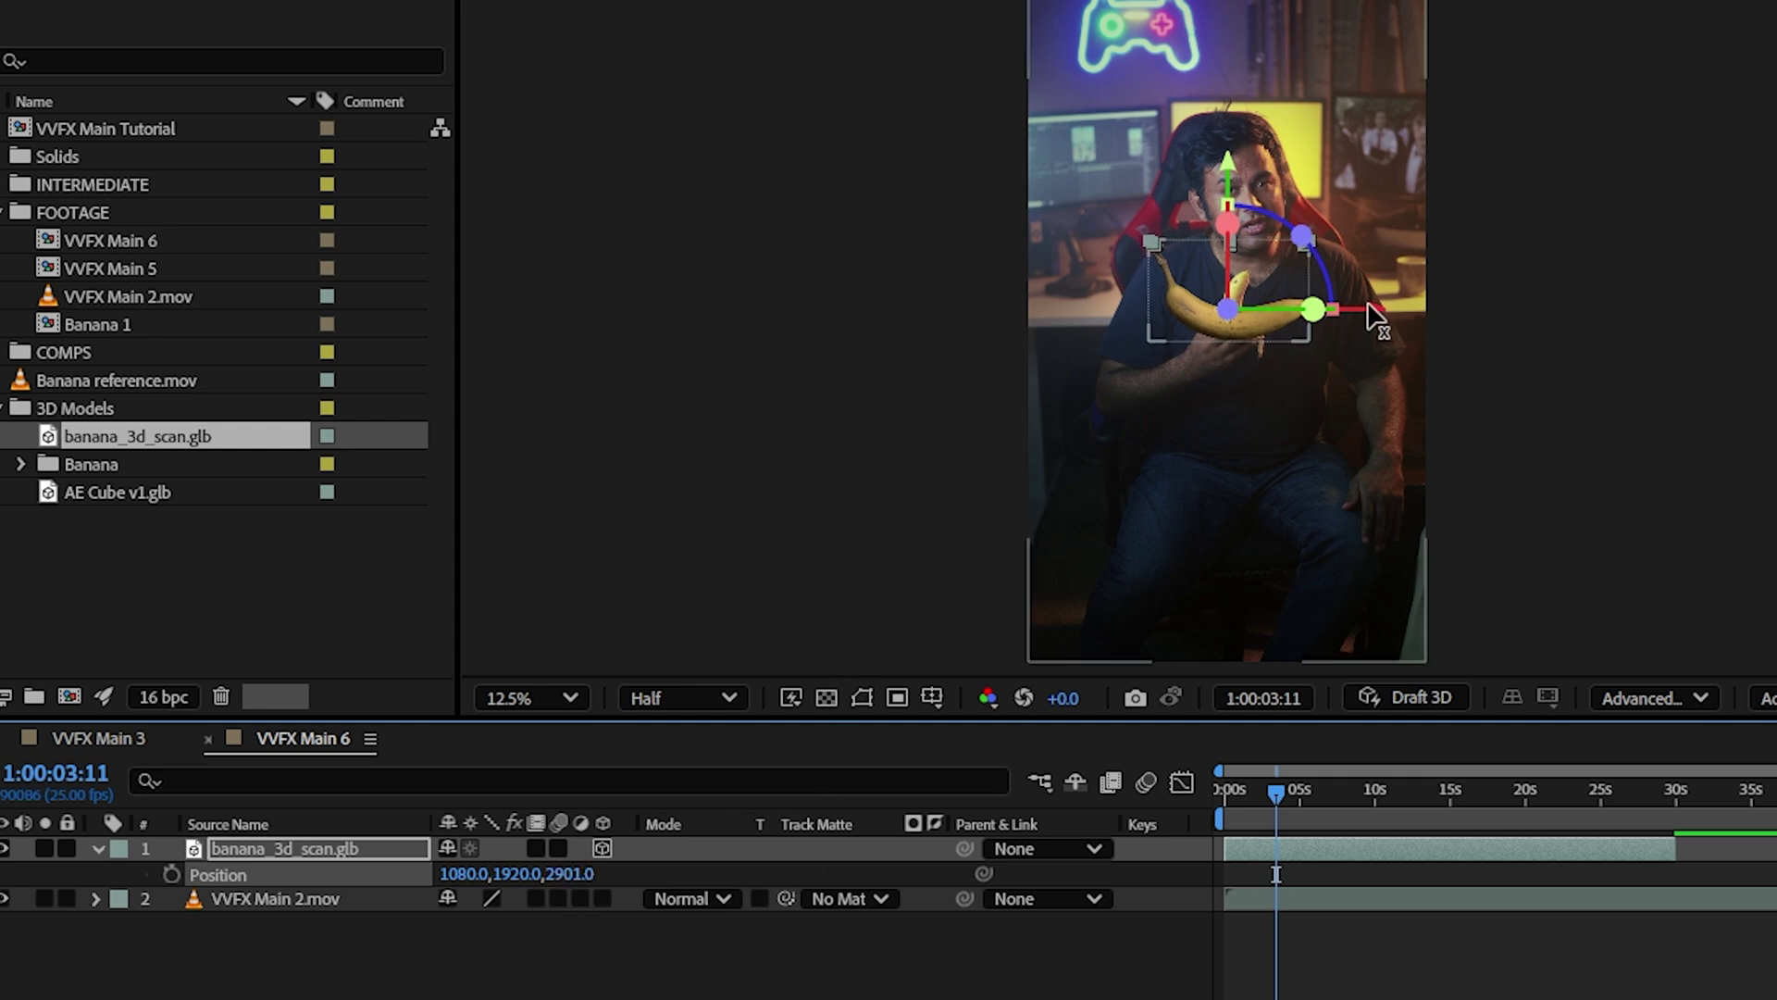
pyautogui.moveTo(1375, 316); pyautogui.dragTo(1294, 319)
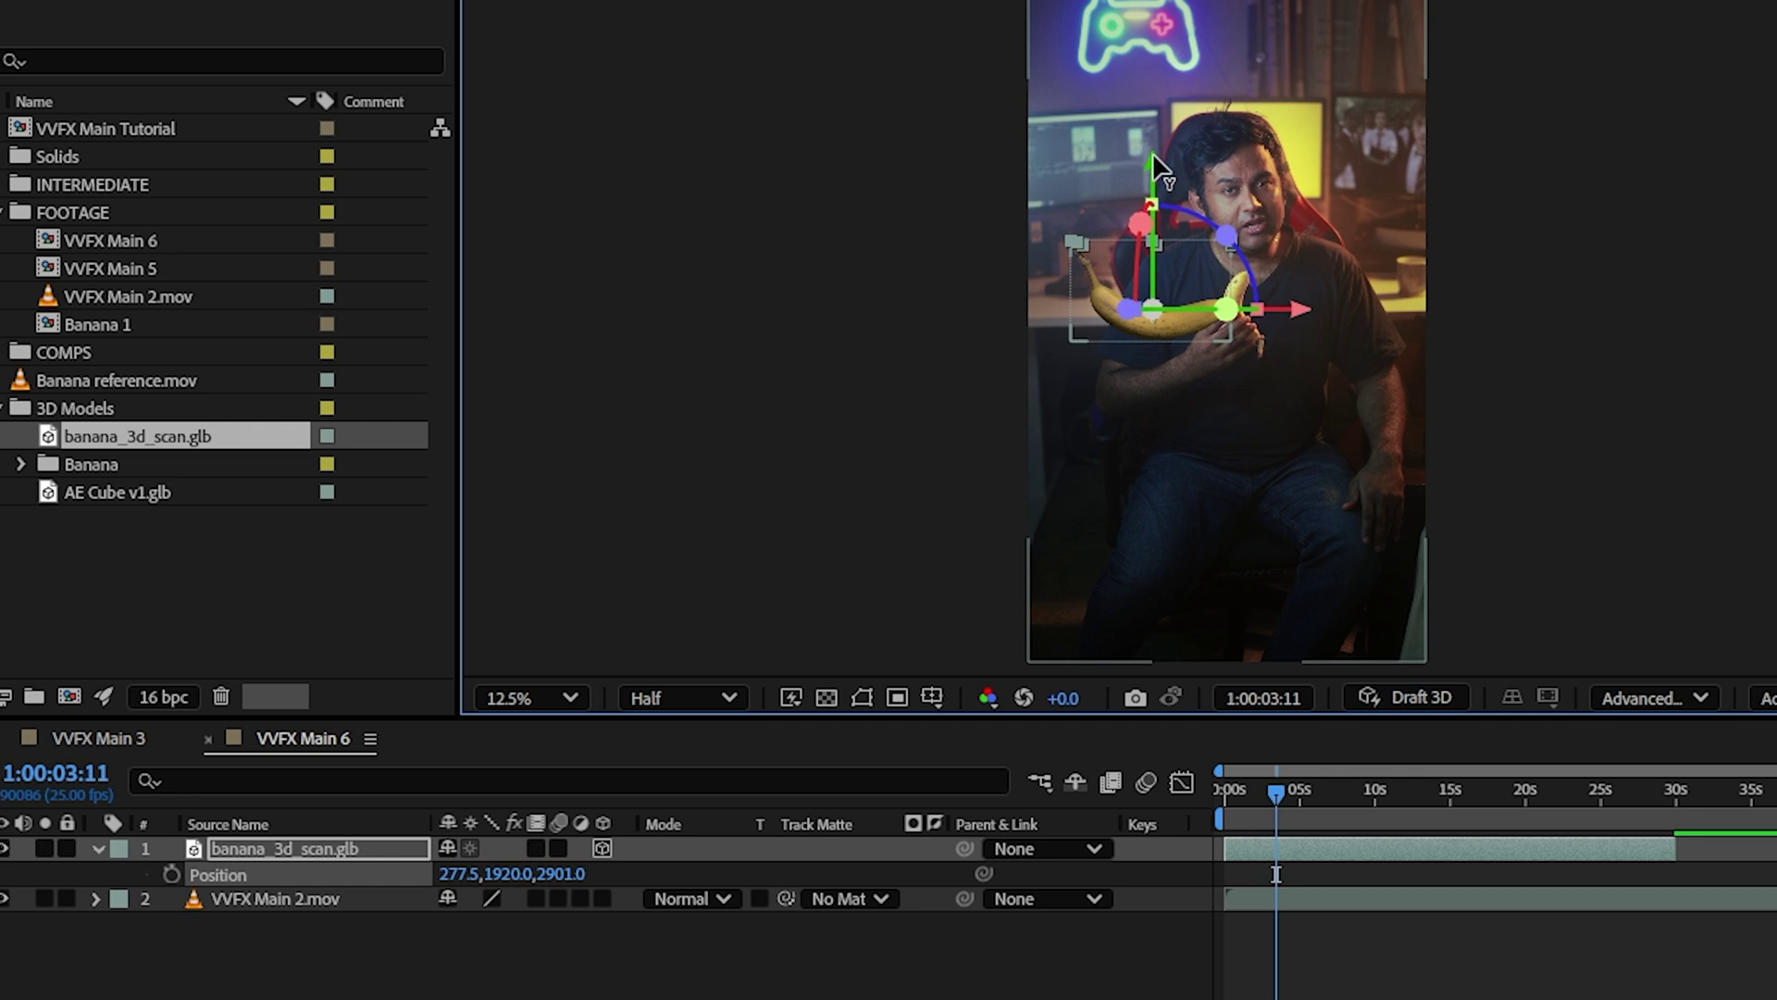
pyautogui.moveTo(1152, 310); pyautogui.dragTo(1144, 167)
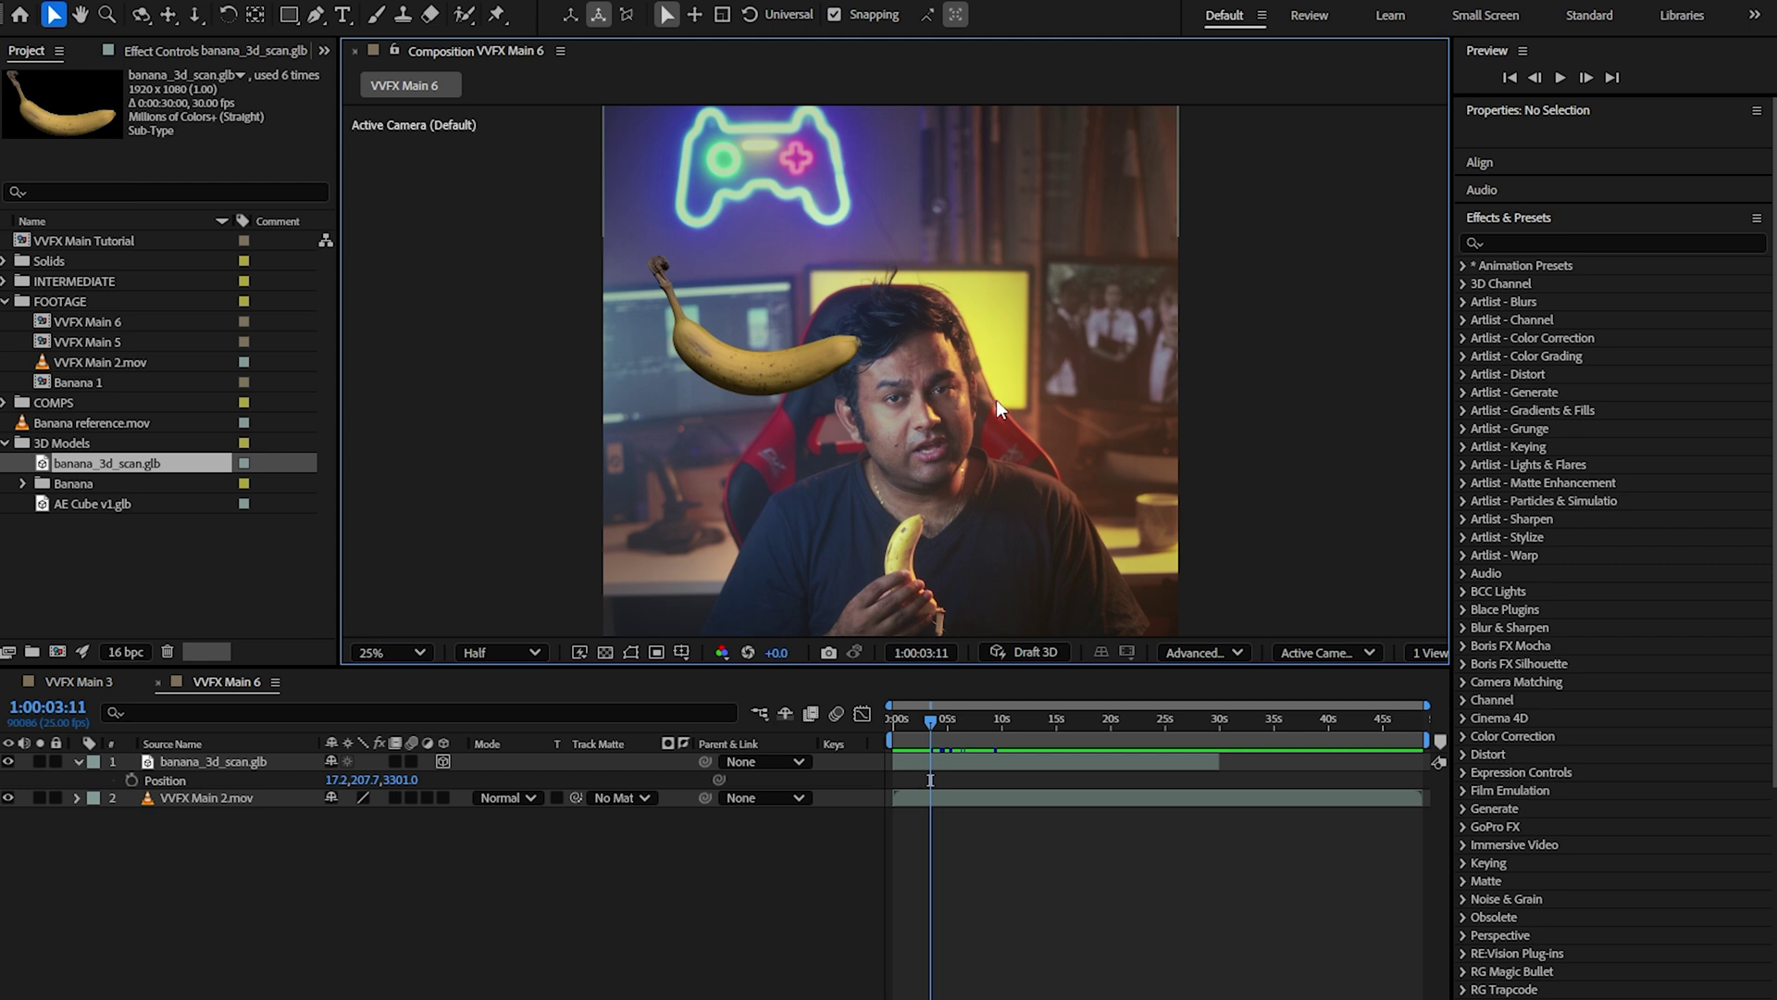
# Zoom the viewer between 12.5% and 25% and pan to check the banana's placement.
pyautogui.press(',')
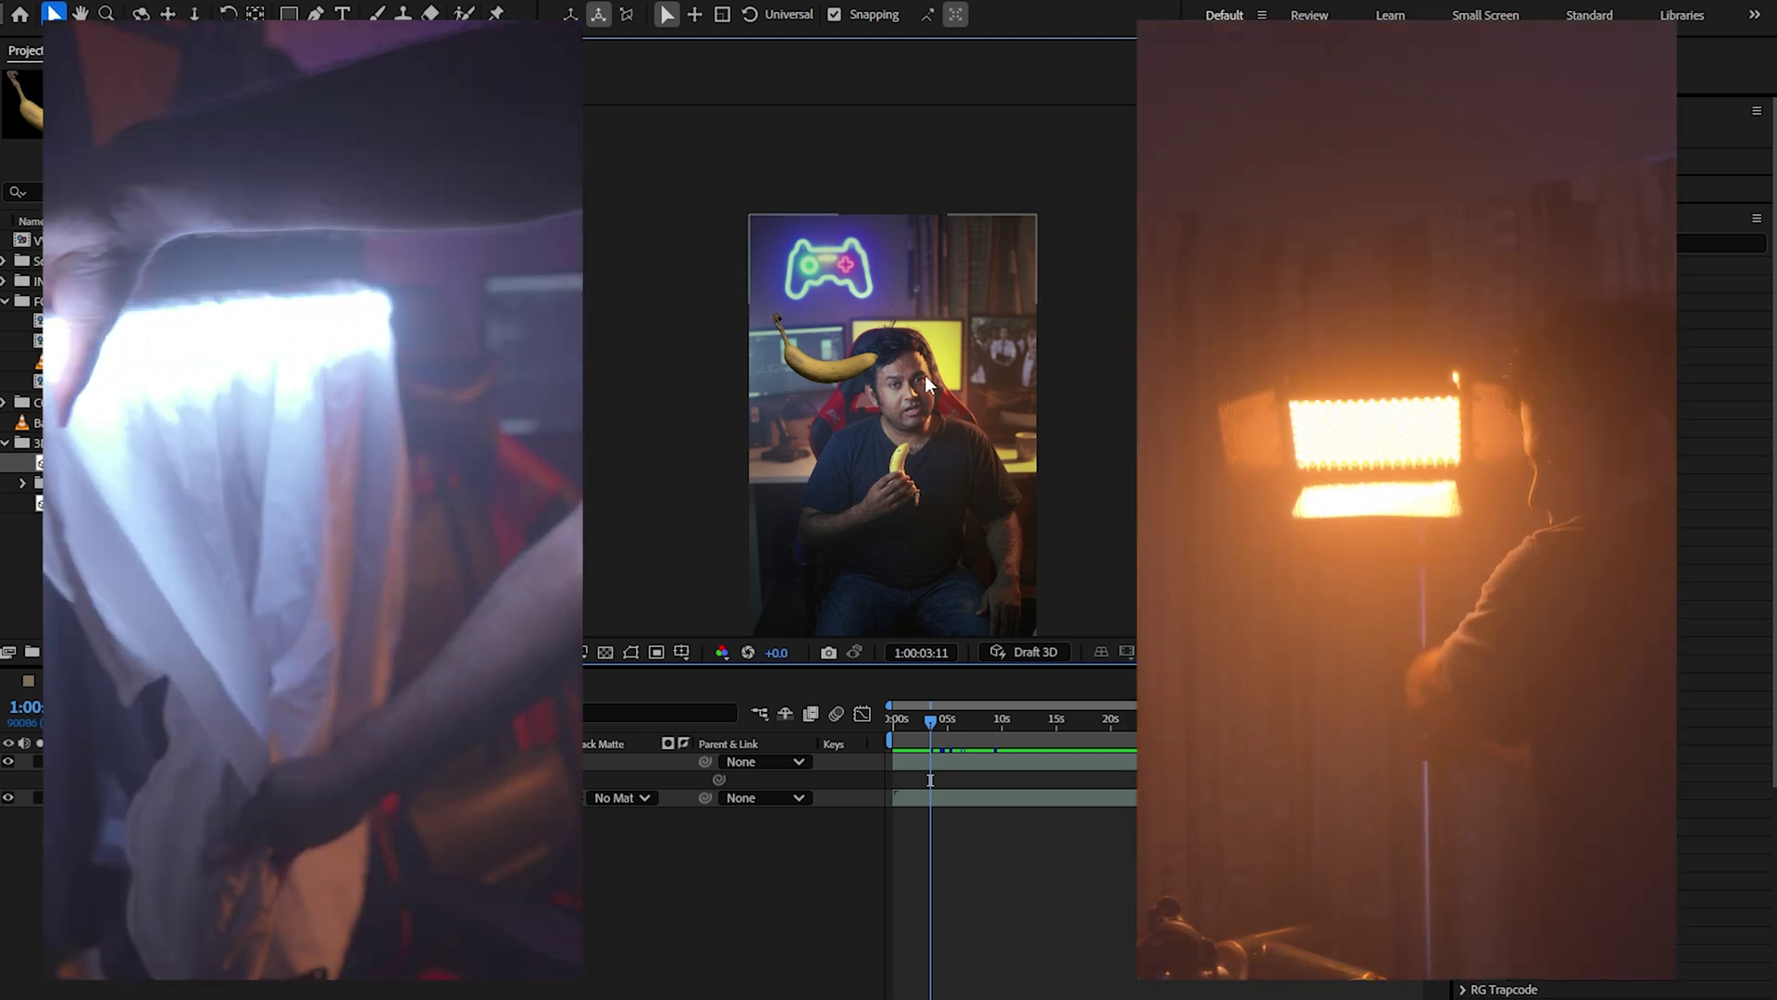
pyautogui.press('.')
pyautogui.moveTo(953, 359); pyautogui.dragTo(888, 338)
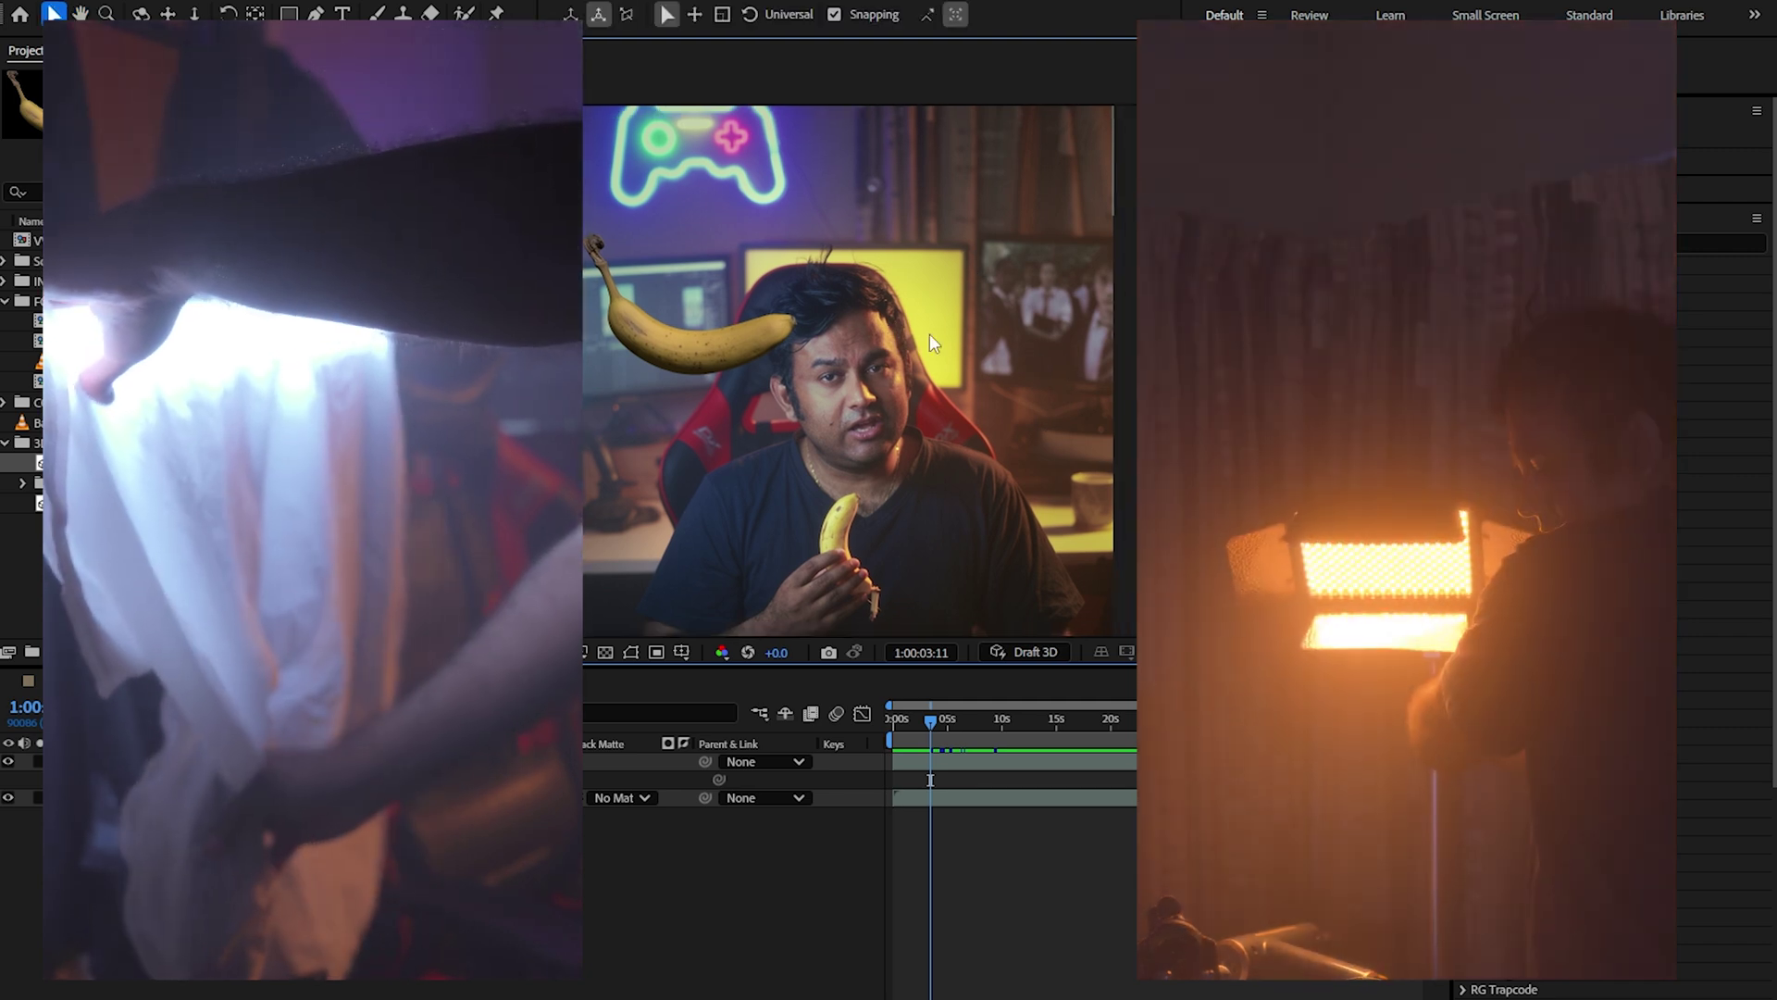
pyautogui.press(',')
pyautogui.press('.')
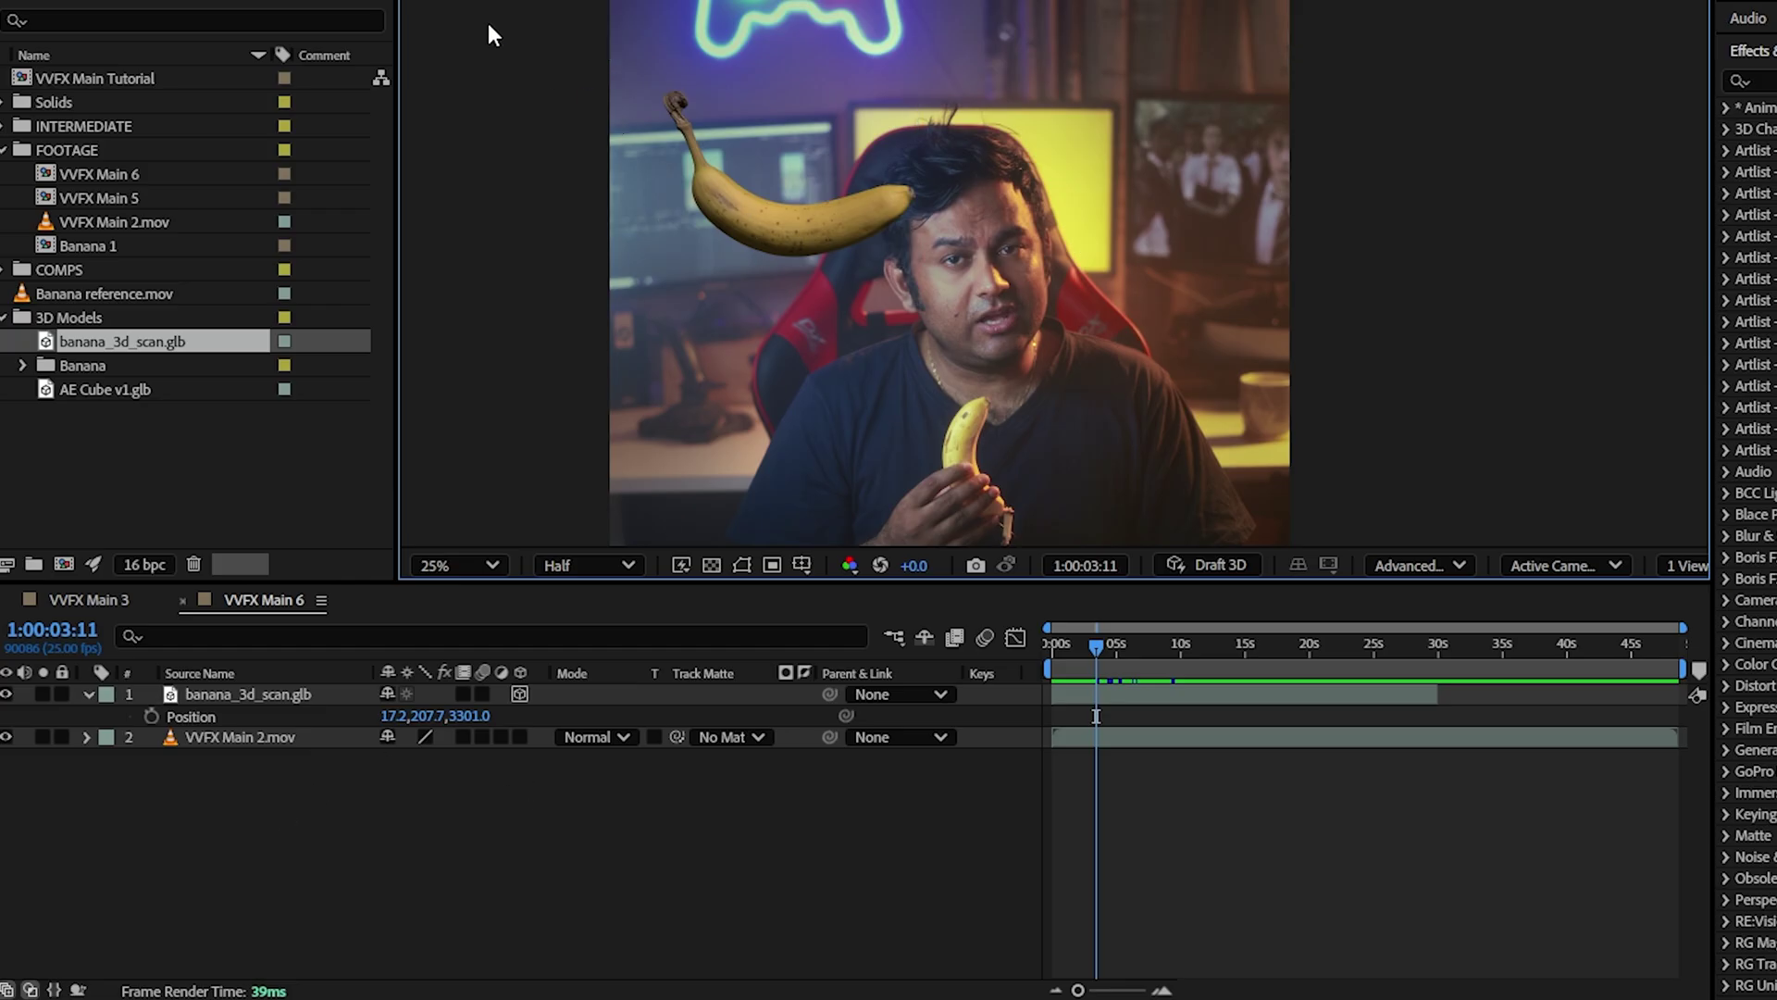
# Add a white Point light named 'Key Light' to VVFX Main 6.
pyautogui.rightClick(292, 836)
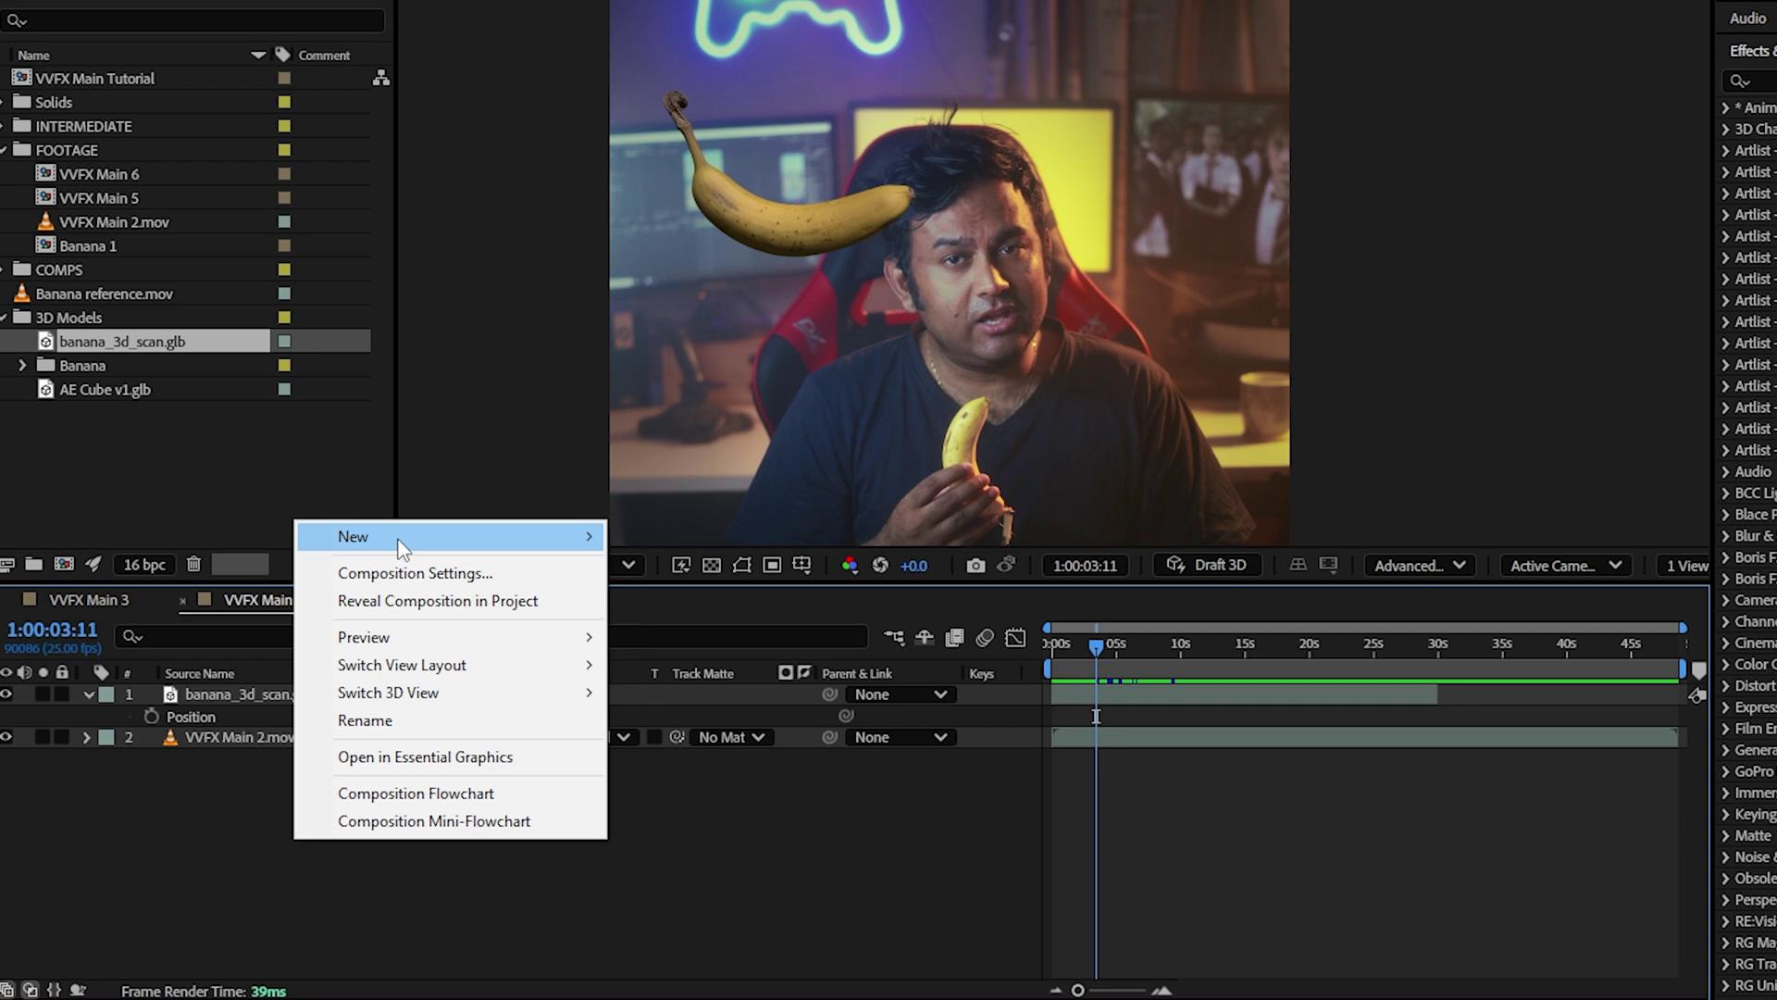
pyautogui.moveTo(401, 539)
pyautogui.click(666, 628)
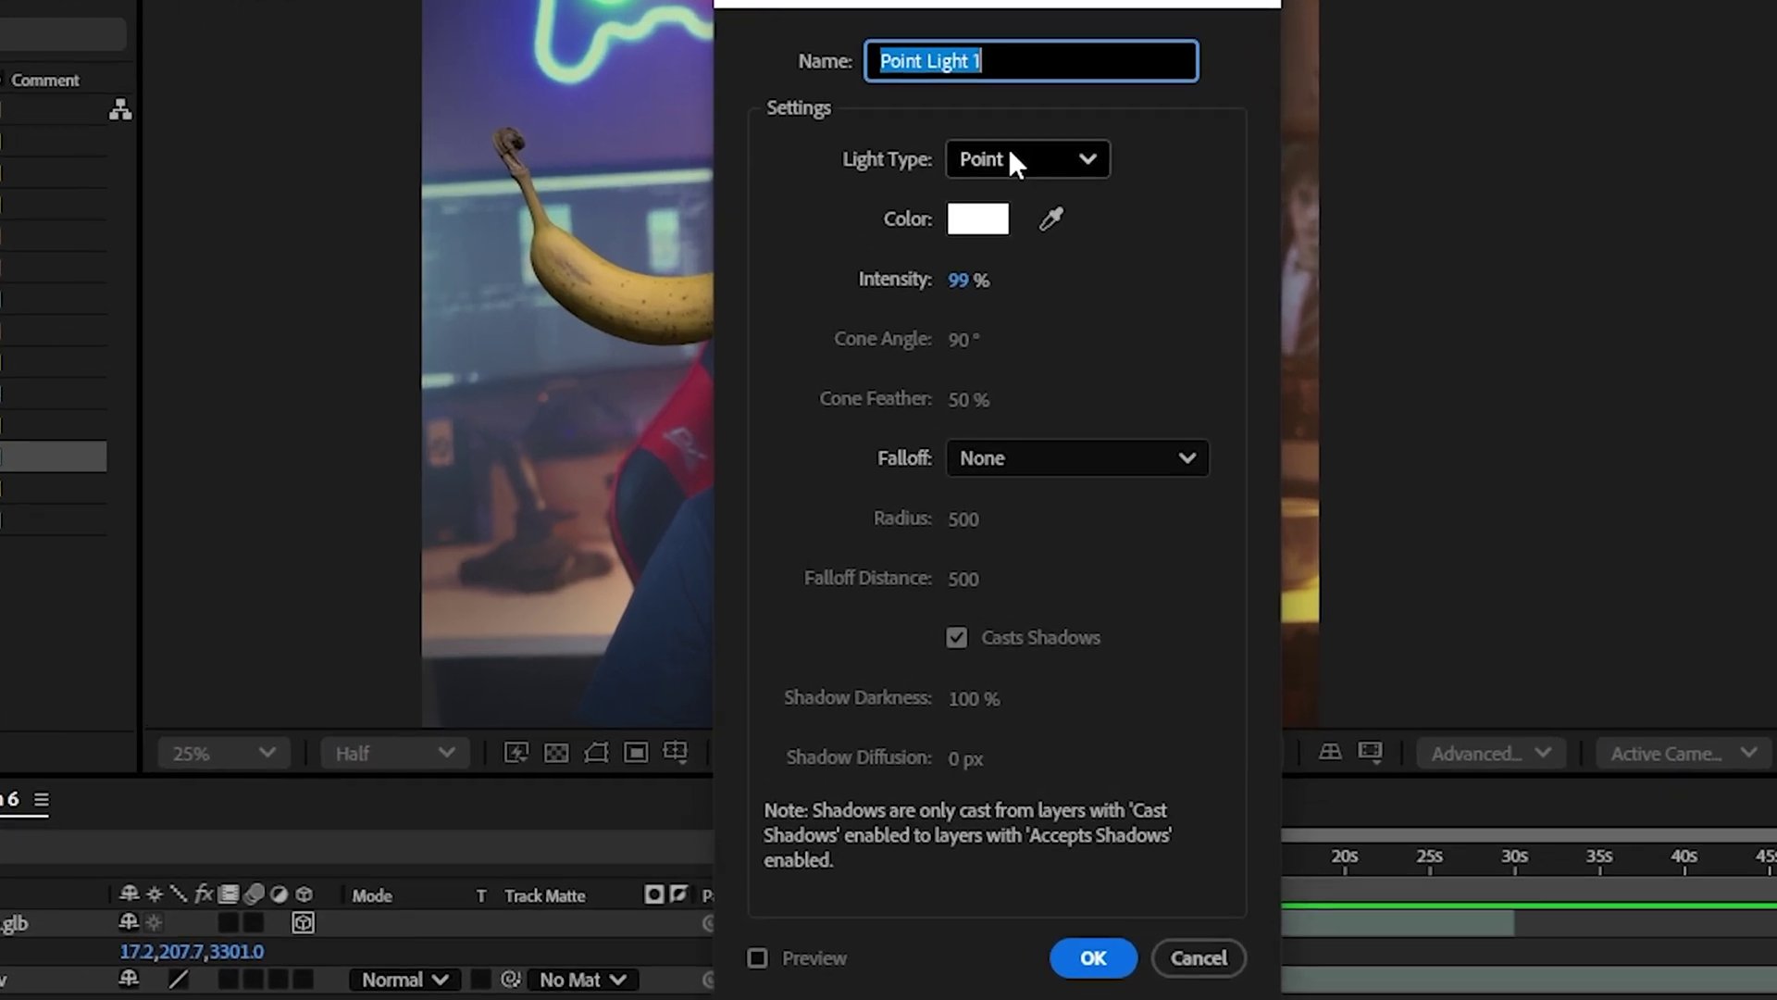
pyautogui.click(1055, 263)
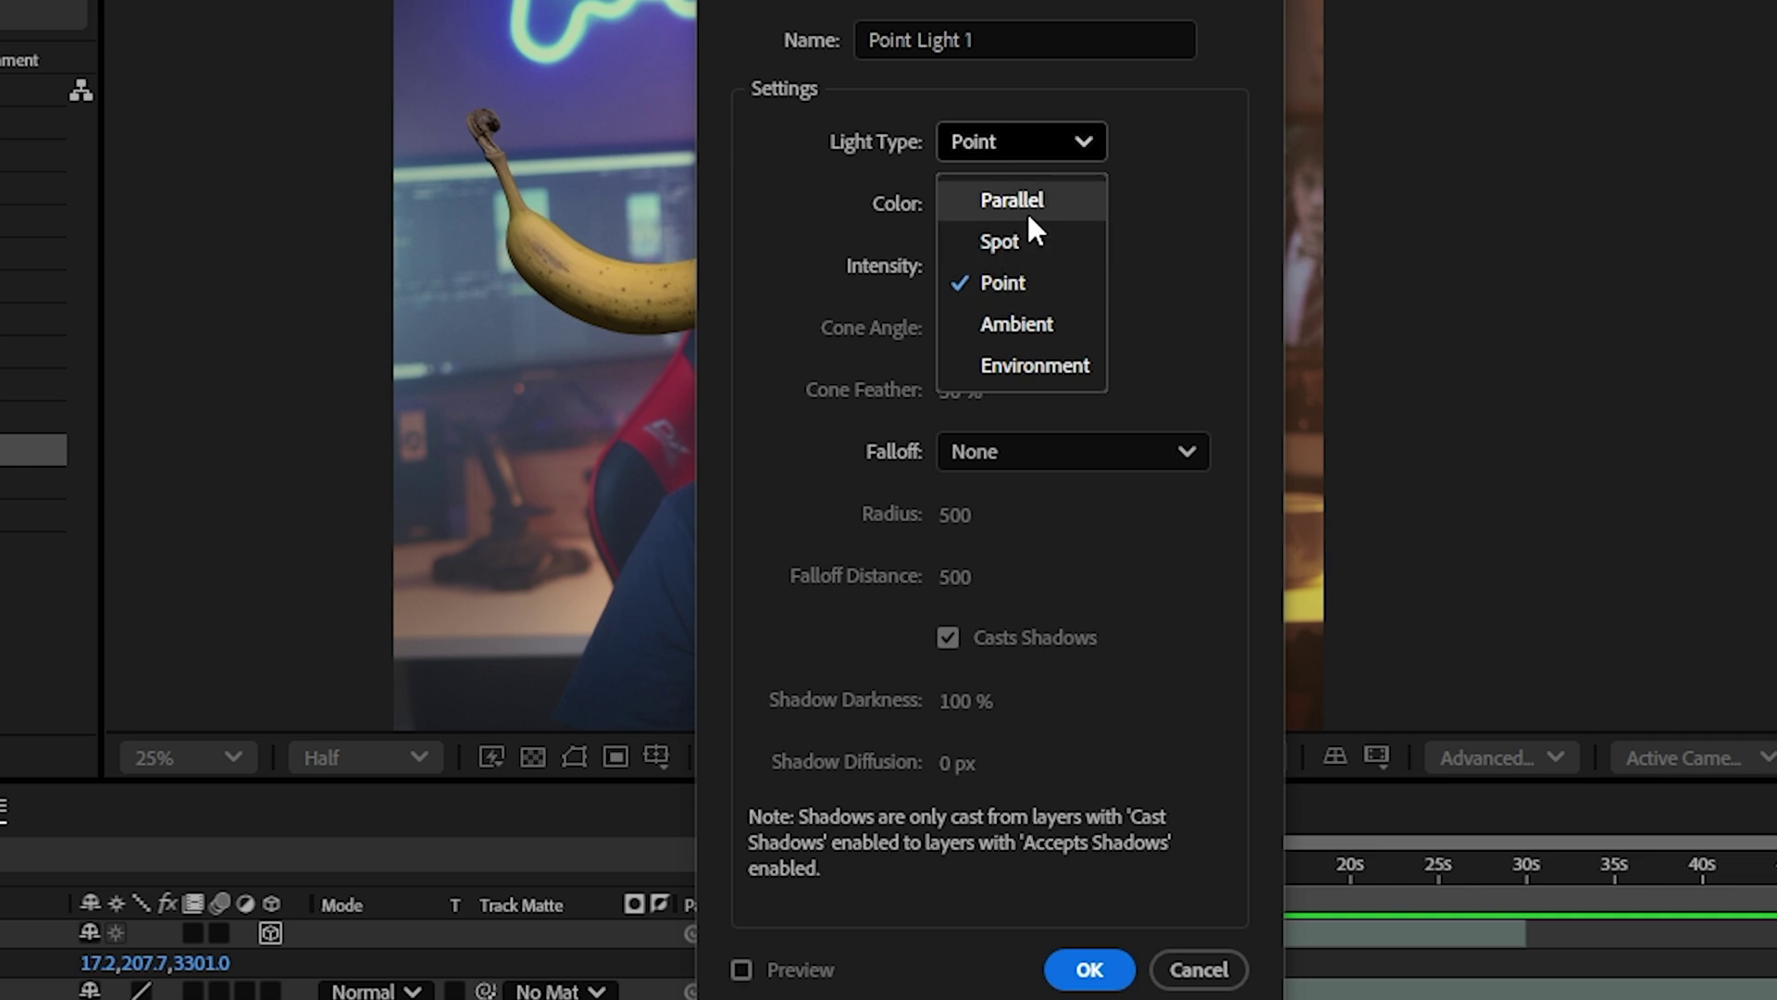
pyautogui.click(1035, 287)
pyautogui.hotkey('shift', 'Tab')
pyautogui.write('Key Light')
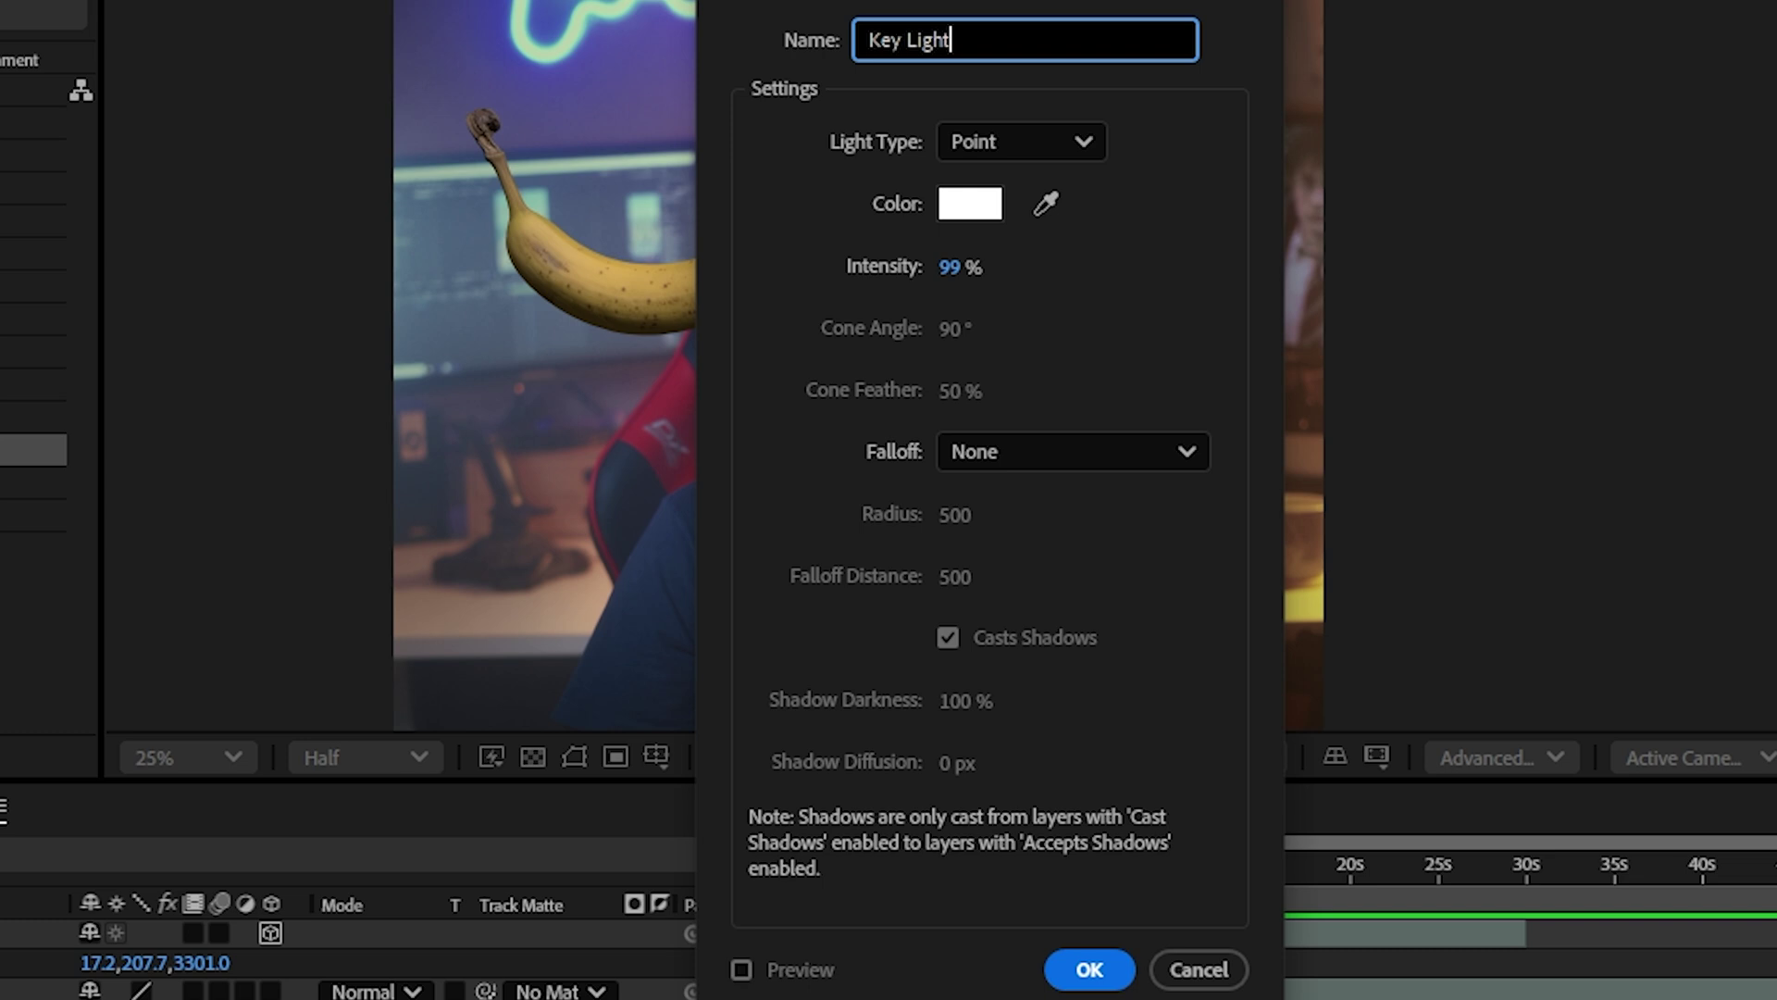
pyautogui.click(1089, 969)
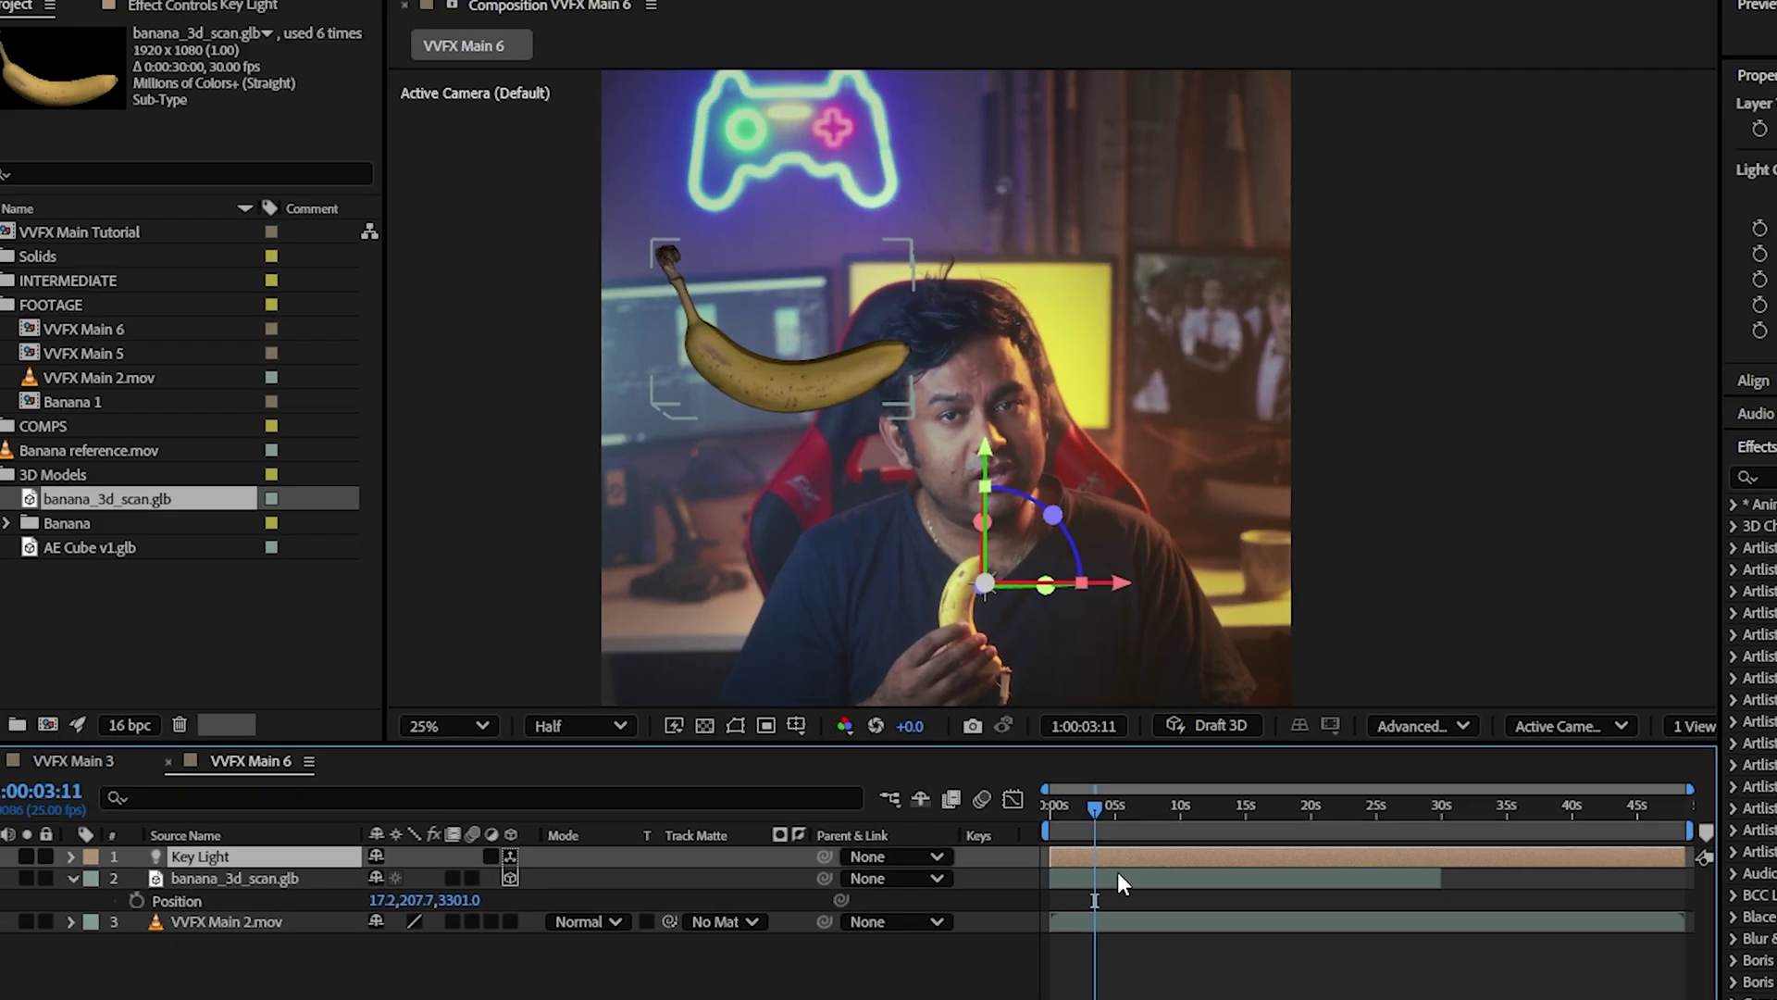
# Raise the Key Light and set its Z position to 3301.
pyautogui.moveTo(990, 457); pyautogui.dragTo(1007, 196)
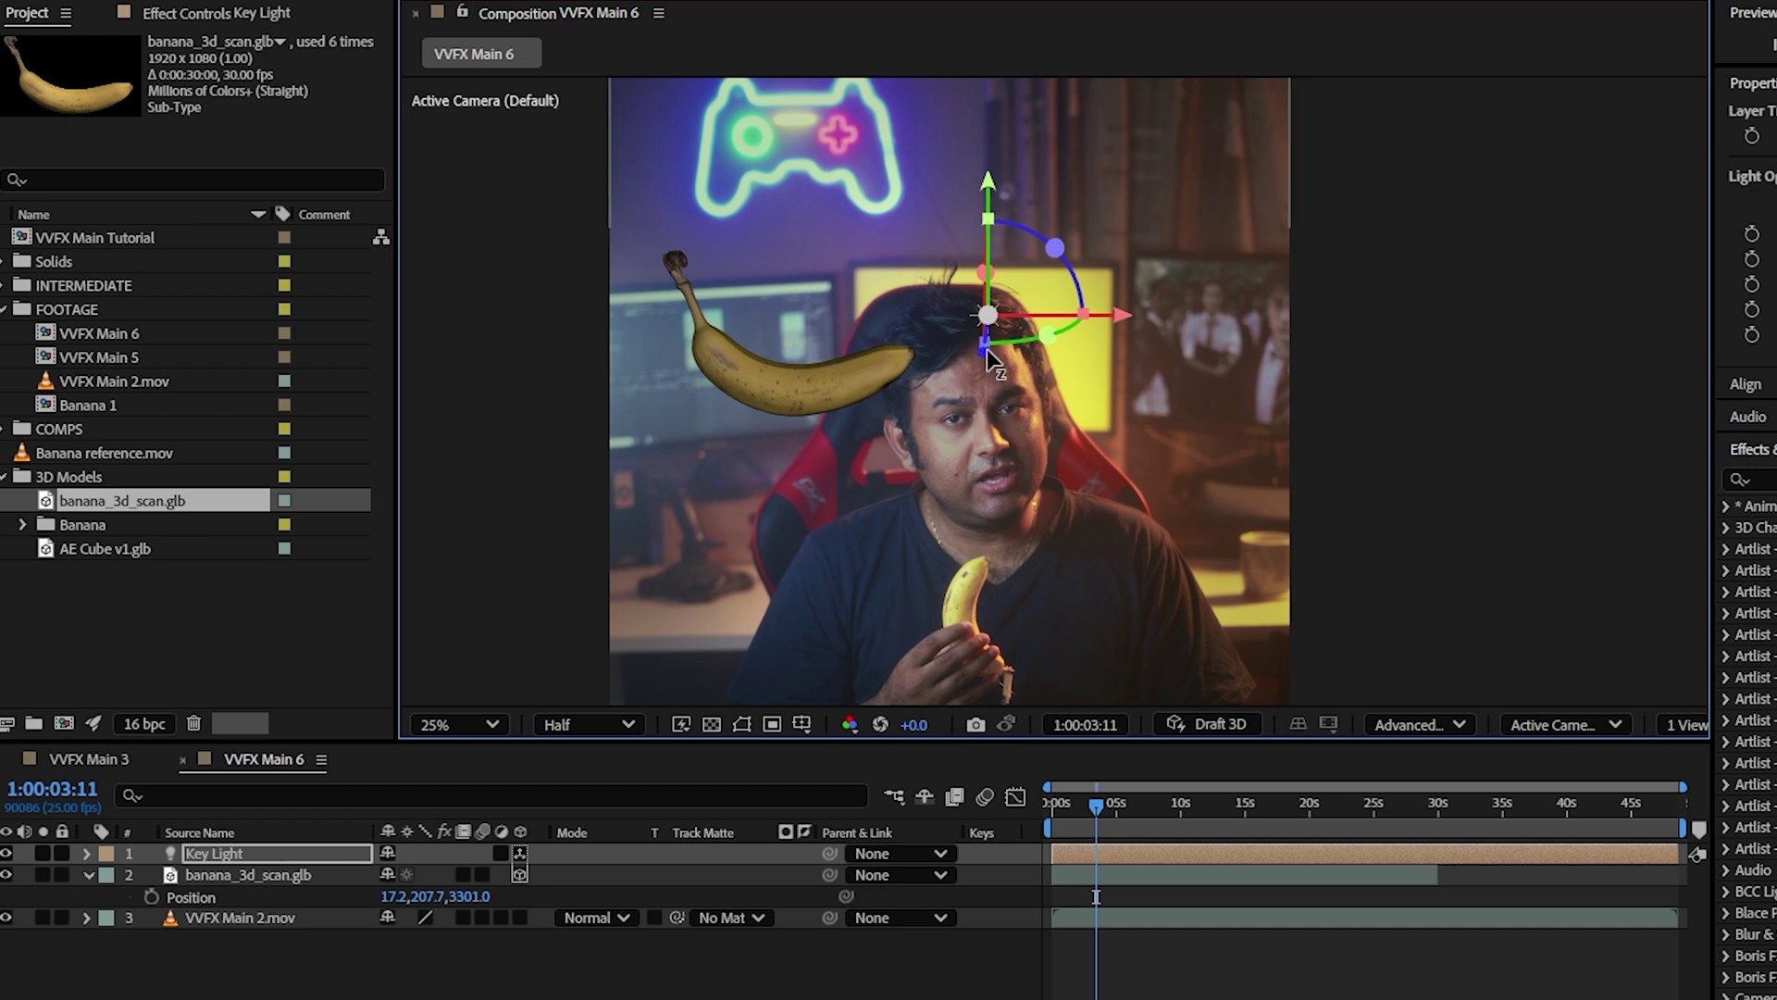
pyautogui.click(410, 877)
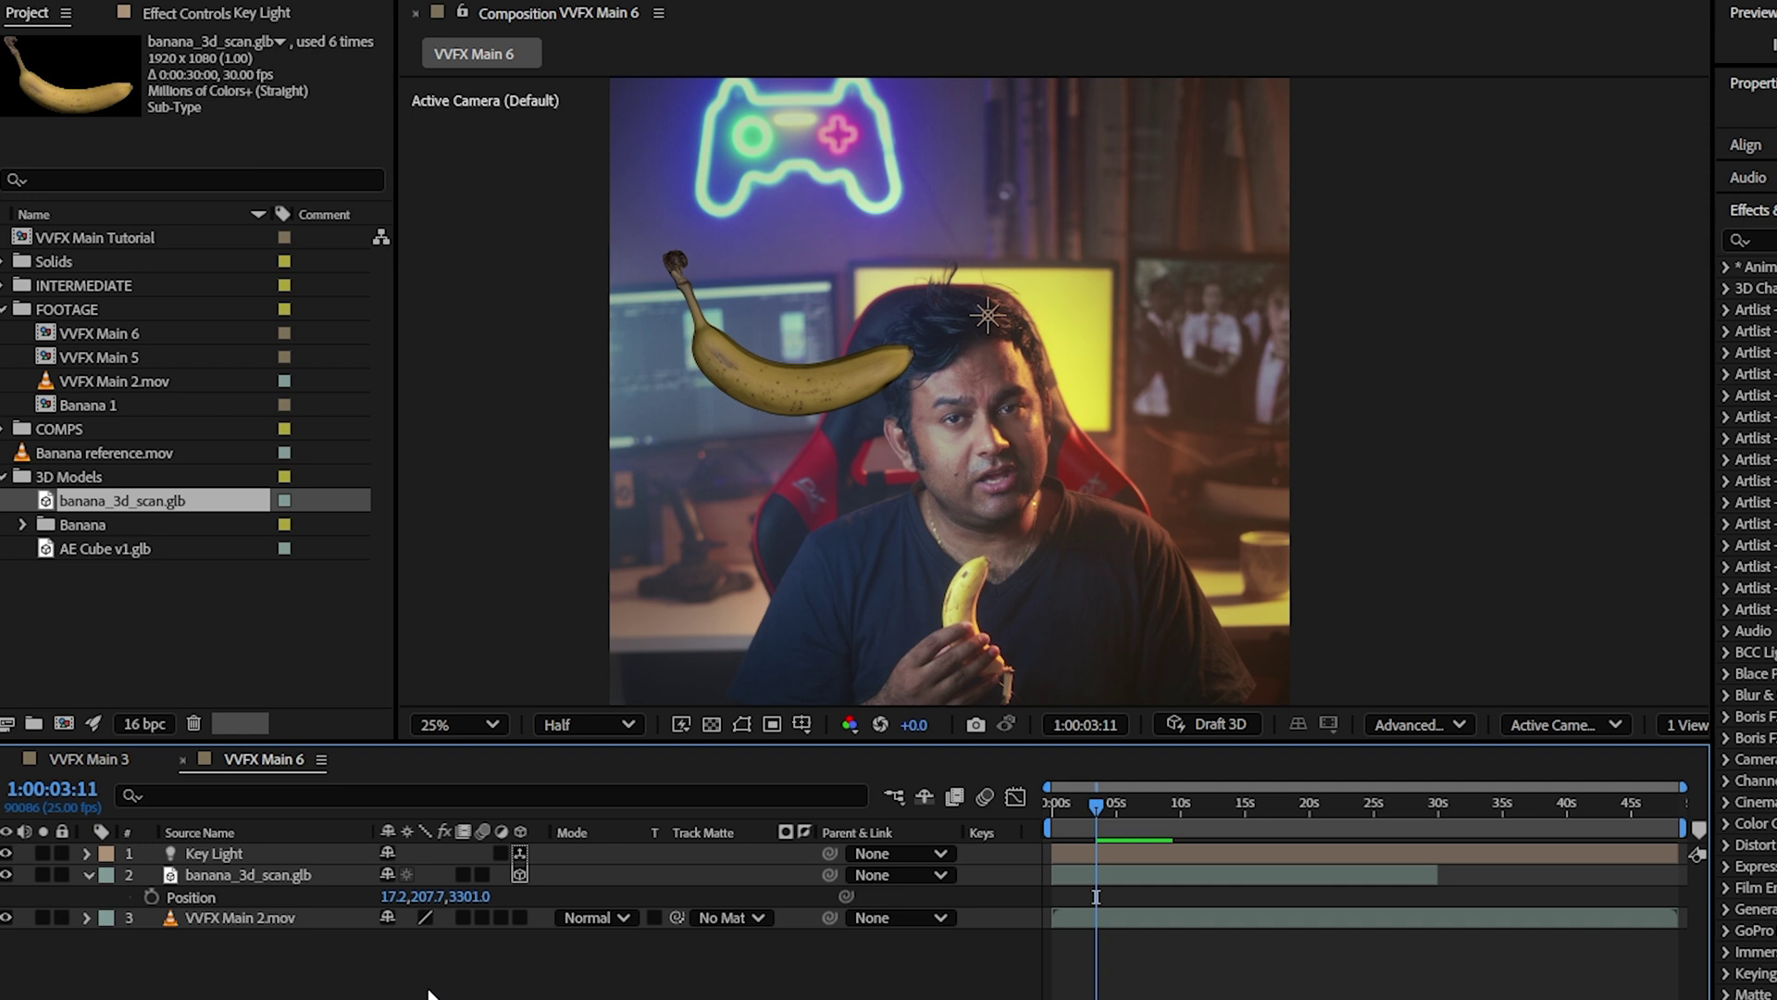
pyautogui.click(252, 857)
pyautogui.press('p')
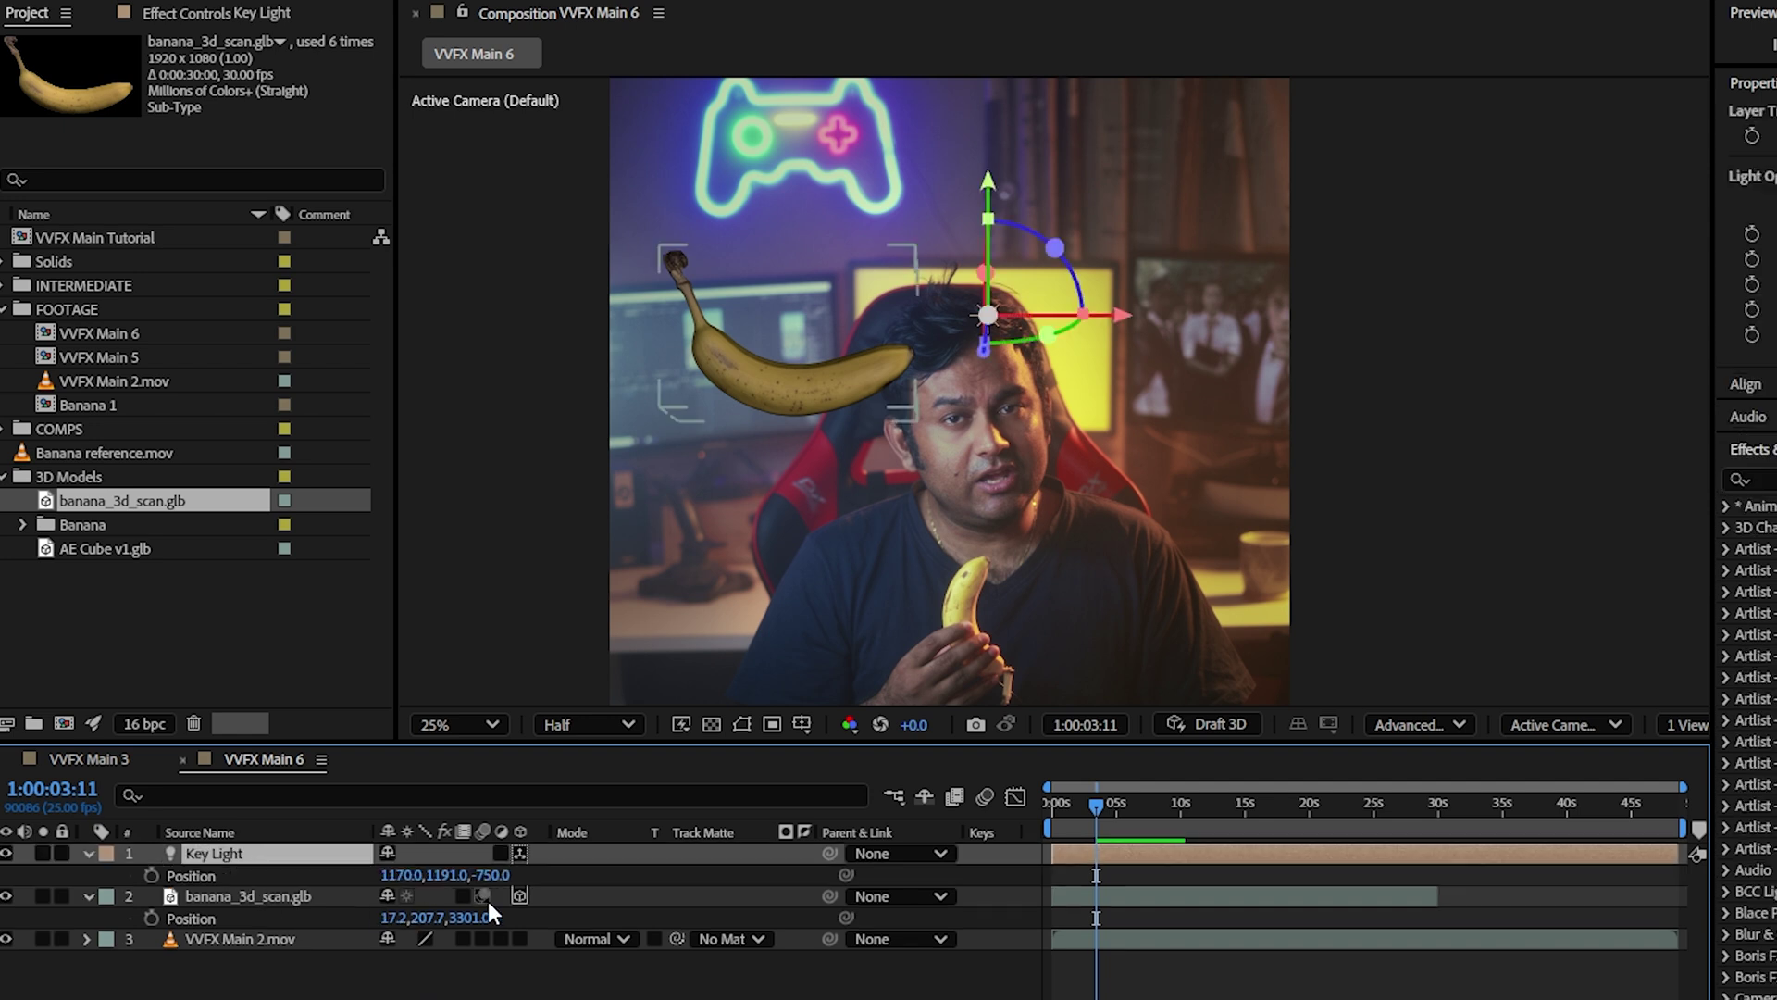
pyautogui.click(498, 874)
pyautogui.write('3301')
pyautogui.press('Return')
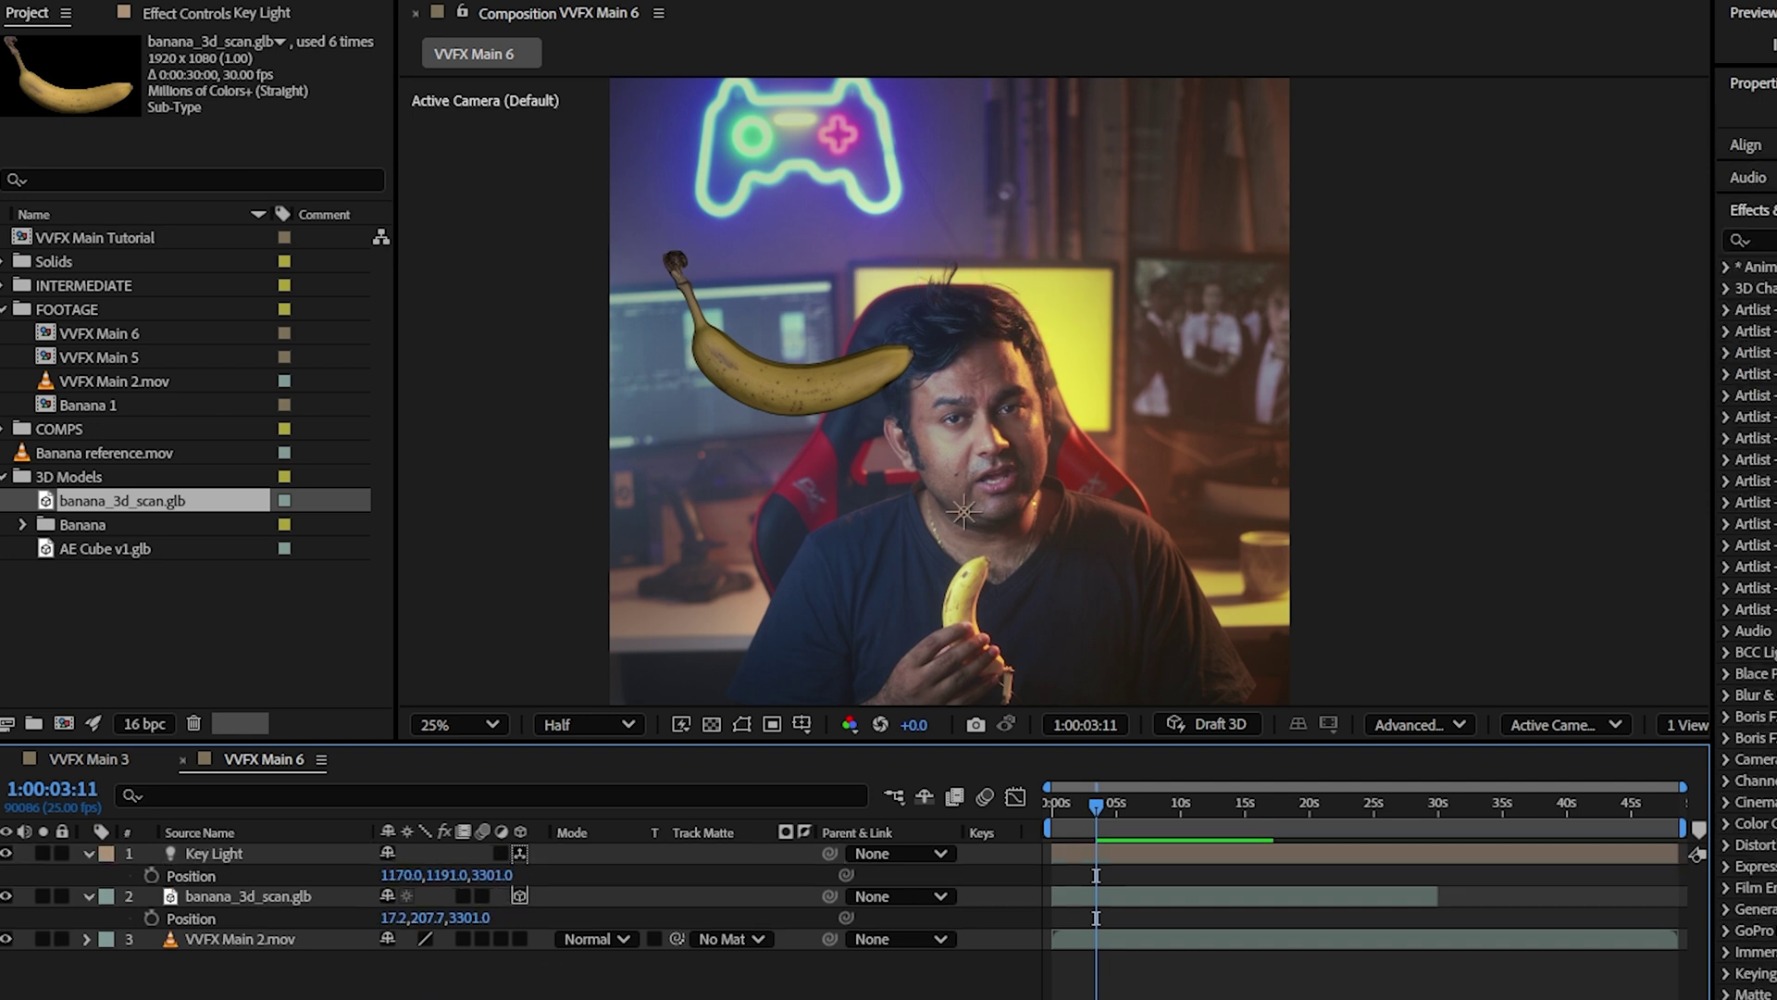
# Move the Key Light up and left of the banana, to position -971.2, 516.1, 1737.2.
pyautogui.moveTo(973, 160); pyautogui.dragTo(959, 221)
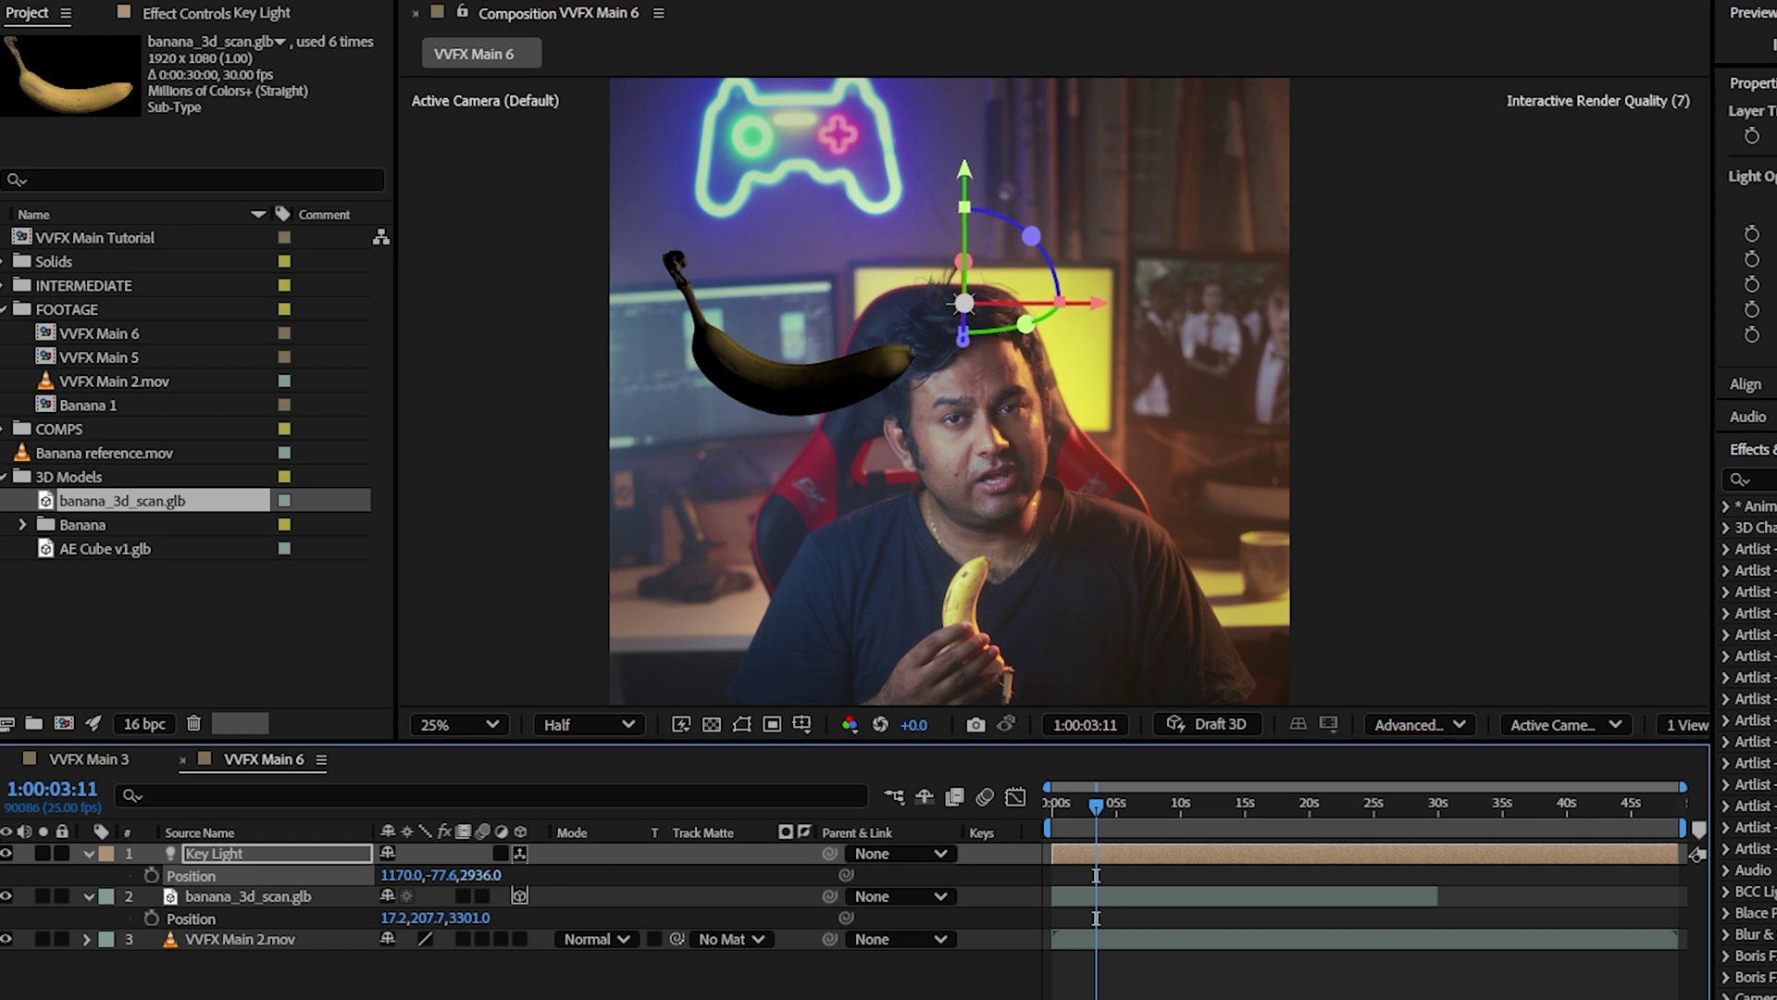
pyautogui.moveTo(491, 874); pyautogui.dragTo(408, 874)
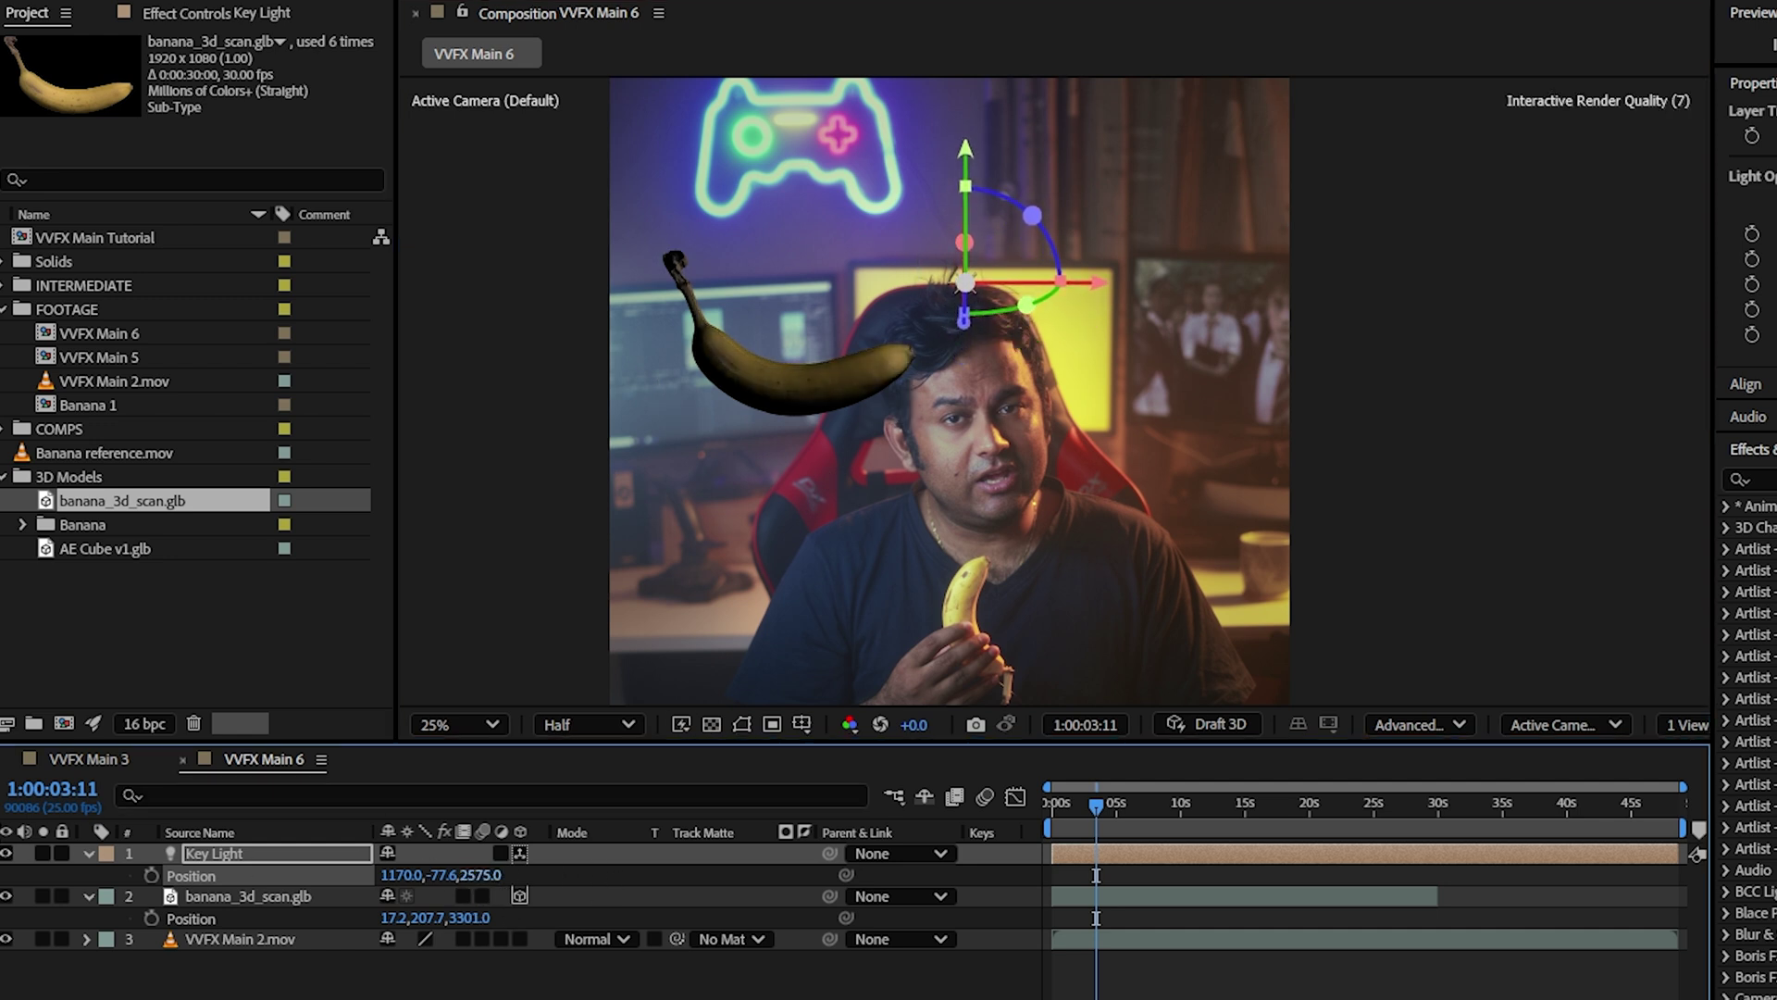
pyautogui.moveTo(1101, 285); pyautogui.dragTo(714, 276)
pyautogui.press(',')
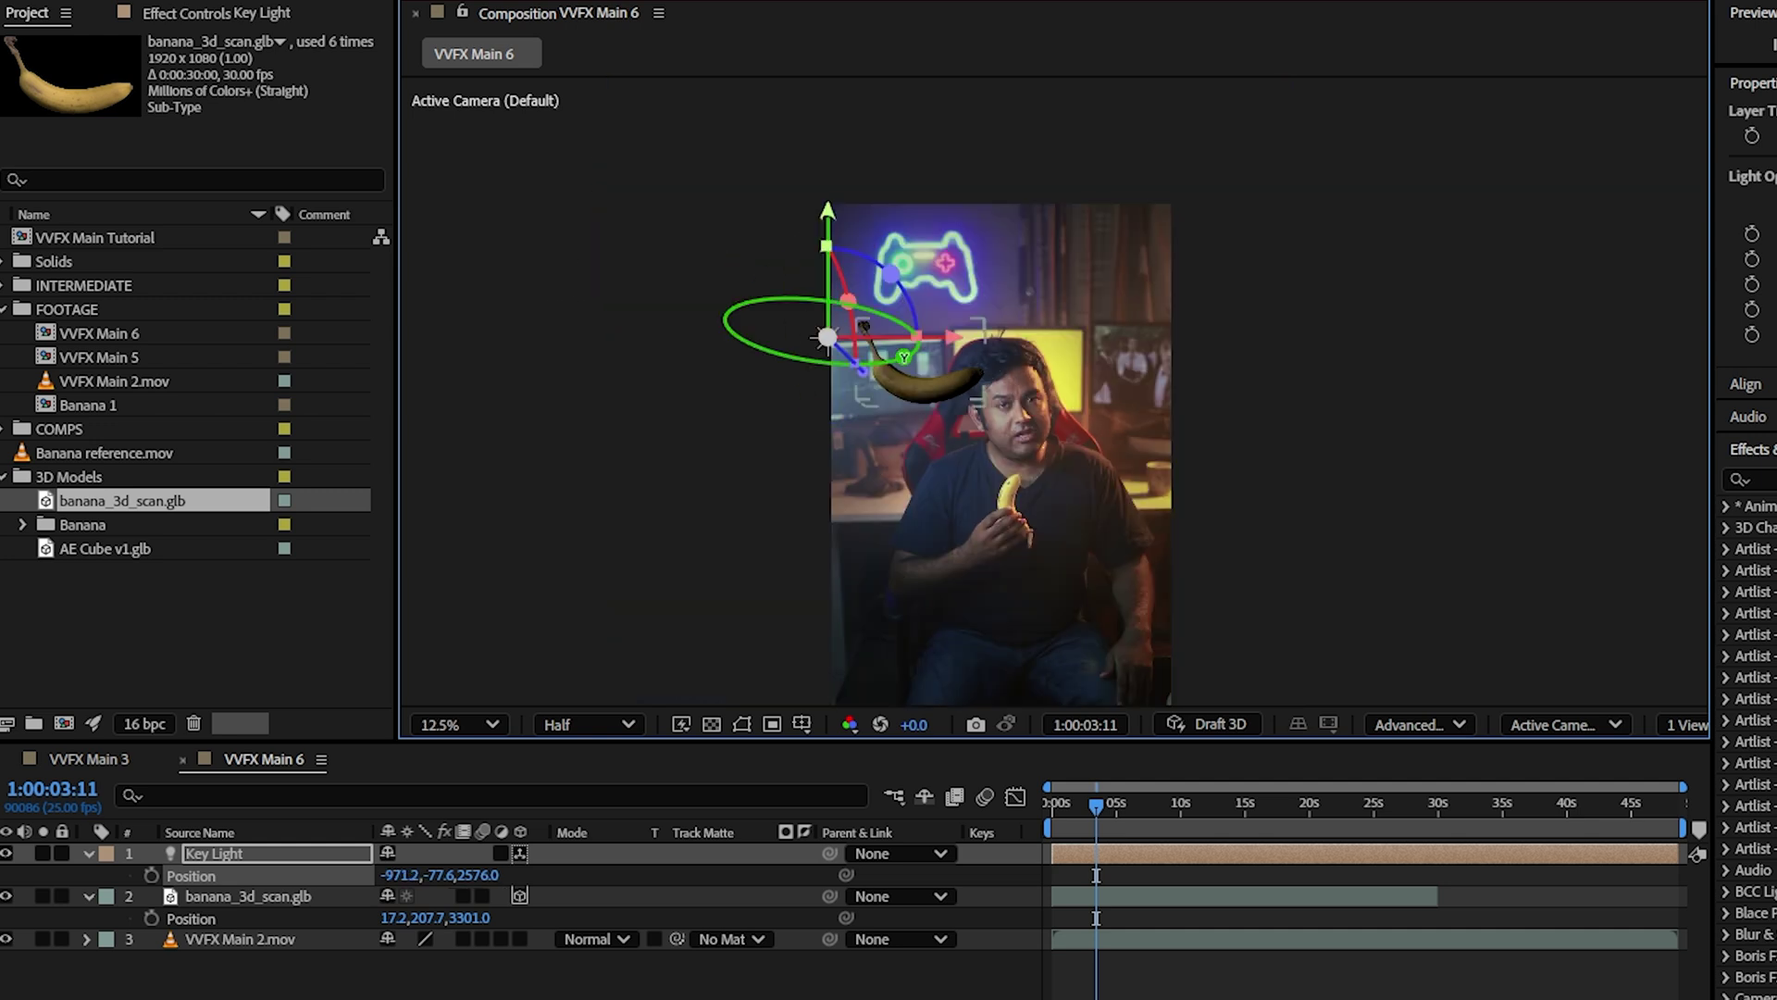
pyautogui.moveTo(861, 369)
pyautogui.mouseDown()
pyautogui.moveTo(826, 374)
pyautogui.moveTo(833, 361)
pyautogui.mouseUp()
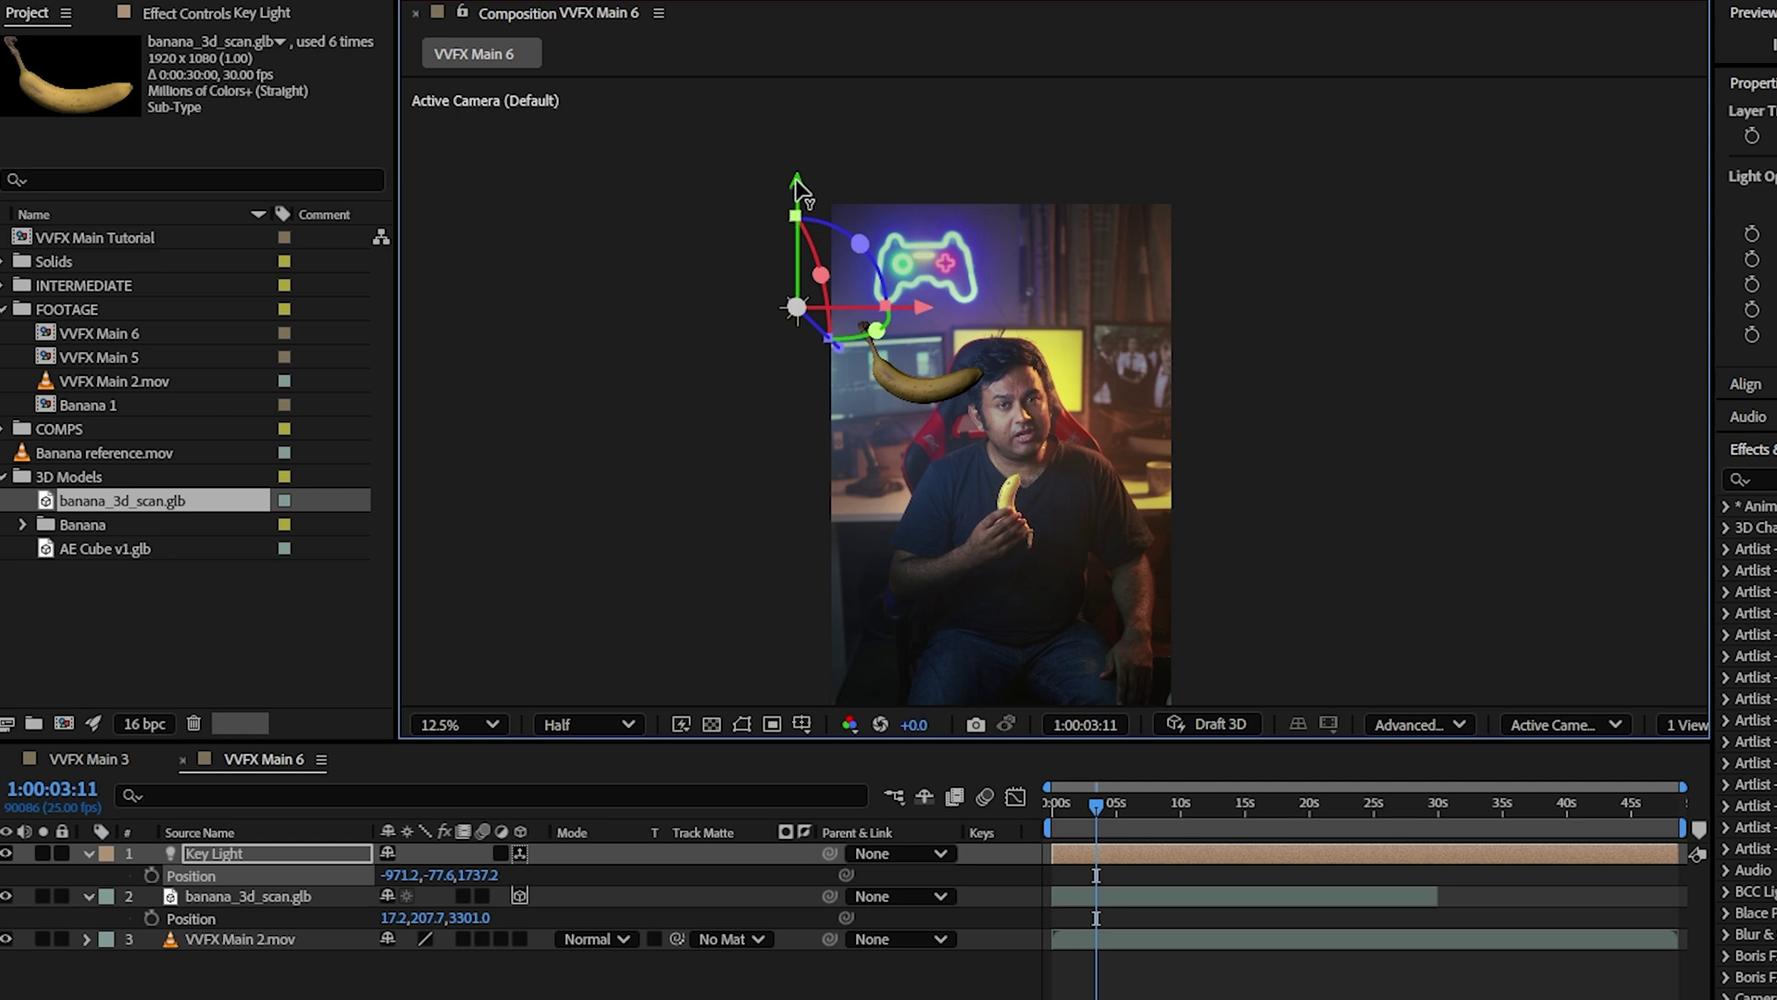
pyautogui.moveTo(798, 190); pyautogui.dragTo(794, 251)
pyautogui.press('.')
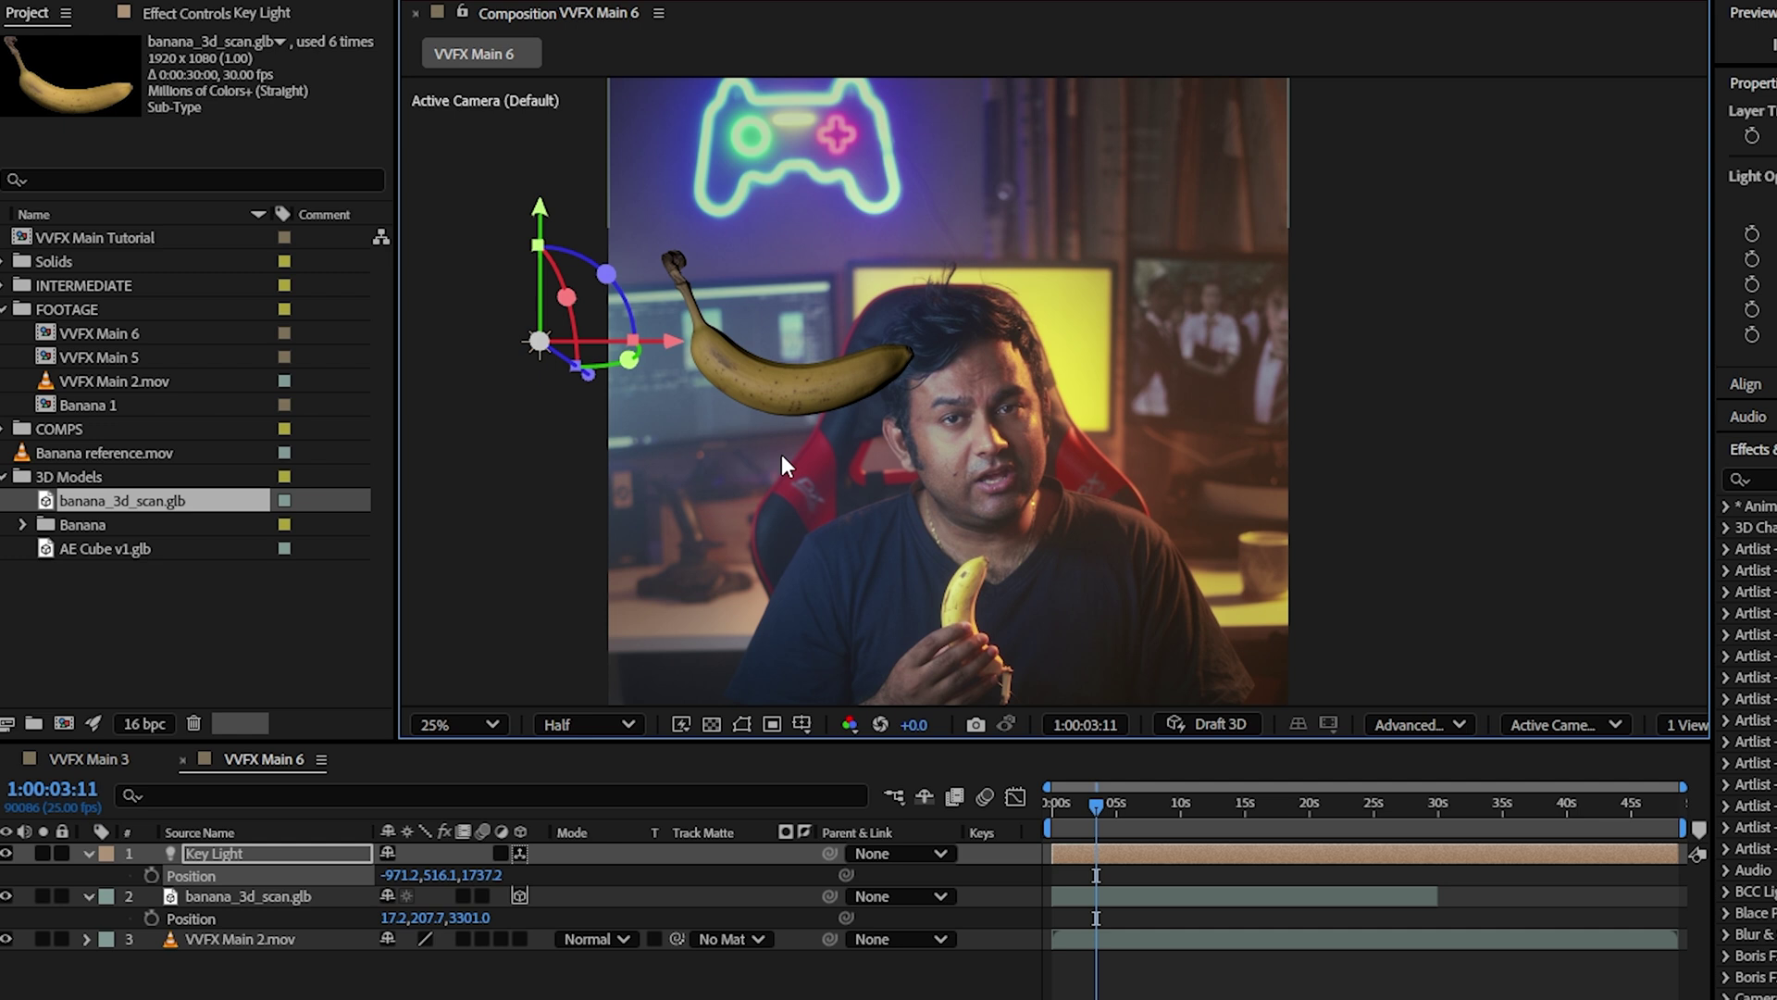
pyautogui.press('.')
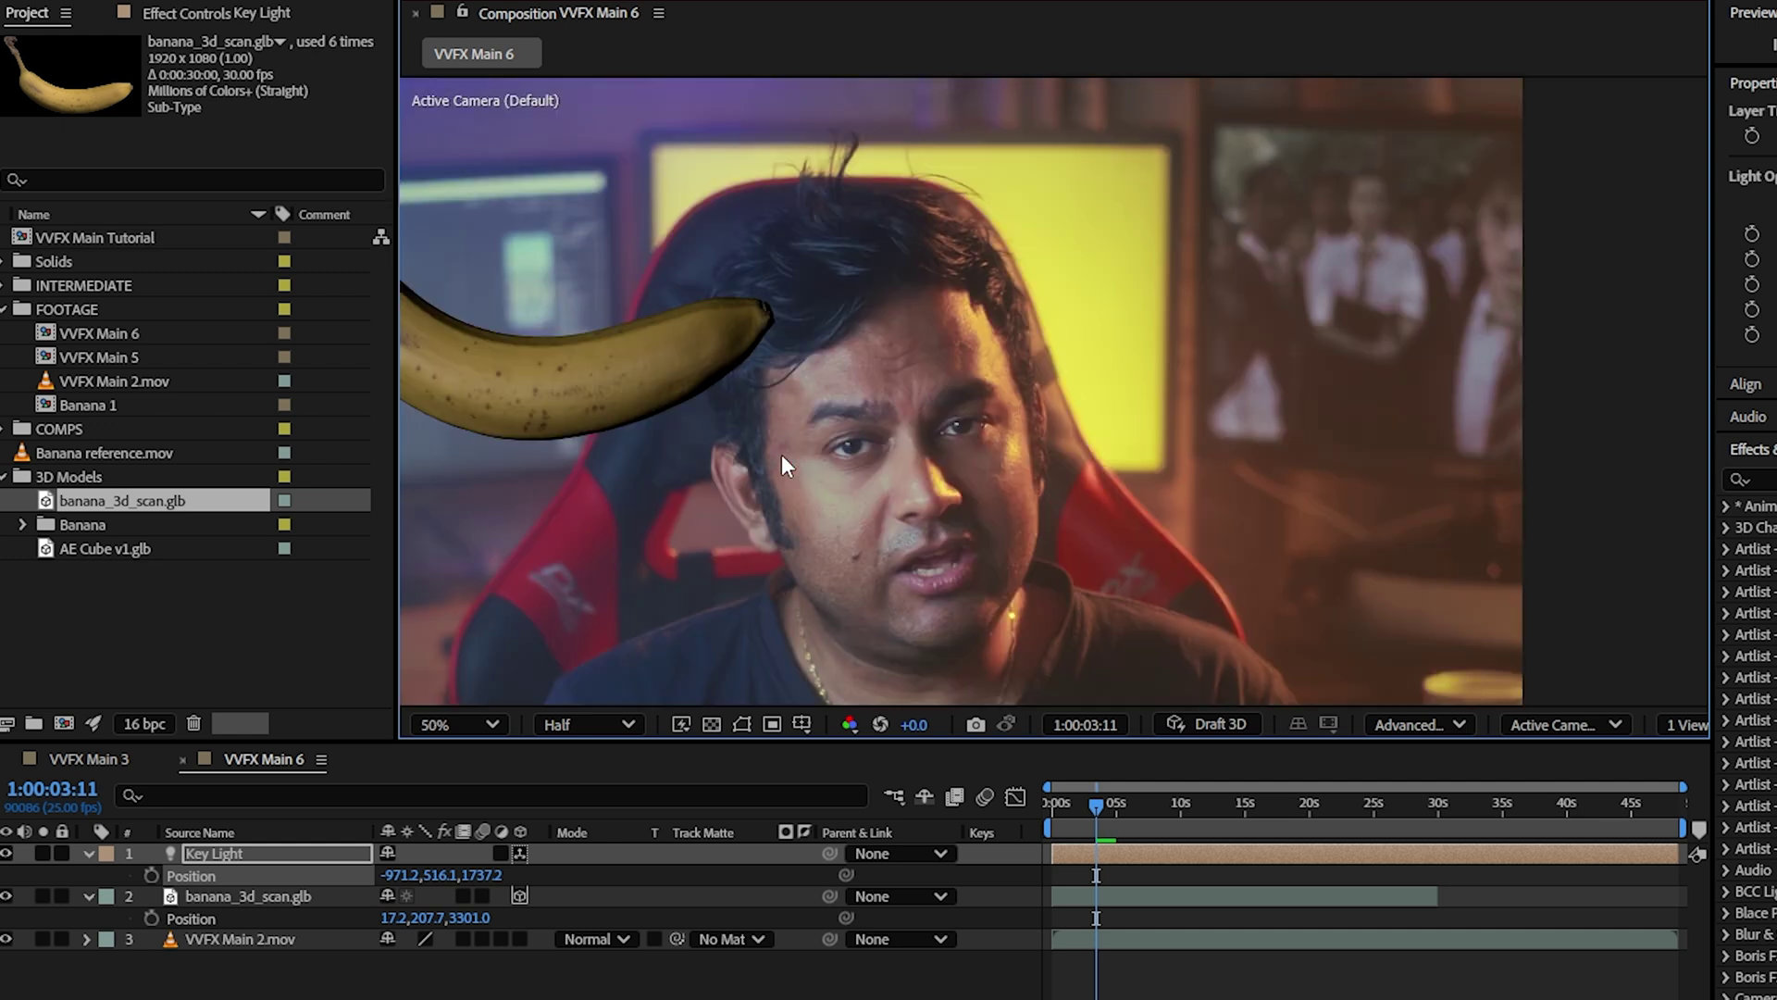
pyautogui.moveTo(782, 378)
pyautogui.mouseDown()
pyautogui.moveTo(833, 385)
pyautogui.moveTo(805, 384)
pyautogui.mouseUp()
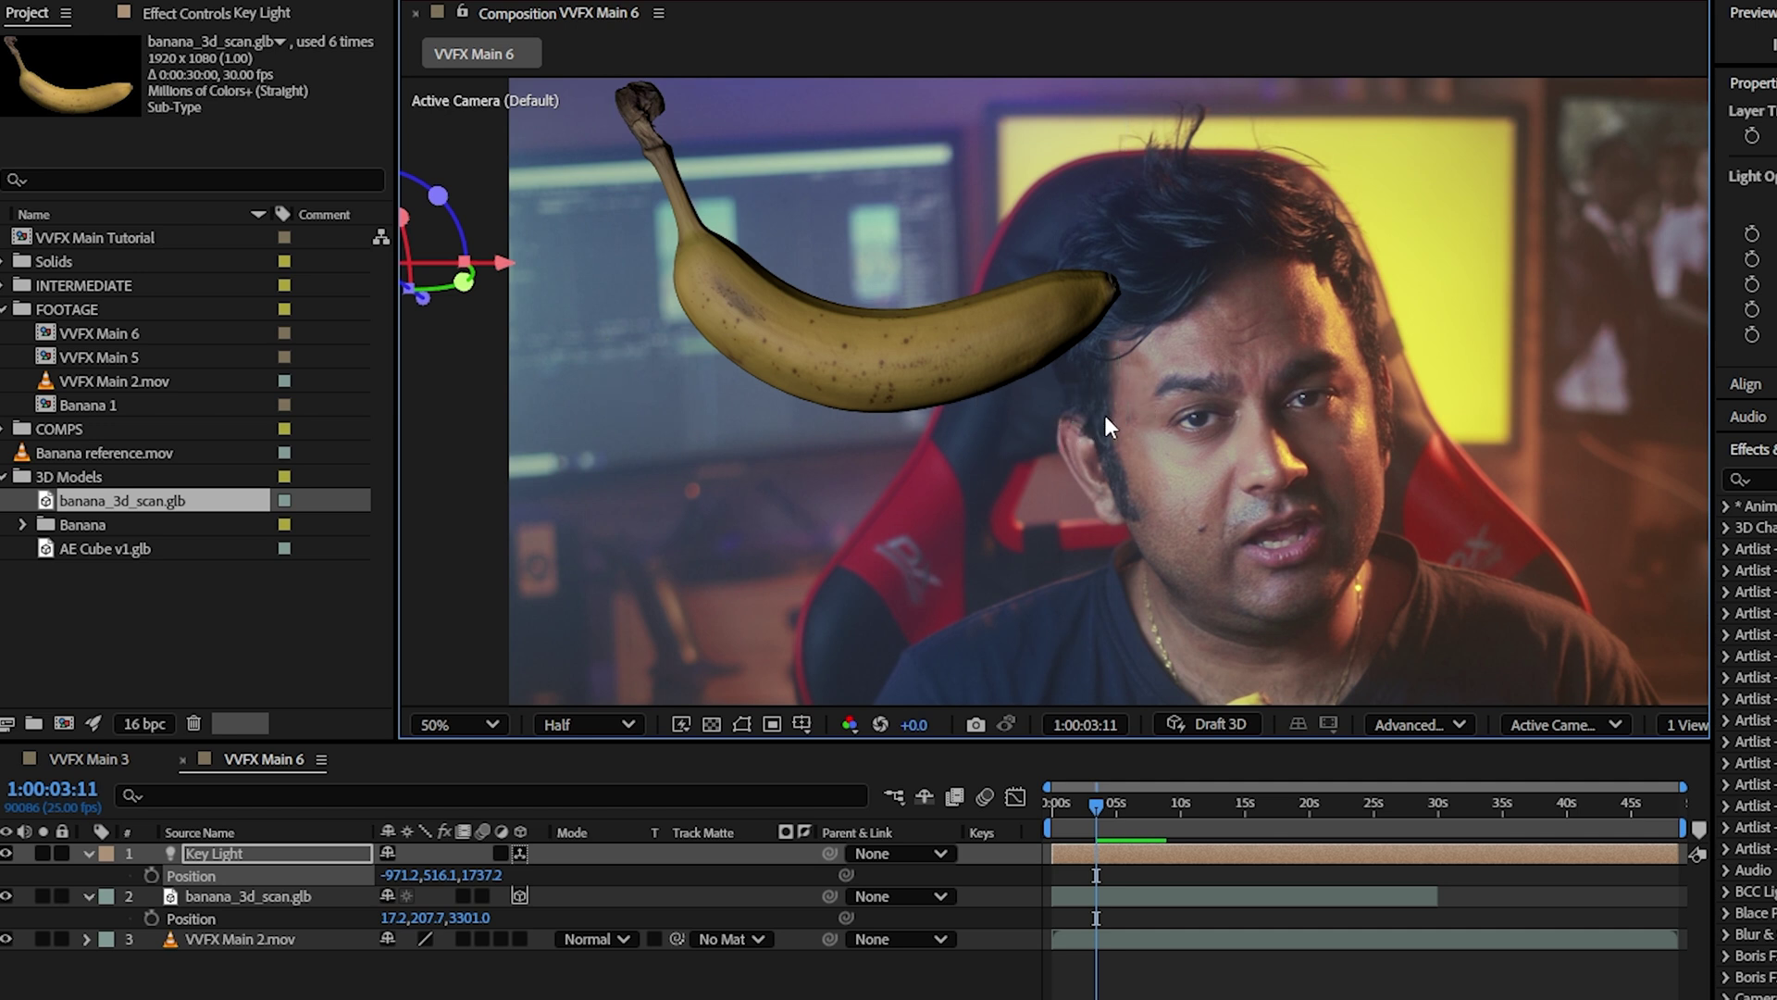
pyautogui.scroll(-1, 685, 324)
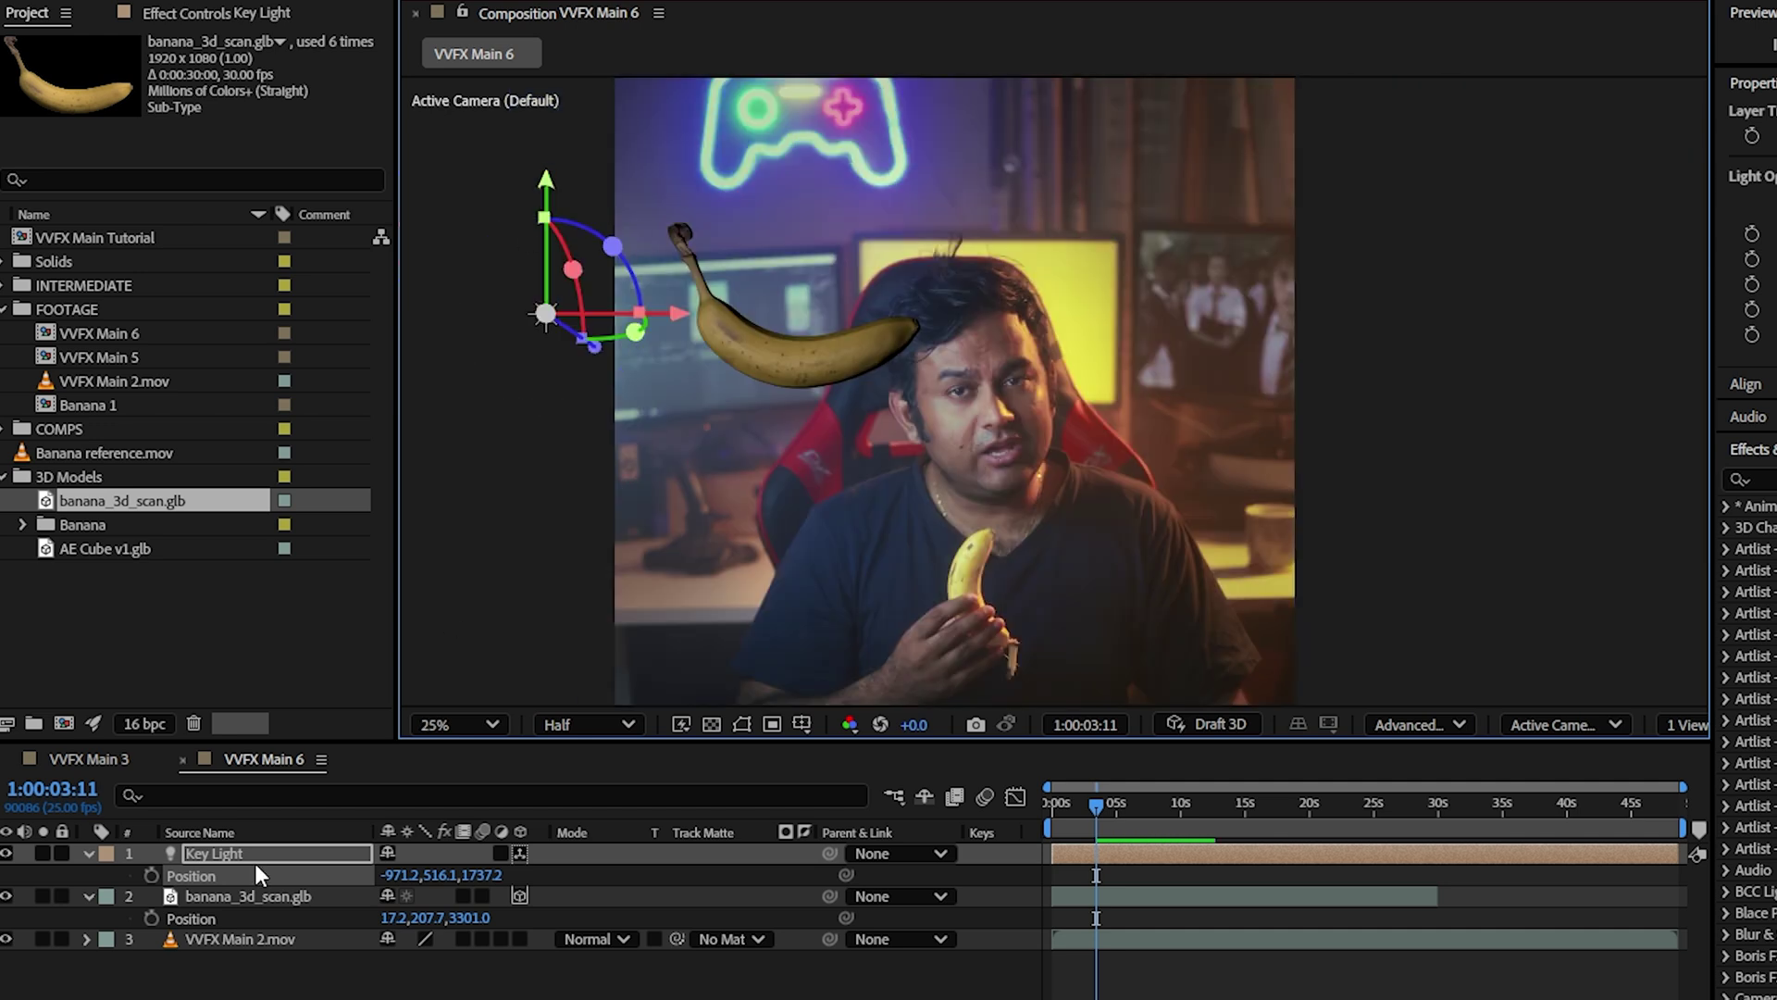
# Raise the Key Light's intensity to 168% in Light Options.
pyautogui.click(89, 852)
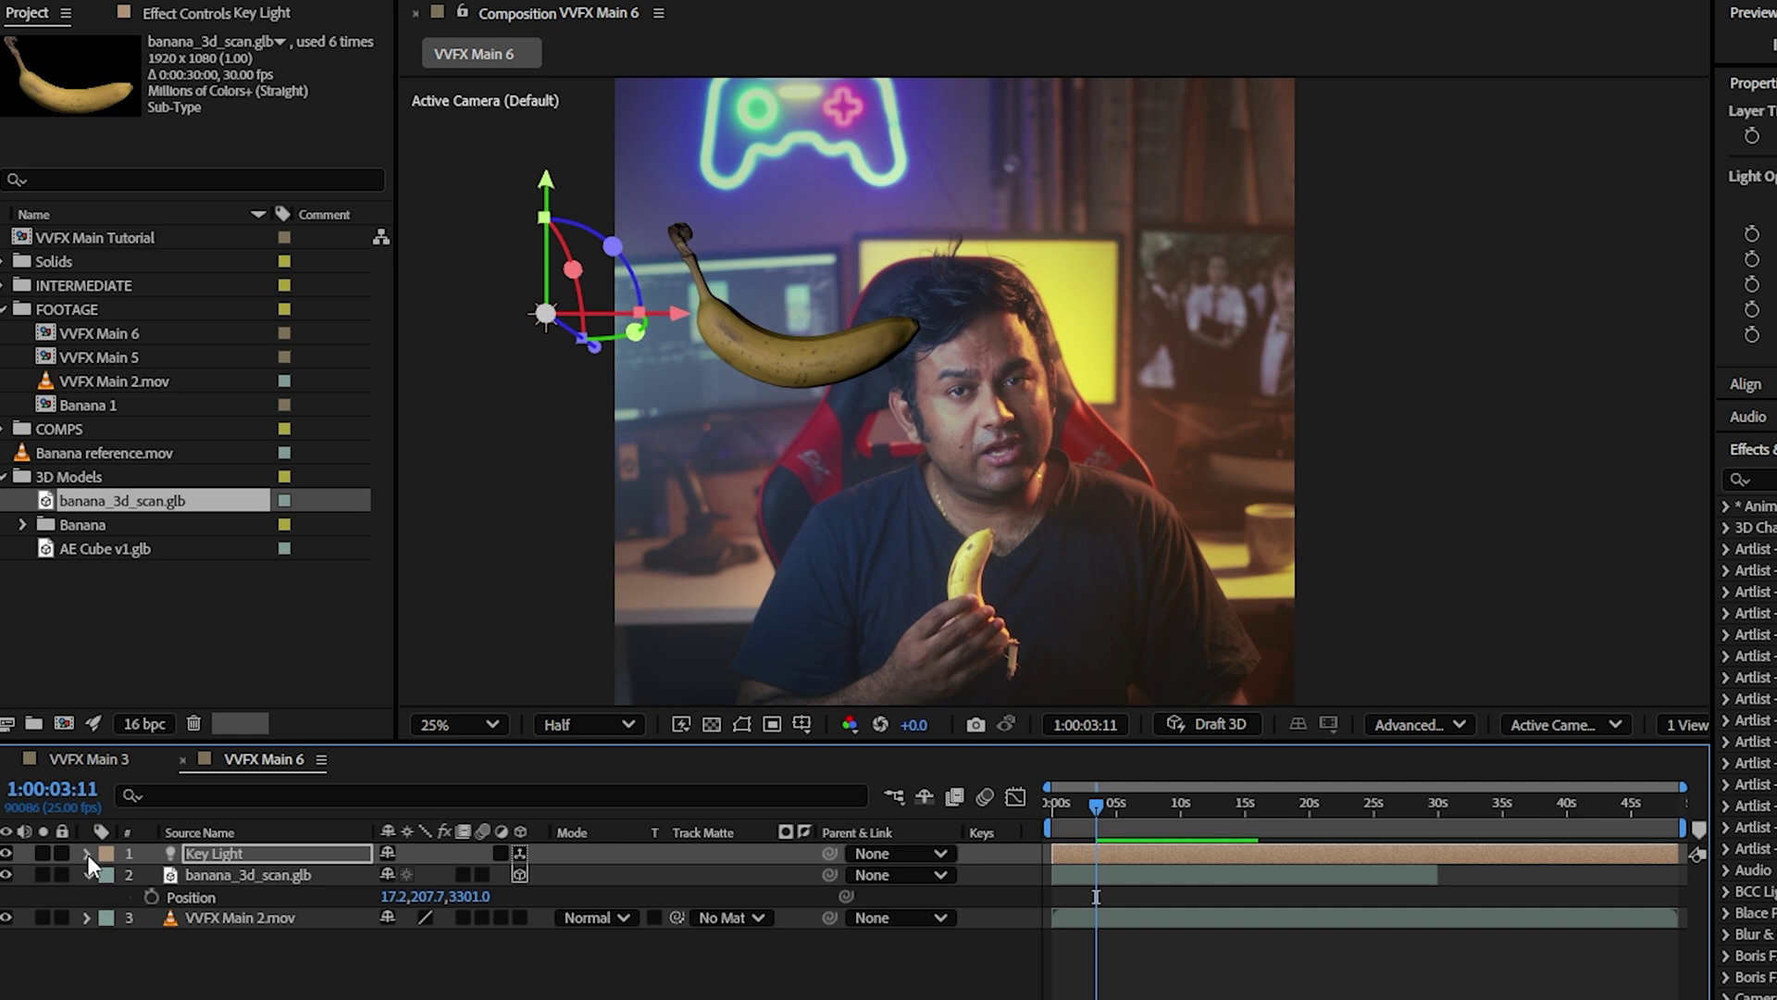
pyautogui.click(89, 853)
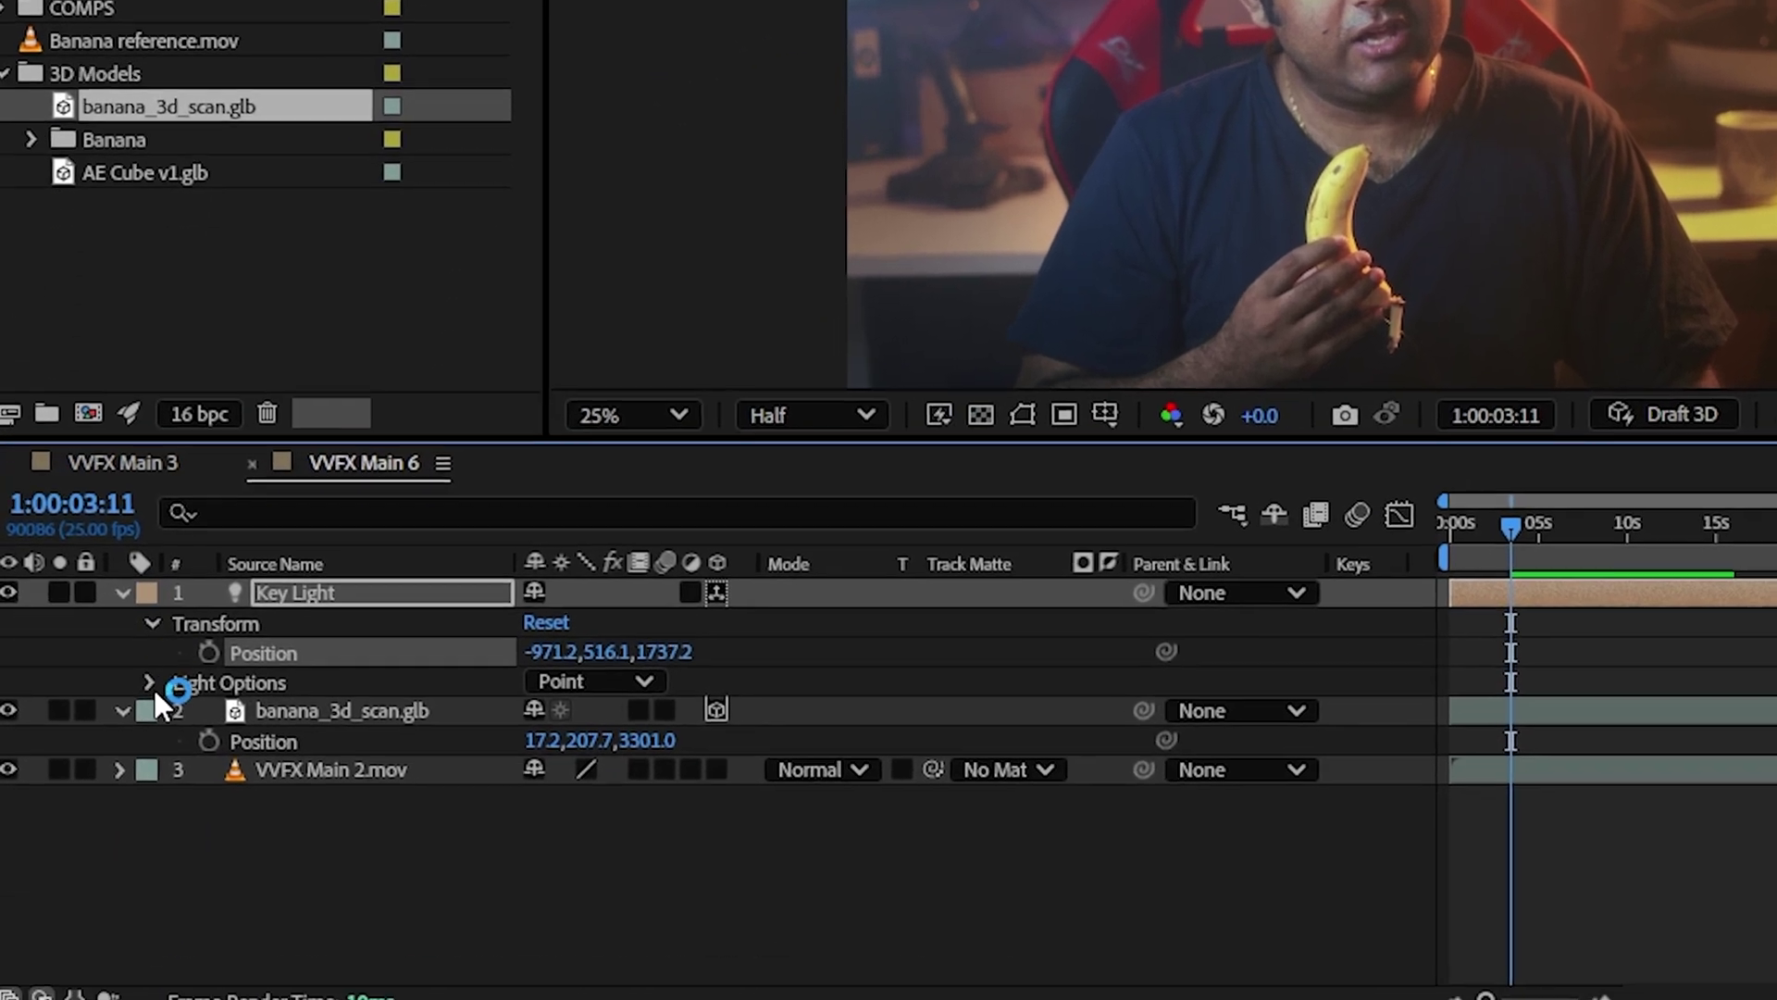
pyautogui.click(148, 683)
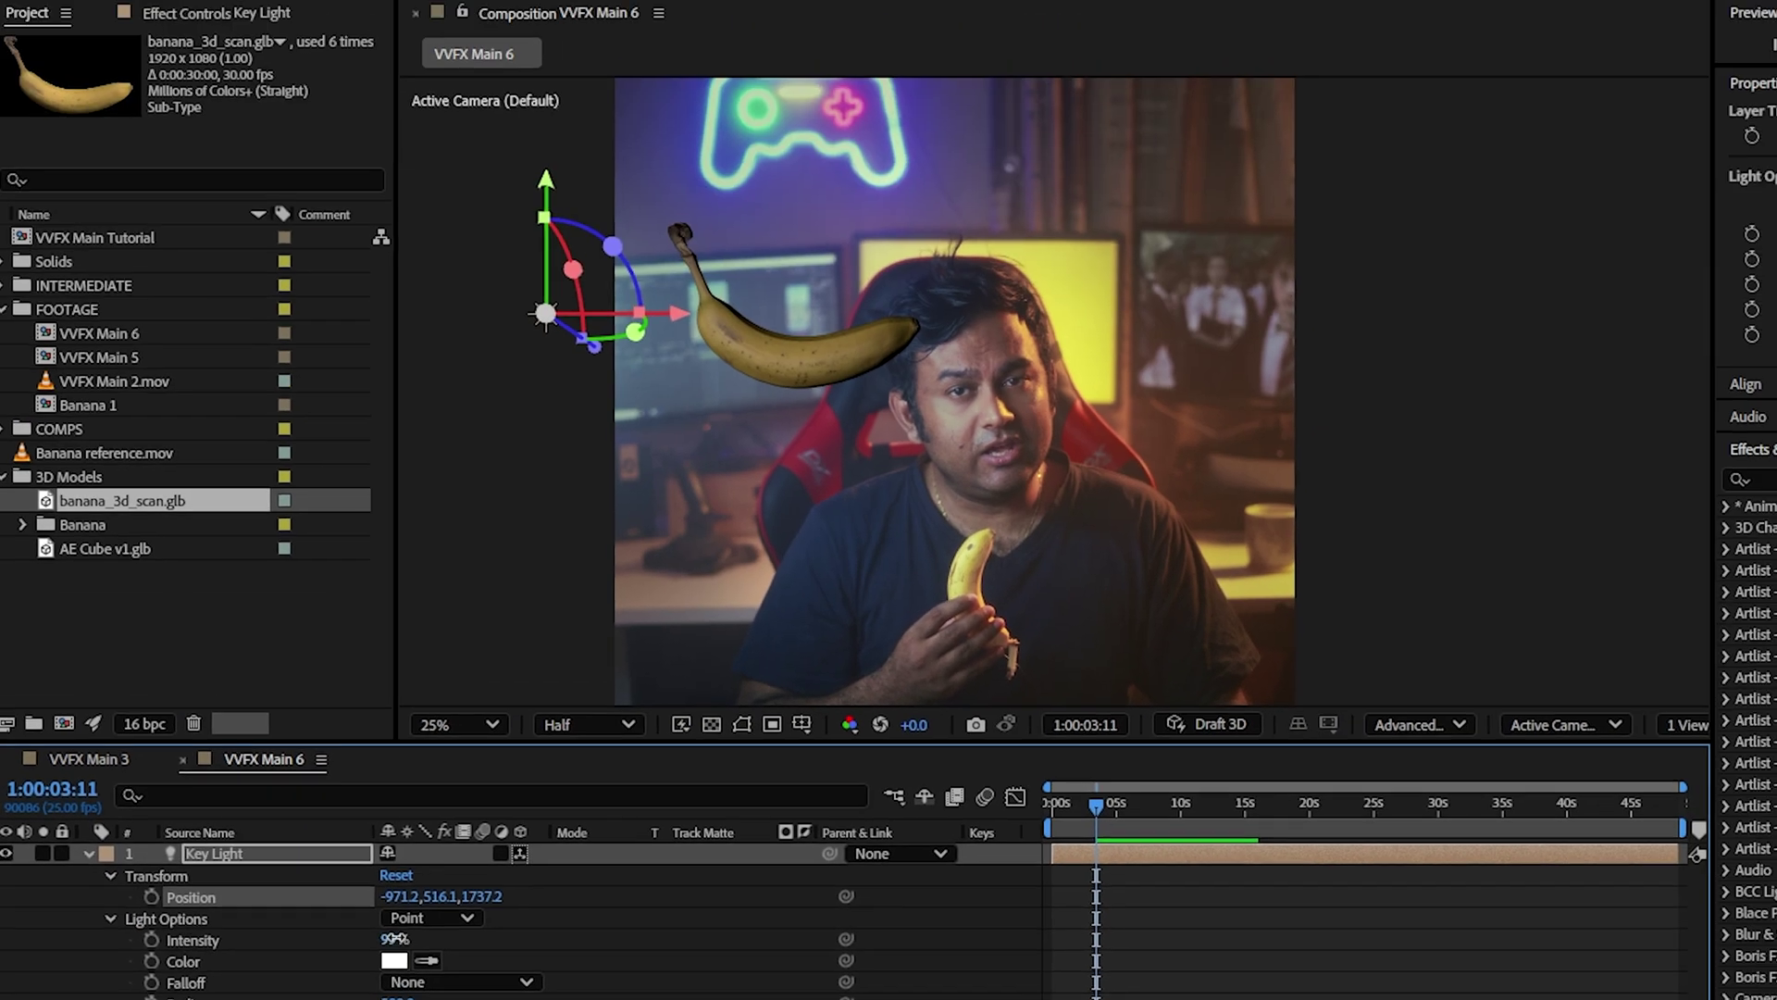
pyautogui.moveTo(546, 709); pyautogui.dragTo(636, 693)
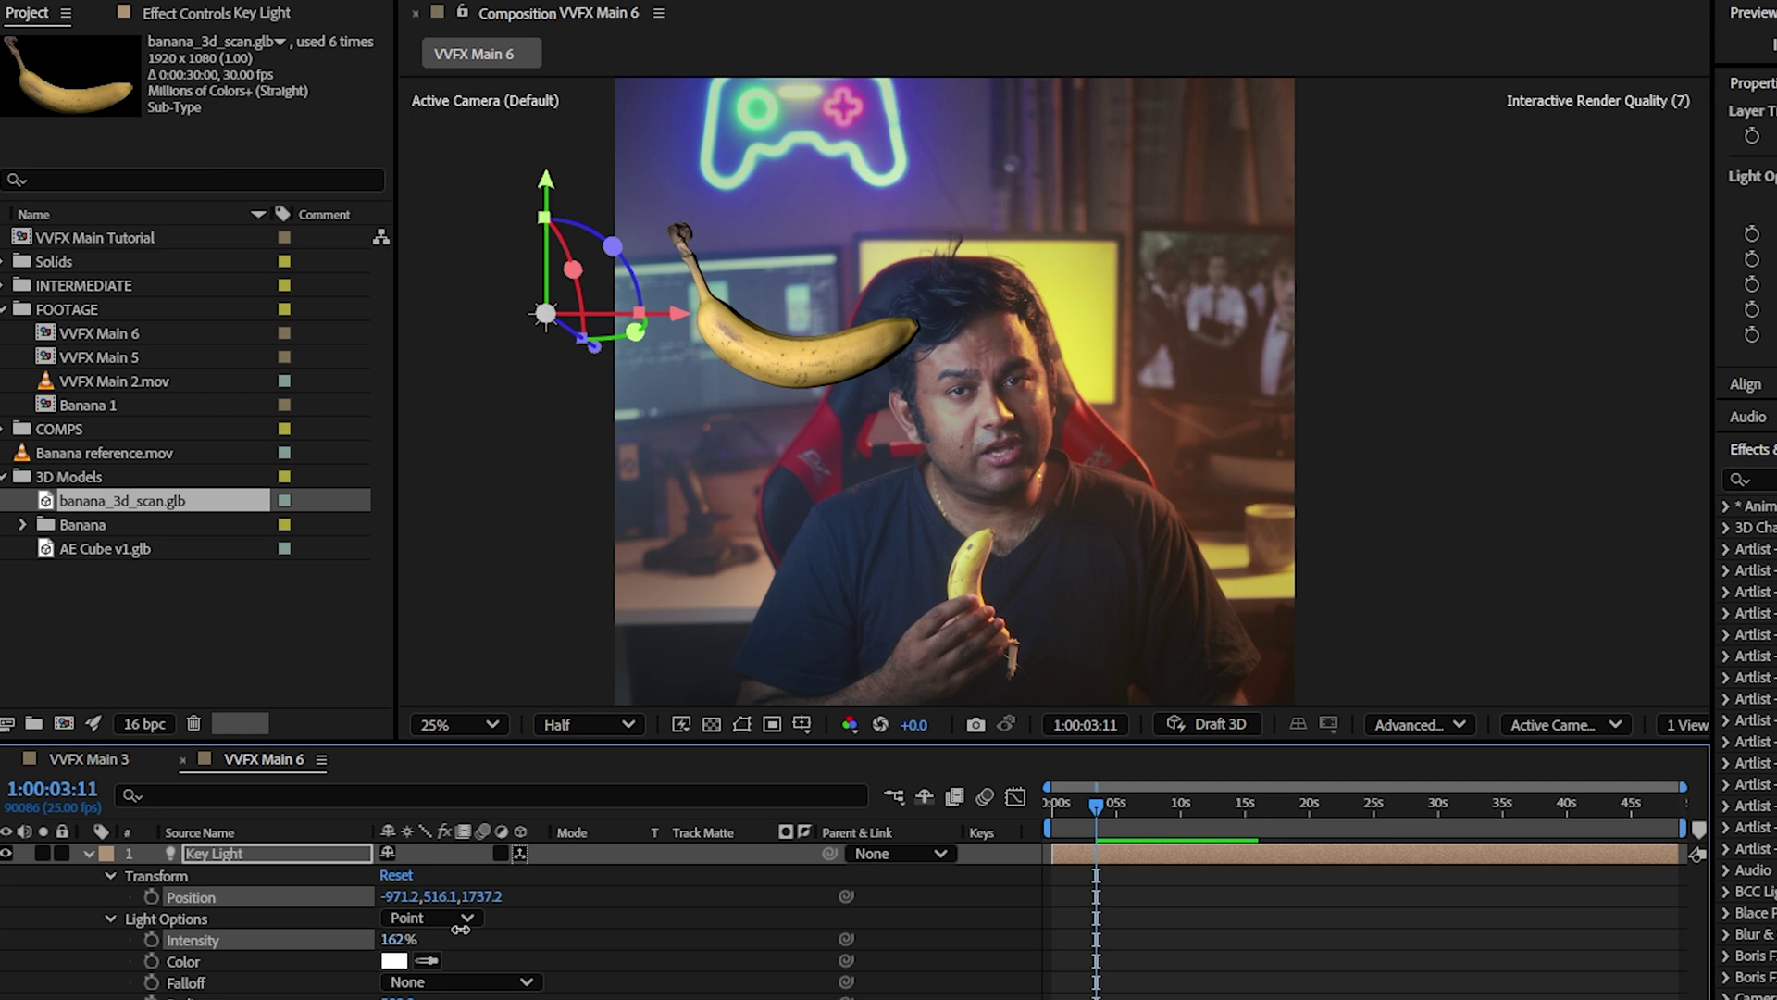
pyautogui.moveTo(460, 928); pyautogui.dragTo(477, 940)
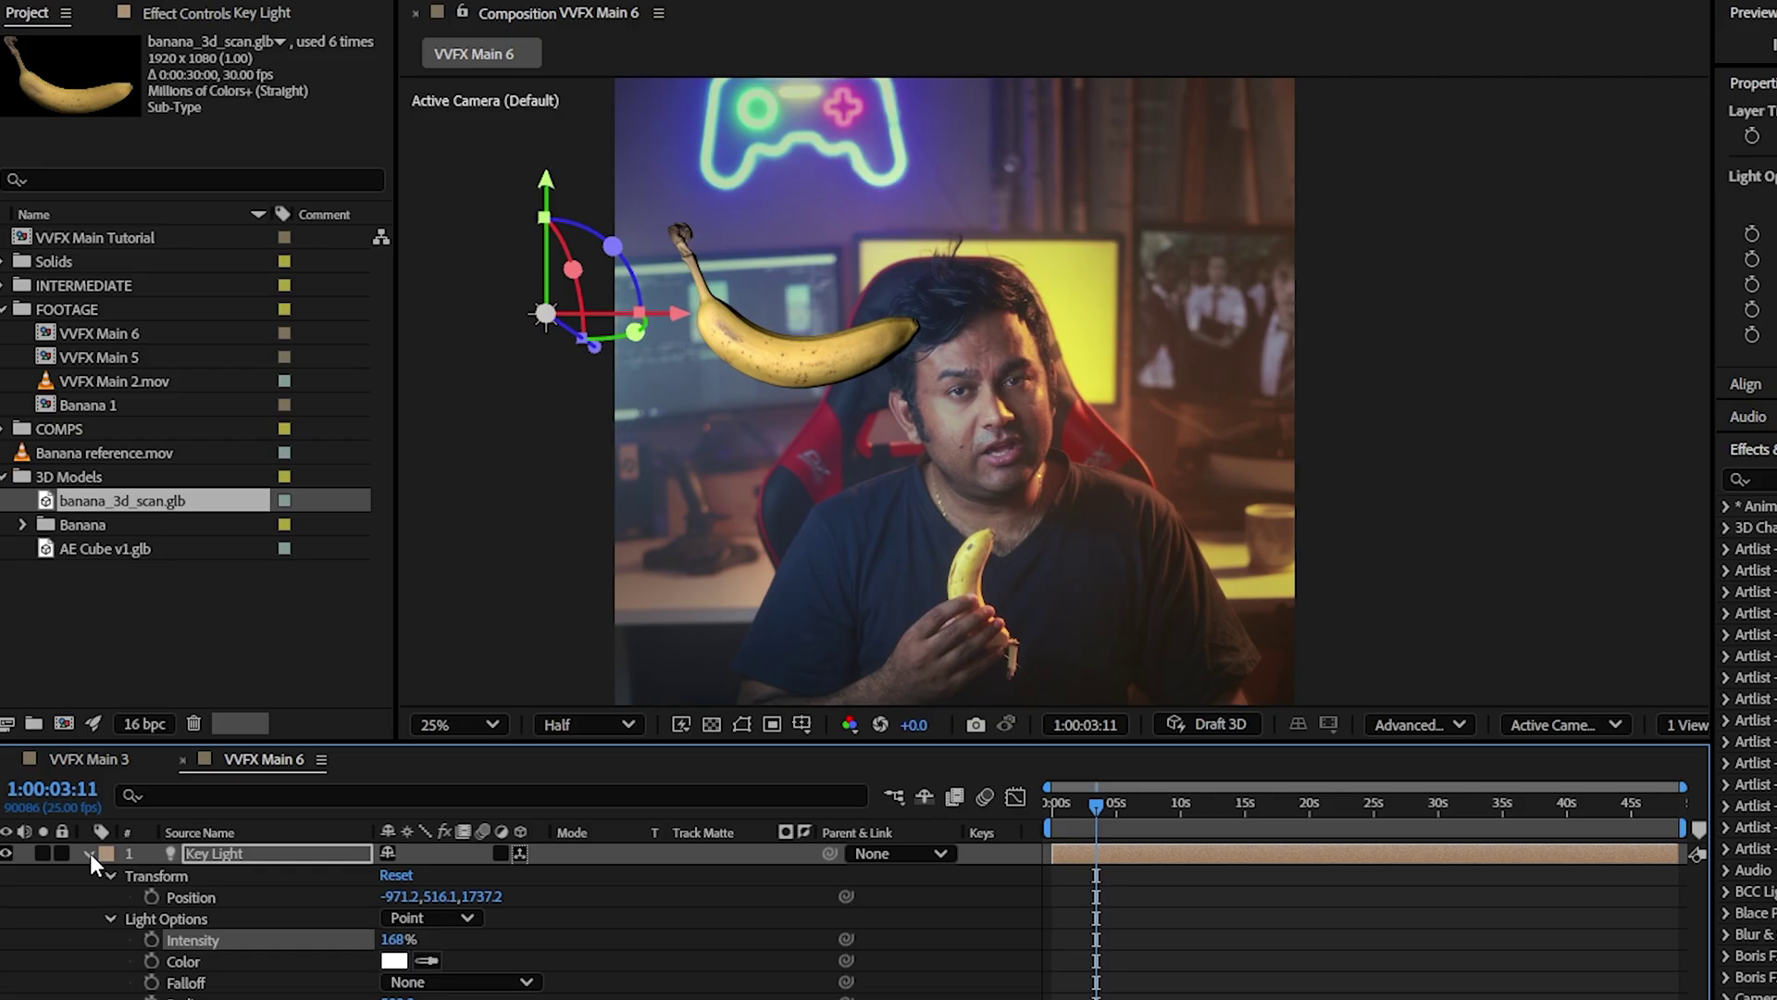
# Duplicate the Key Light layer with Ctrl+D, creating Key Light 2.
pyautogui.click(88, 852)
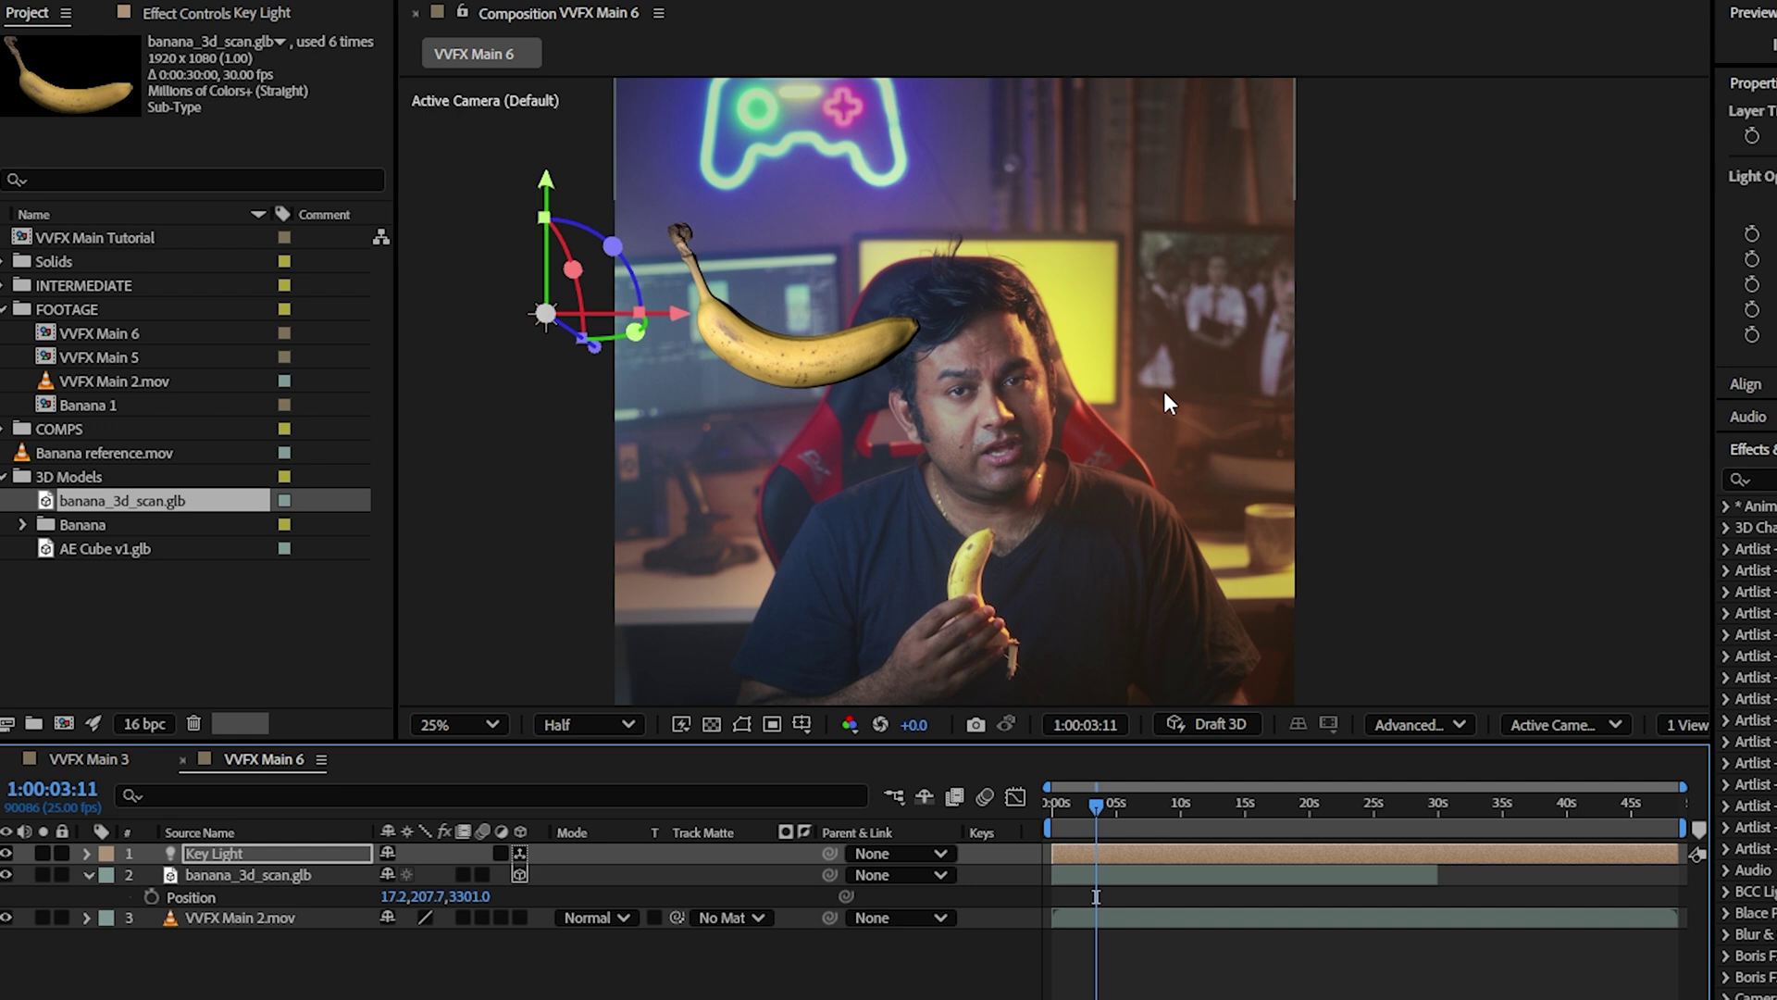
pyautogui.click(230, 851)
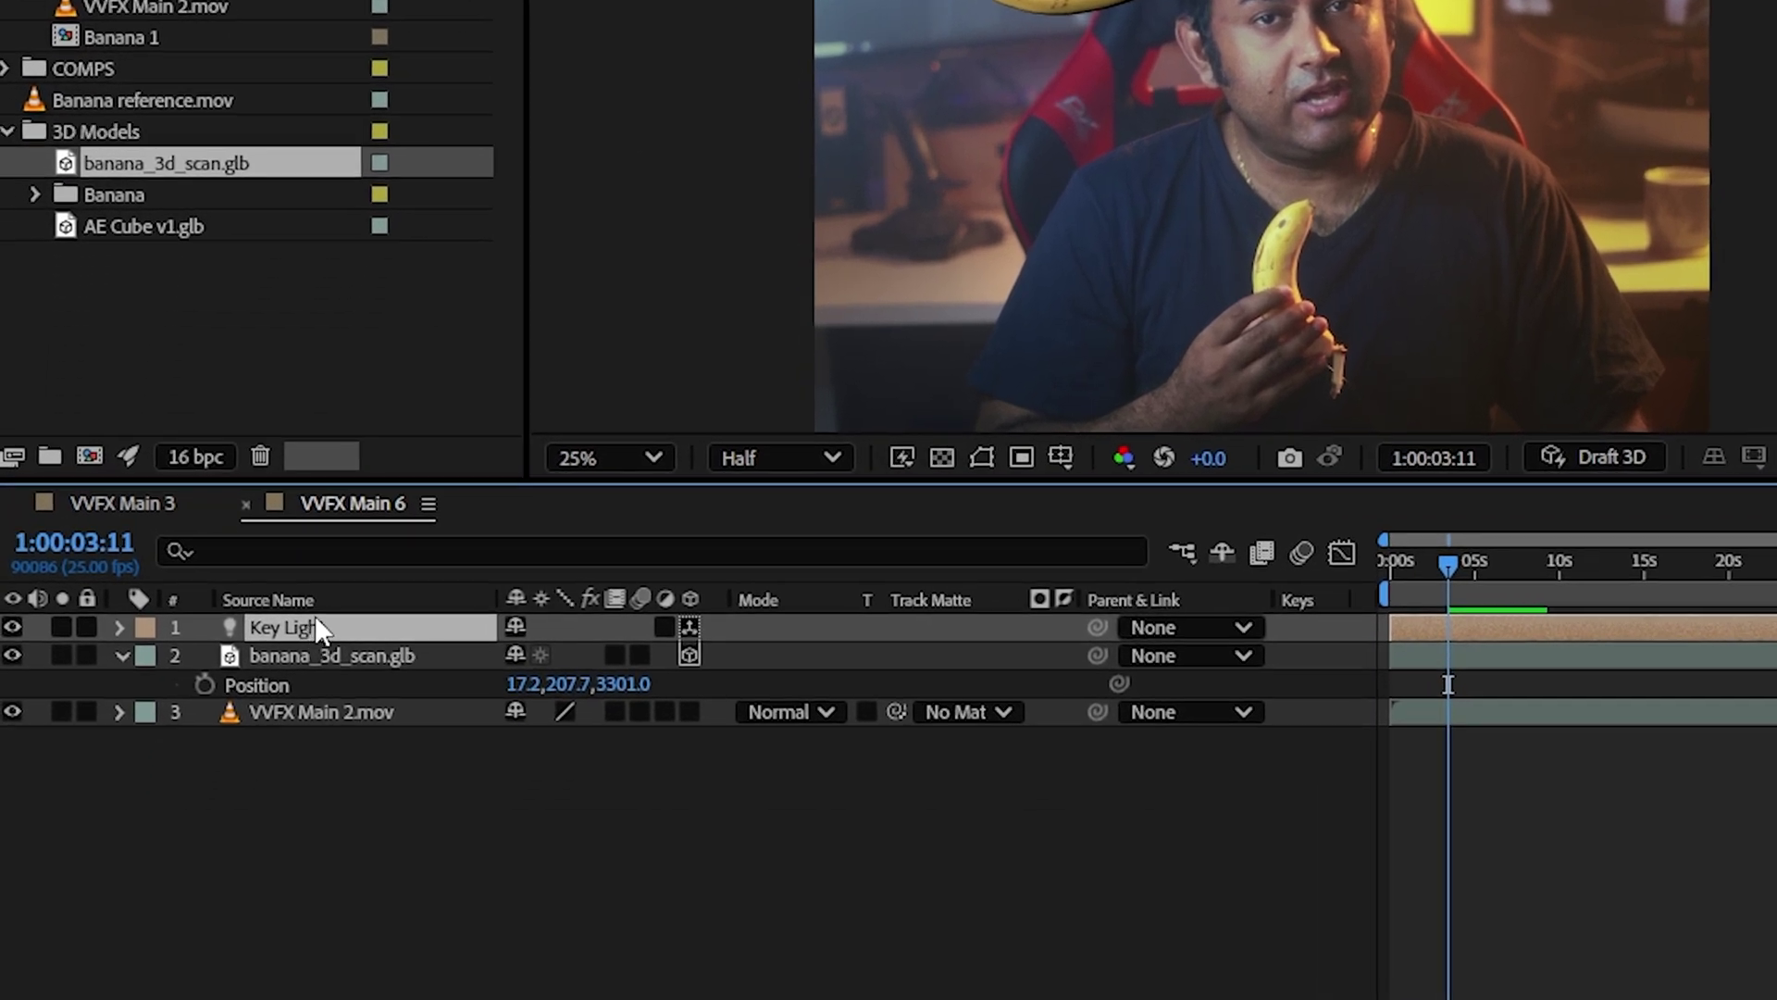
pyautogui.hotkey('ctrl', 'd')
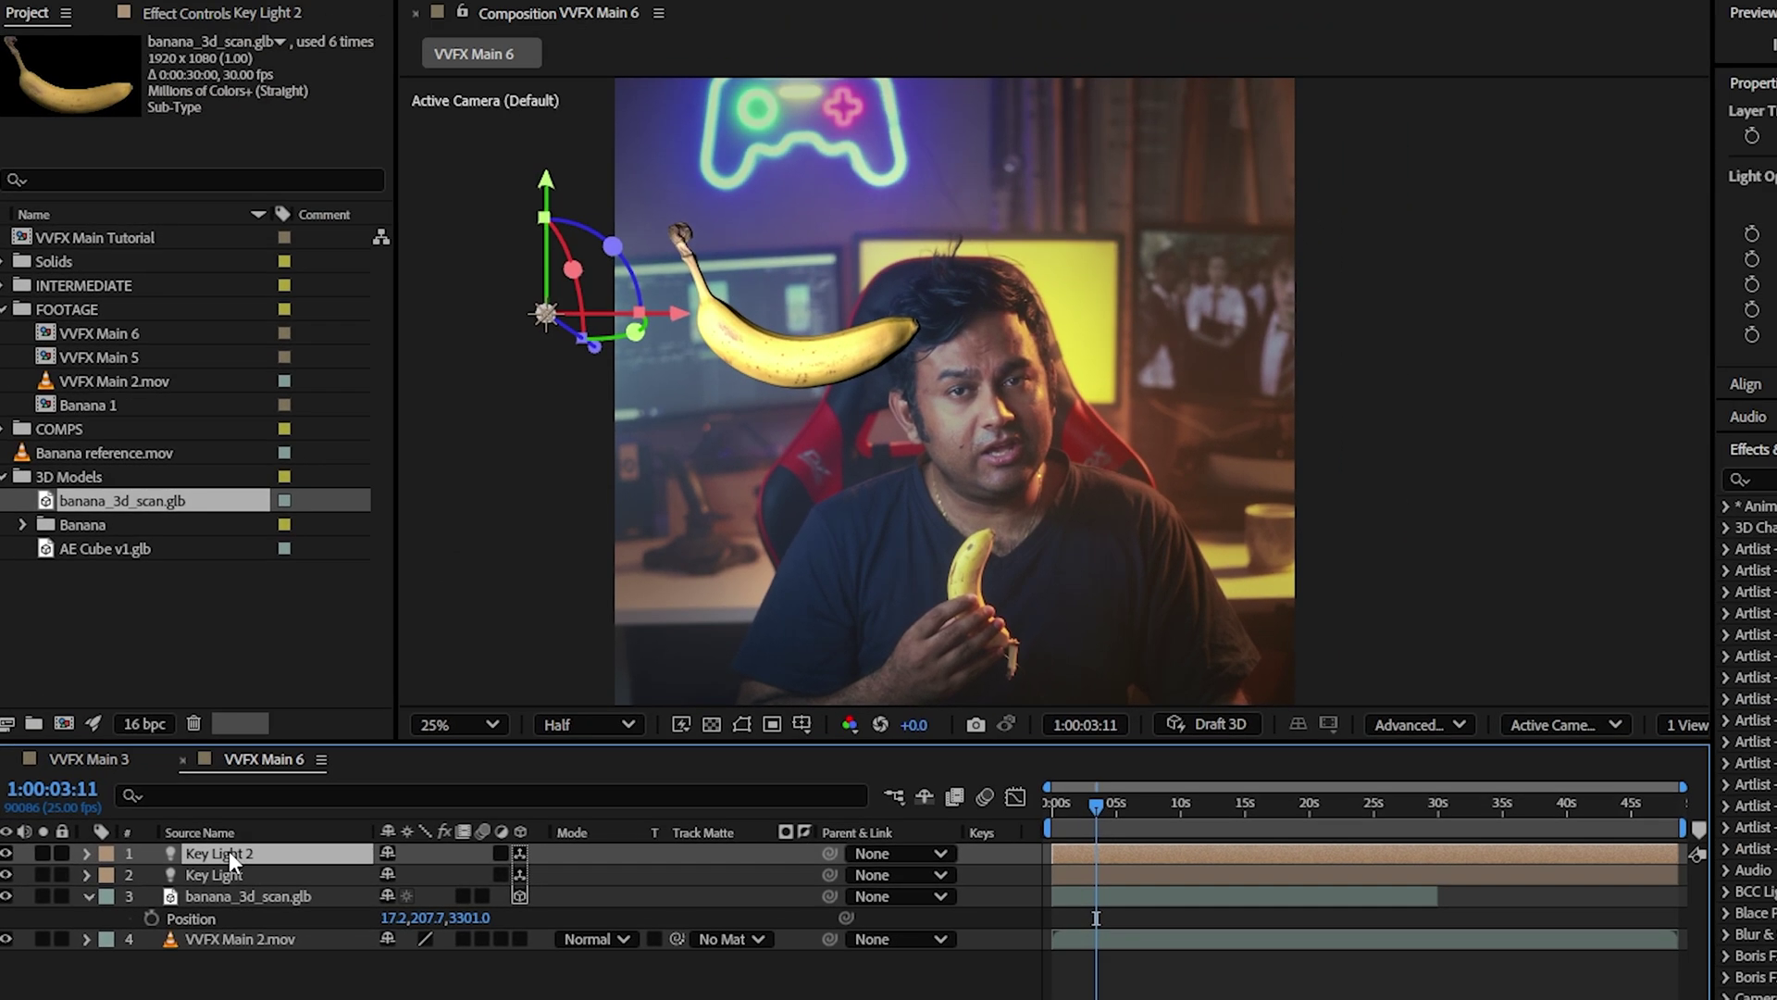
# Rename Key Light 2 to 'Backlight' in its Light Settings.
pyautogui.doubleClick(307, 623)
pyautogui.write('B')
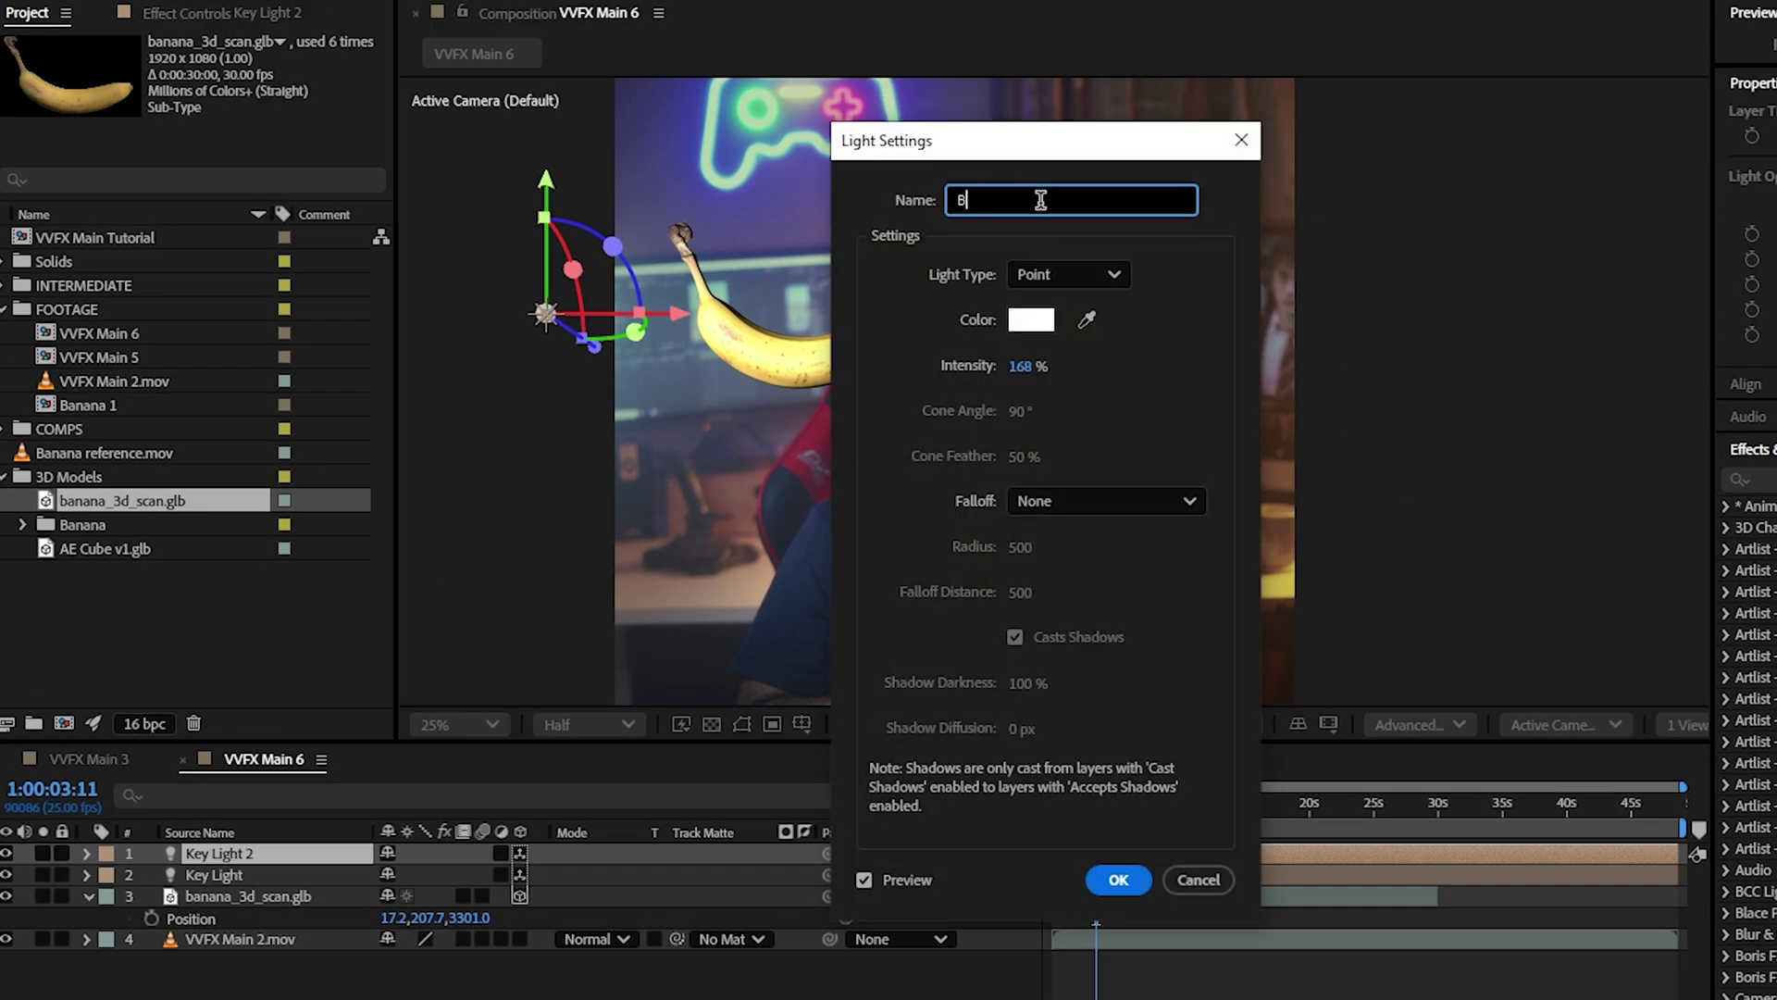
pyautogui.write('acklight')
pyautogui.press('Return')
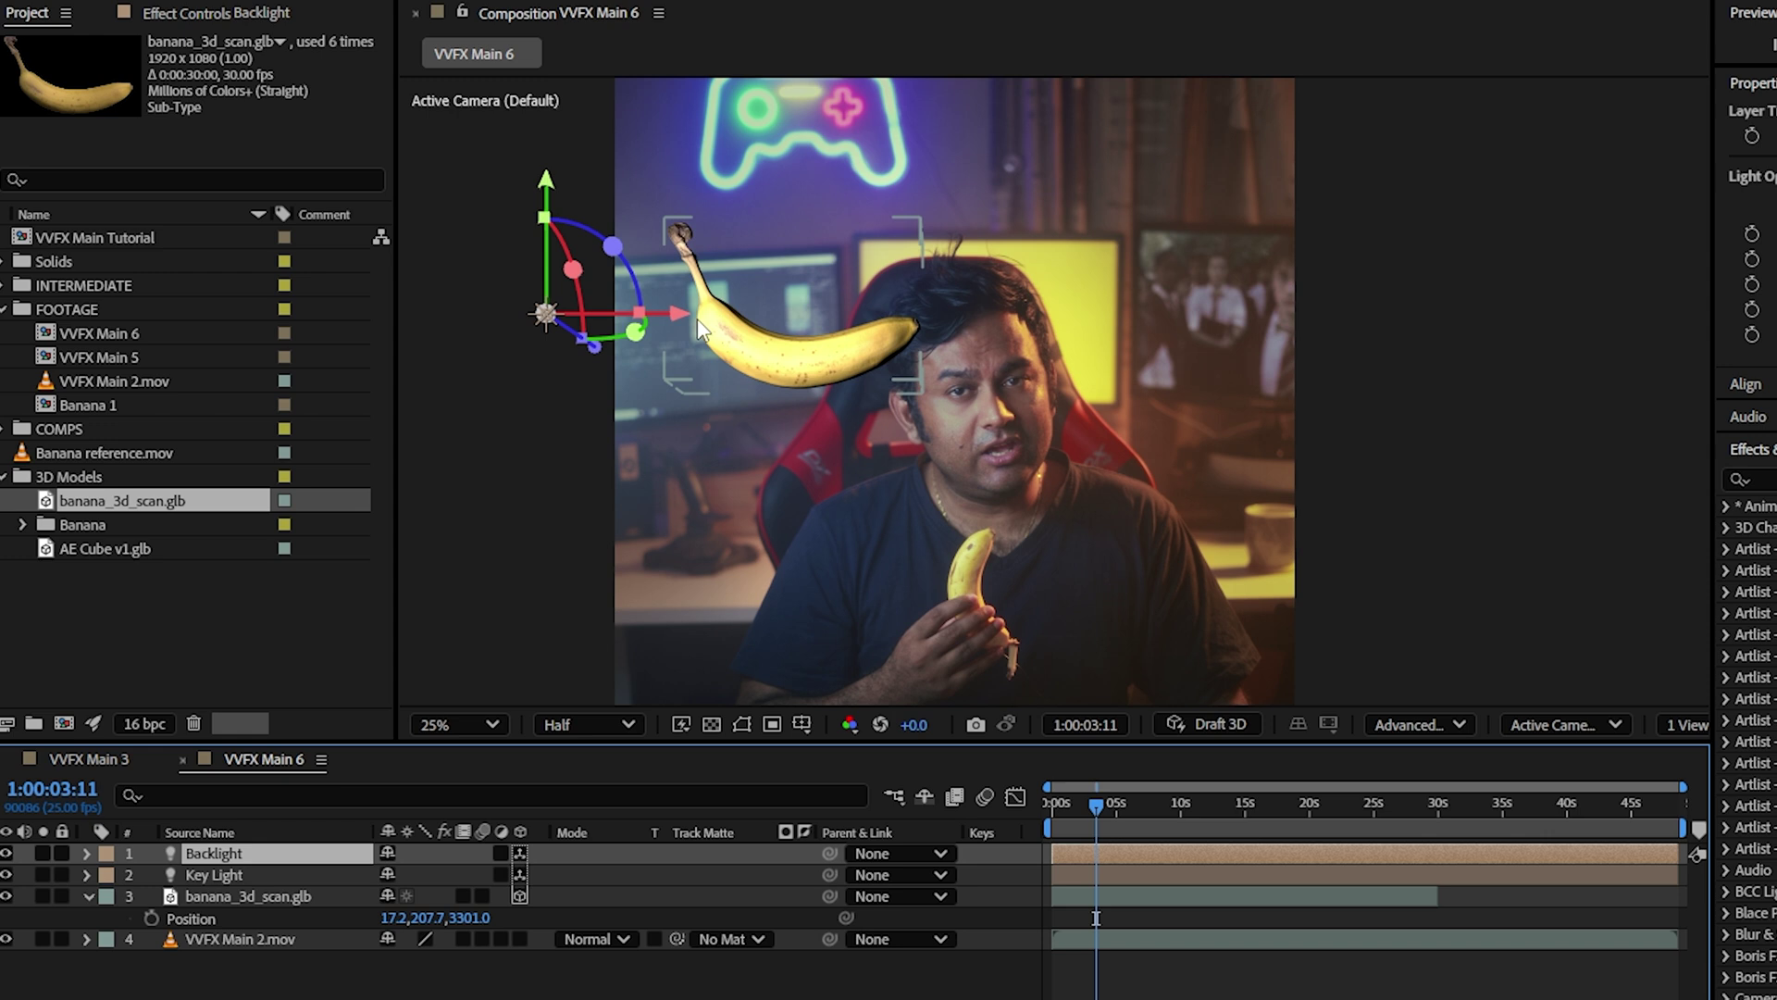
# Move the Backlight high on the right, pushed back behind the presenter.
pyautogui.moveTo(674, 311); pyautogui.dragTo(1473, 313)
pyautogui.moveTo(1349, 190); pyautogui.dragTo(1353, 32)
pyautogui.press(',')
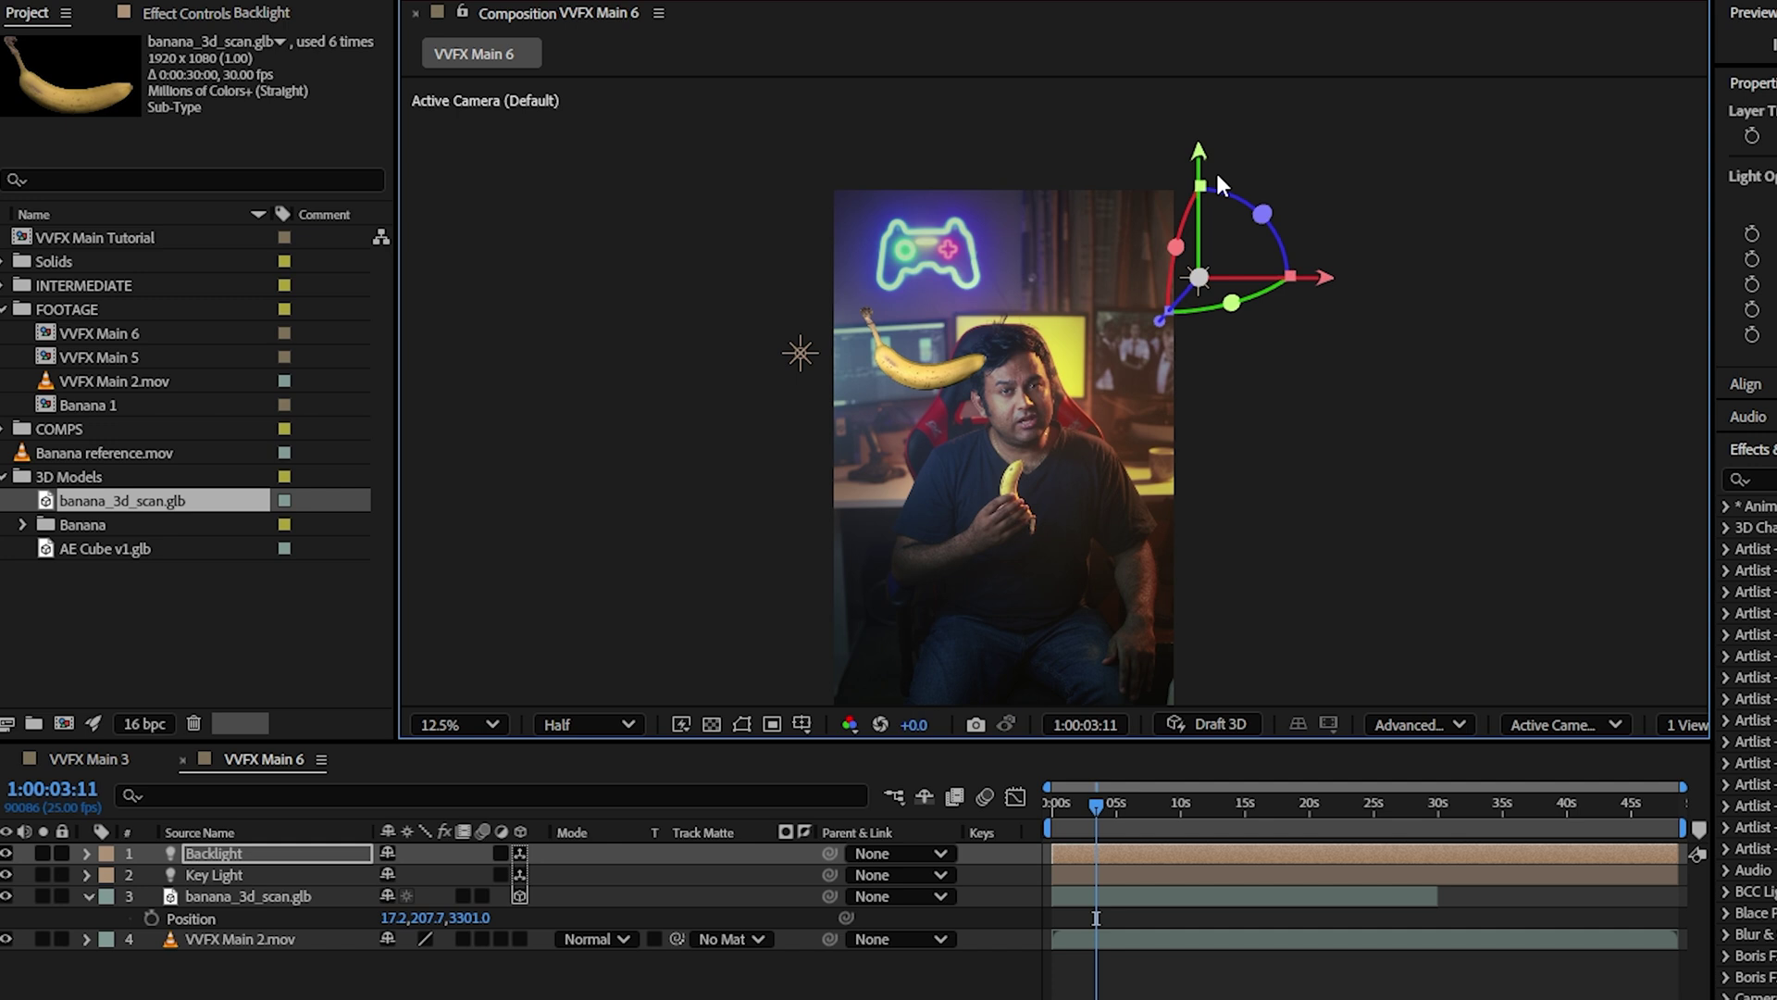
pyautogui.moveTo(1206, 162); pyautogui.dragTo(1206, 135)
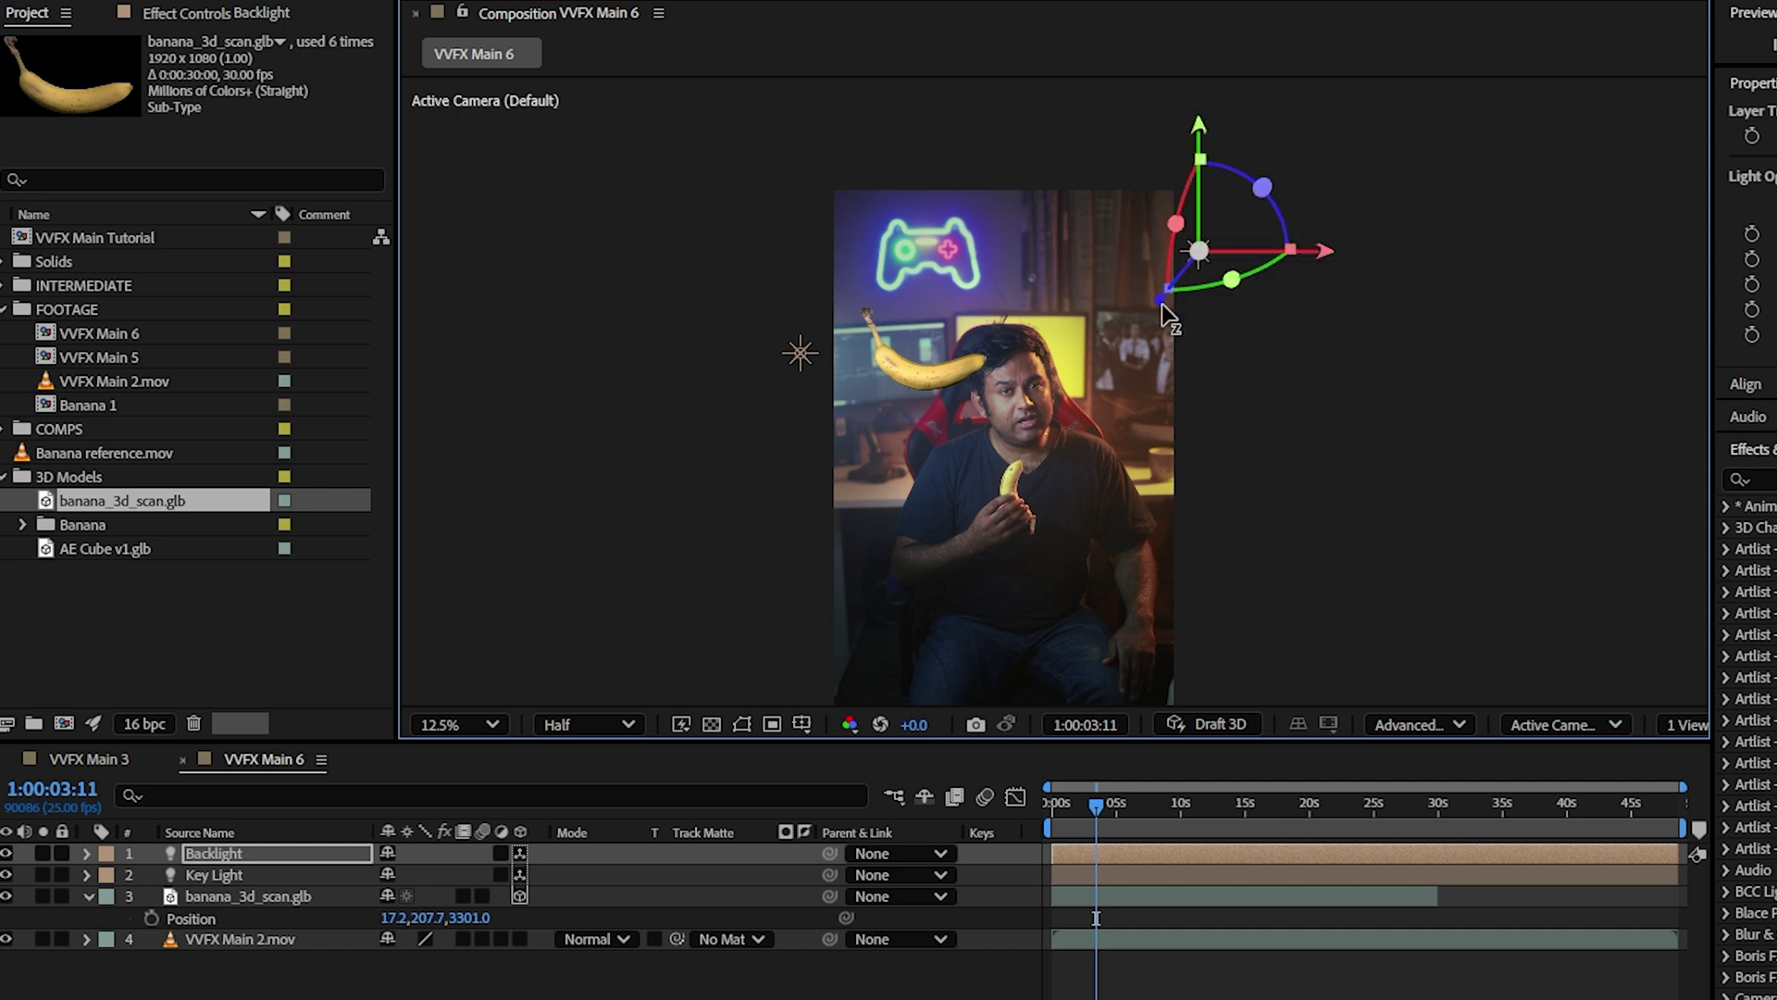
pyautogui.moveTo(1162, 304); pyautogui.dragTo(1108, 318)
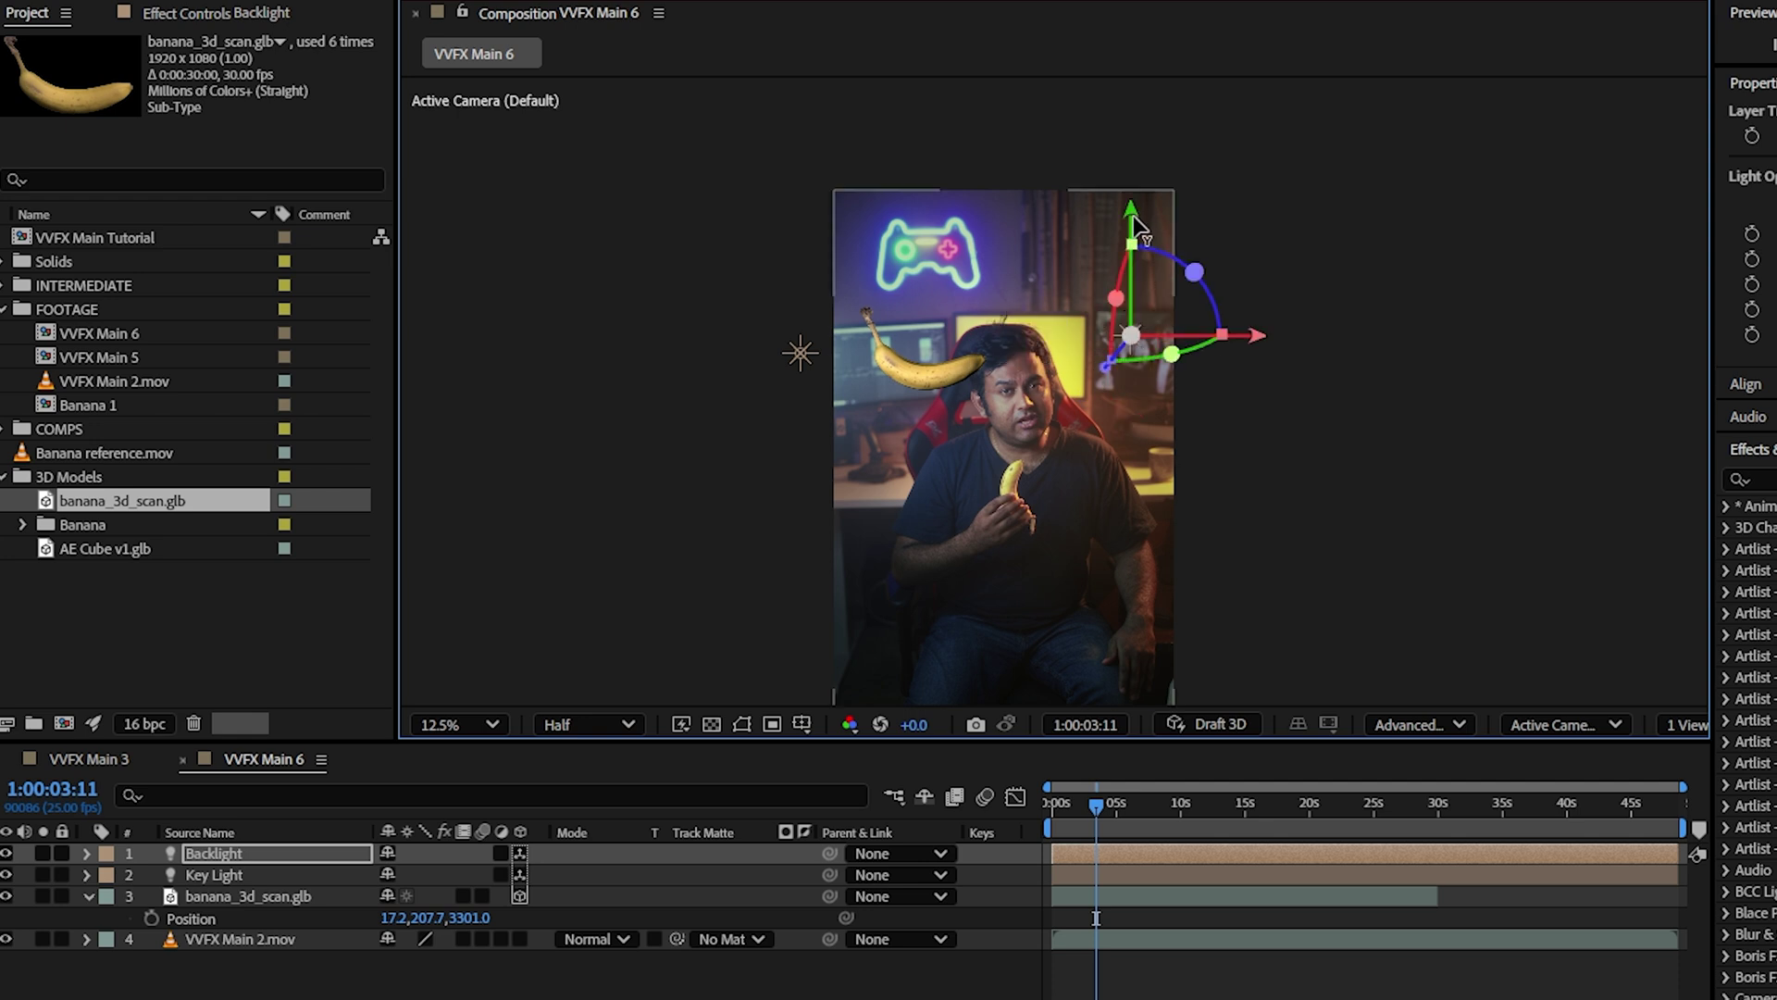
pyautogui.moveTo(1133, 232); pyautogui.dragTo(1273, 218)
pyautogui.press('.')
pyautogui.moveTo(979, 304); pyautogui.dragTo(896, 452)
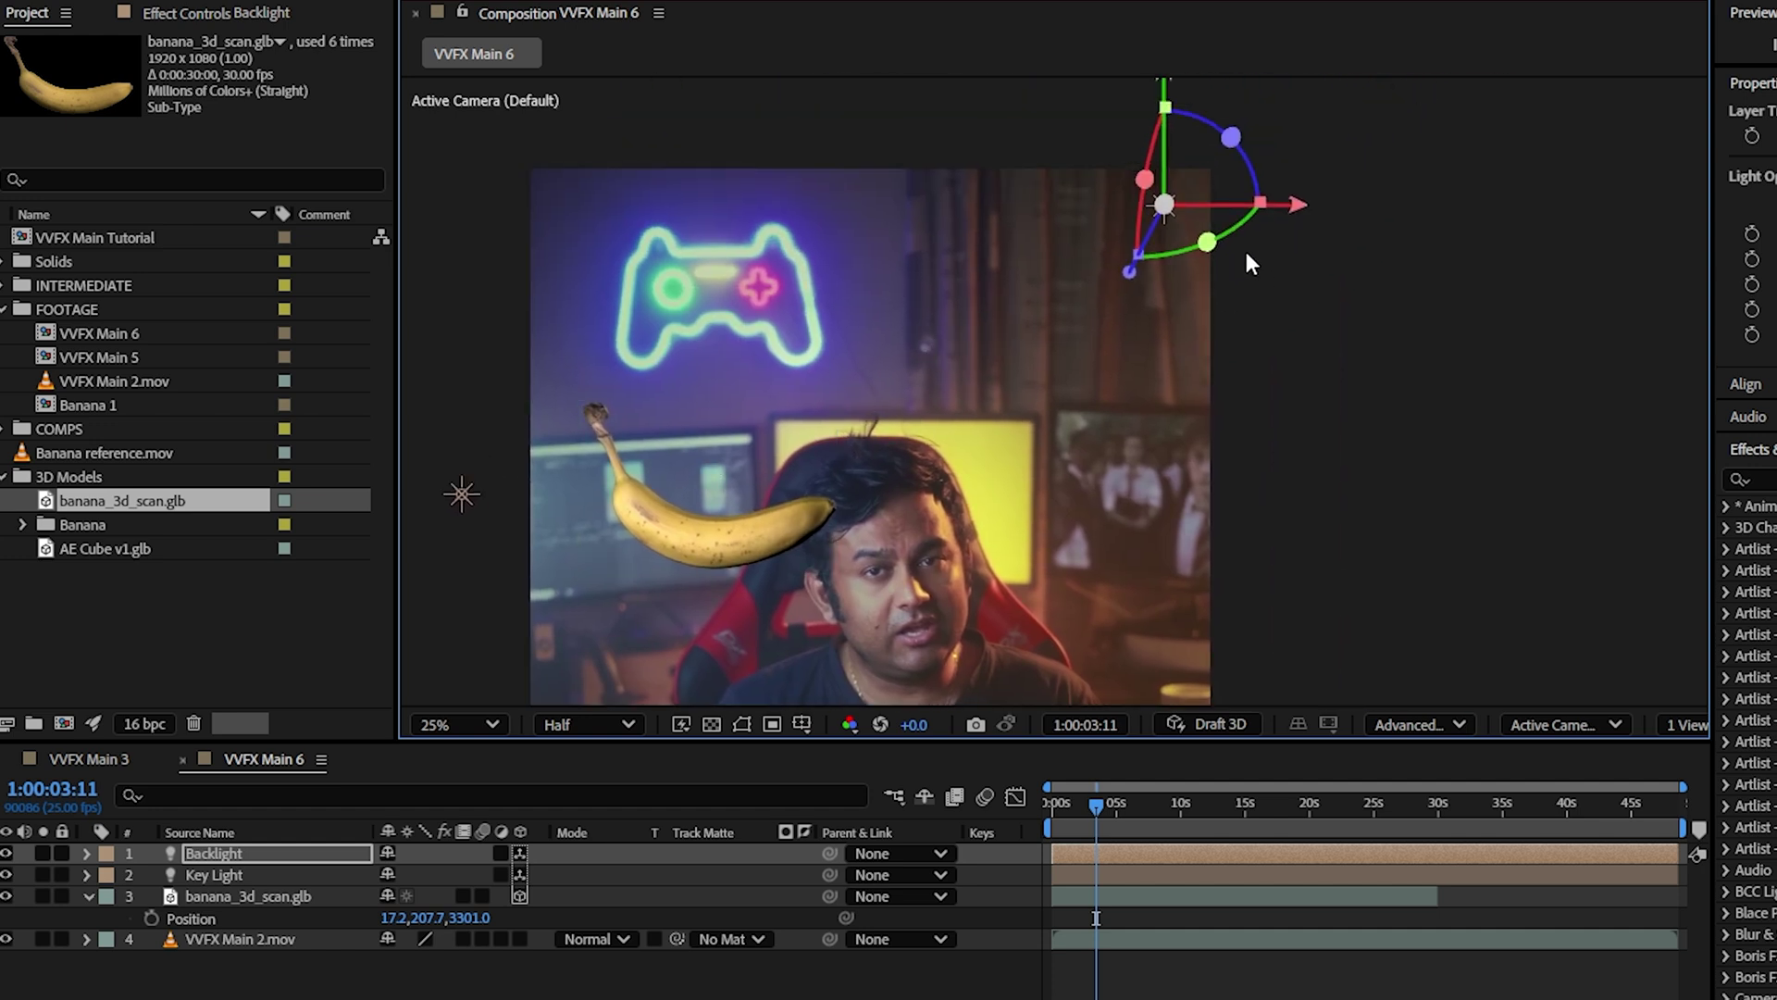
# Raise the Backlight's Light Options Intensity from 168% to 212%.
pyautogui.click(85, 853)
pyautogui.click(108, 897)
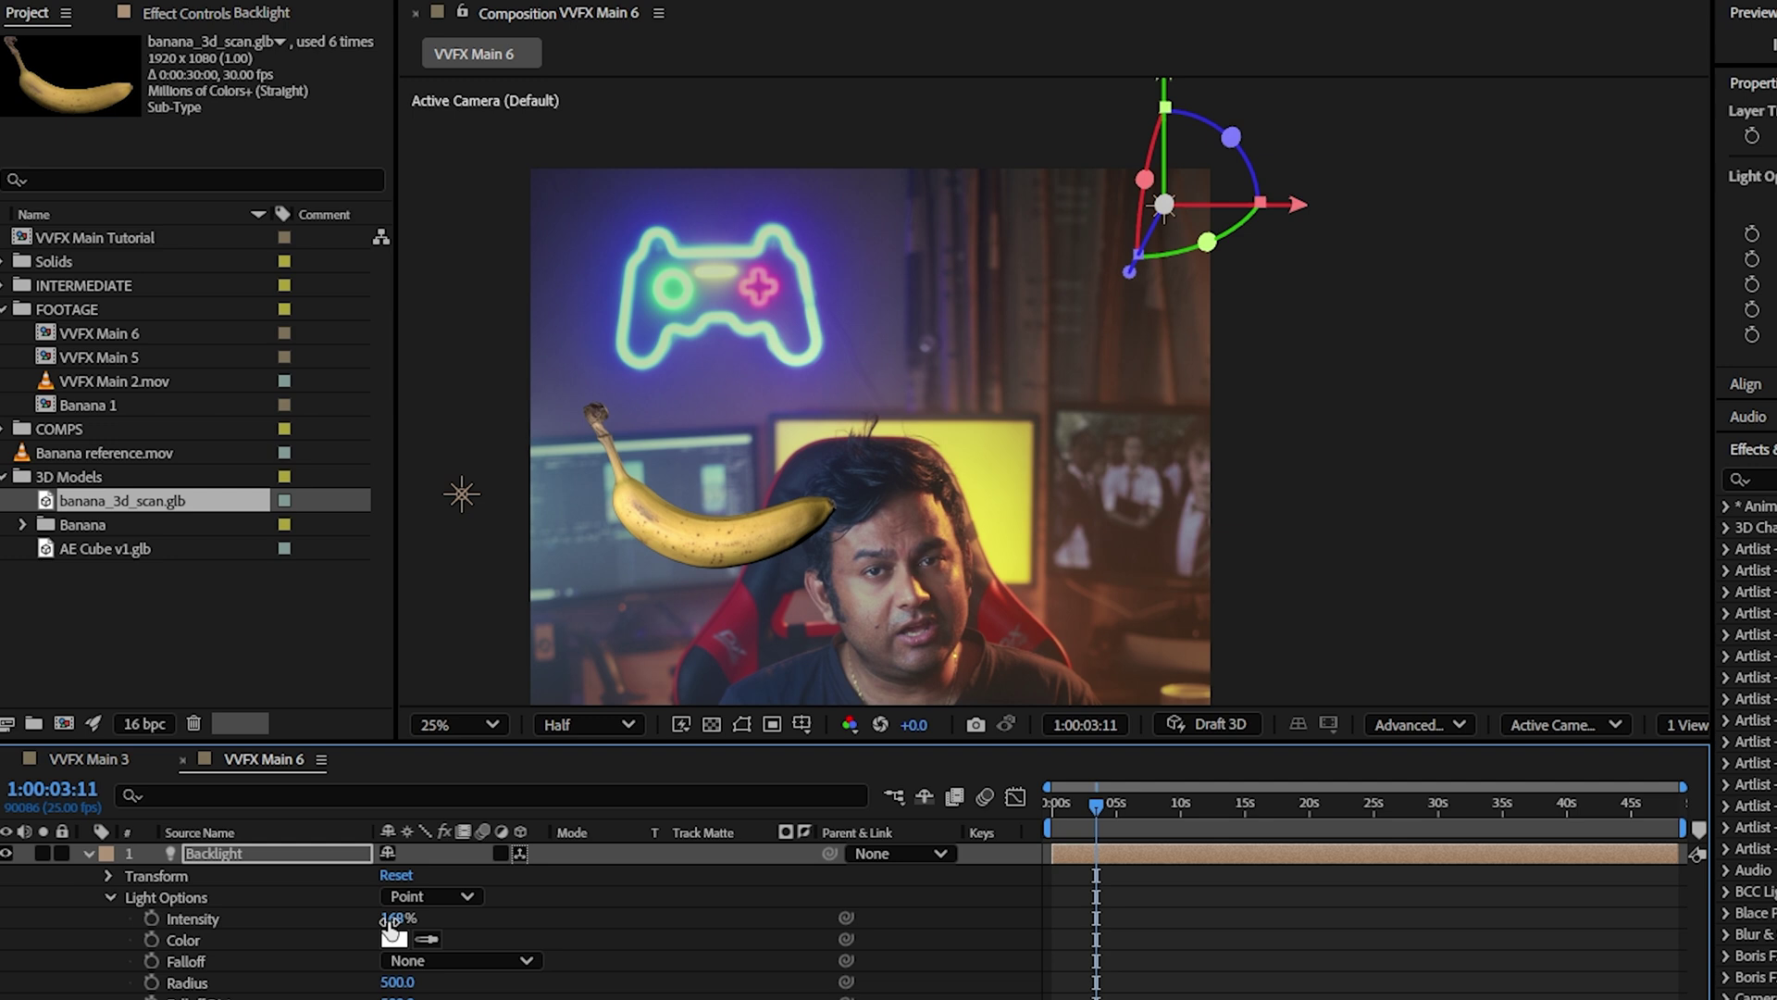
pyautogui.moveTo(390, 926); pyautogui.dragTo(450, 916)
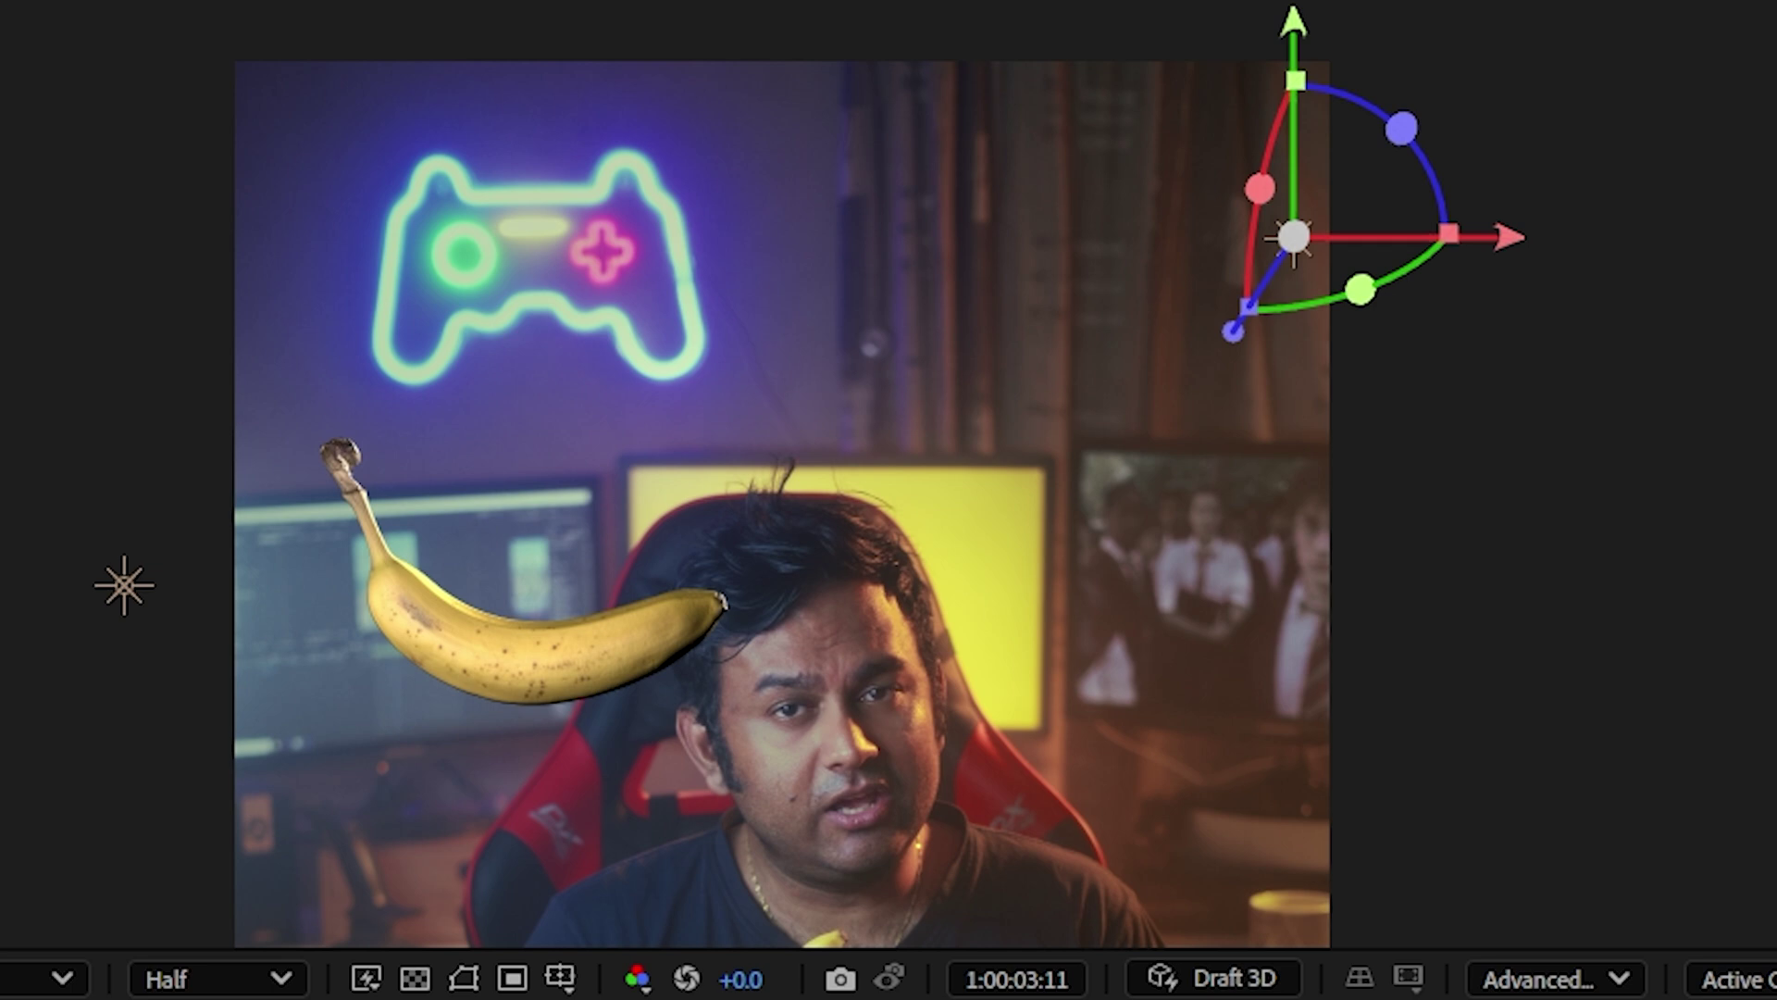
# Select the Banana reference.mov layer and scrub to a frame showing the real banana.
pyautogui.click(782, 370)
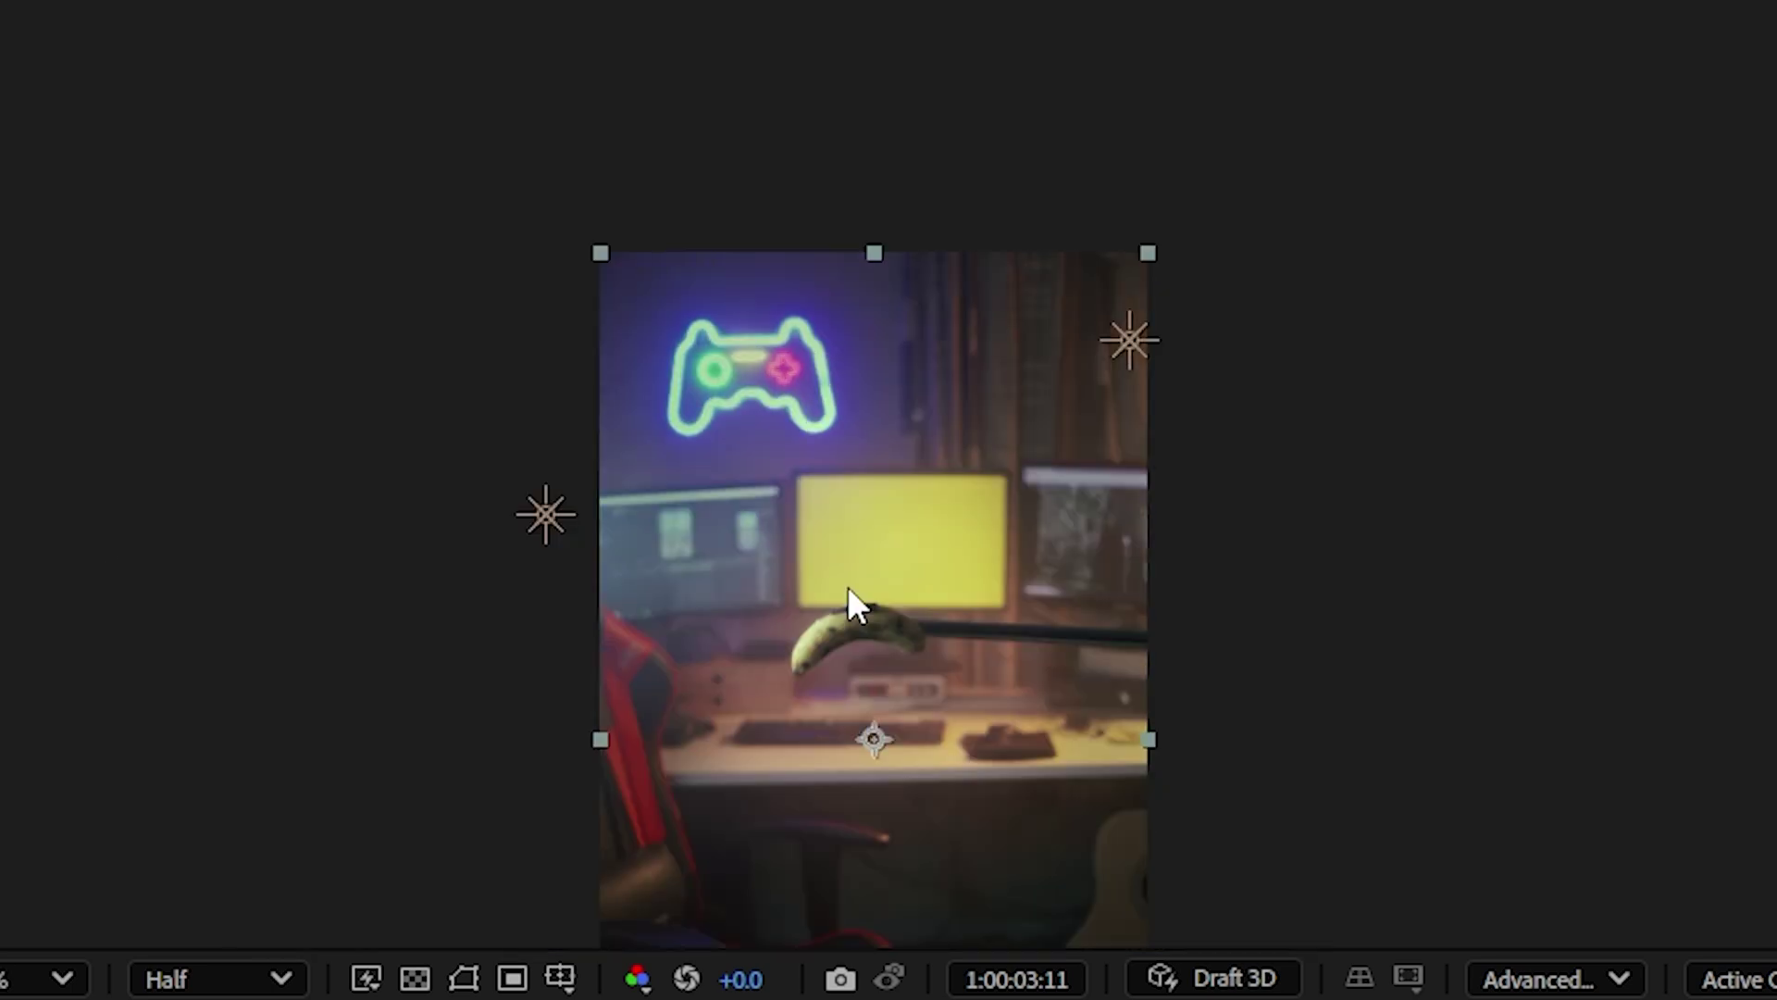
pyautogui.scroll(-5, 983, 572)
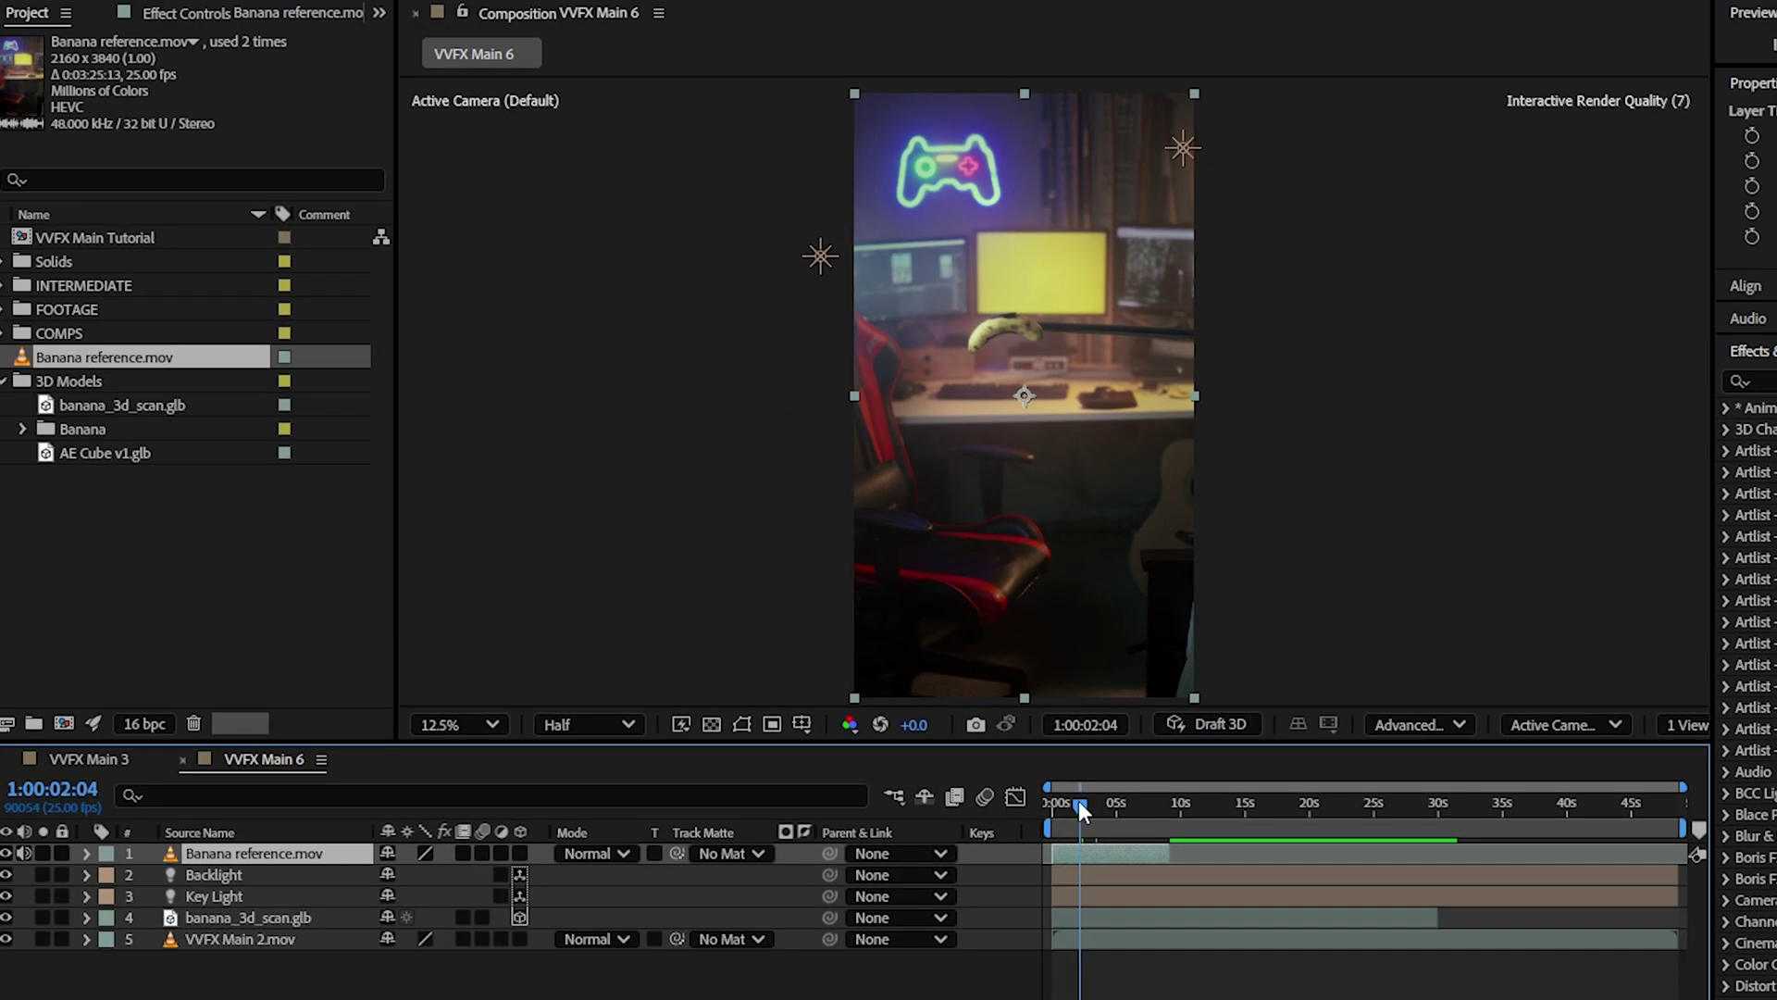
pyautogui.moveTo(1080, 801)
pyautogui.mouseDown()
pyautogui.moveTo(1064, 798)
pyautogui.moveTo(1101, 812)
pyautogui.mouseUp()
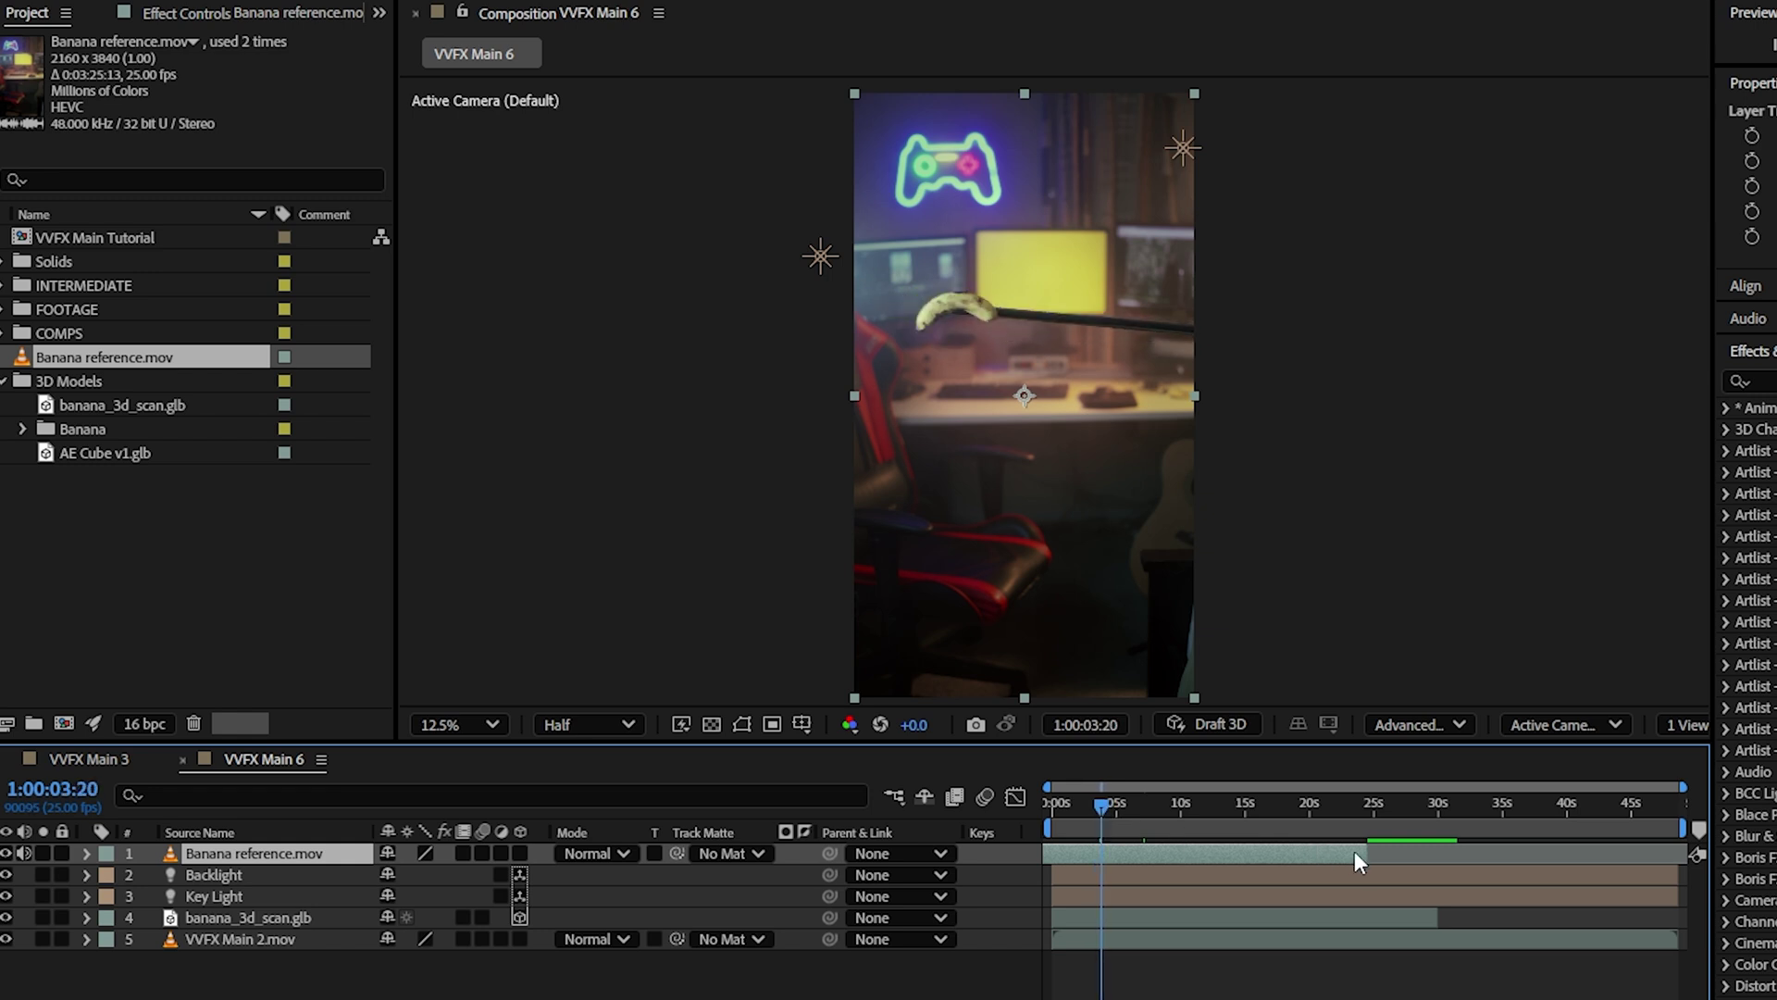
# Freeze the reference clip on the current frame and zoom in on its banana.
pyautogui.rightClick(229, 851)
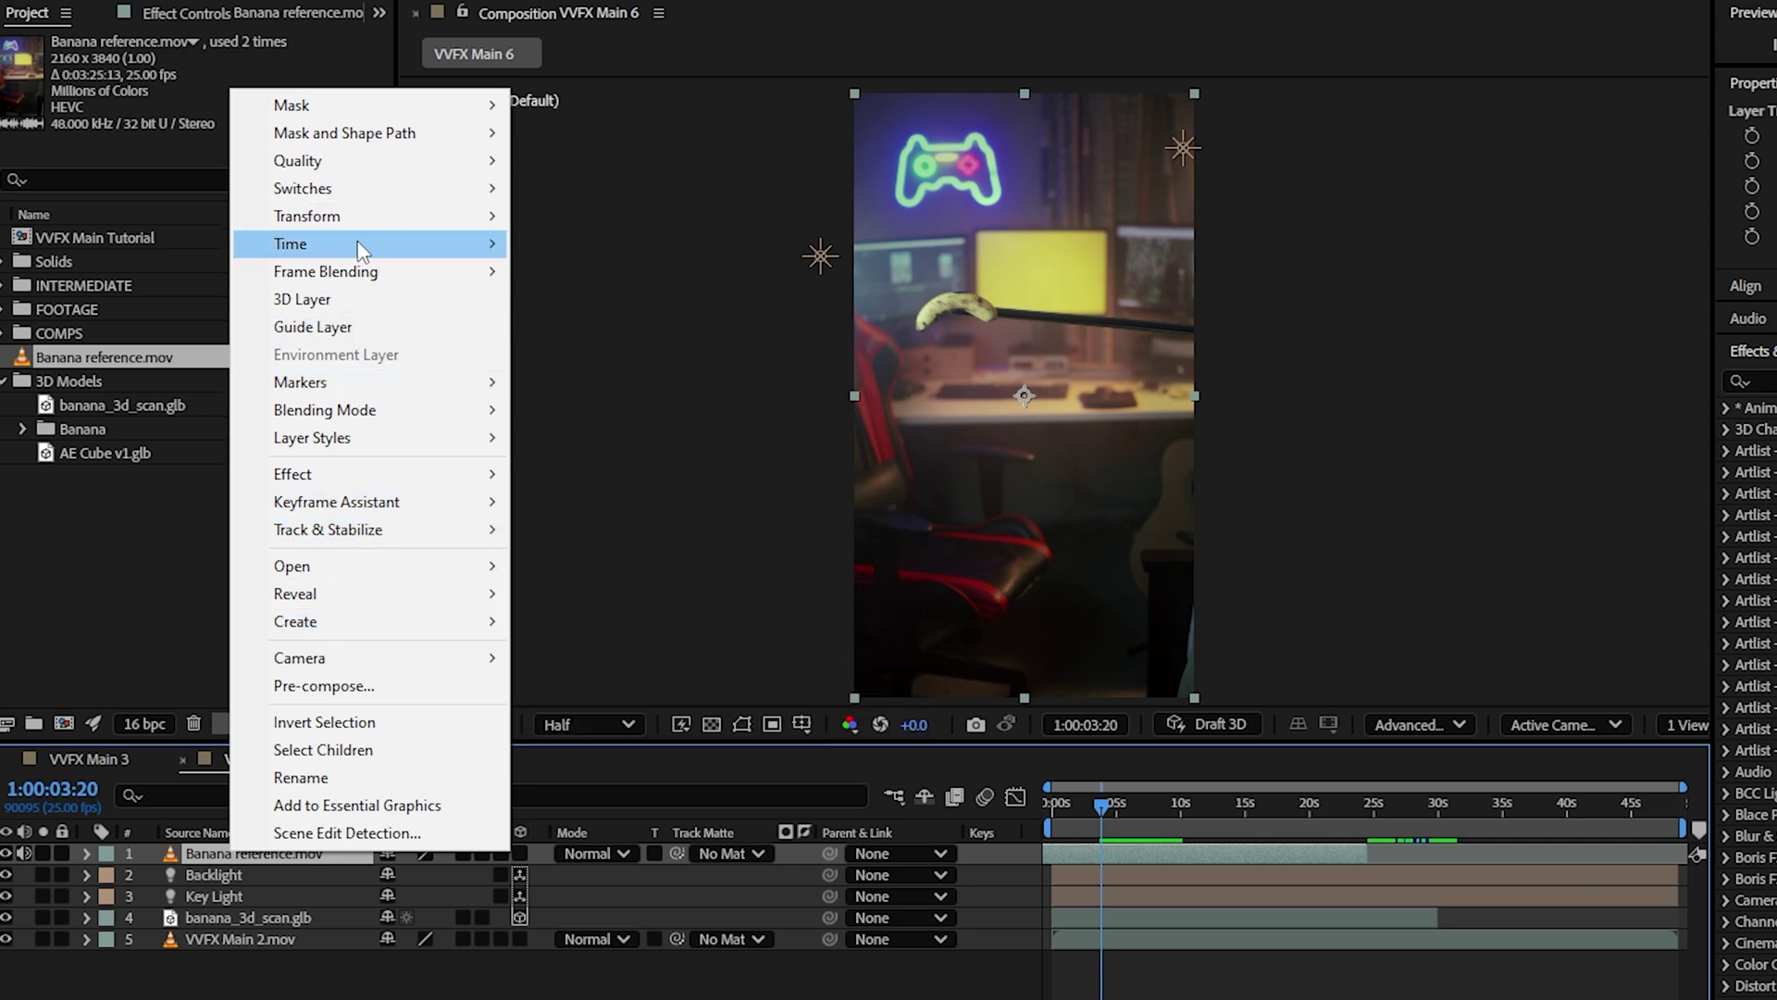
pyautogui.moveTo(361, 245)
pyautogui.click(591, 327)
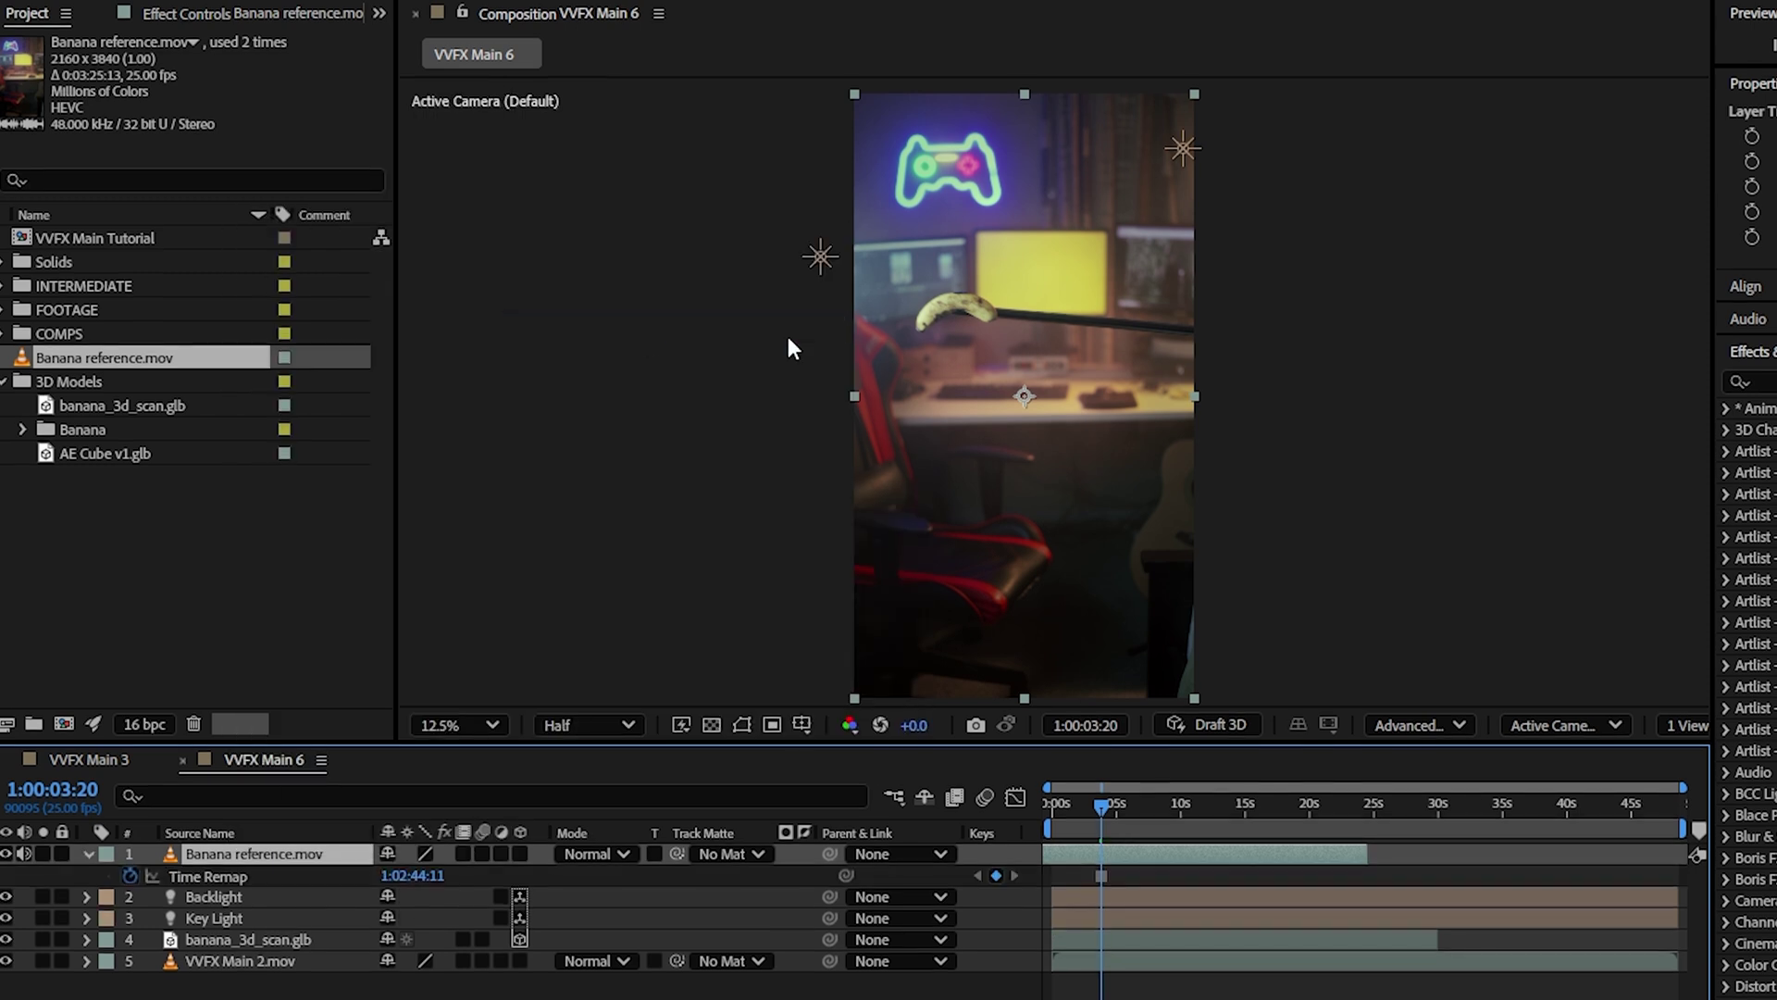
pyautogui.press('.')
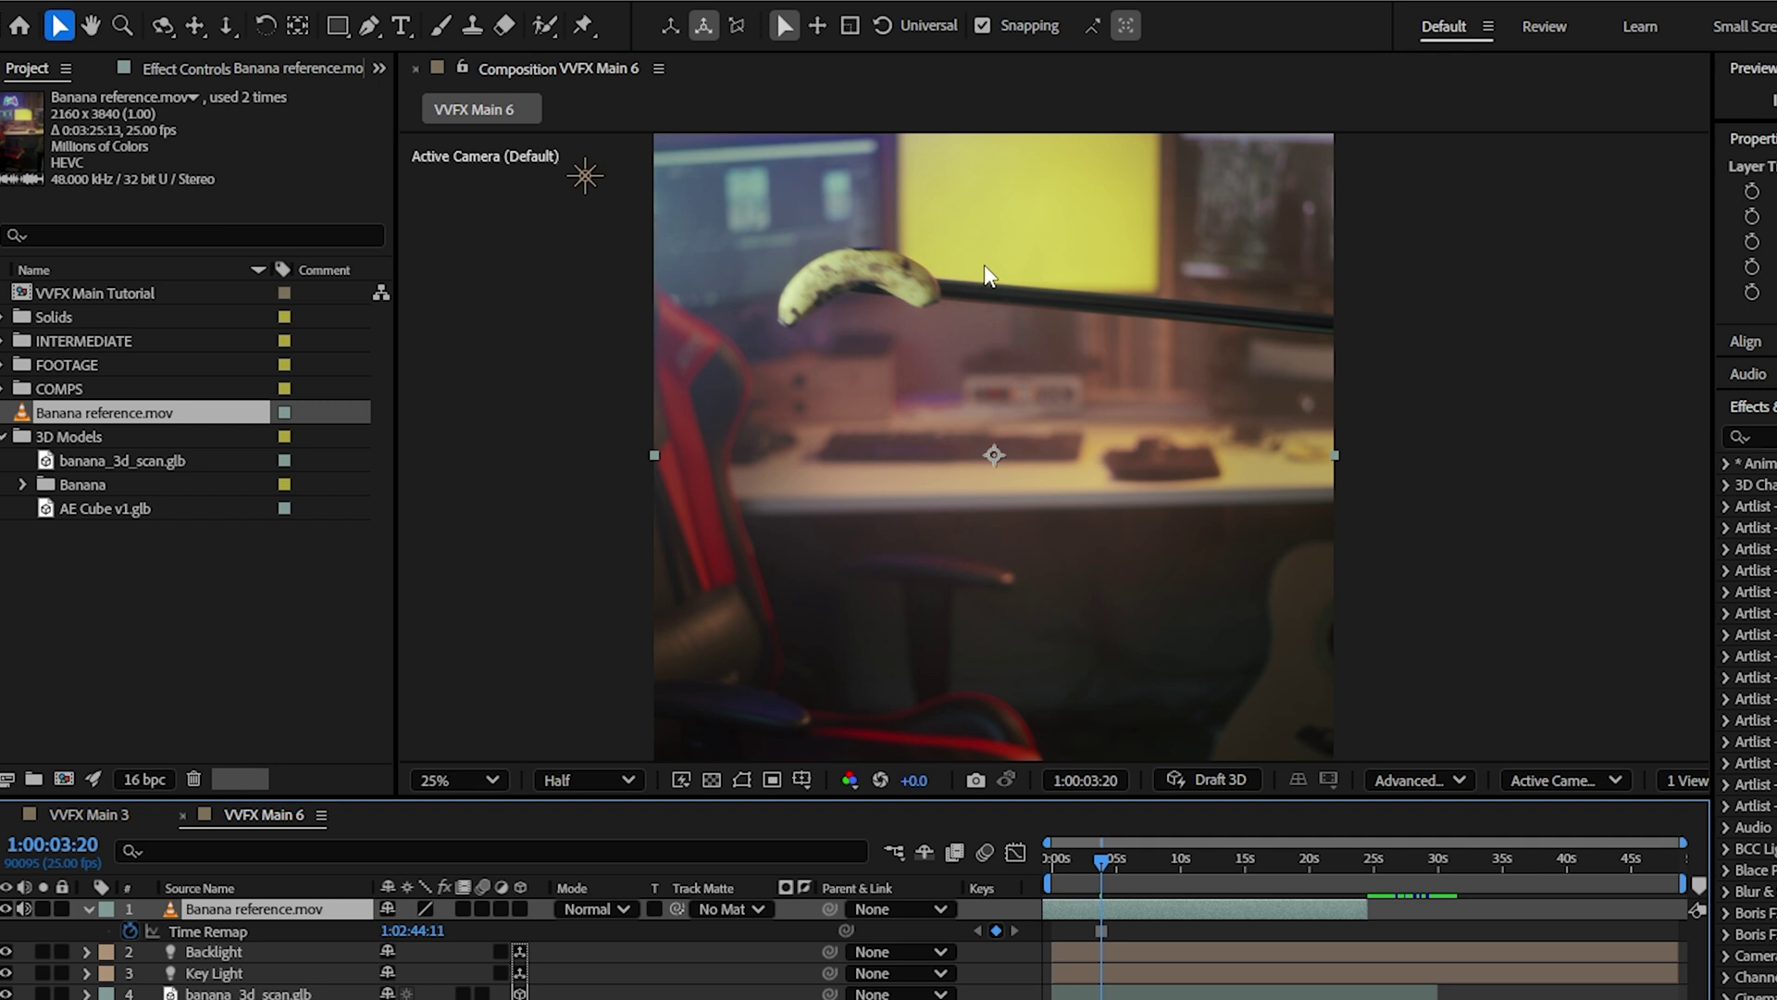
# Draw a closed Pen mask around the real banana on the reference clip.
pyautogui.click(368, 26)
pyautogui.click(733, 268)
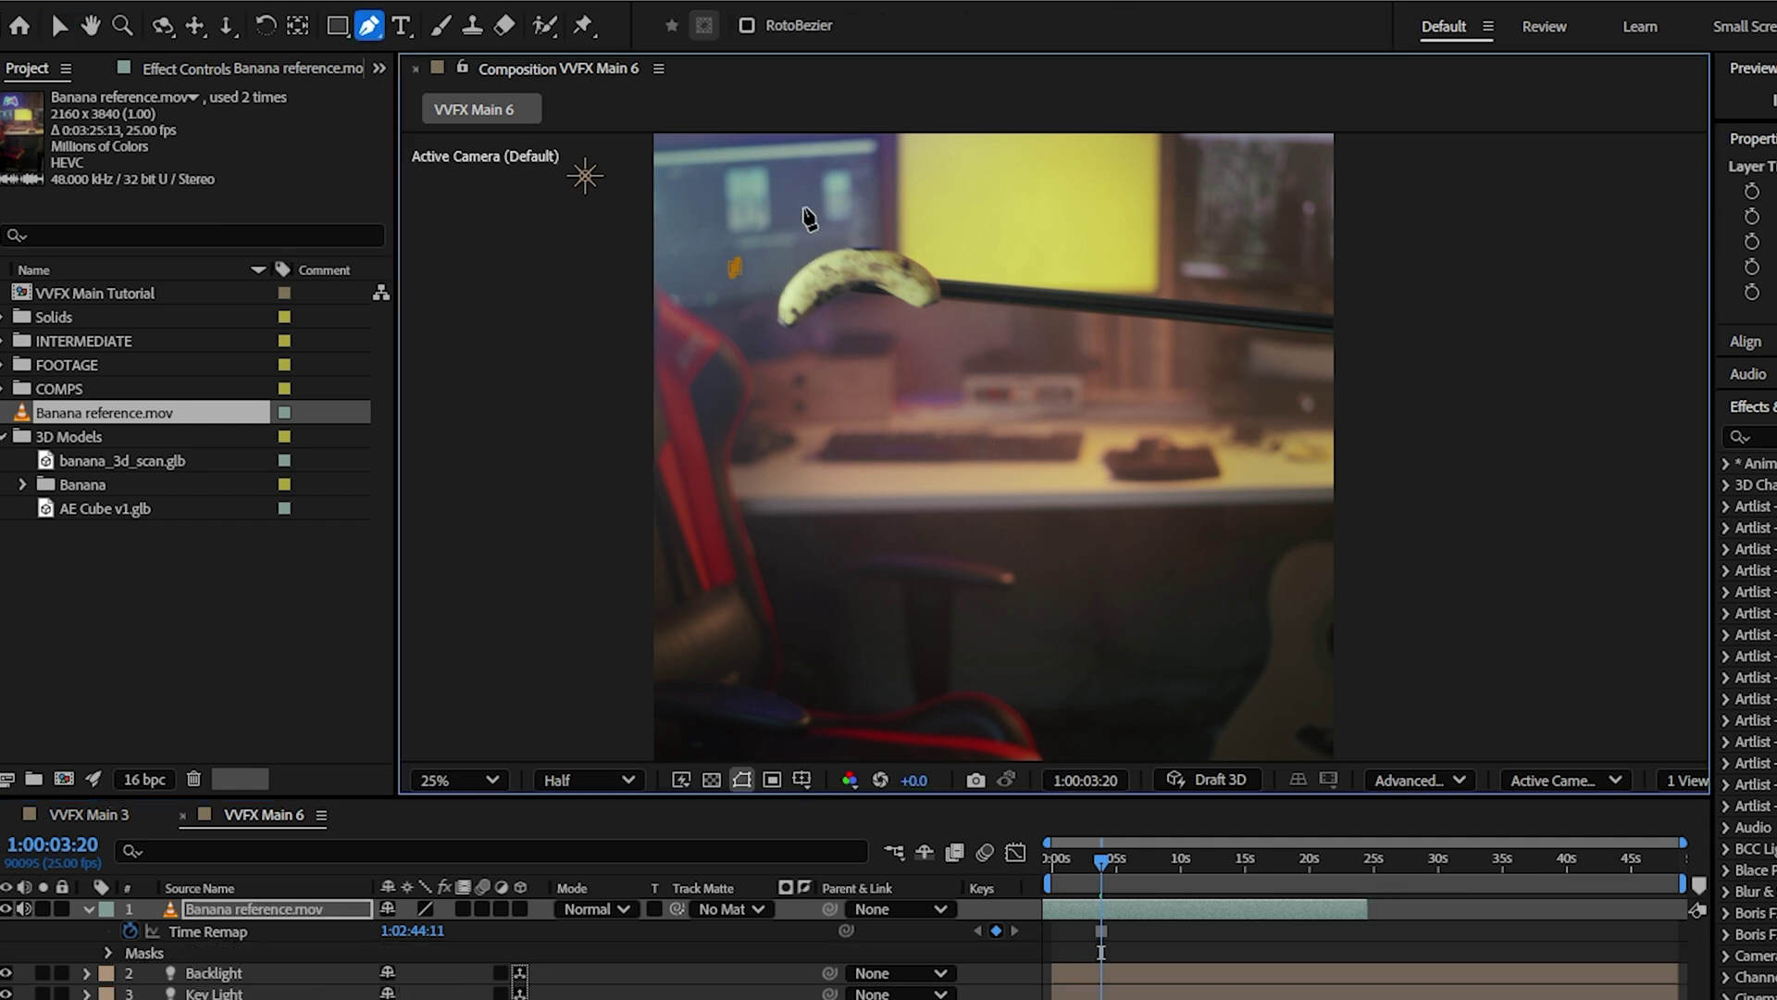
pyautogui.click(1009, 255)
pyautogui.click(966, 345)
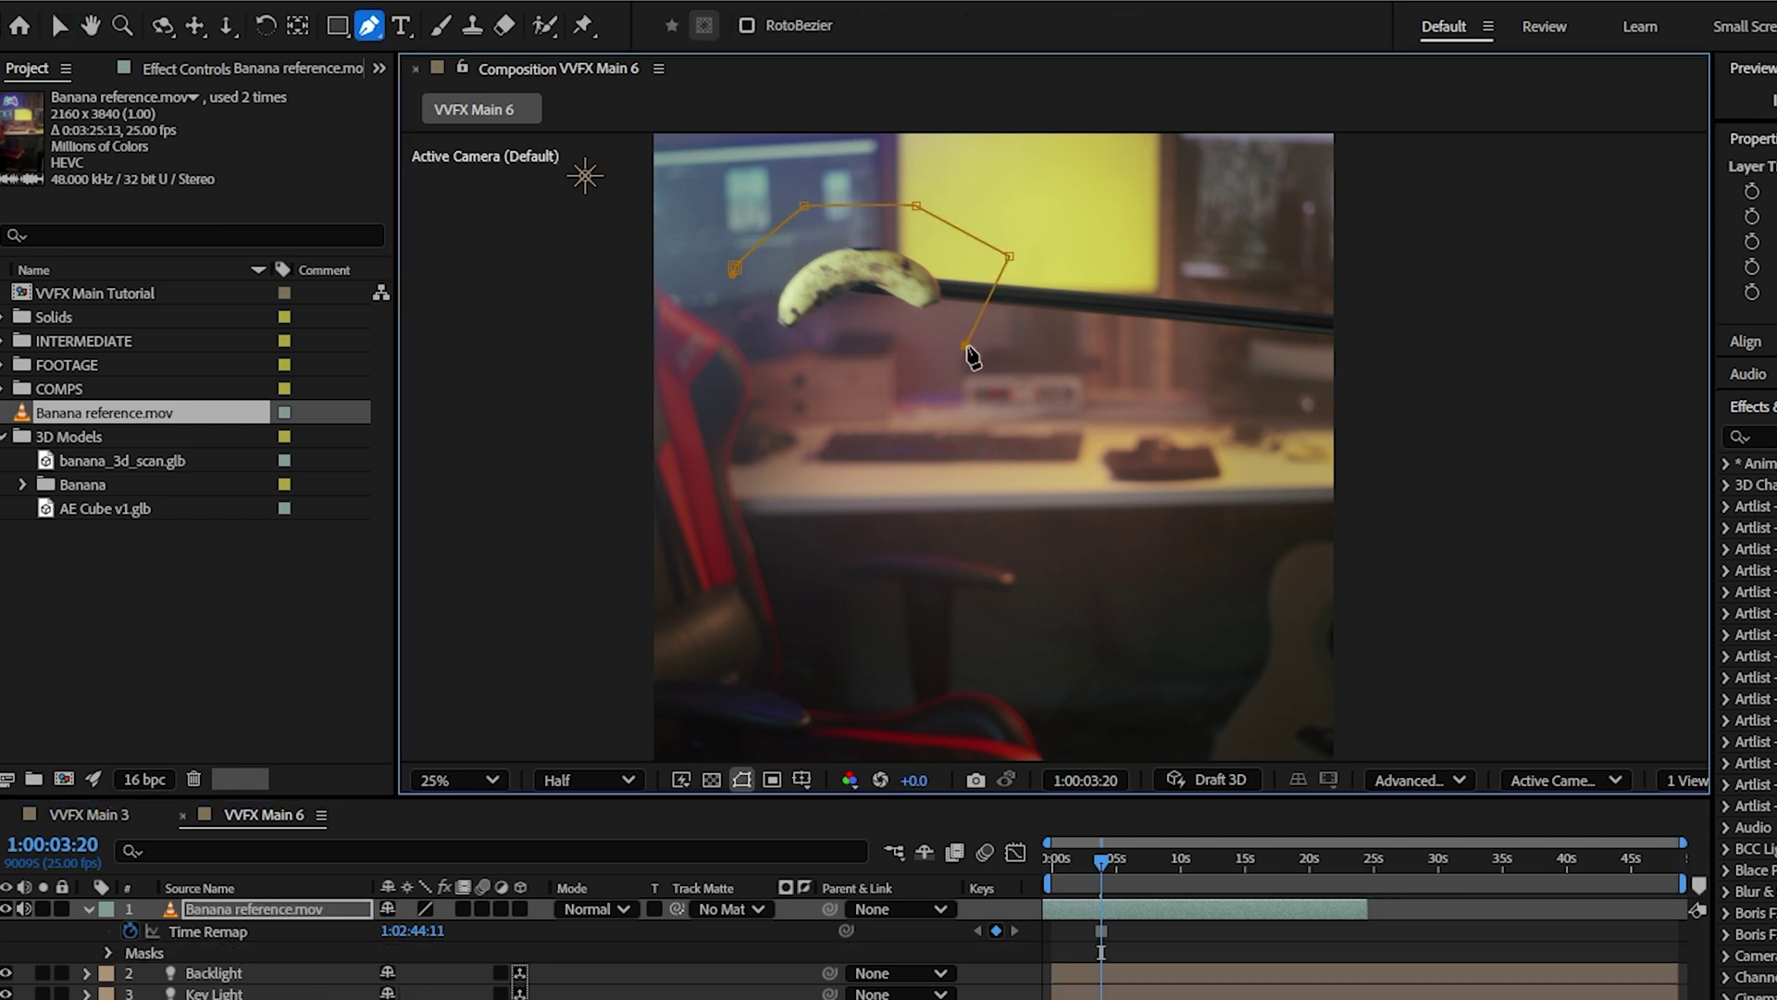
pyautogui.click(735, 268)
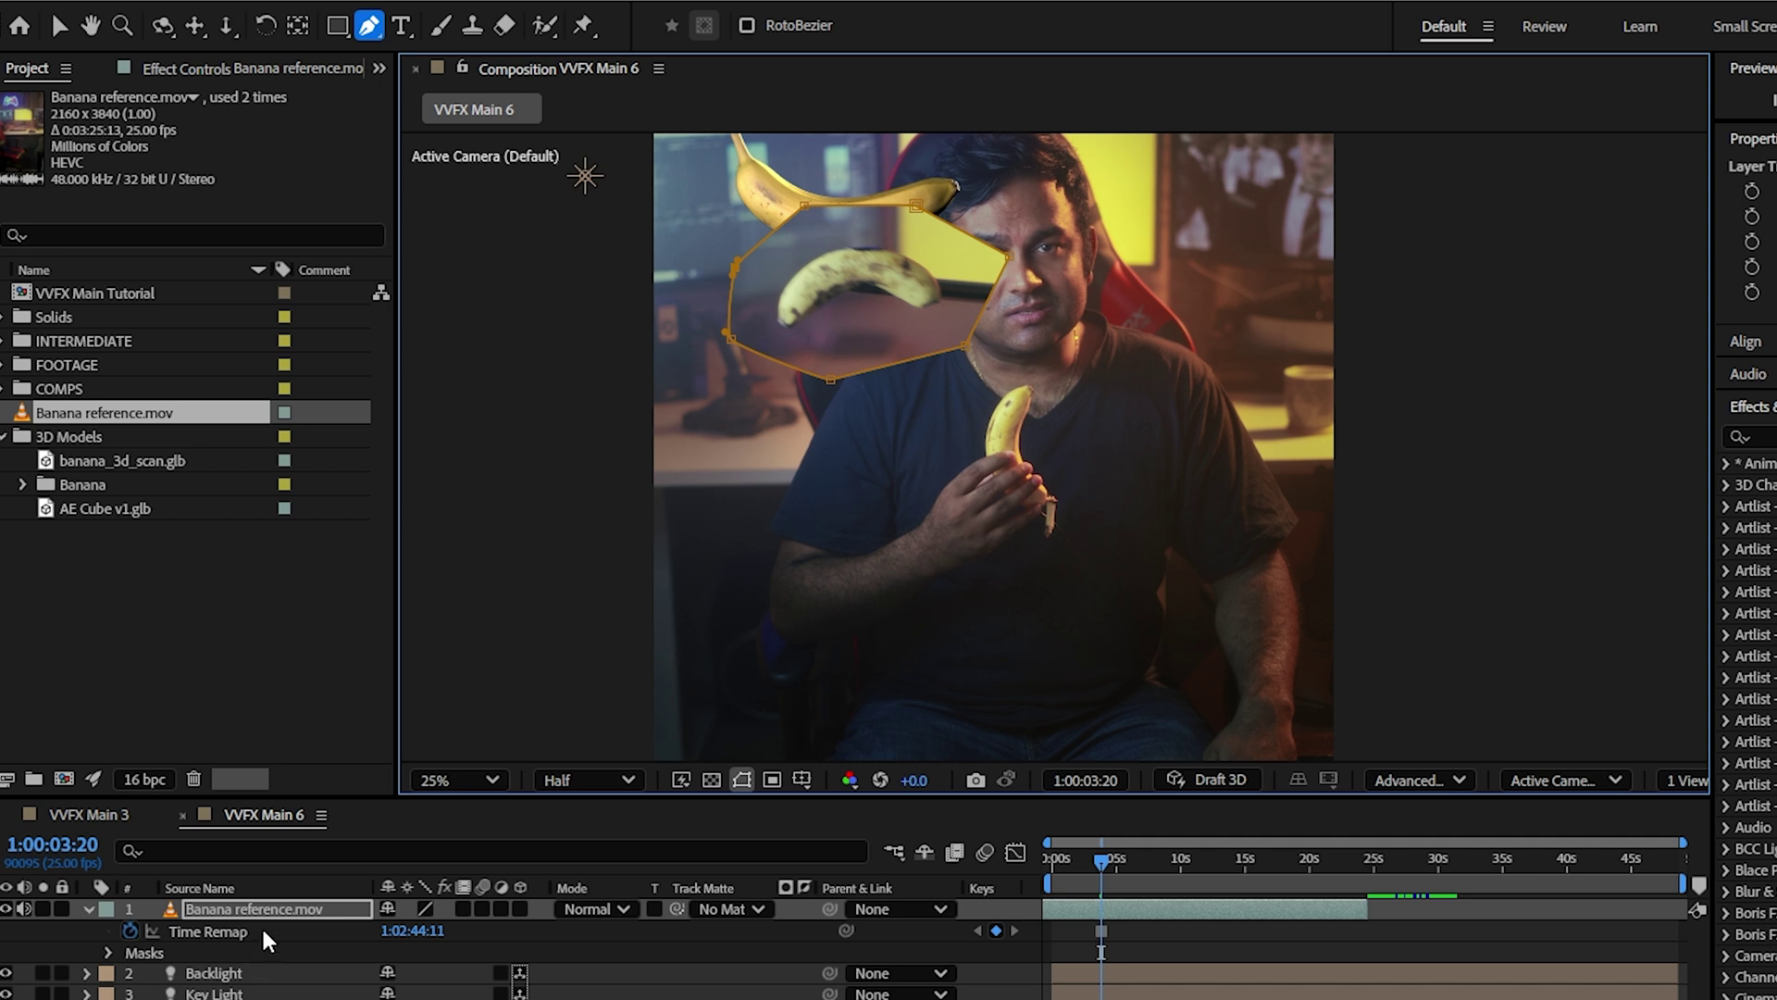
# Lower the masked reference clip by scrubbing Position Y from 1920 to 2234.
pyautogui.press('p')
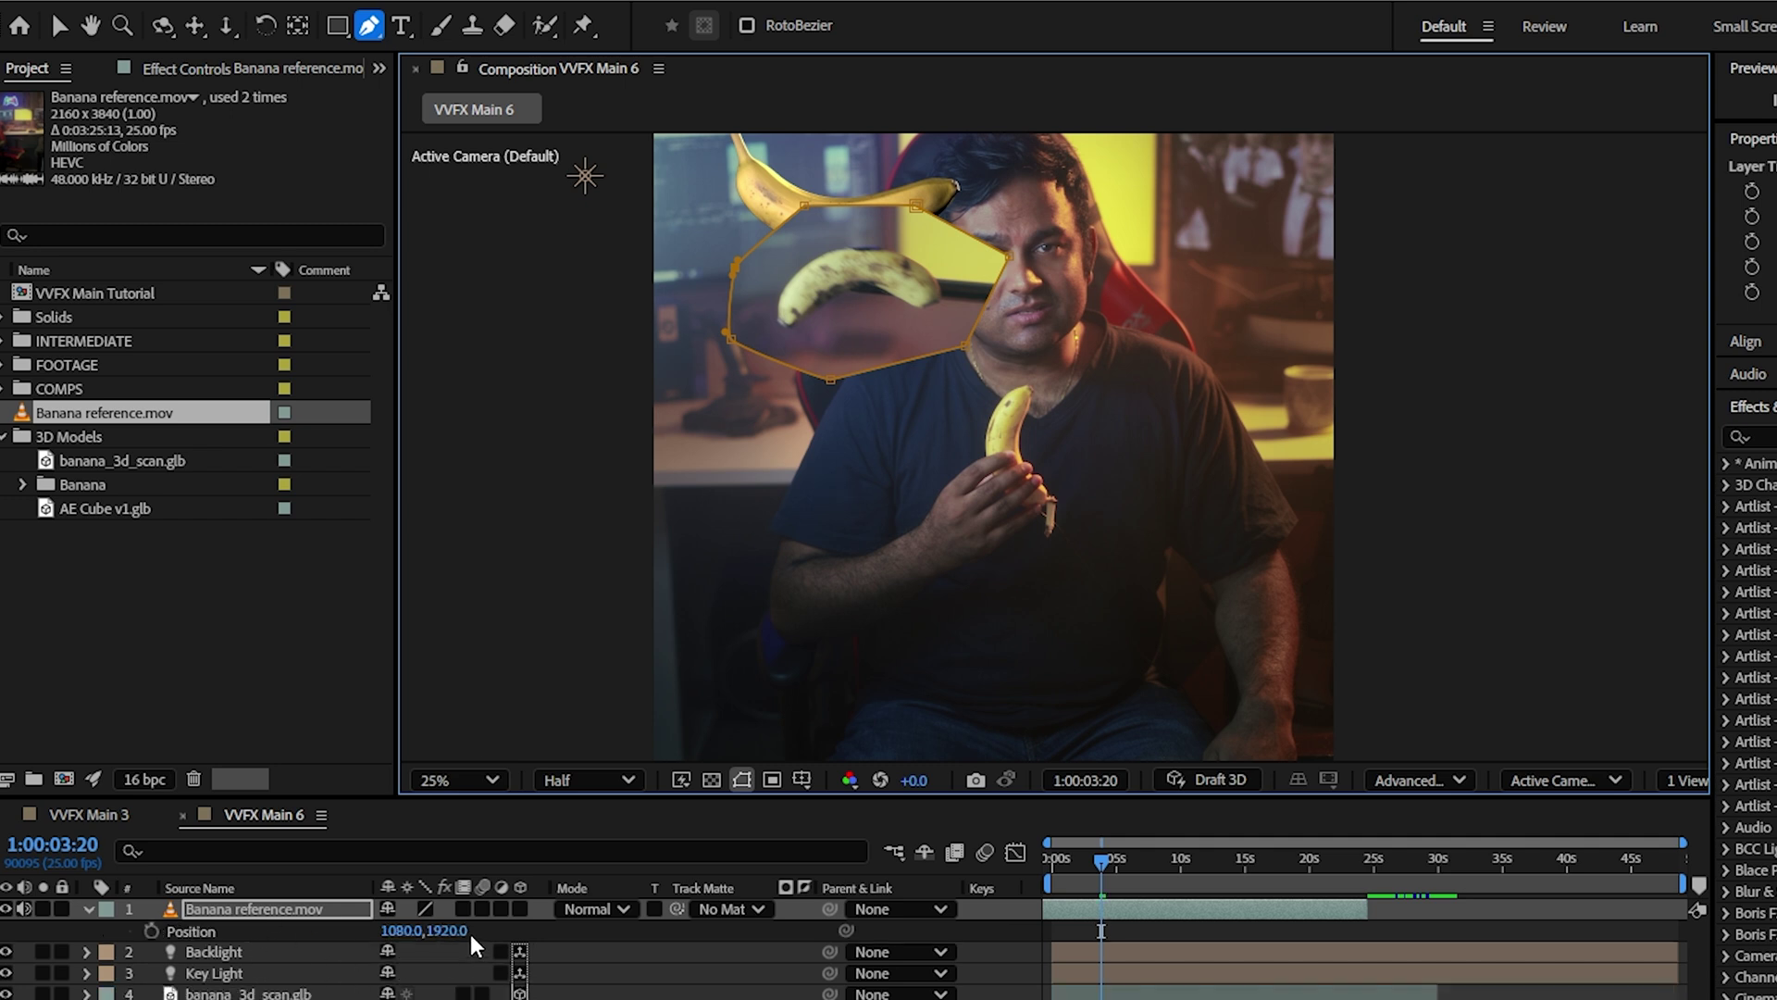
pyautogui.moveTo(452, 930); pyautogui.dragTo(583, 930)
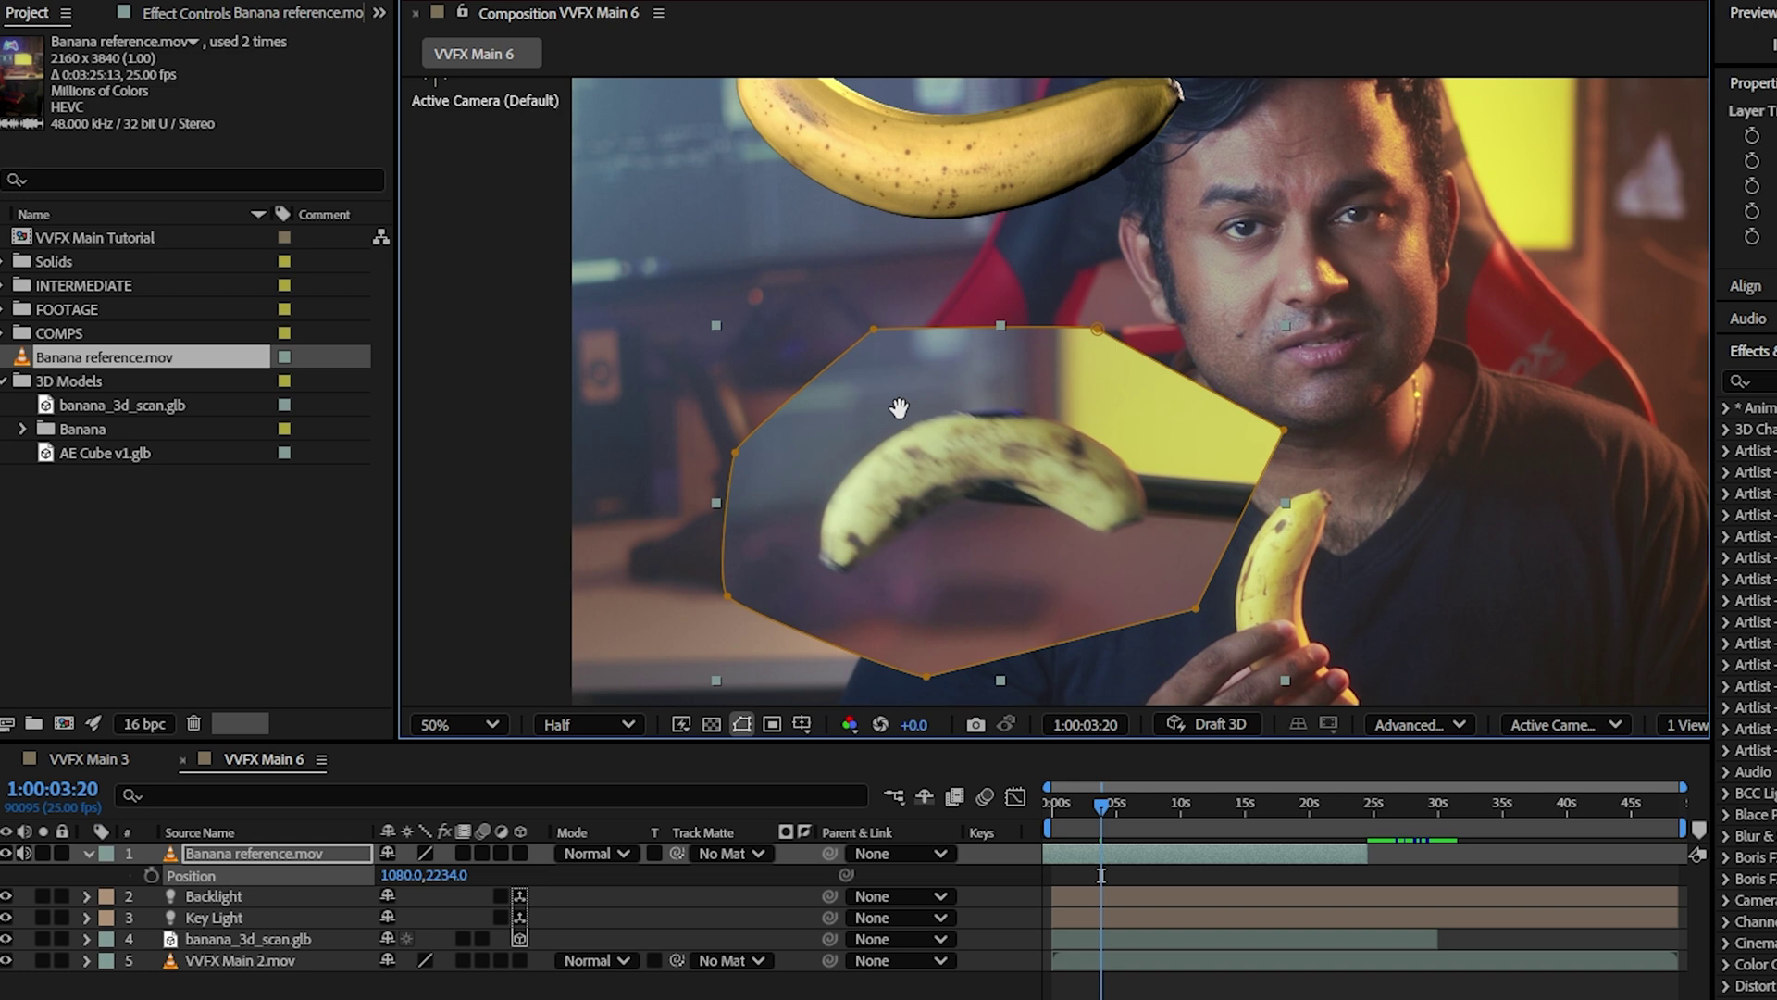
pyautogui.moveTo(904, 408); pyautogui.dragTo(864, 400)
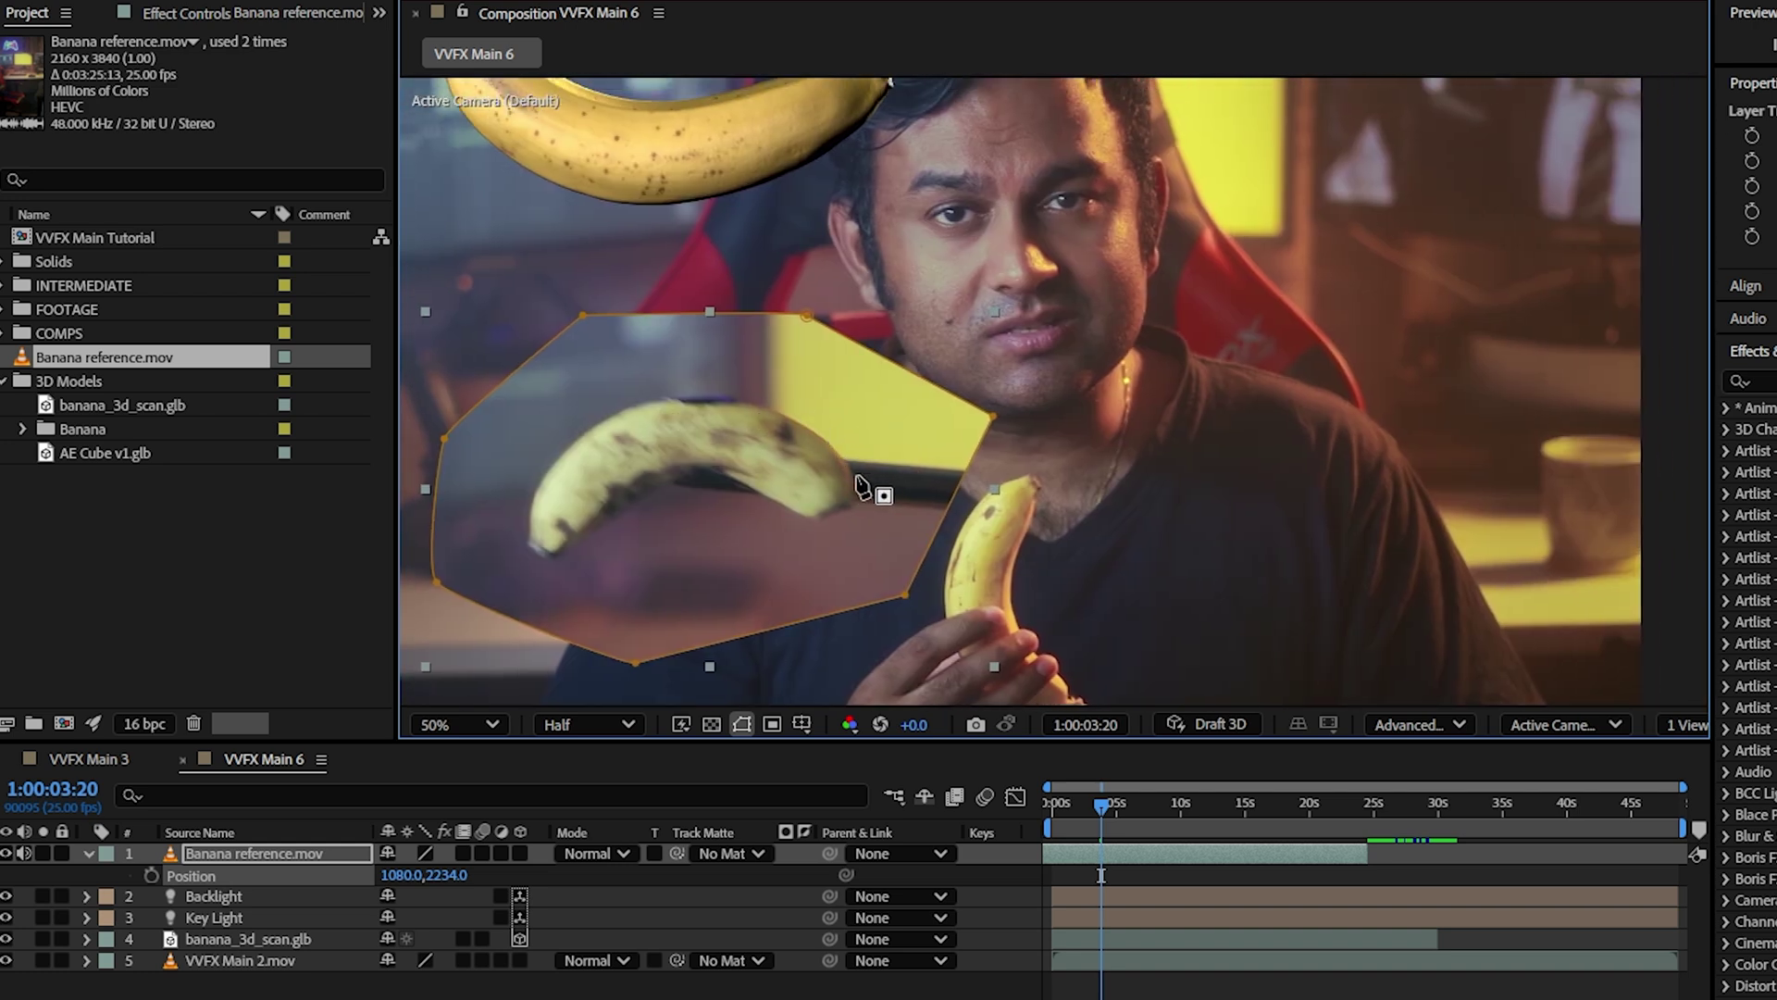
pyautogui.scroll(5, 882, 315)
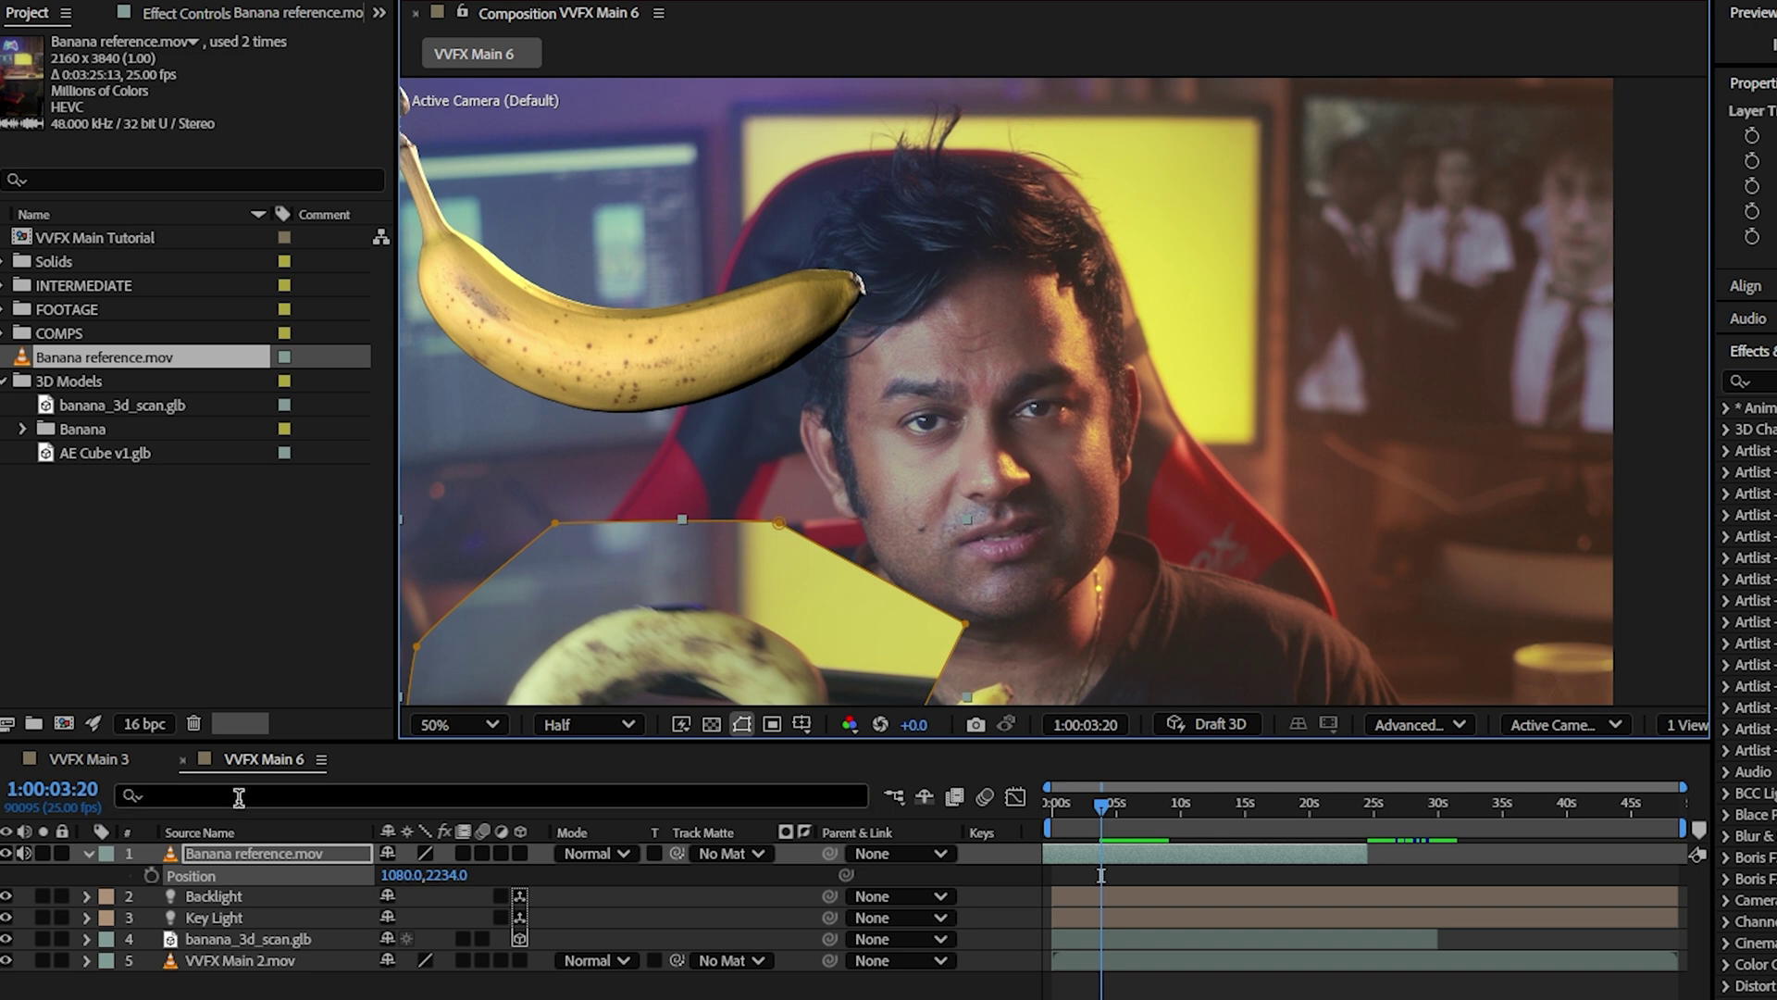
pyautogui.click(213, 902)
# Set the Backlight colour to warm amber FFBA00, sampled from the room light at full saturation.
pyautogui.press('a')
pyautogui.press('a')
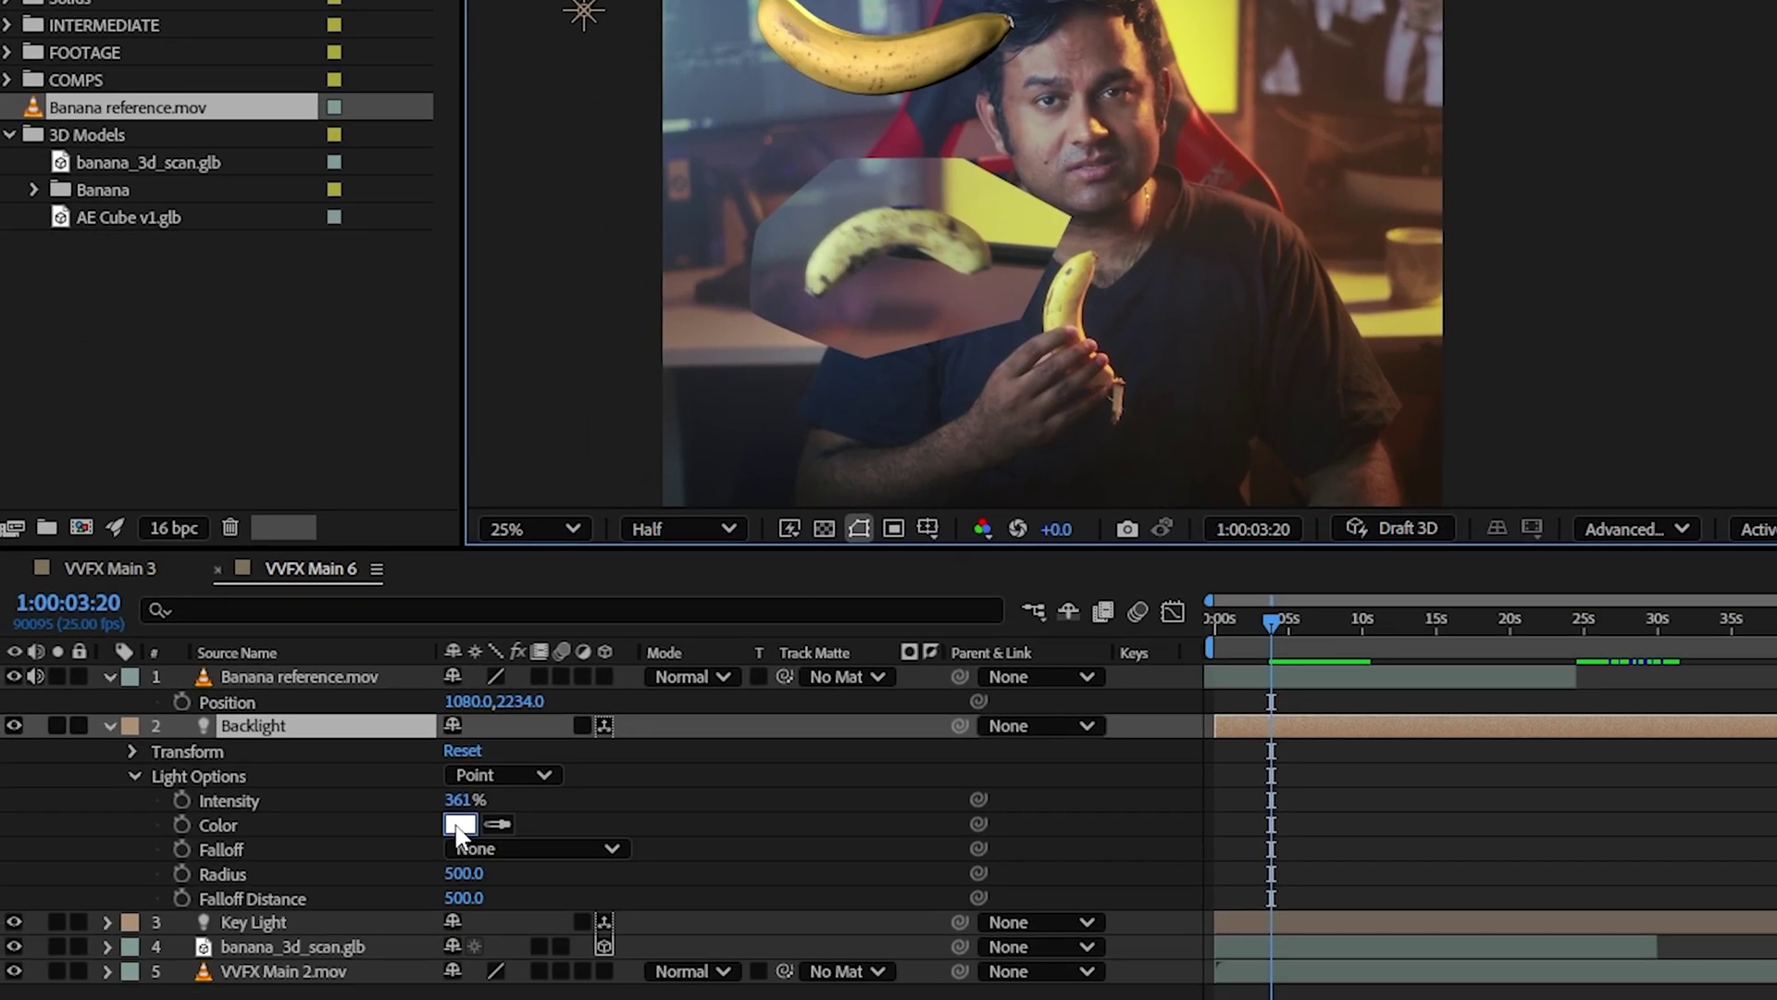
pyautogui.click(459, 824)
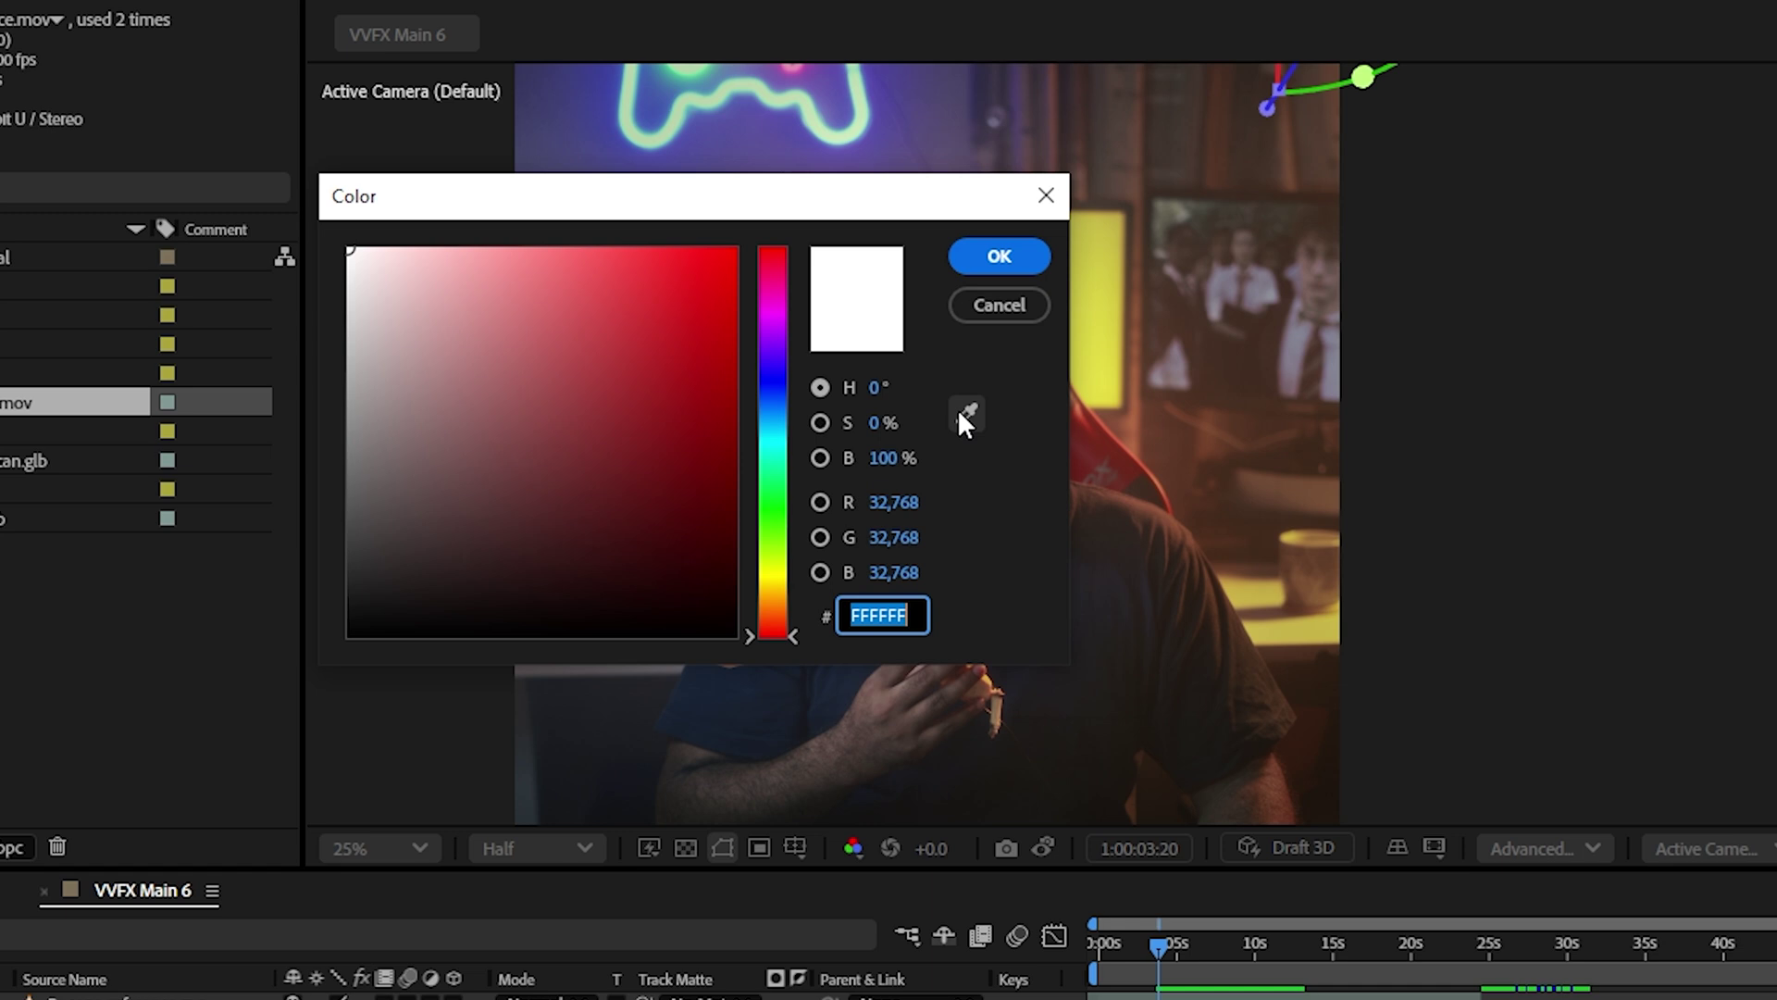
pyautogui.click(966, 416)
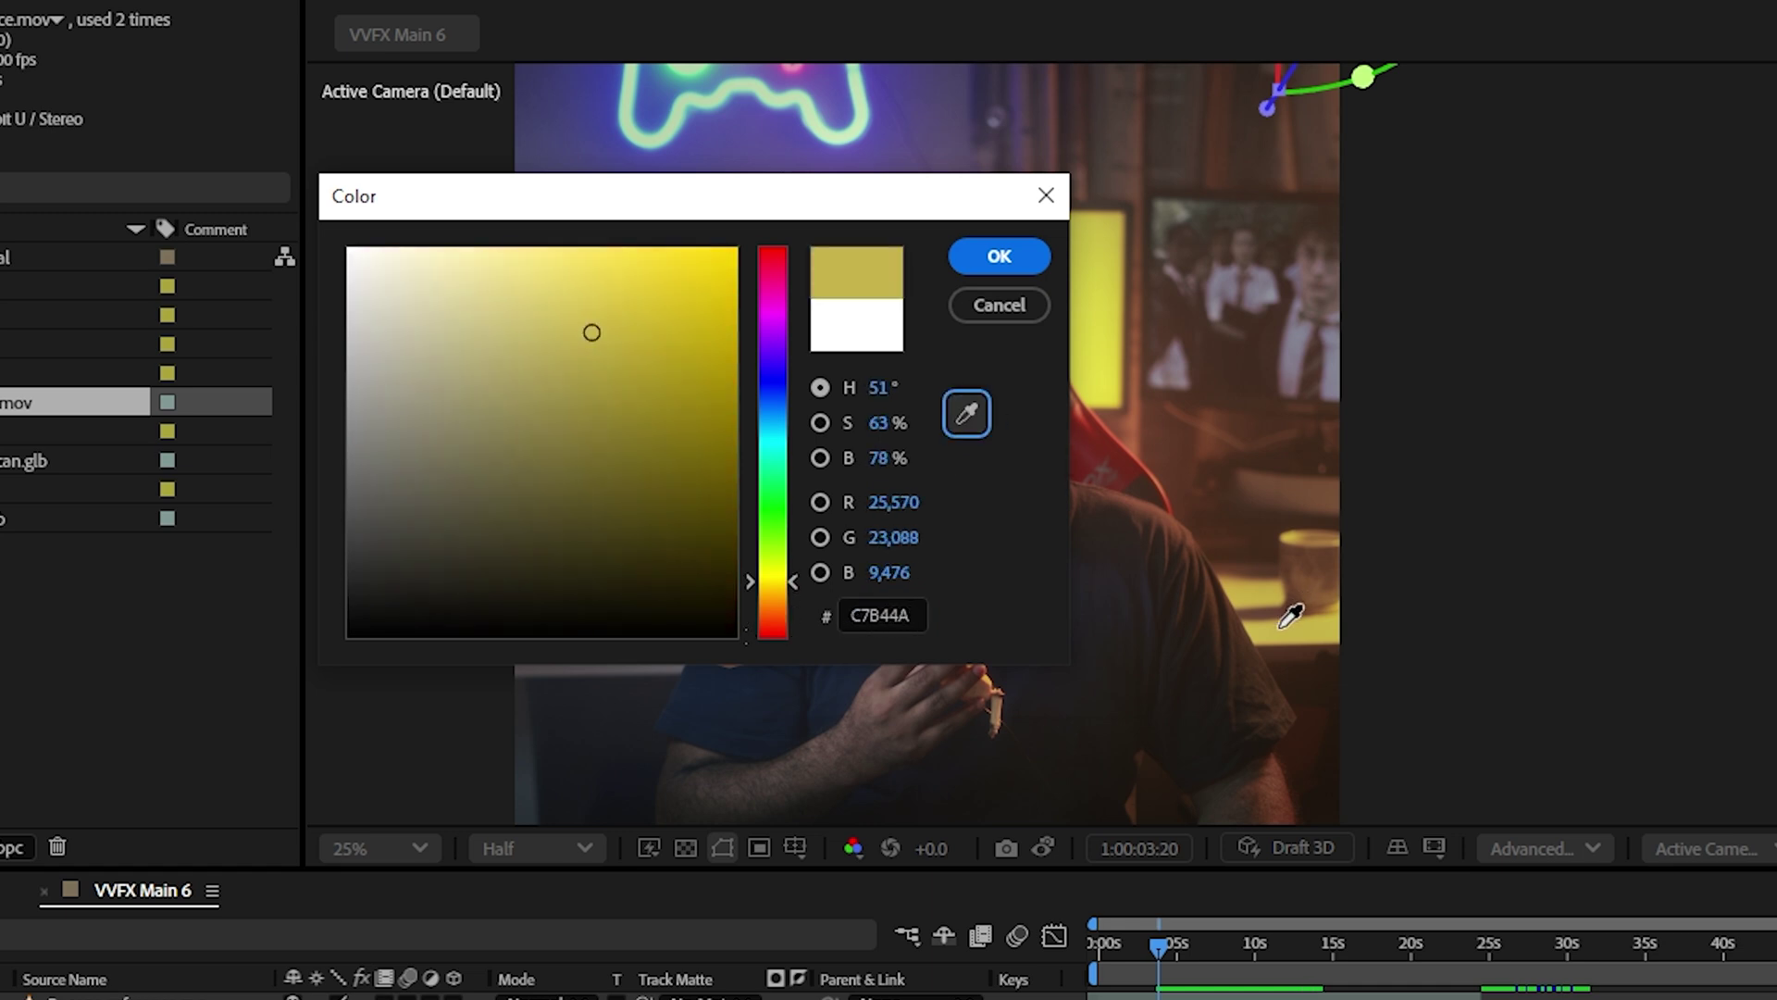
pyautogui.moveTo(598, 324)
pyautogui.mouseDown()
pyautogui.moveTo(710, 250)
pyautogui.moveTo(755, 245)
pyautogui.mouseUp()
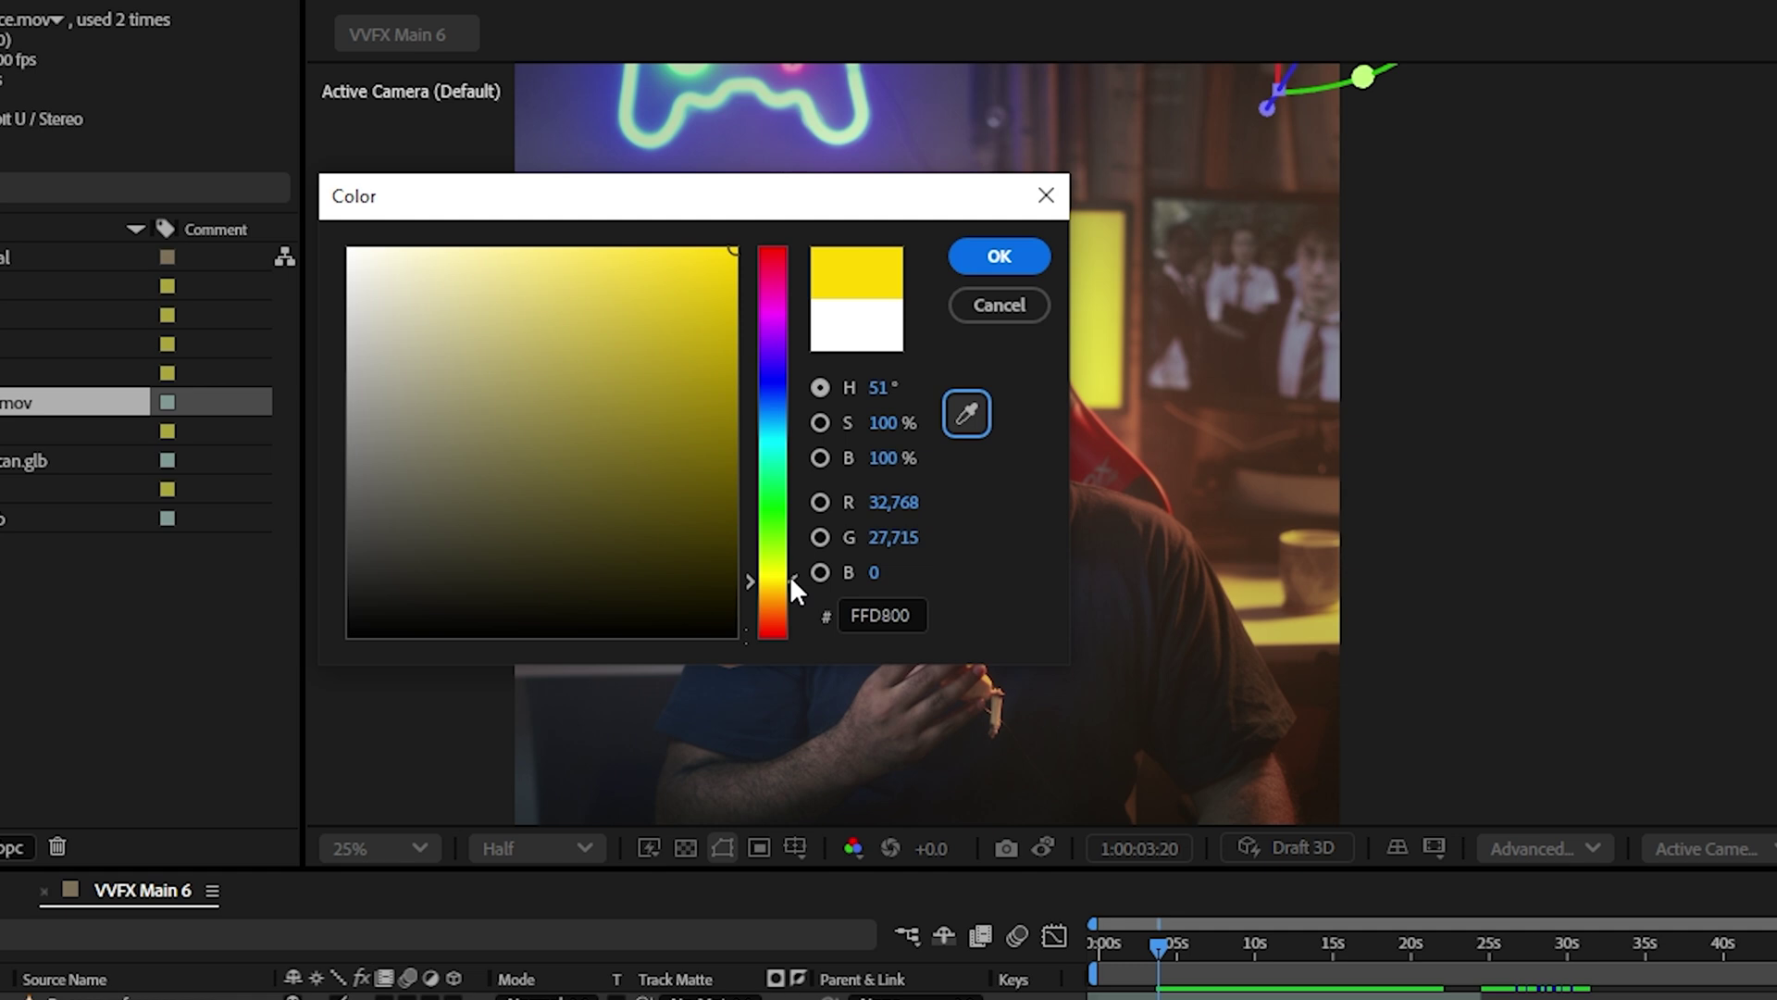
pyautogui.moveTo(792, 580); pyautogui.dragTo(787, 586)
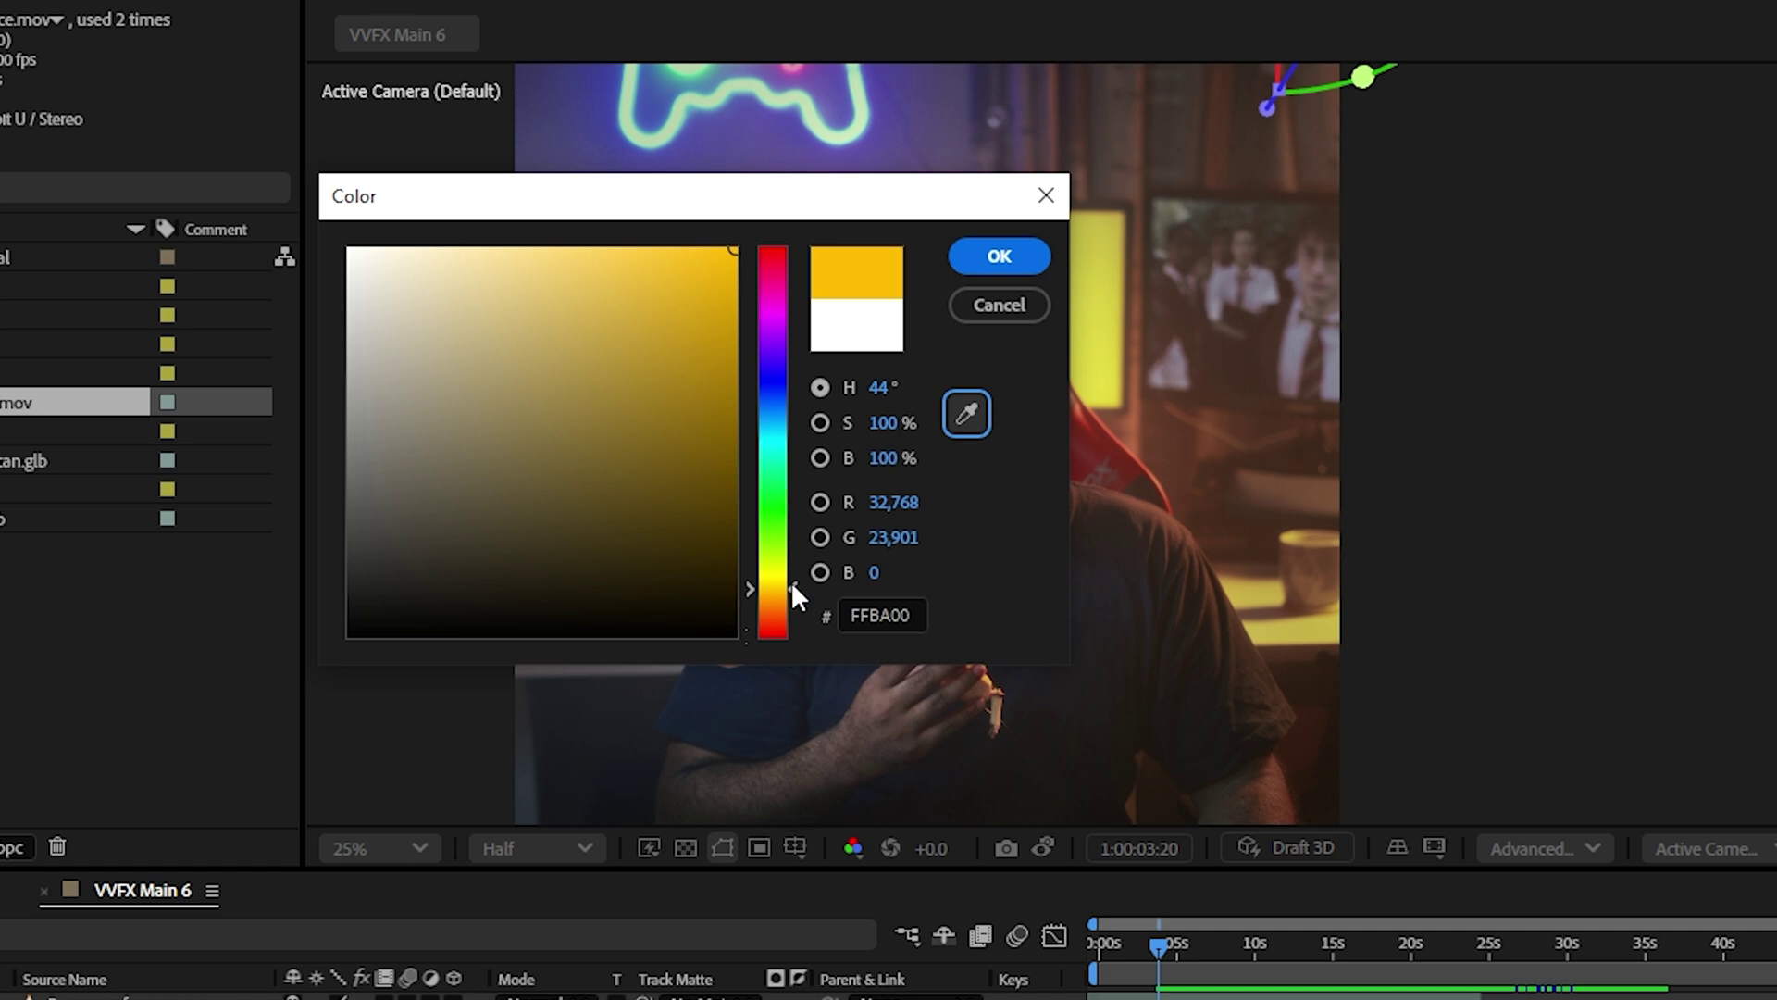
pyautogui.moveTo(794, 581); pyautogui.dragTo(792, 587)
pyautogui.click(998, 256)
# Drag the Backlight along X so its Position reads 4458.4, -2000, 4277.9.
pyautogui.scroll(1, 690, 287)
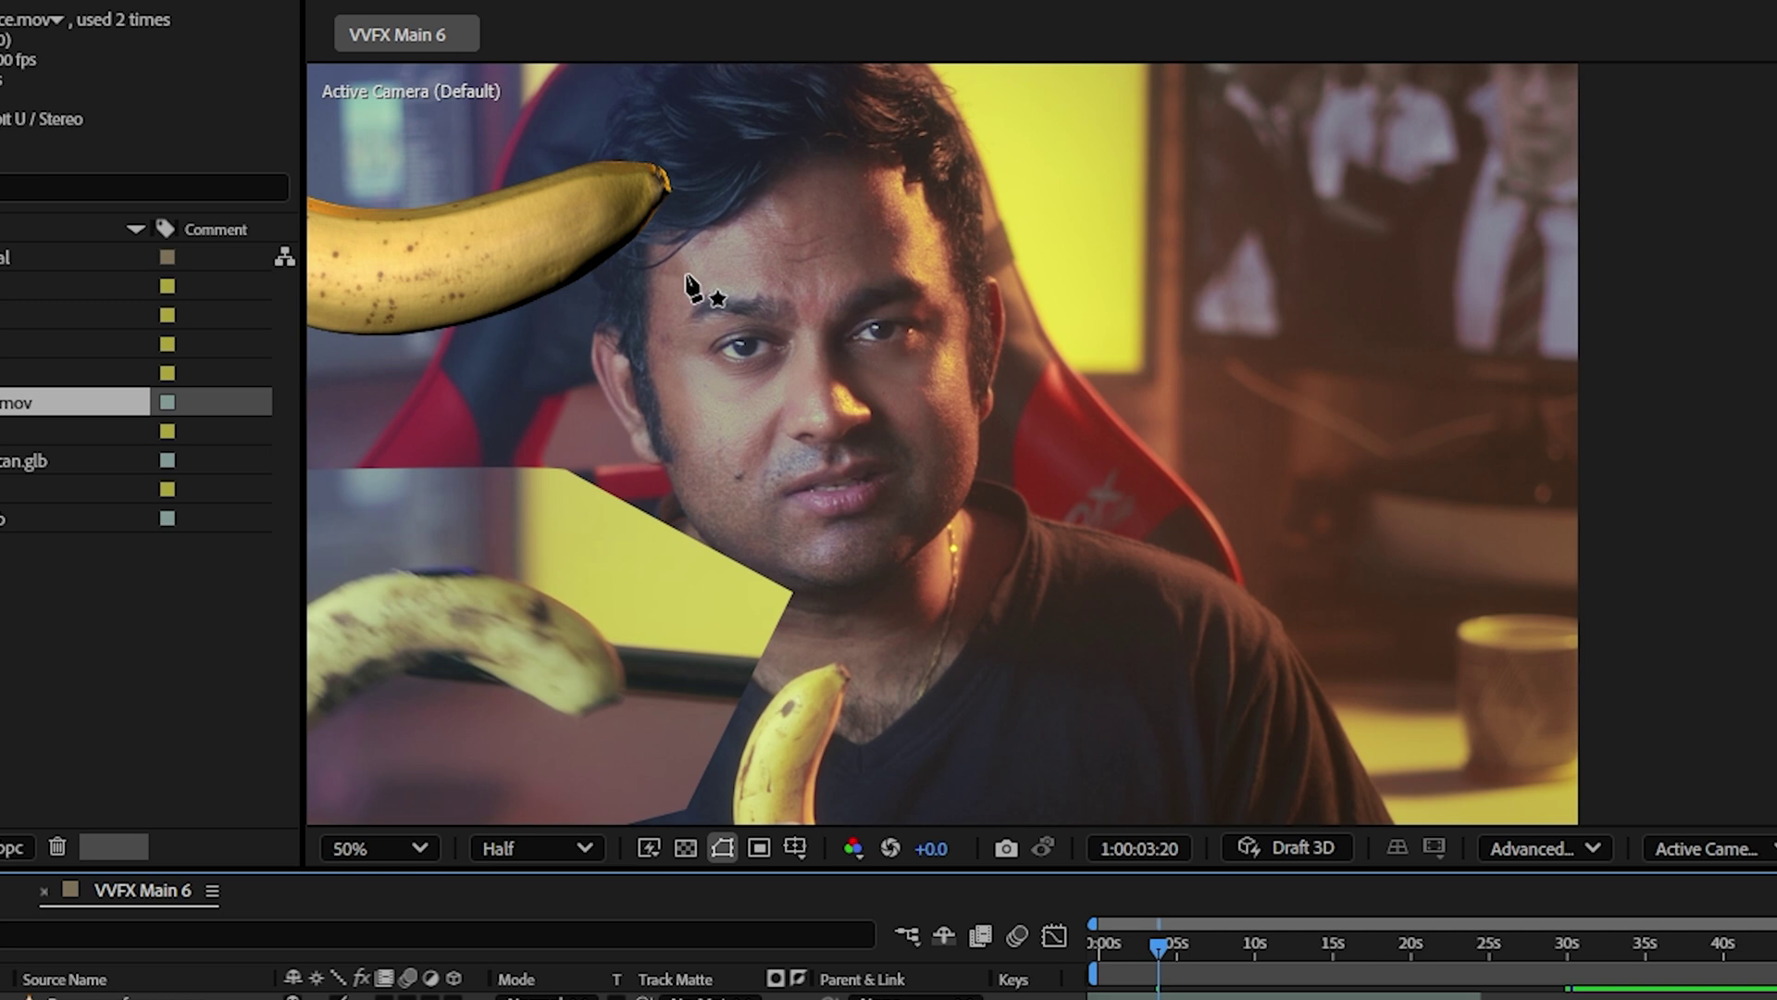
pyautogui.scroll(5, 692, 277)
pyautogui.hscroll(-5, 692, 277)
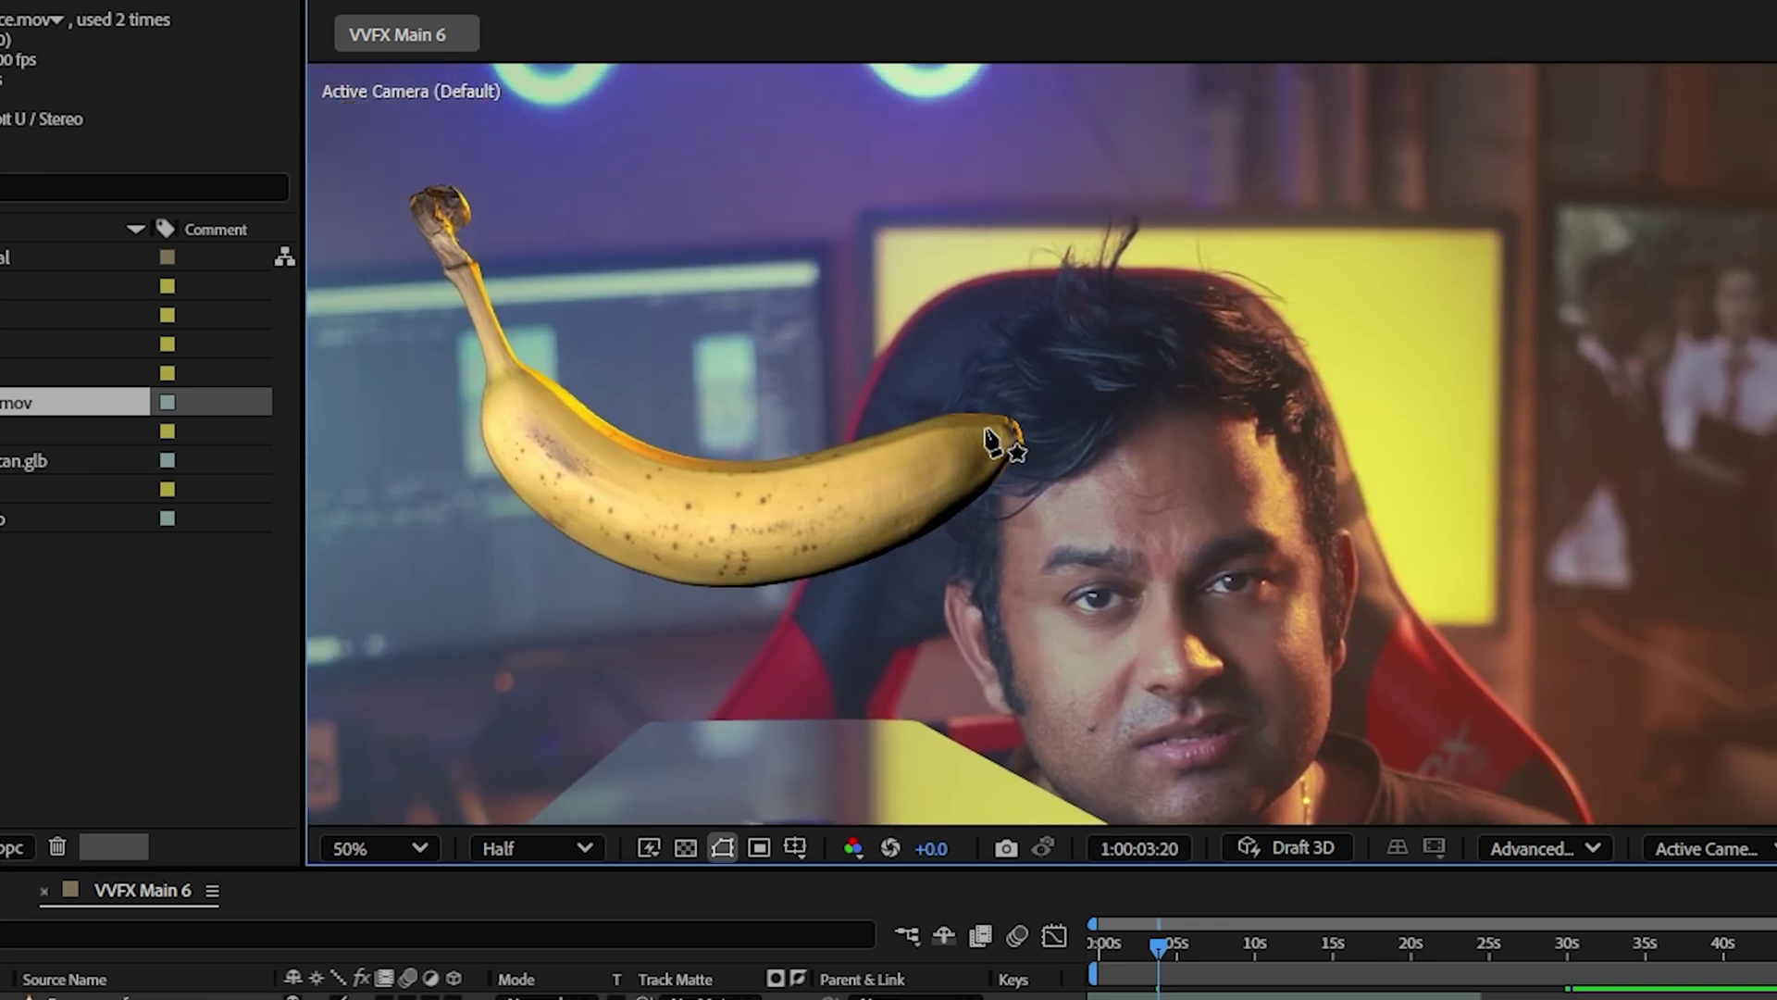
pyautogui.scroll(-5, 986, 508)
pyautogui.hscroll(2, 986, 508)
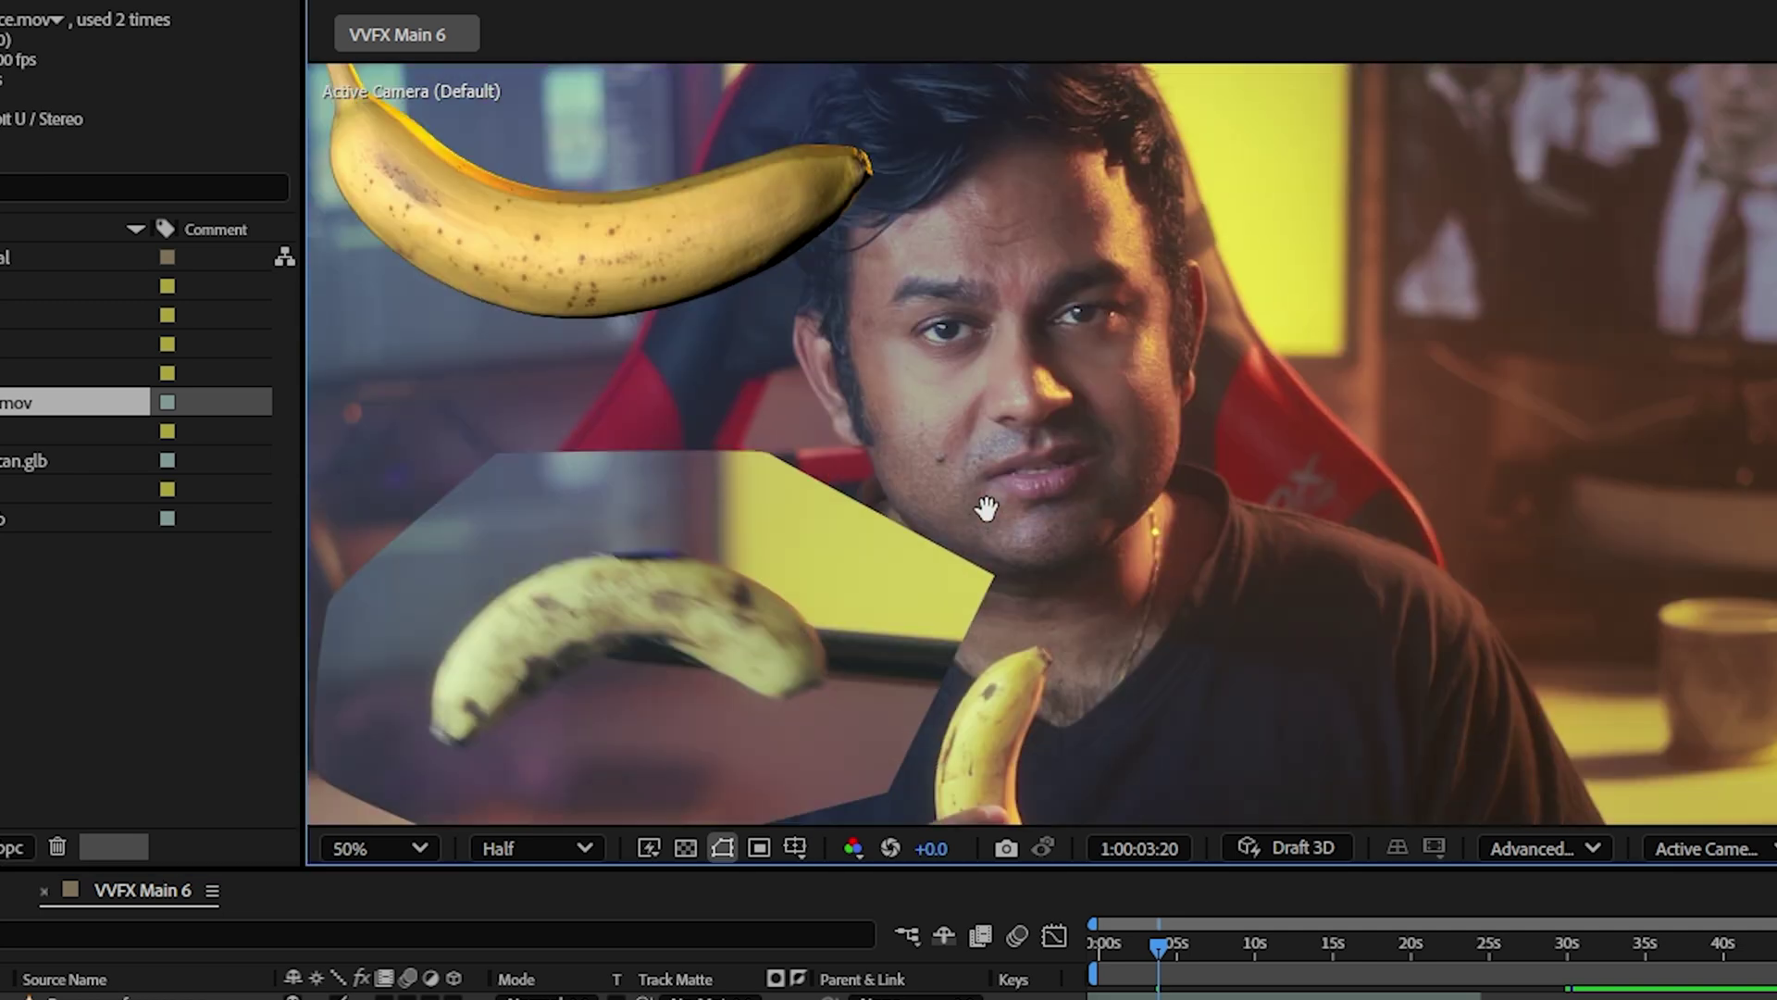
pyautogui.moveTo(984, 503); pyautogui.dragTo(1003, 527)
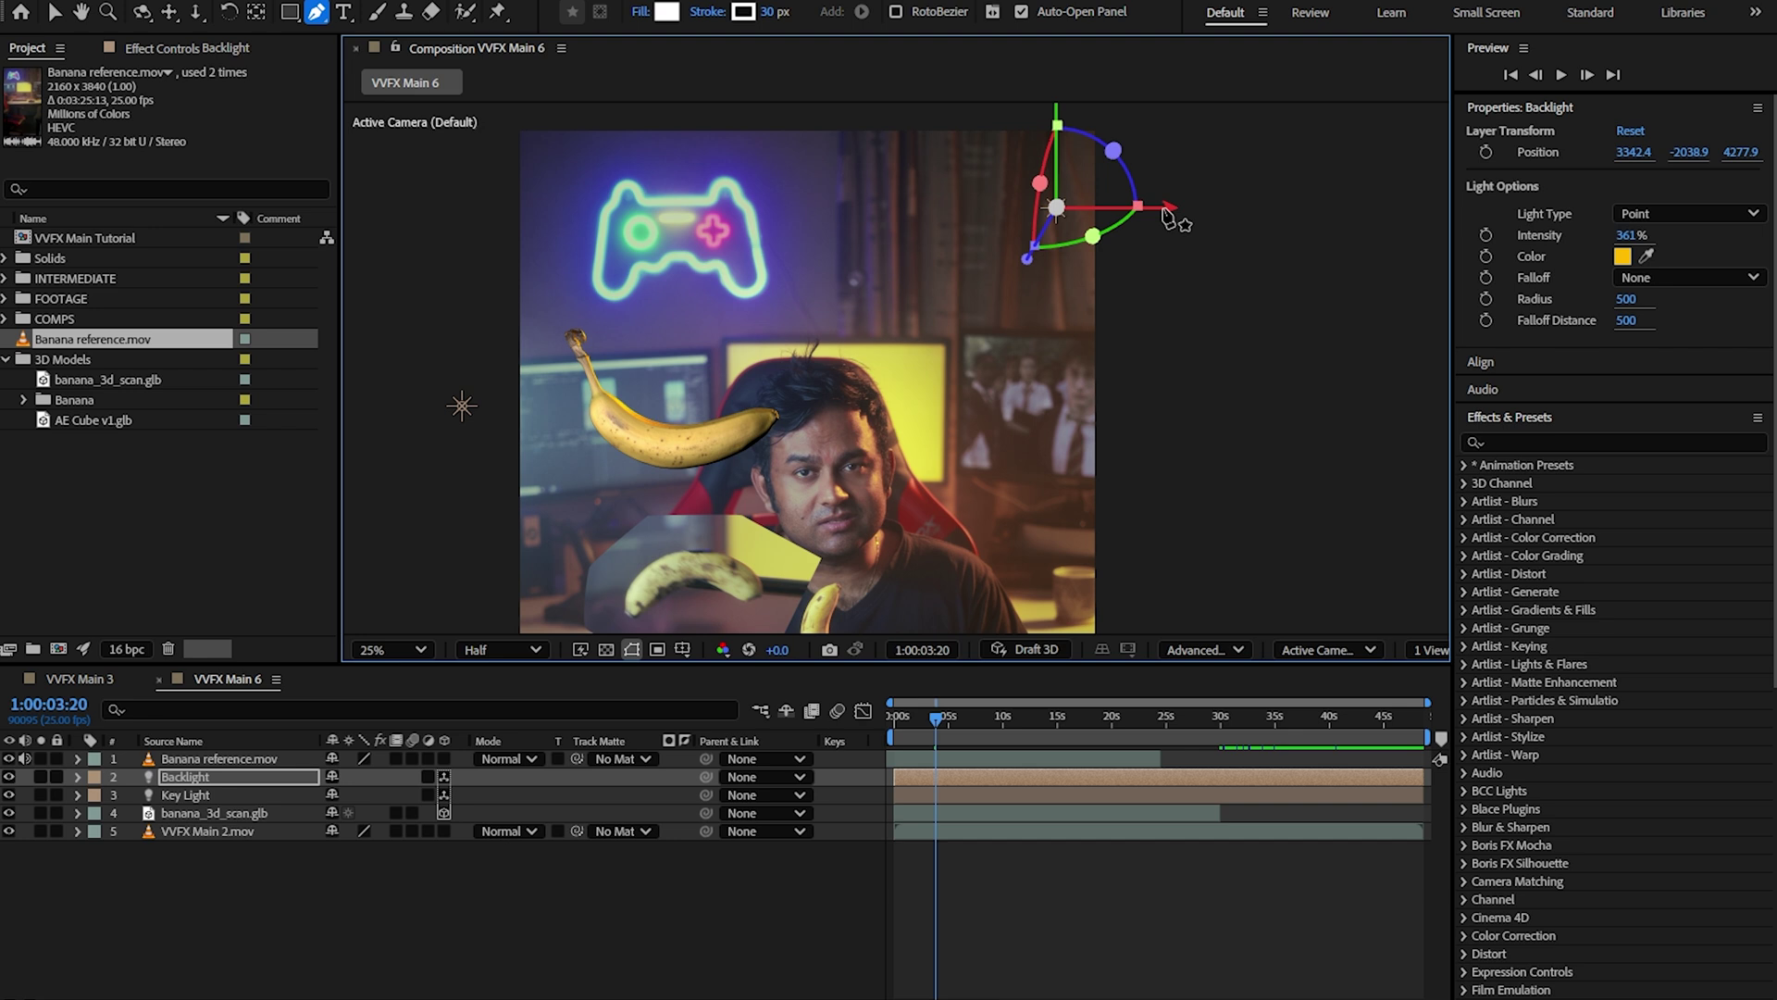
pyautogui.moveTo(1164, 213); pyautogui.dragTo(1288, 216)
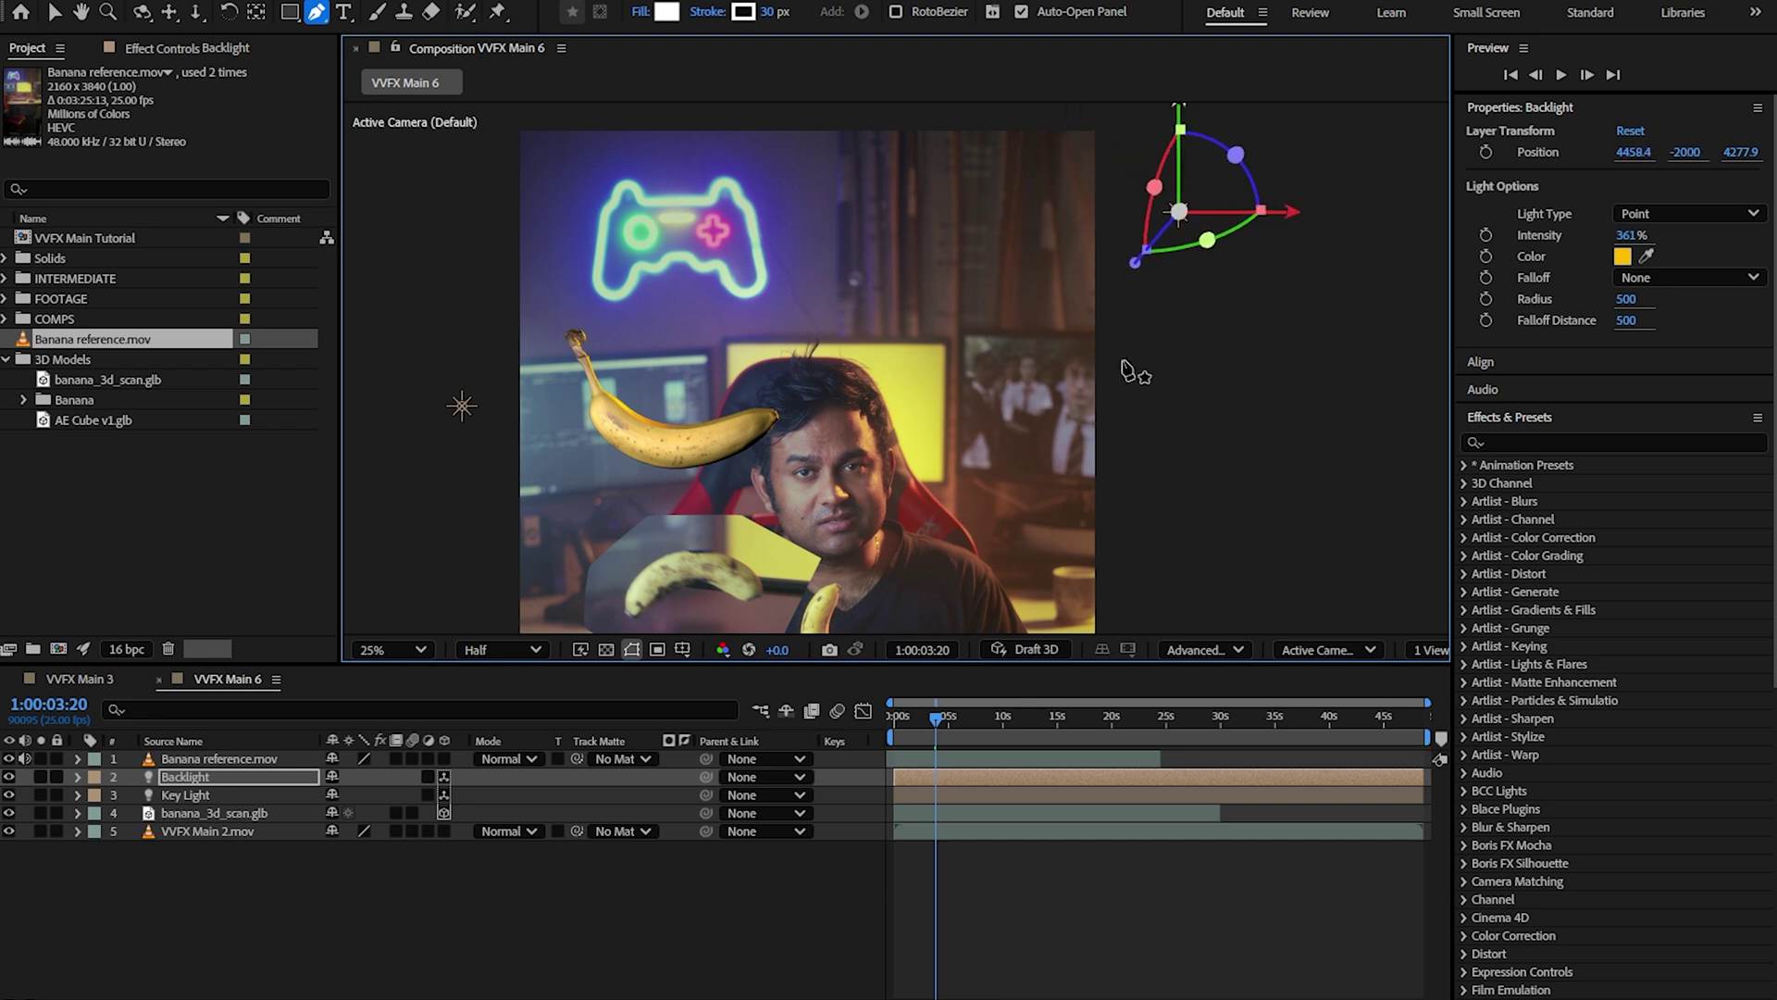
pyautogui.moveTo(1012, 207); pyautogui.dragTo(1094, 243)
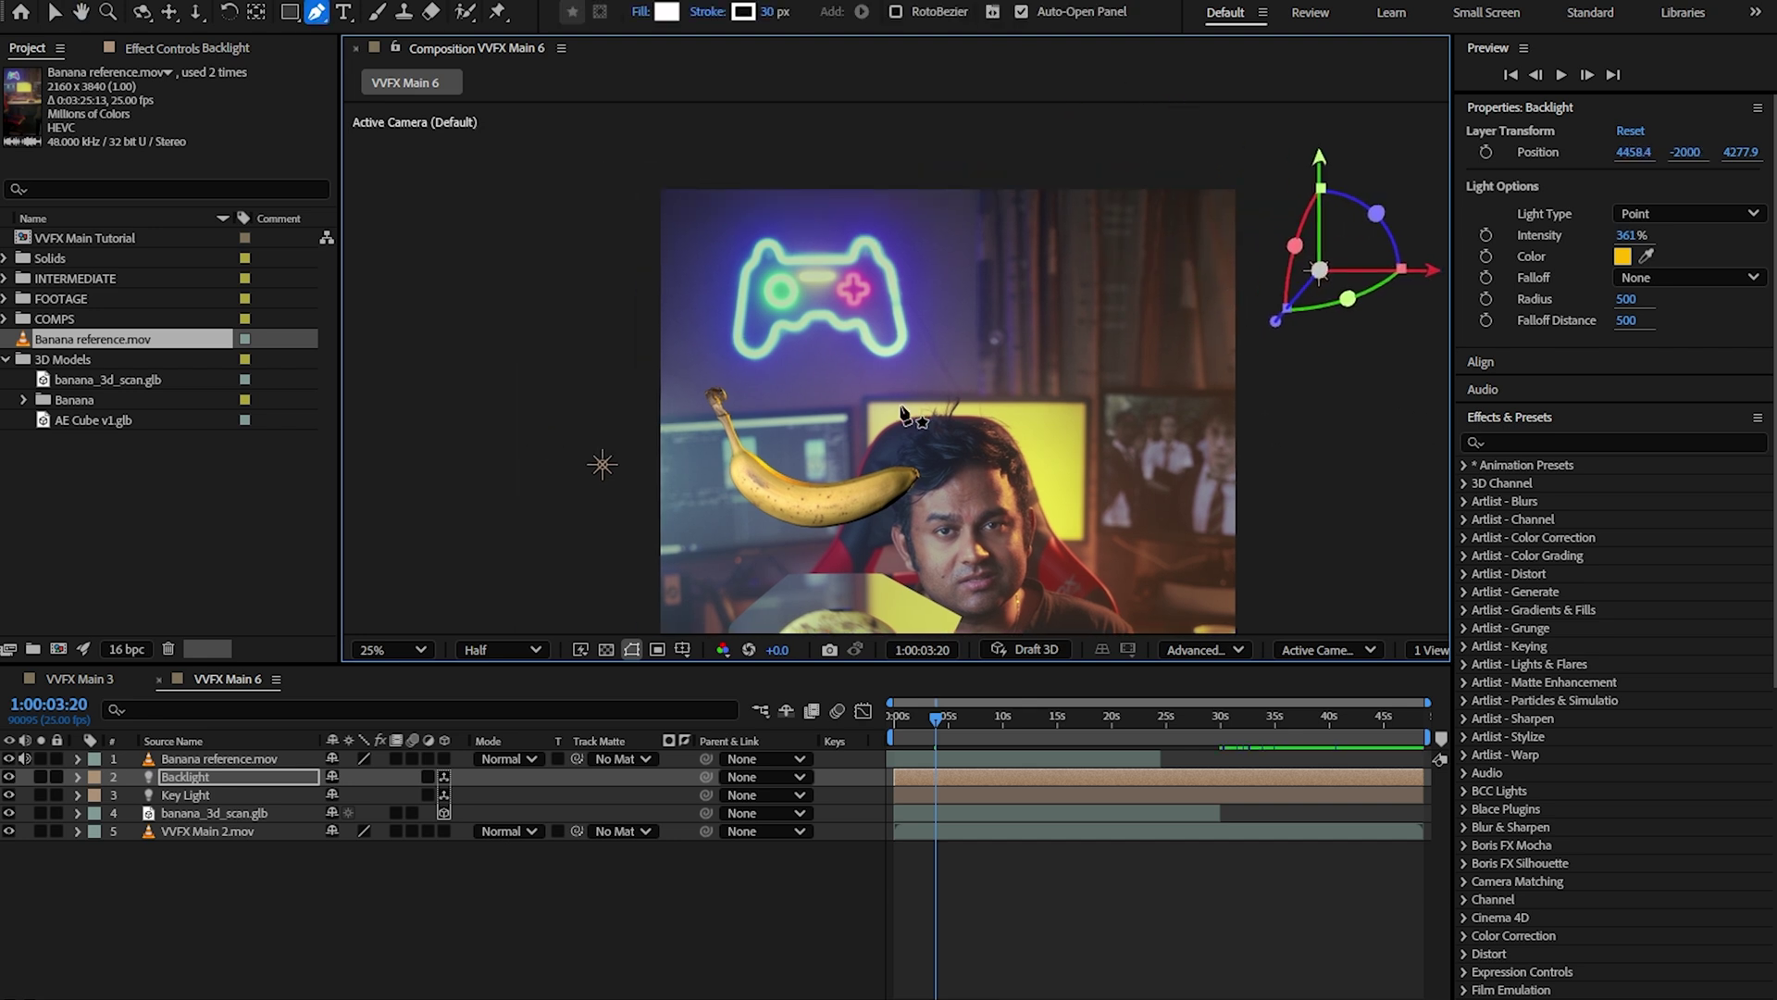
pyautogui.scroll(2, 902, 413)
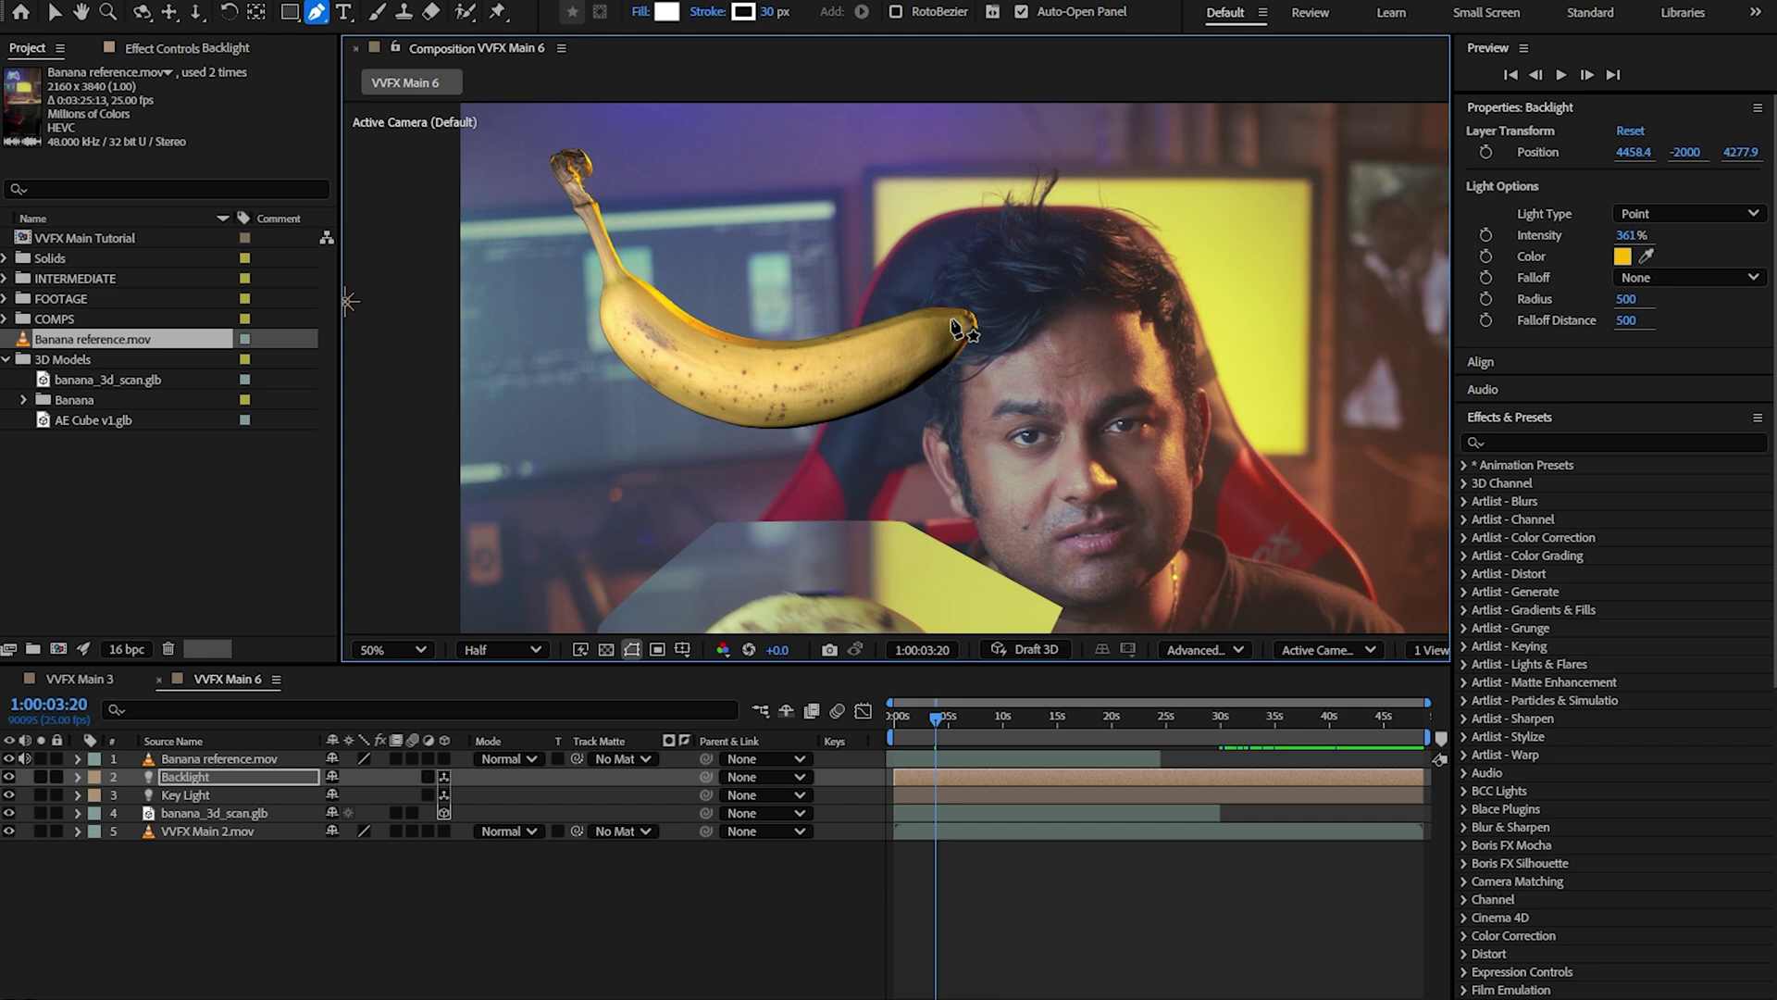
pyautogui.scroll(3, 955, 338)
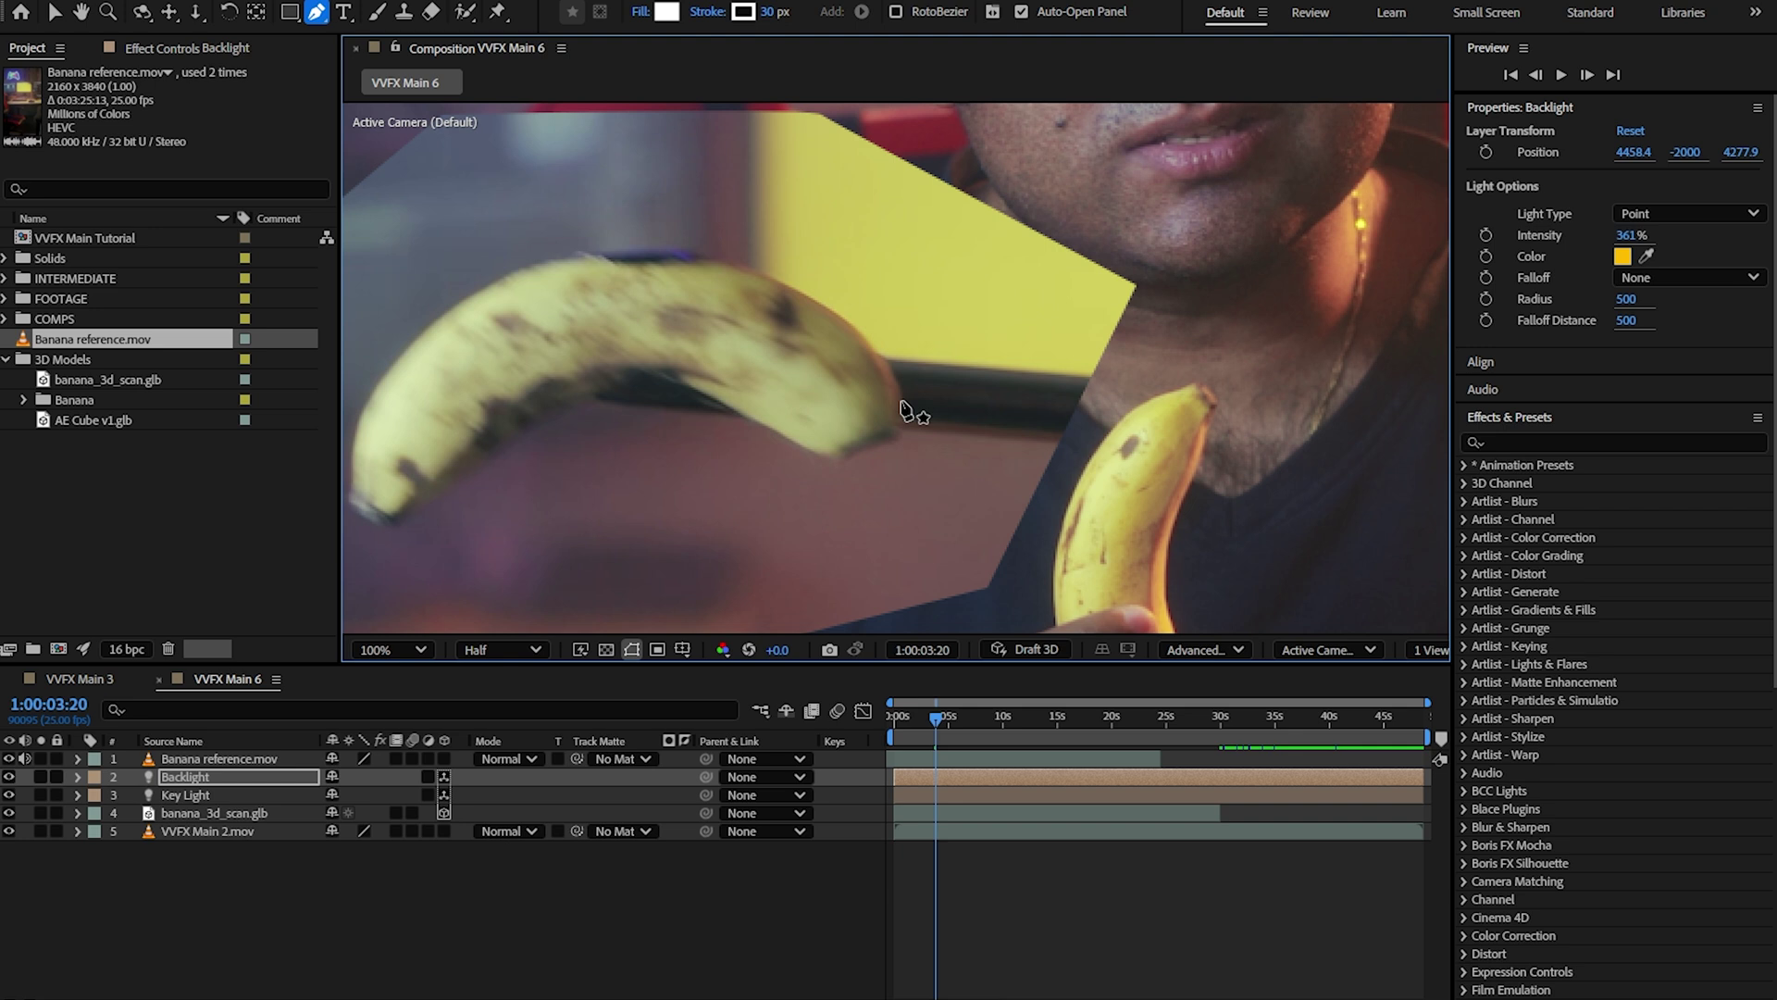
pyautogui.press('h')
pyautogui.moveTo(1018, 190); pyautogui.dragTo(1018, 264)
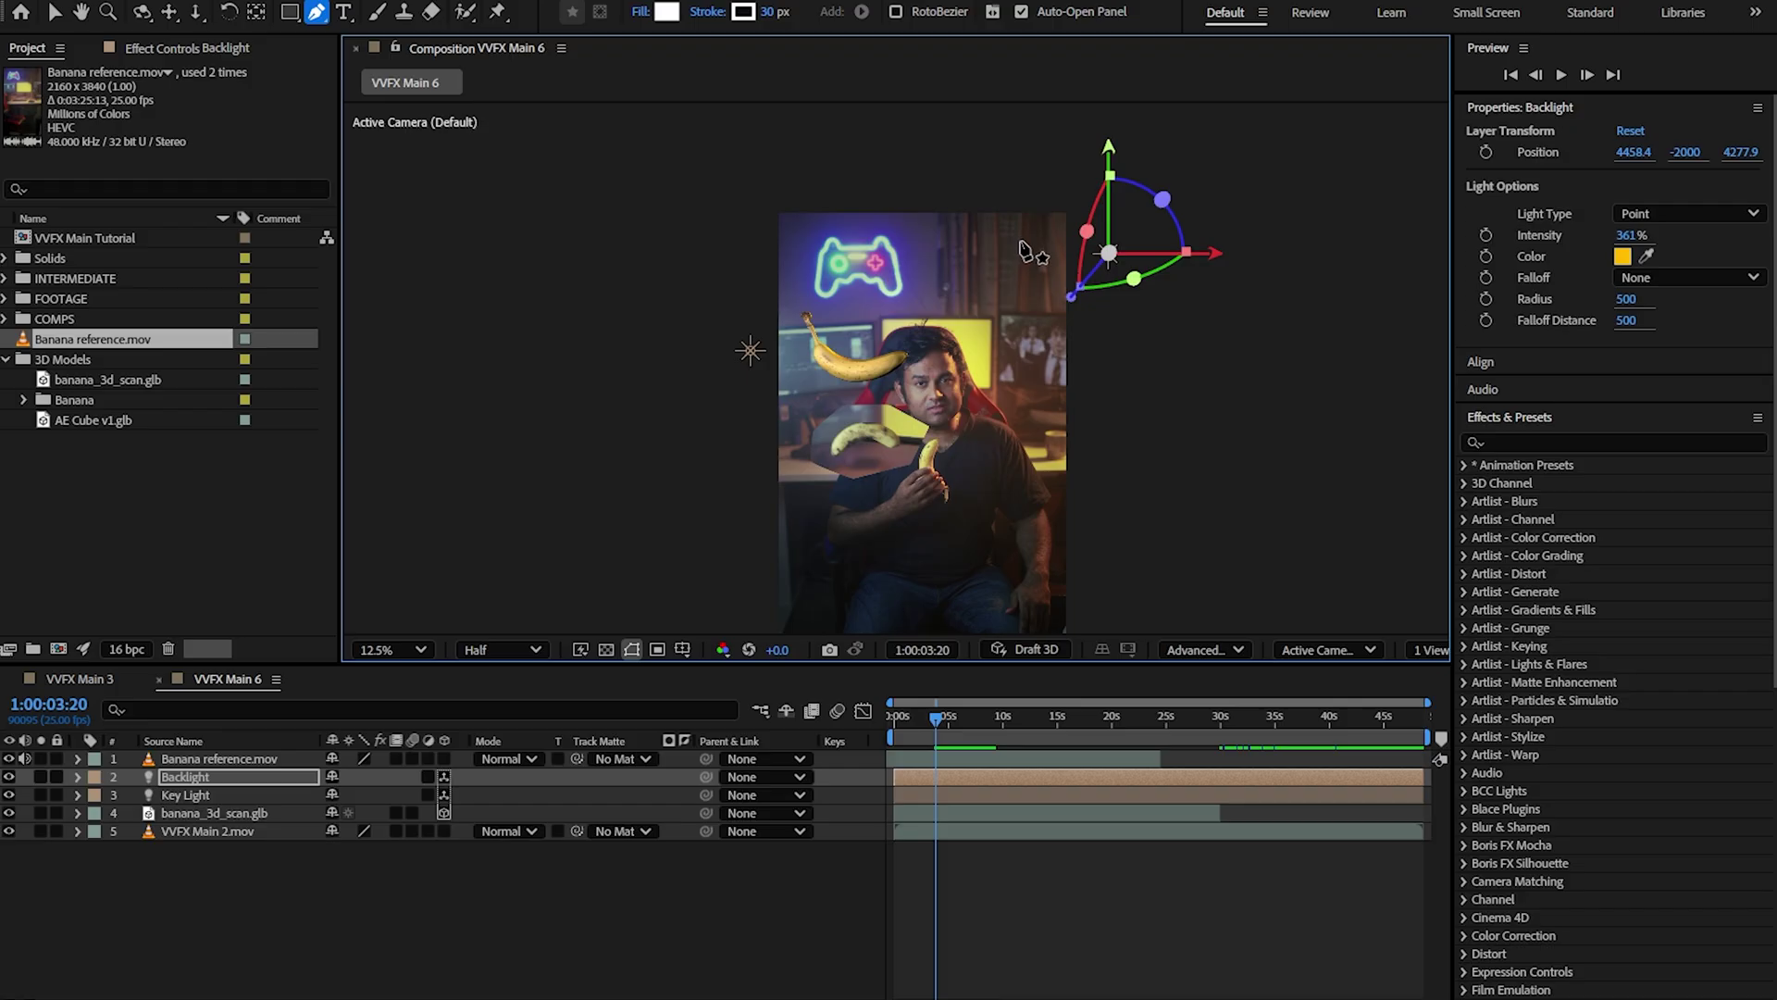
# Duplicate the Key Light layer to create Key Light 2.
pyautogui.scroll(2, 953, 271)
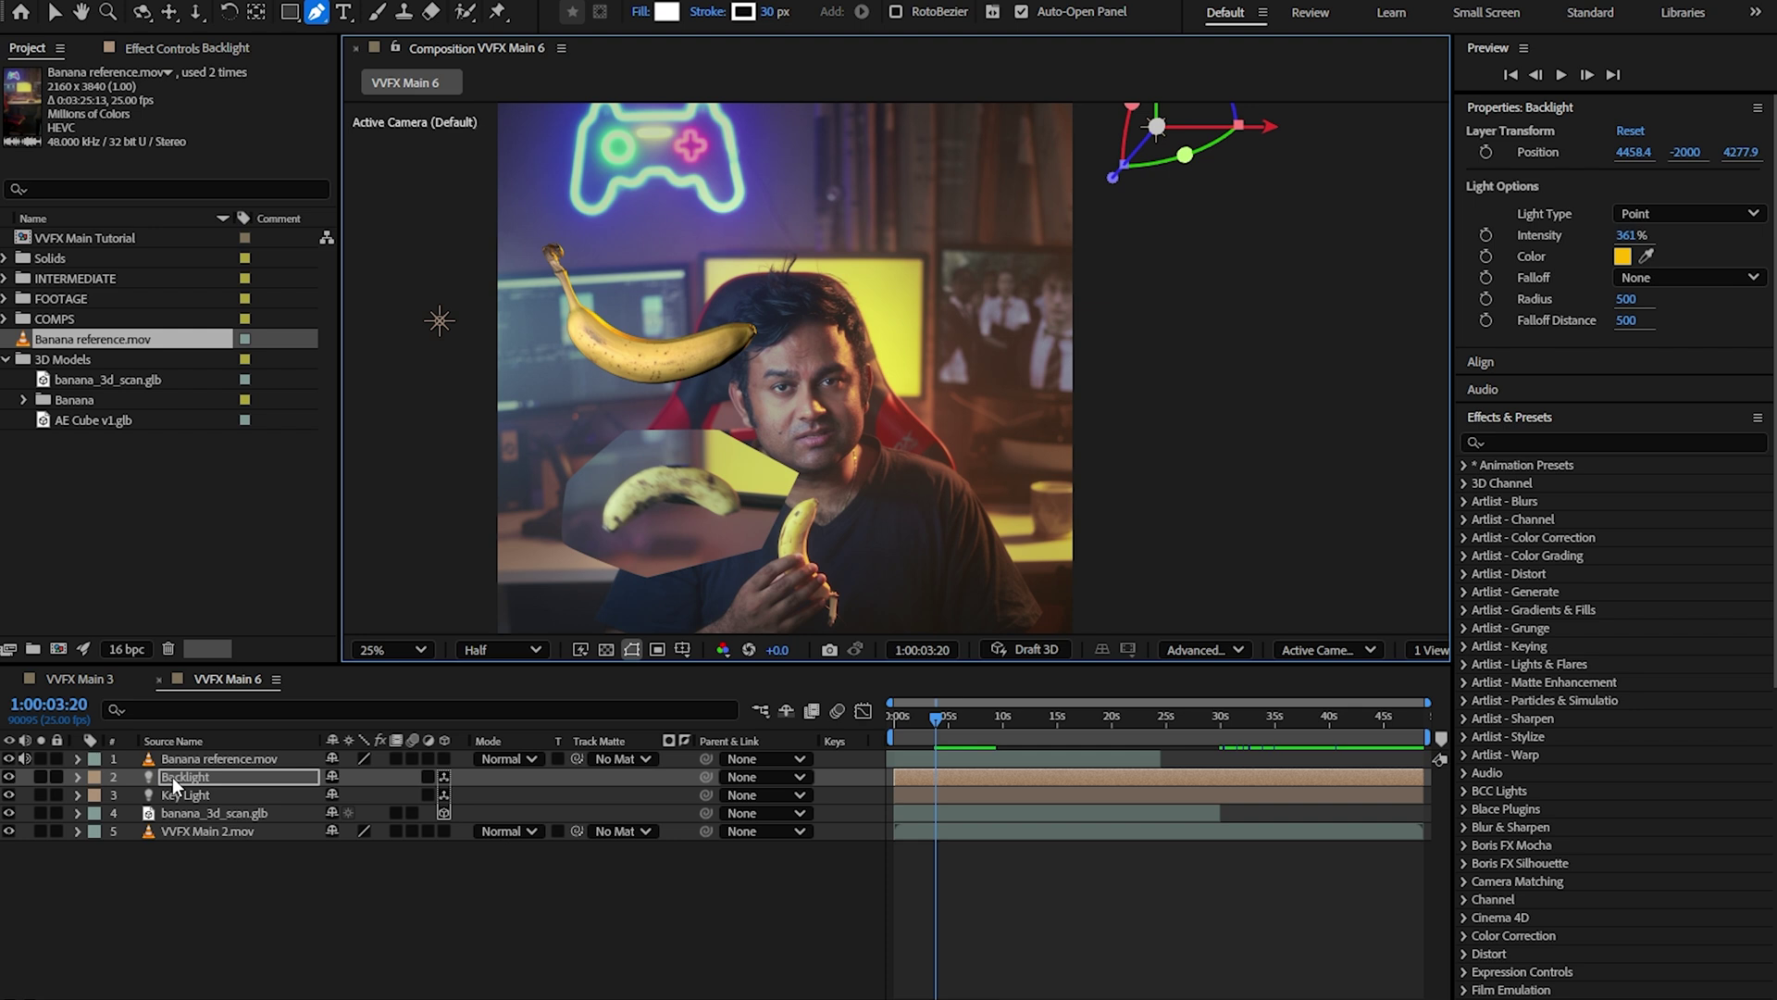
pyautogui.click(200, 874)
pyautogui.click(189, 784)
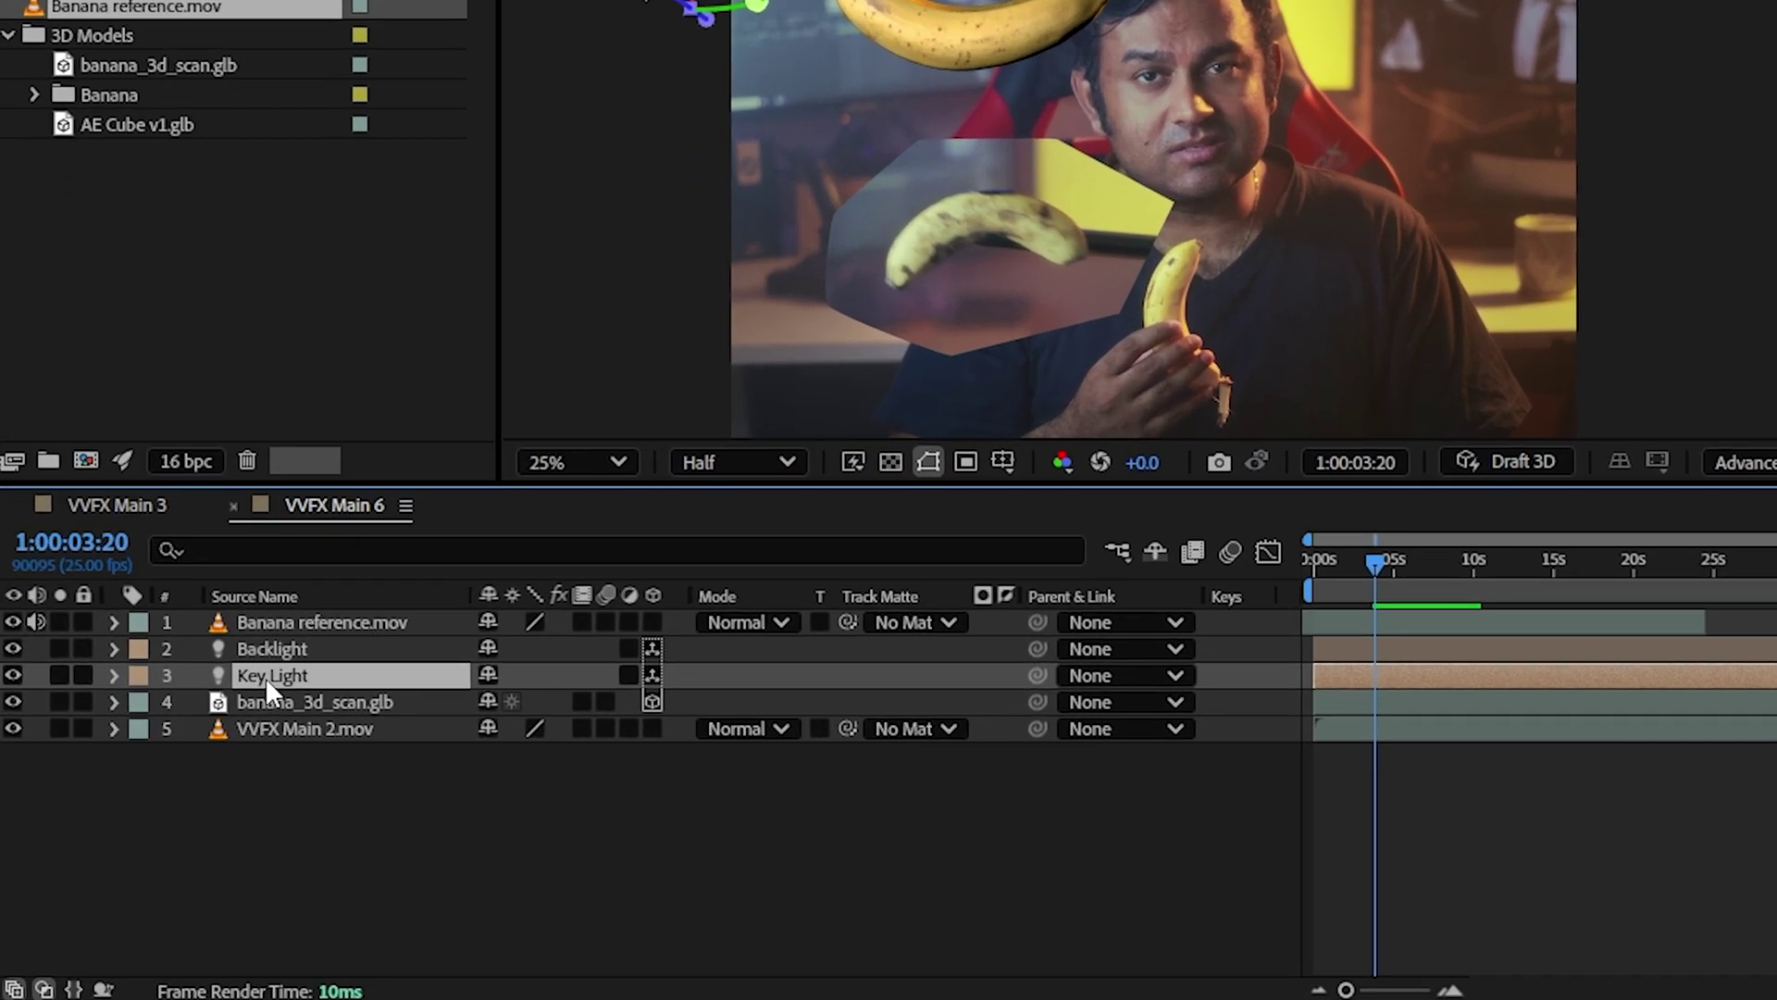
pyautogui.hotkey('ctrl', 'd')
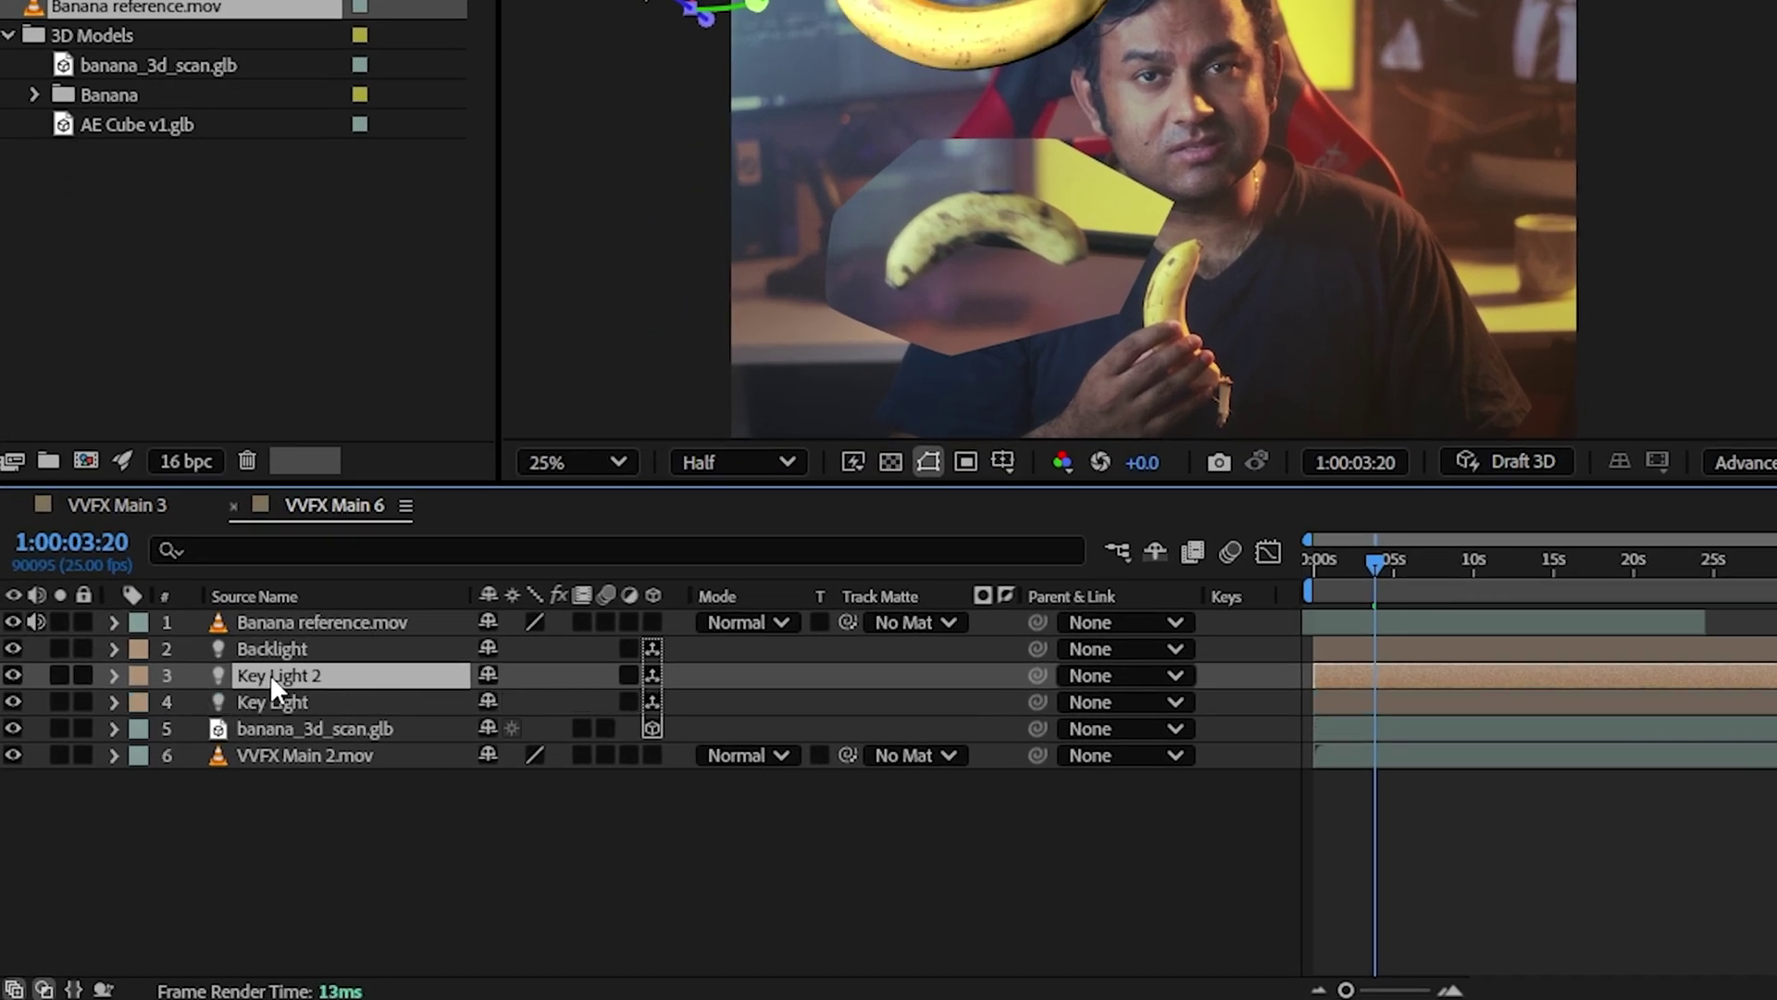
pyautogui.rightClick(271, 674)
pyautogui.press('Escape')
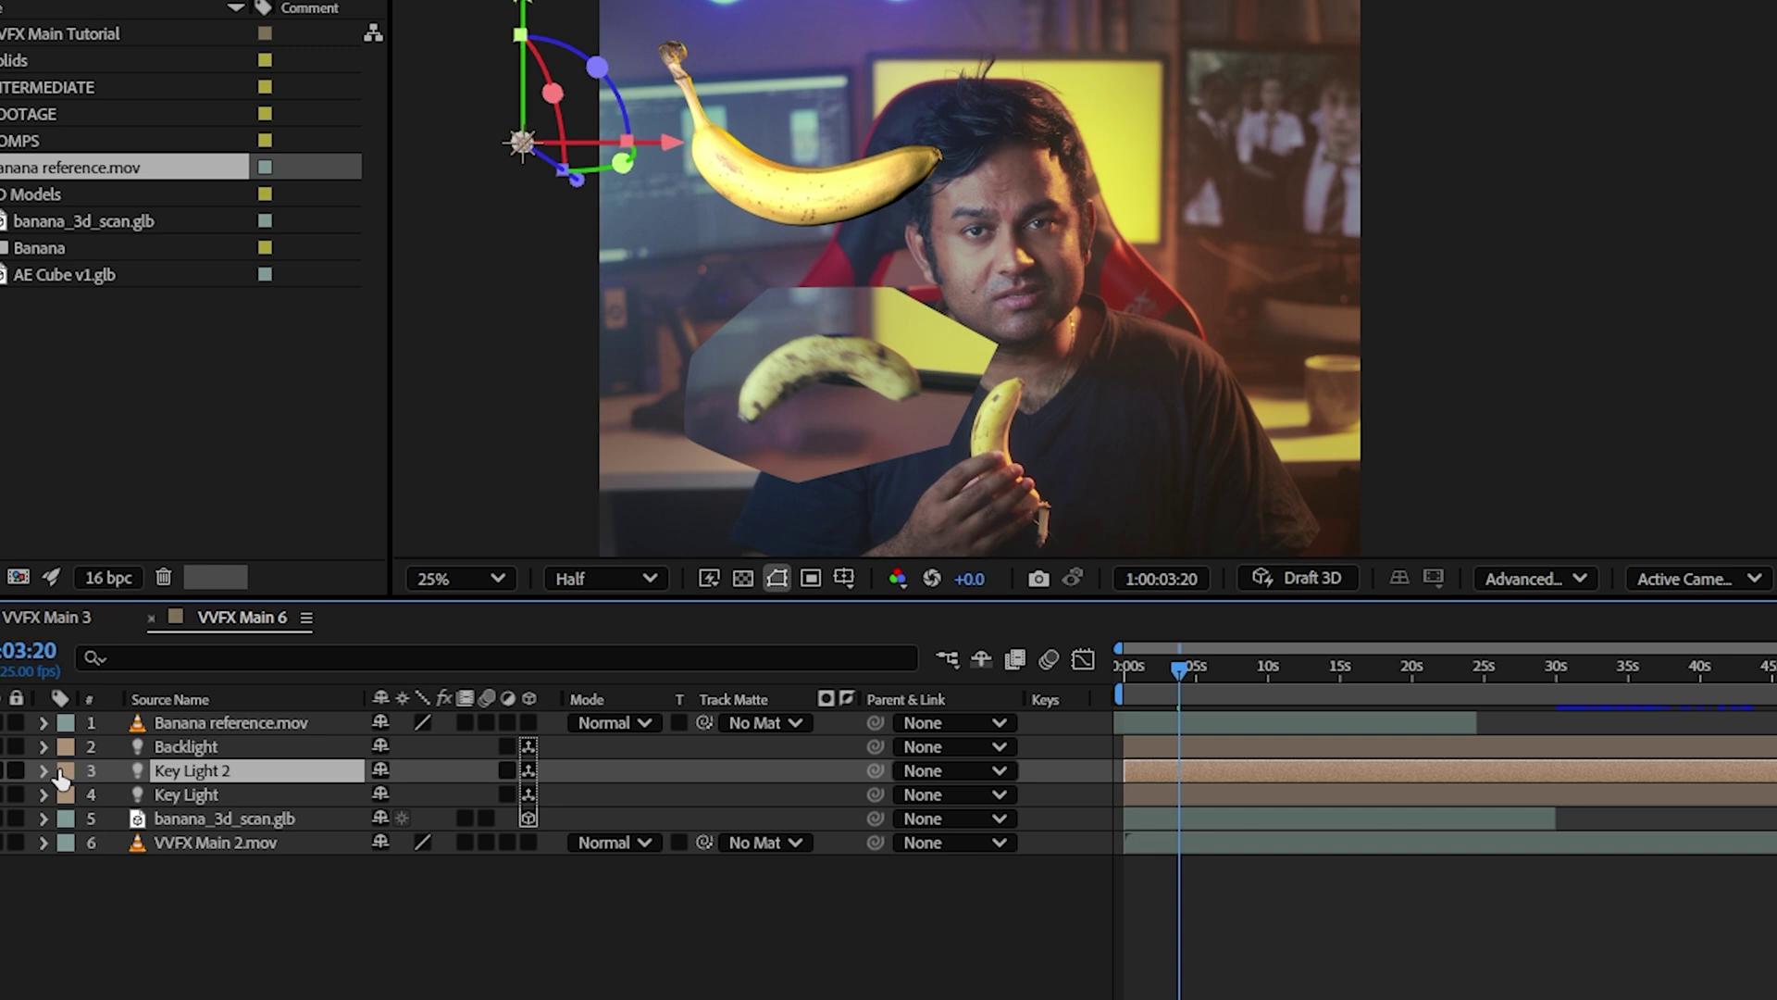
# Change Key Light 2's light type to Ambient.
pyautogui.click(42, 771)
pyautogui.click(66, 820)
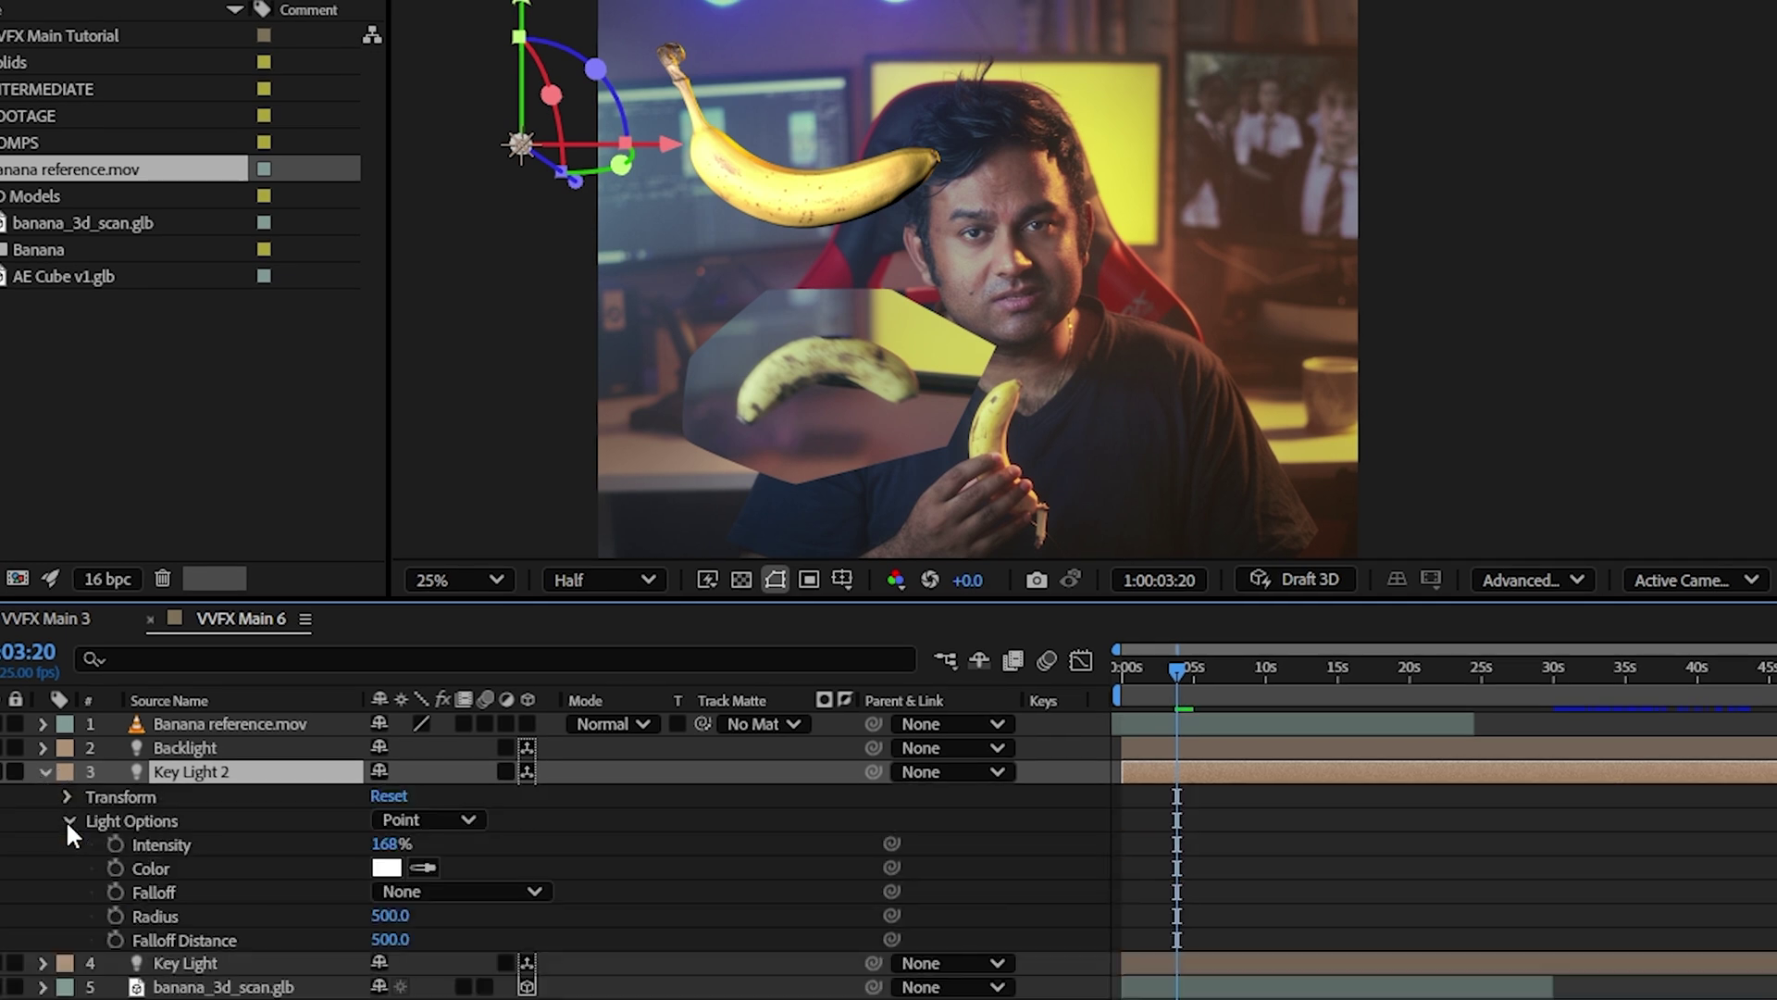
pyautogui.click(397, 820)
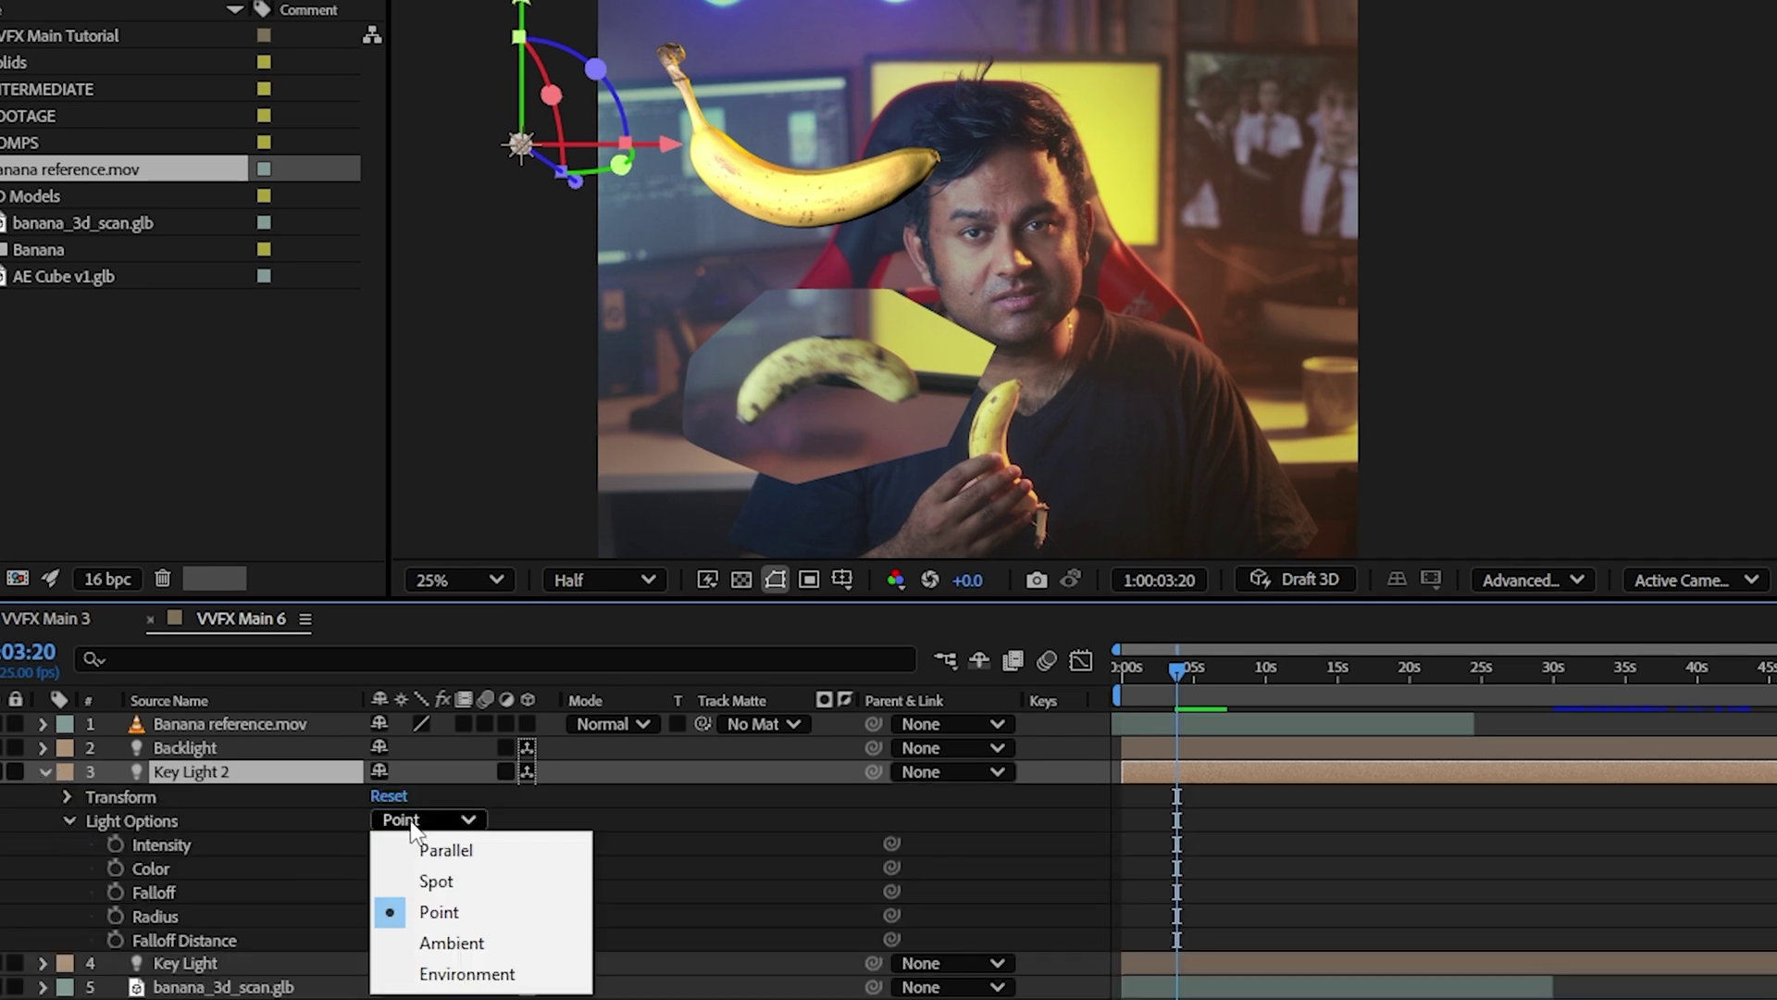
pyautogui.click(448, 940)
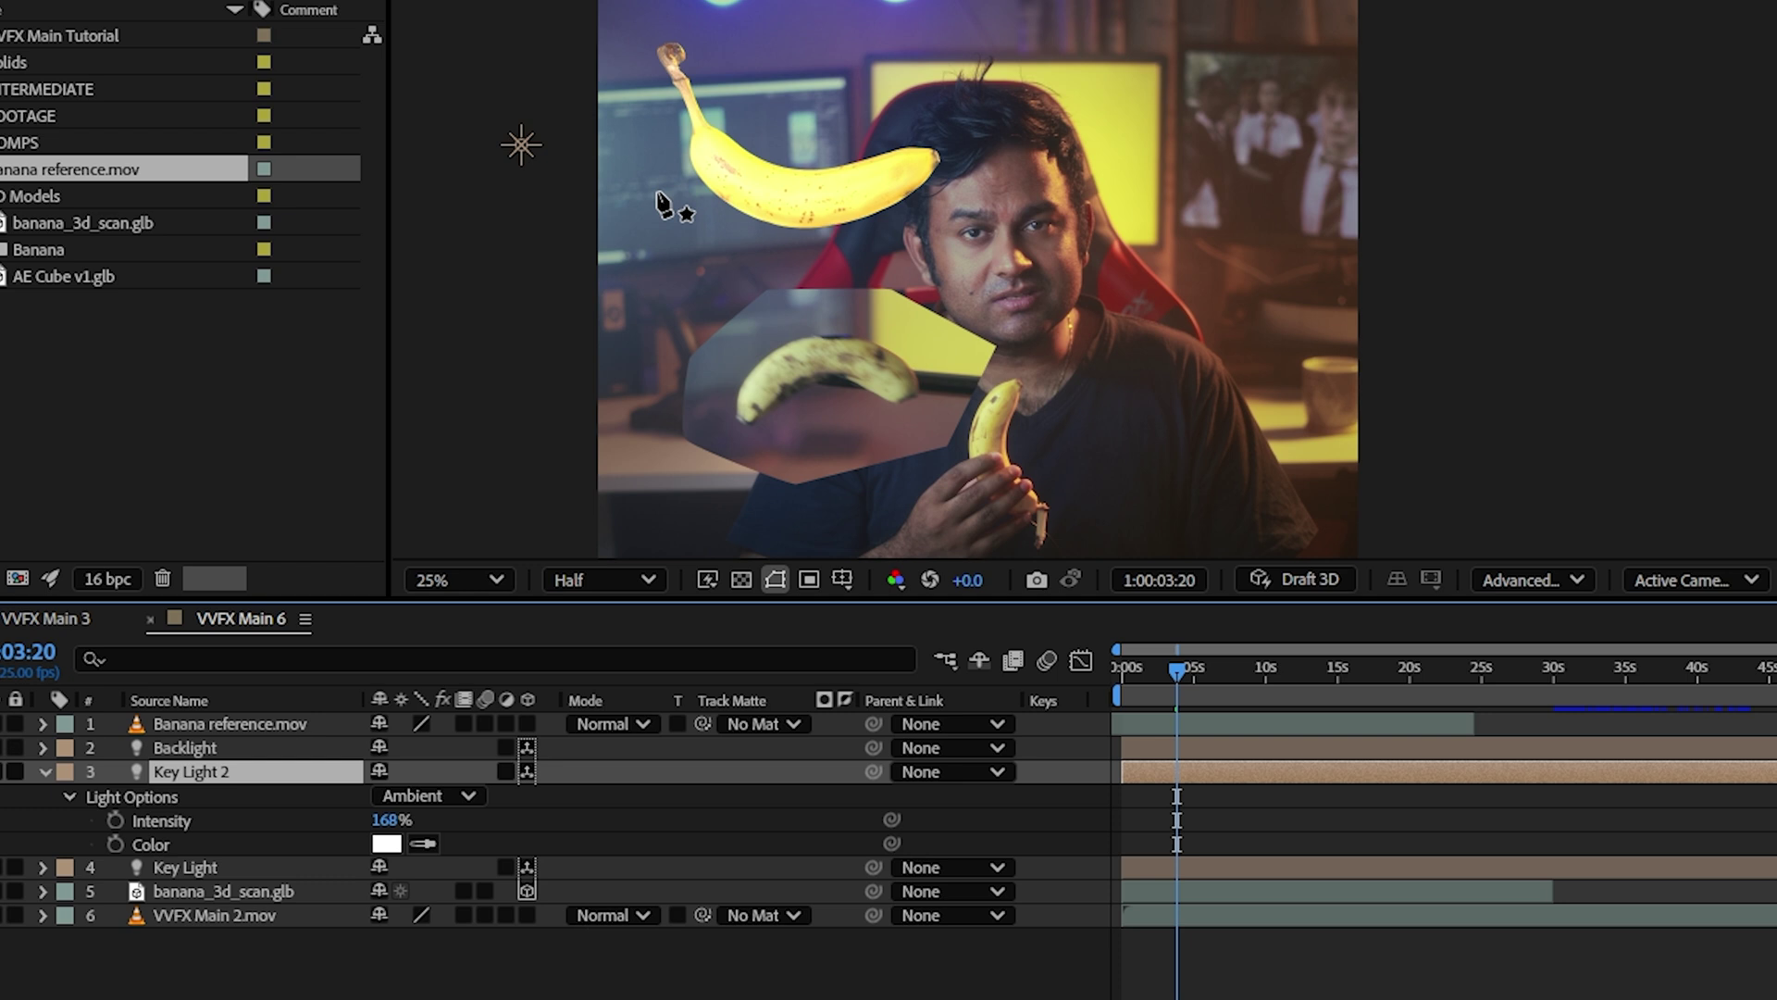
# Set Key Light 2's intensity to 99%, then adjust it to about 91%.
pyautogui.press(',')
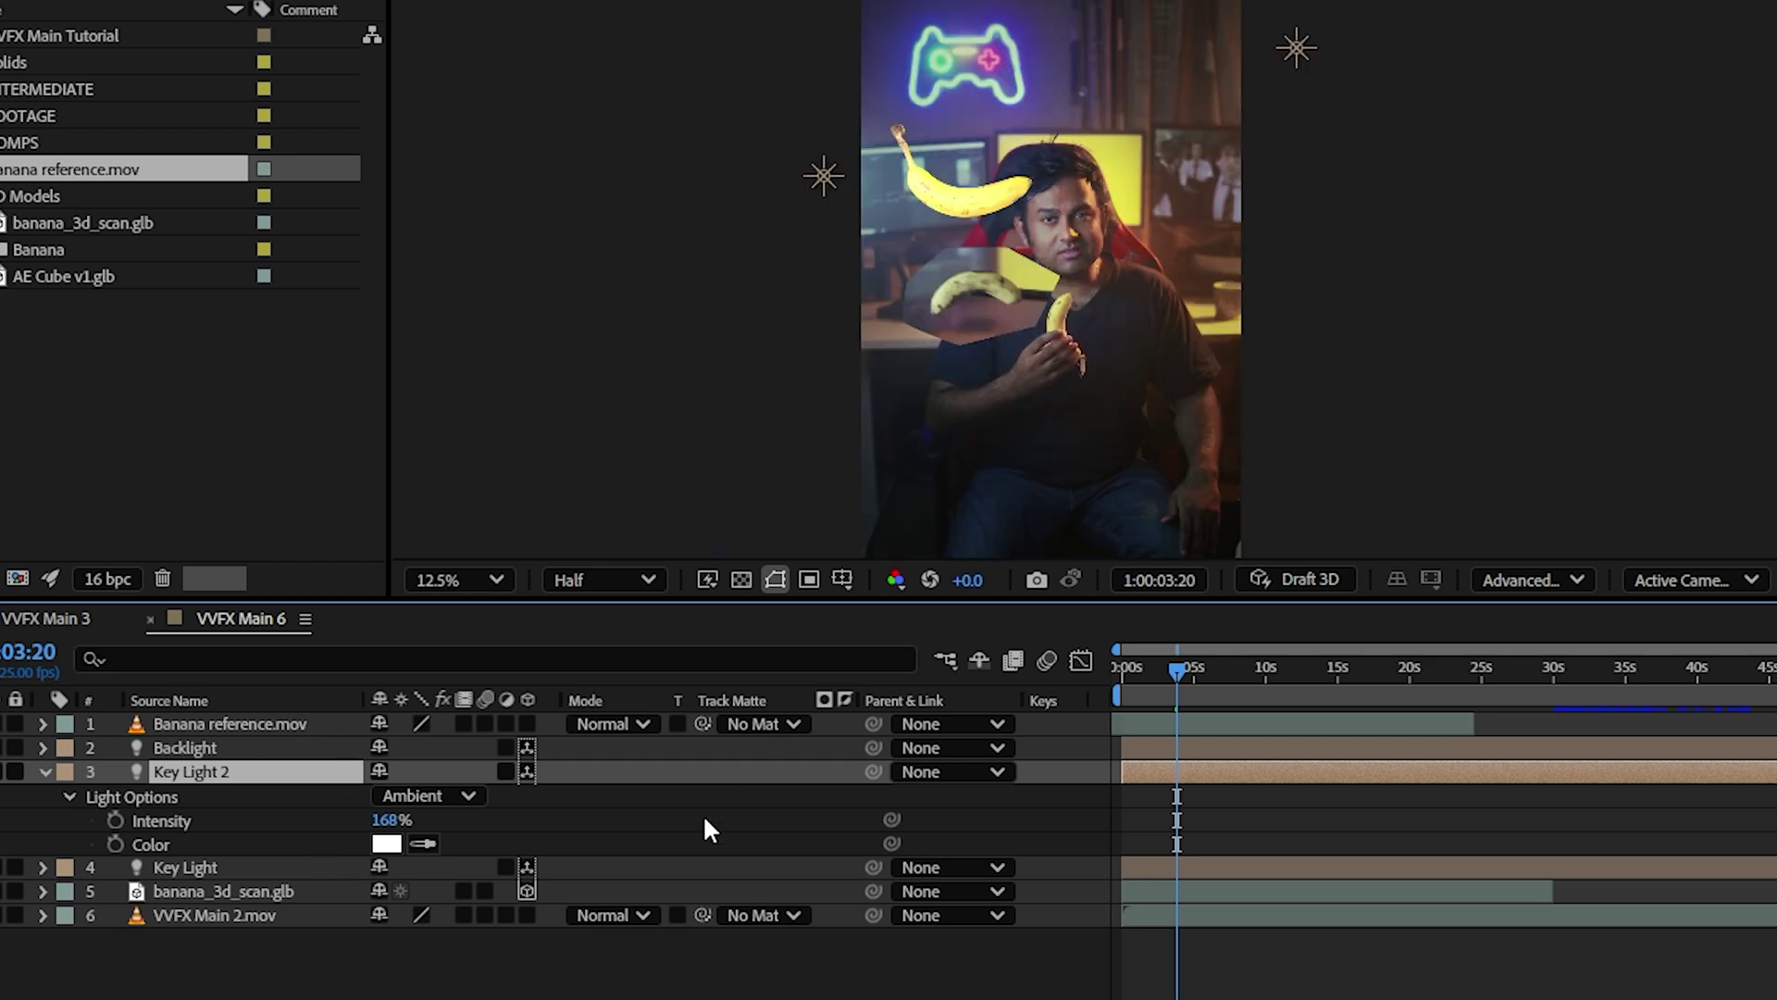
pyautogui.scroll(1, 1127, 208)
pyautogui.click(387, 820)
pyautogui.write('99')
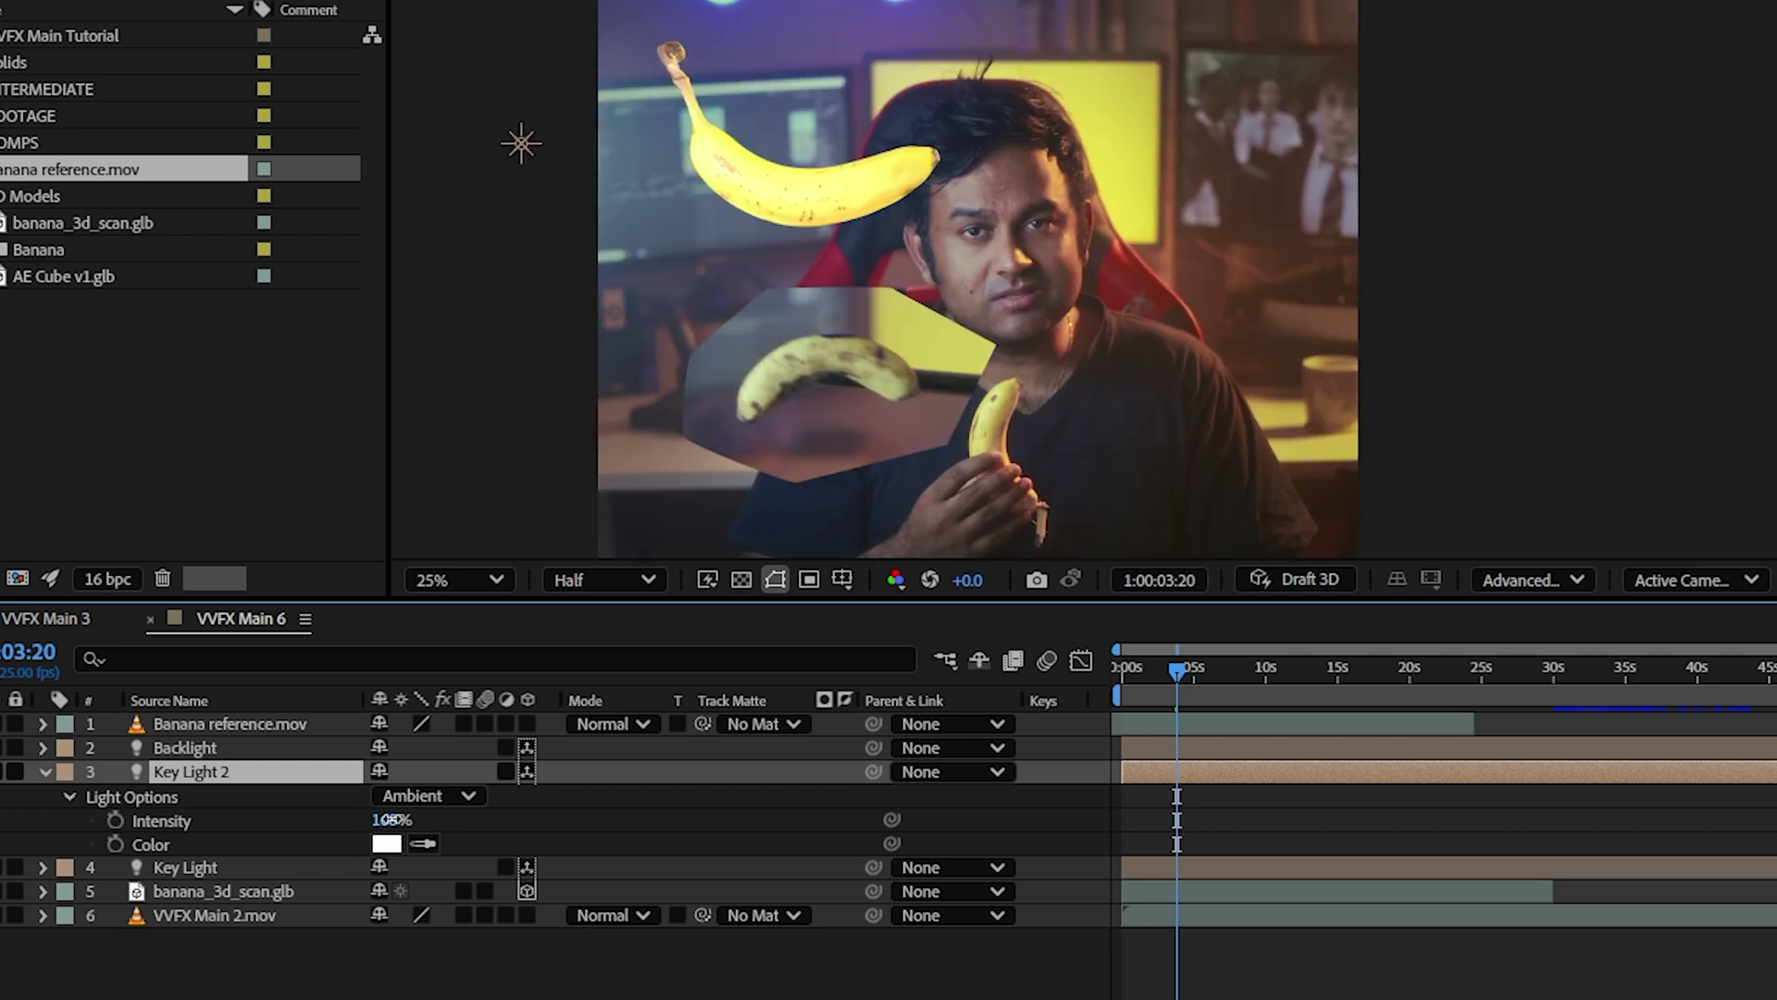
pyautogui.press('Return')
pyautogui.moveTo(278, 814); pyautogui.dragTo(266, 815)
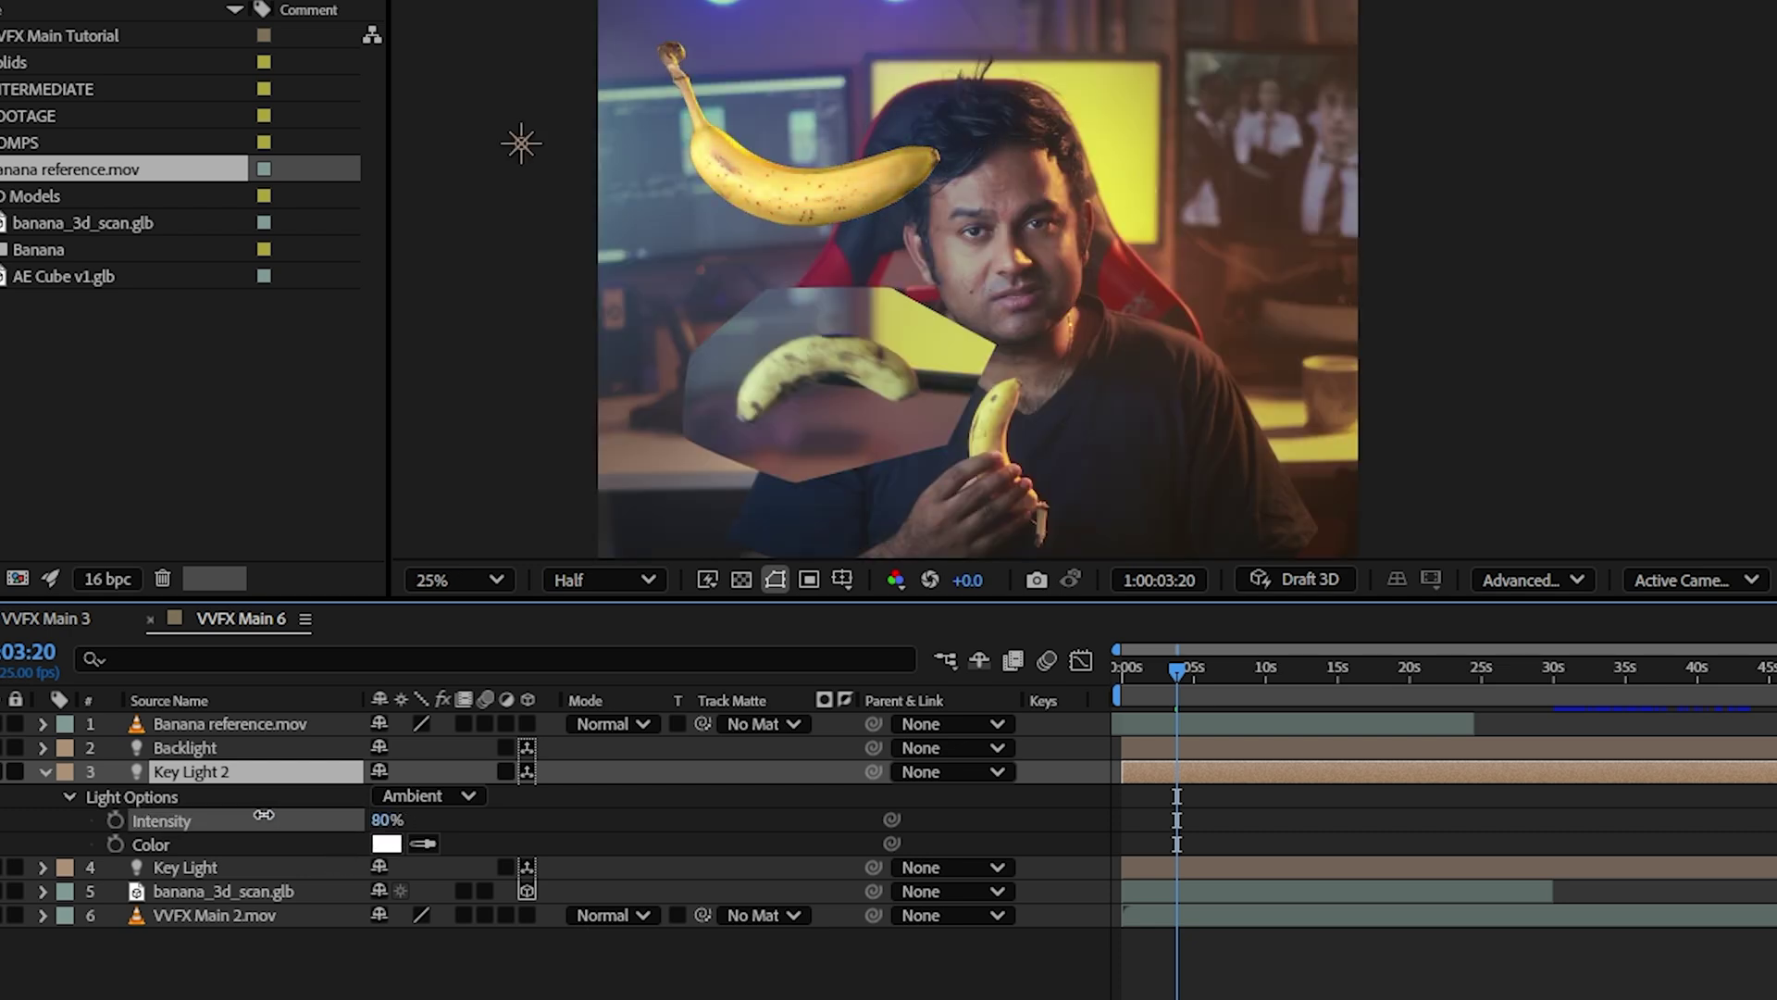
pyautogui.press('.')
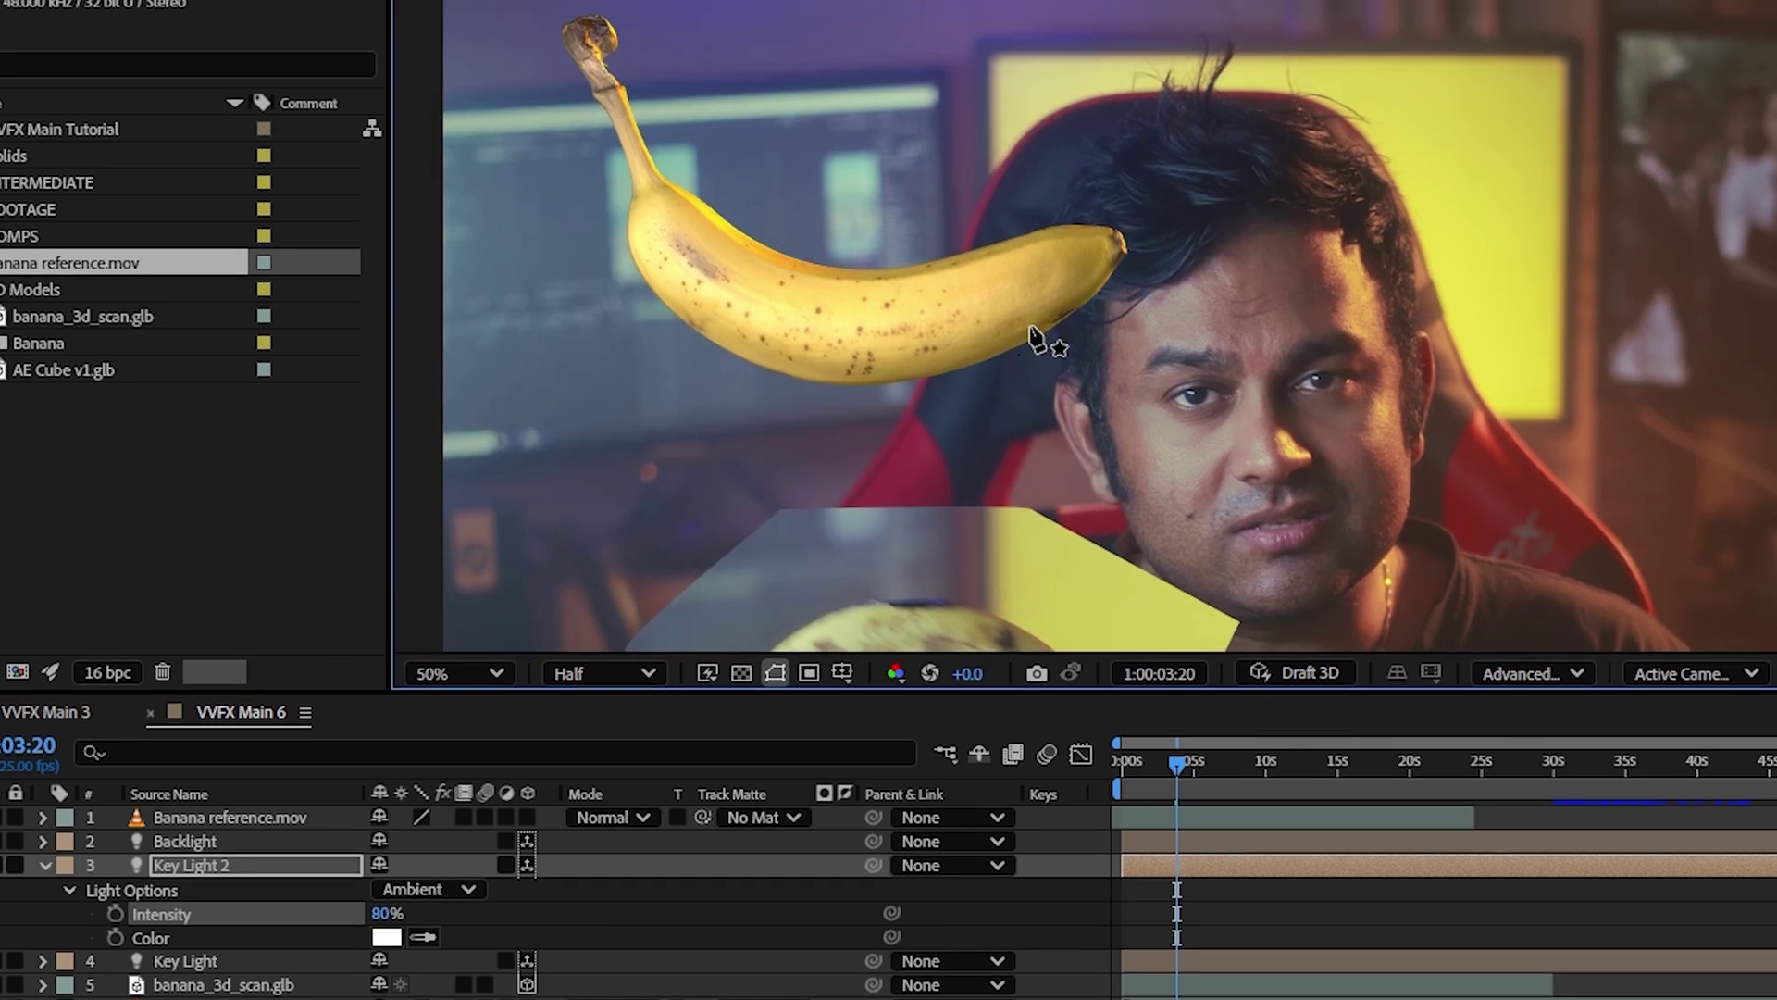
pyautogui.moveTo(380, 913); pyautogui.dragTo(387, 911)
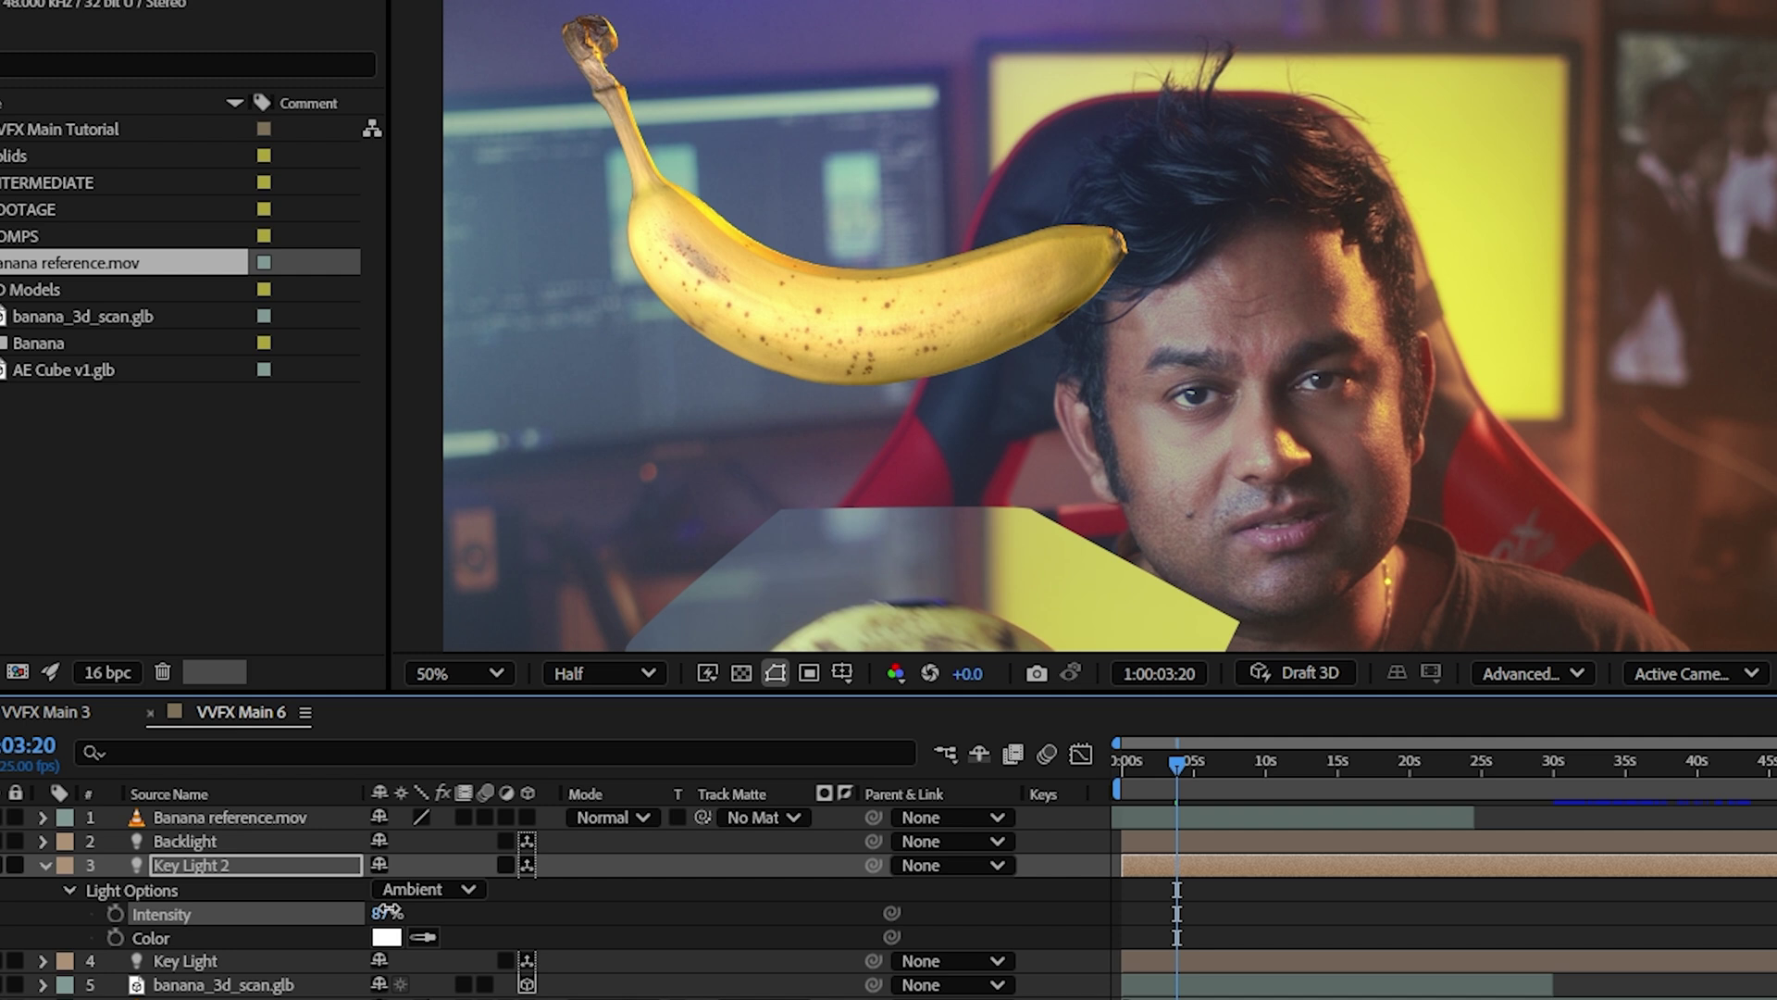
pyautogui.scroll(-2, 1058, 312)
pyautogui.moveTo(1051, 285); pyautogui.dragTo(773, 144)
# Rename the second key light layer to Ambient Light.
pyautogui.click(44, 864)
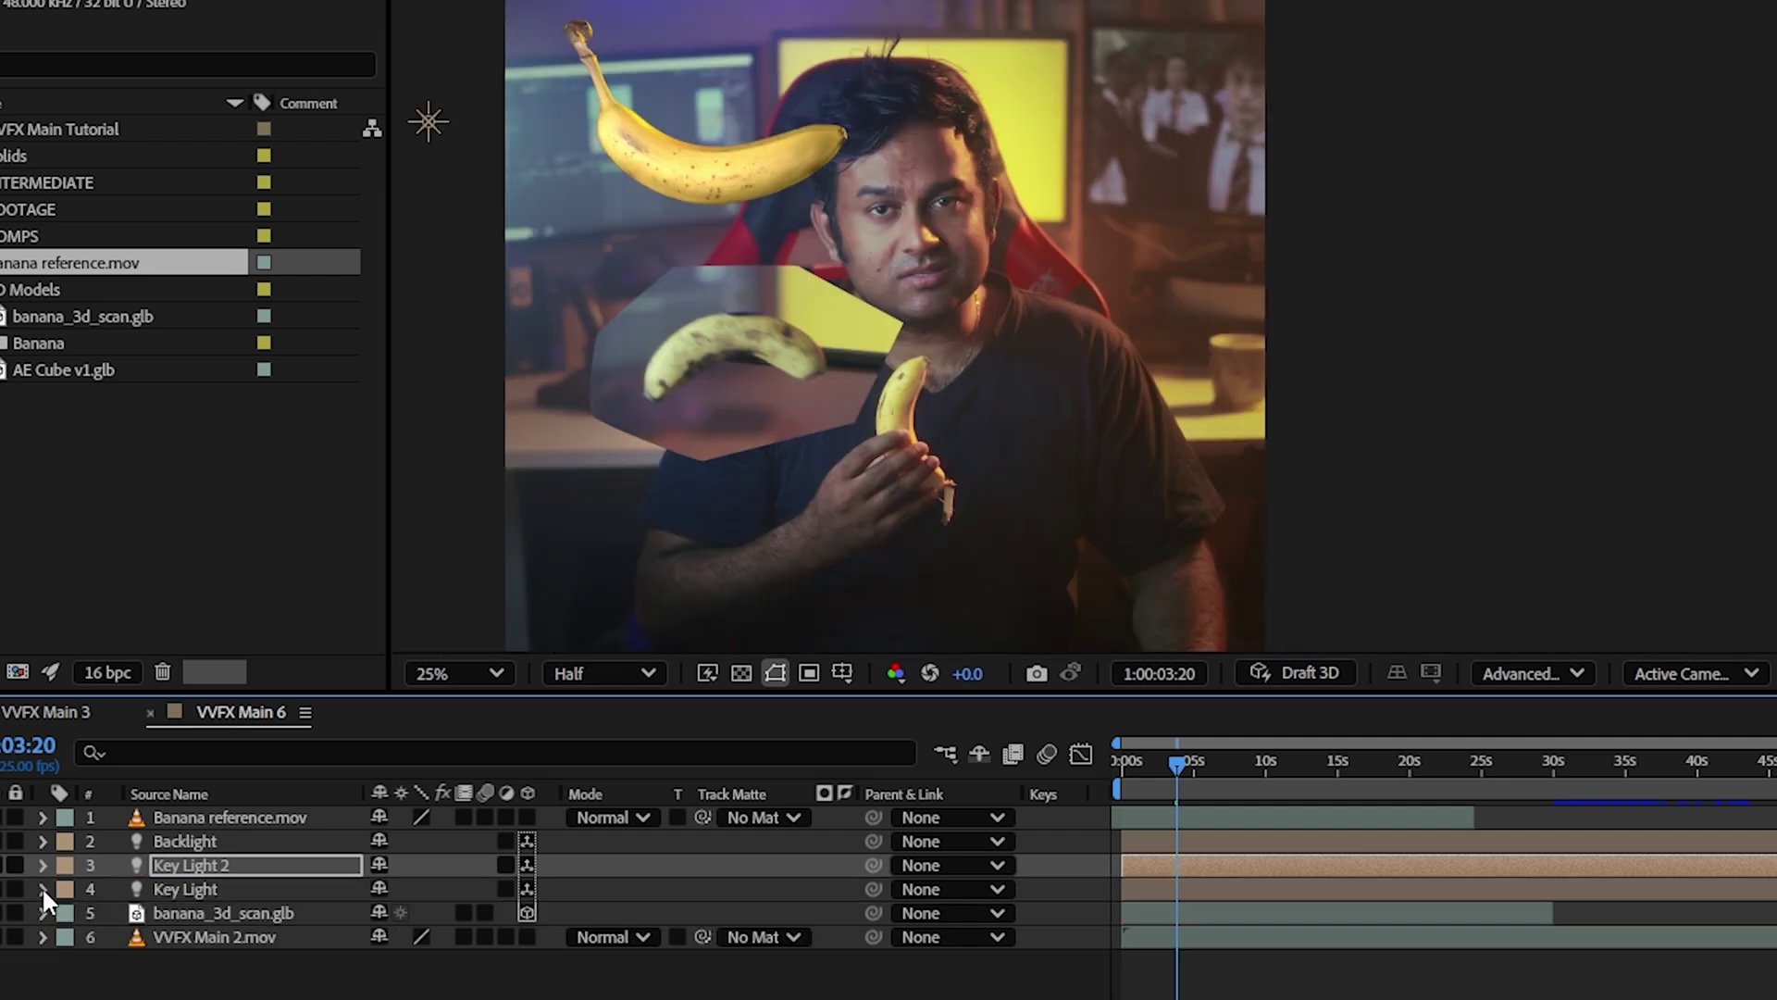
pyautogui.click(41, 885)
pyautogui.click(44, 887)
pyautogui.rightClick(208, 865)
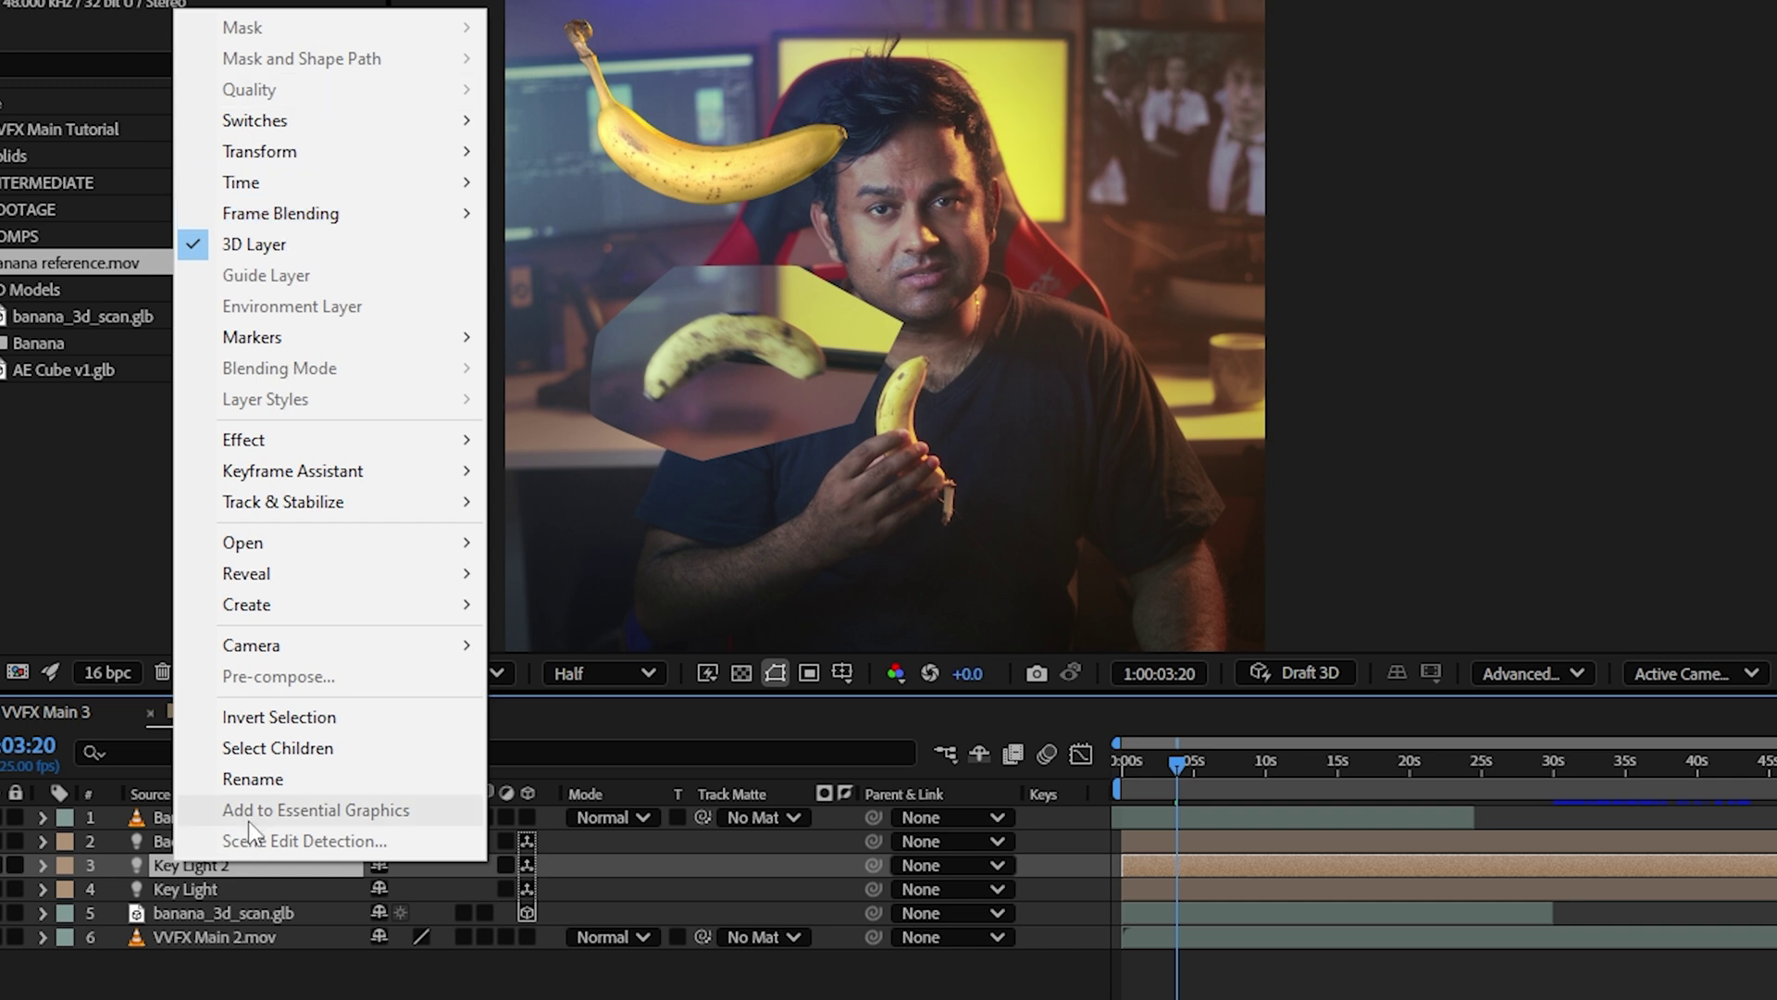
pyautogui.click(252, 779)
pyautogui.write('Ambient')
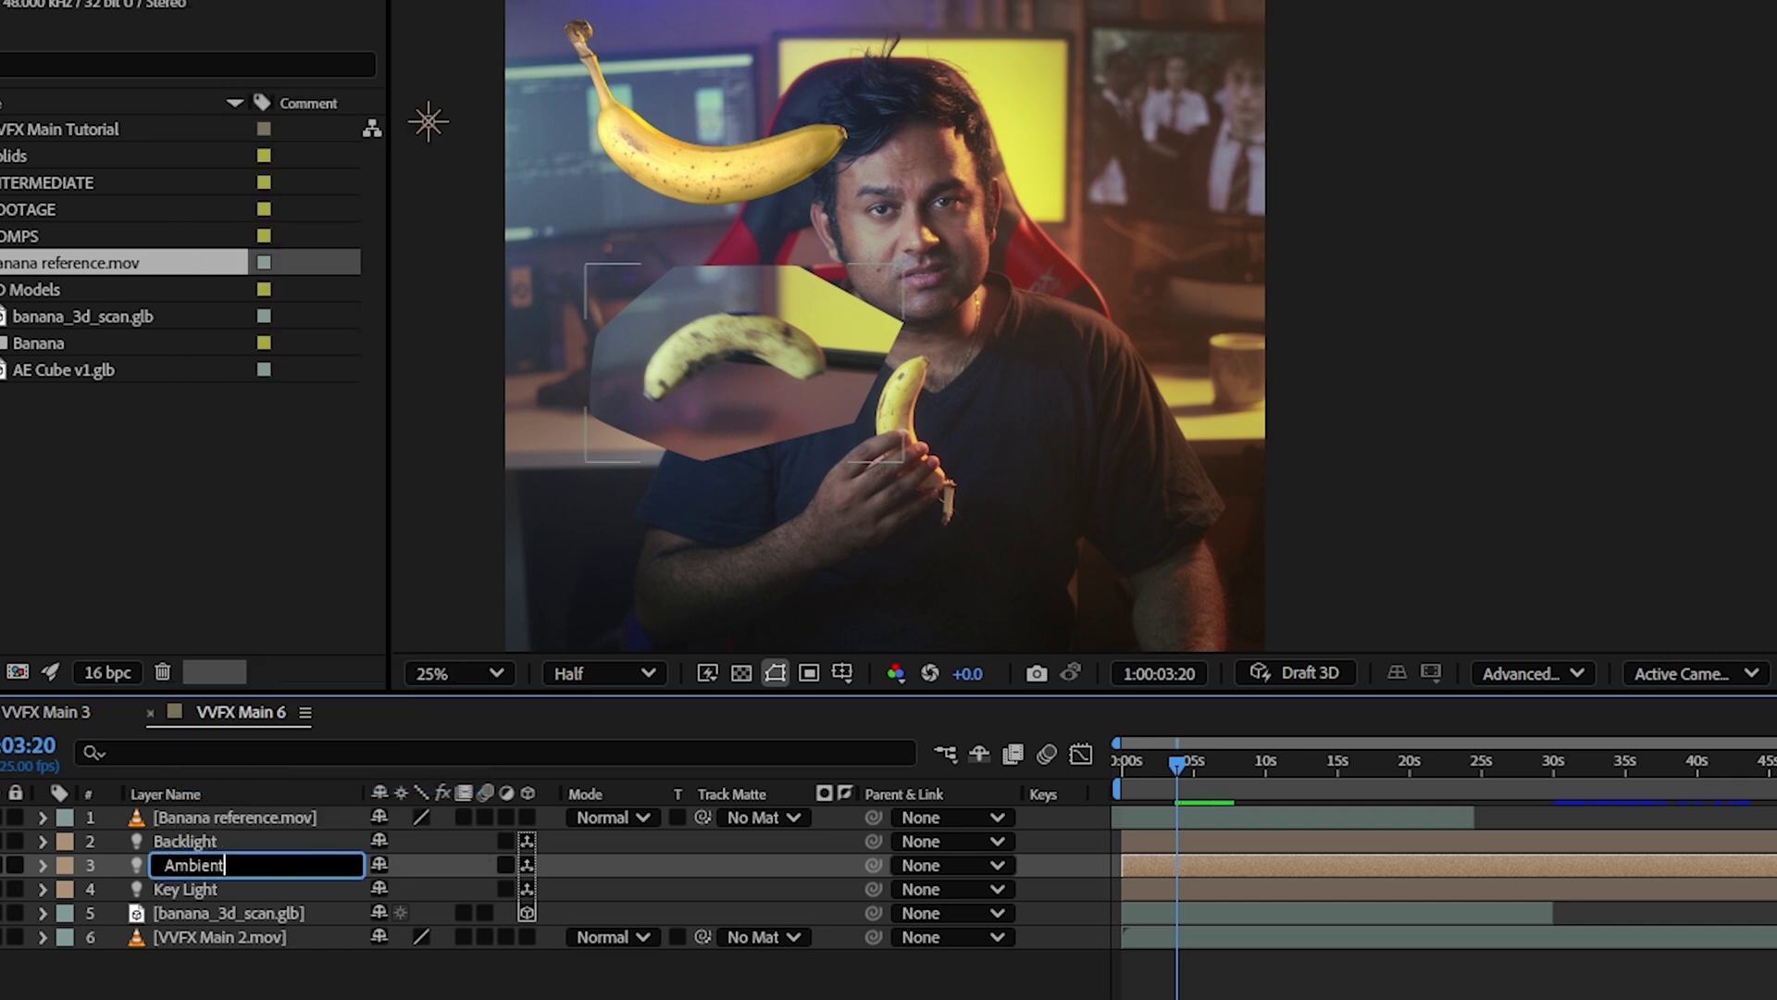
pyautogui.press('Return')
# Lower the Key Light's intensity to about 138%.
pyautogui.click(44, 889)
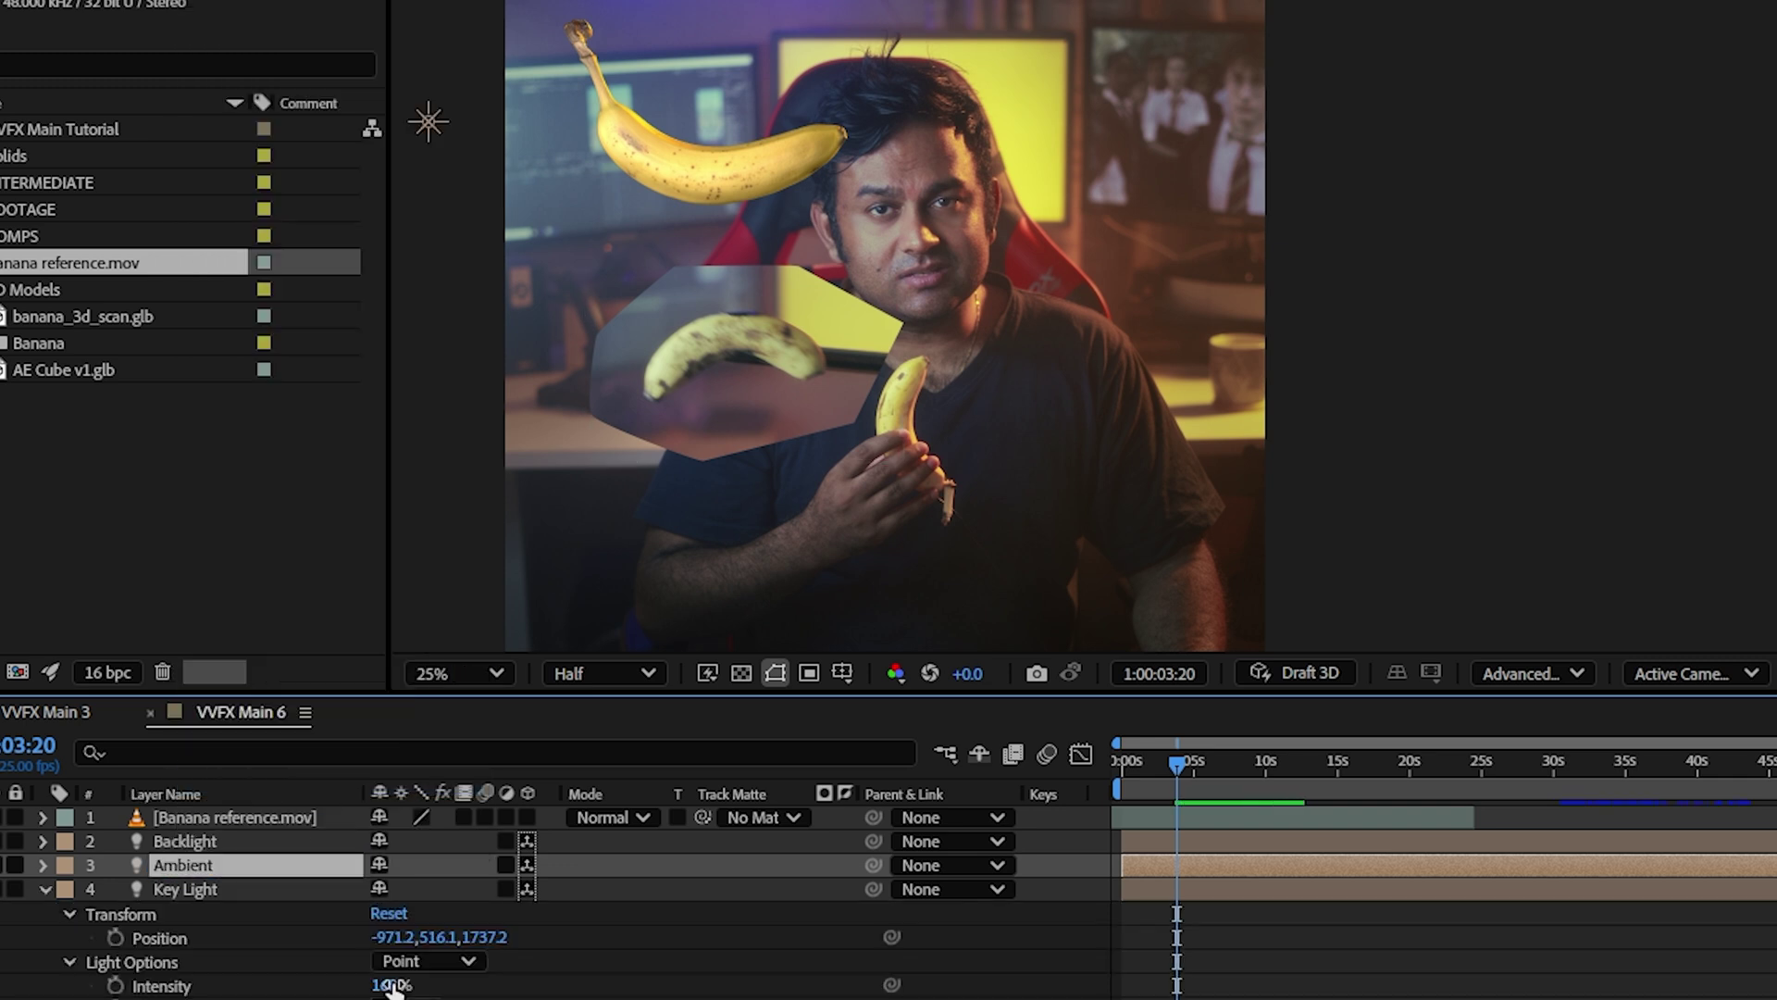
pyautogui.moveTo(397, 989); pyautogui.dragTo(361, 983)
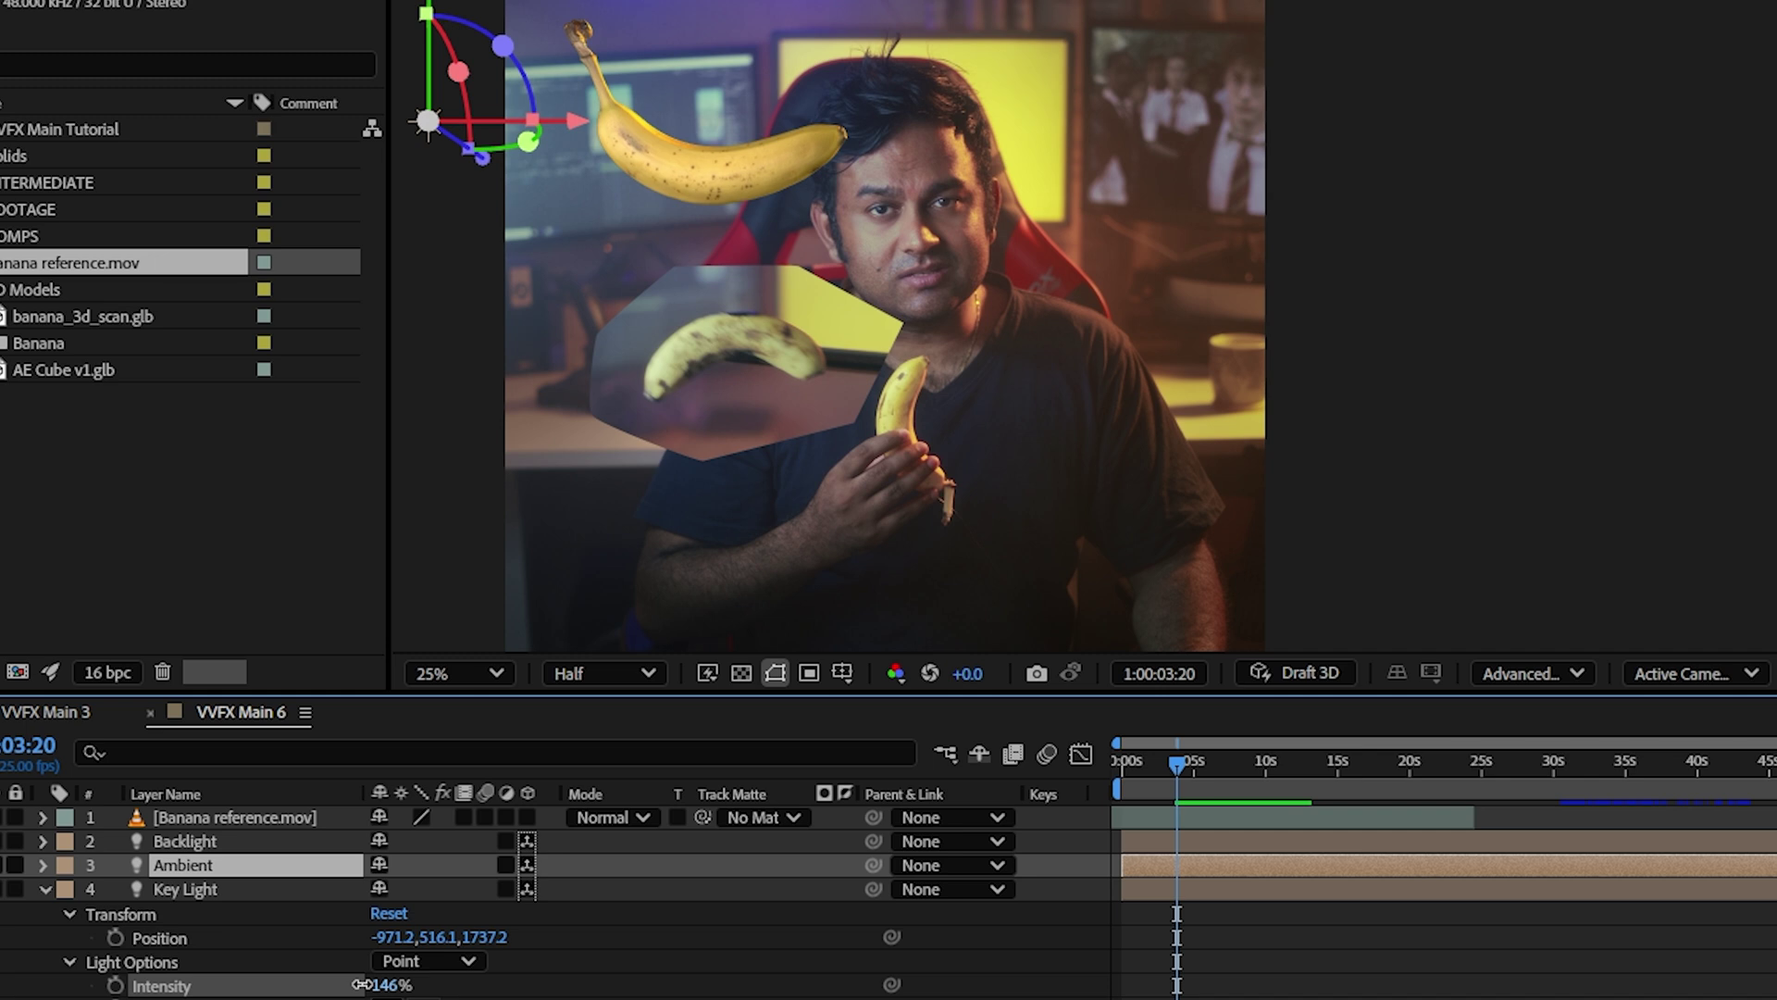
pyautogui.moveTo(356, 984); pyautogui.dragTo(346, 983)
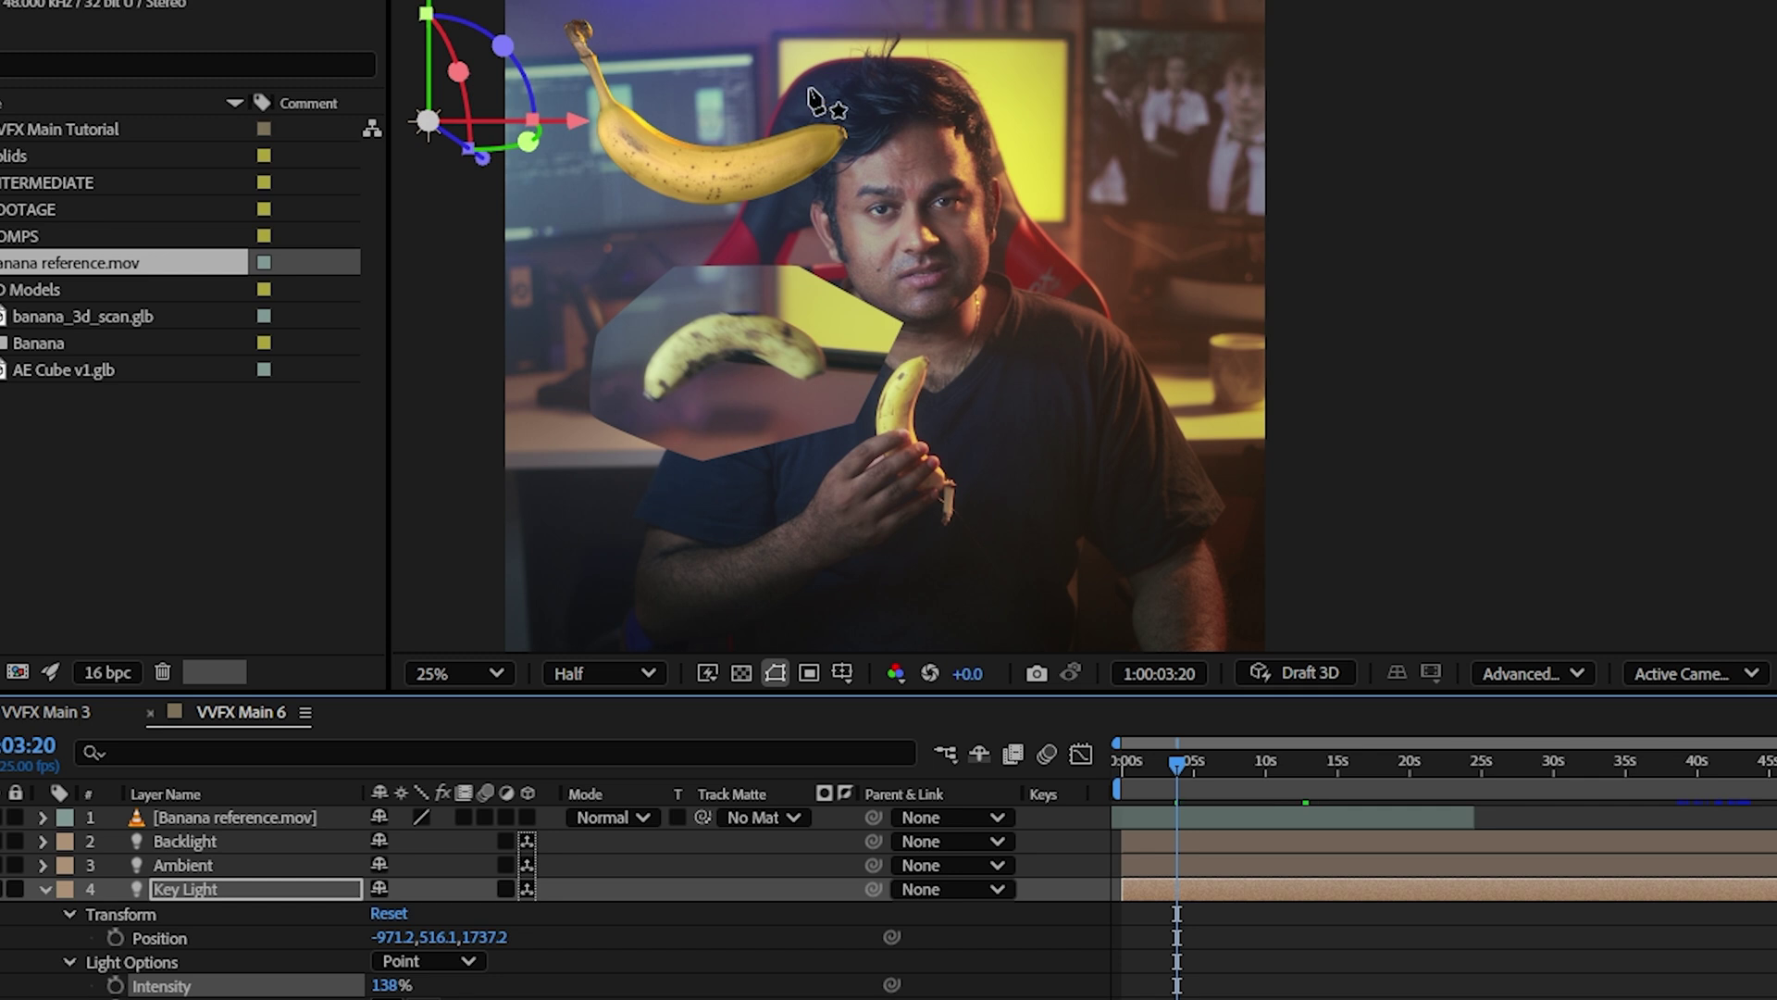
pyautogui.click(44, 889)
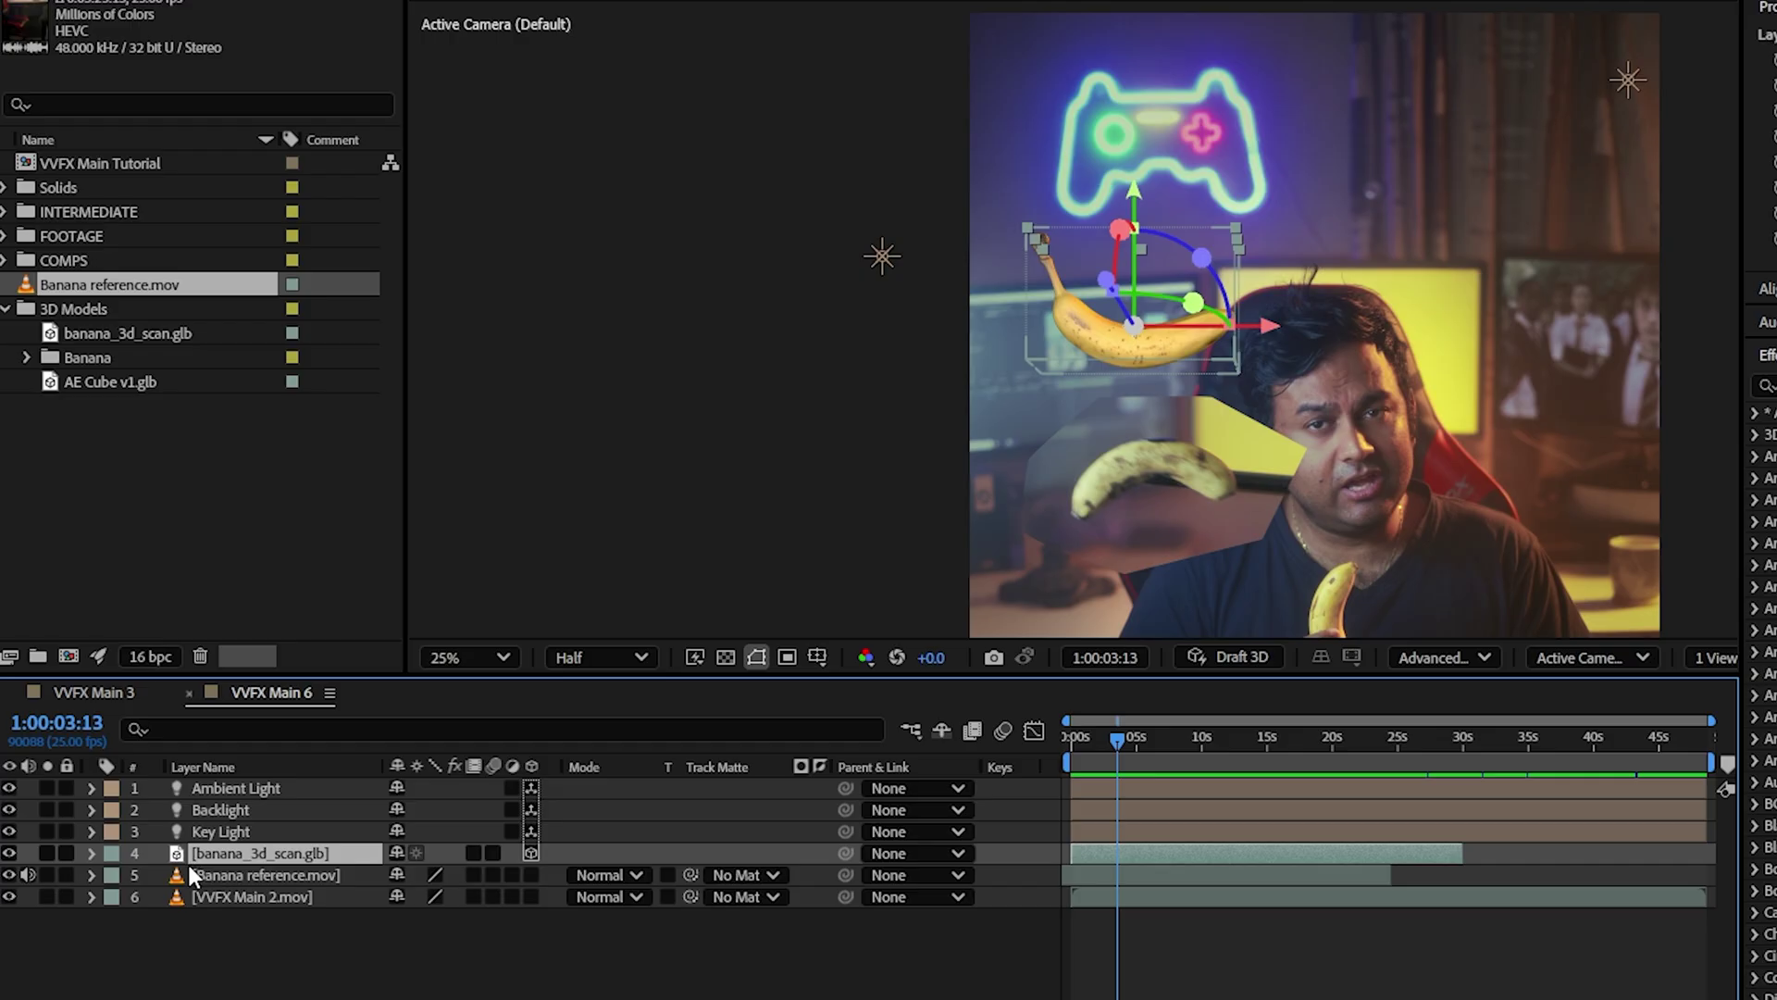
# Duplicate VVFX Main 2.mov, move the copy under the banana scan, and hide it.
pyautogui.click(194, 877)
pyautogui.click(204, 898)
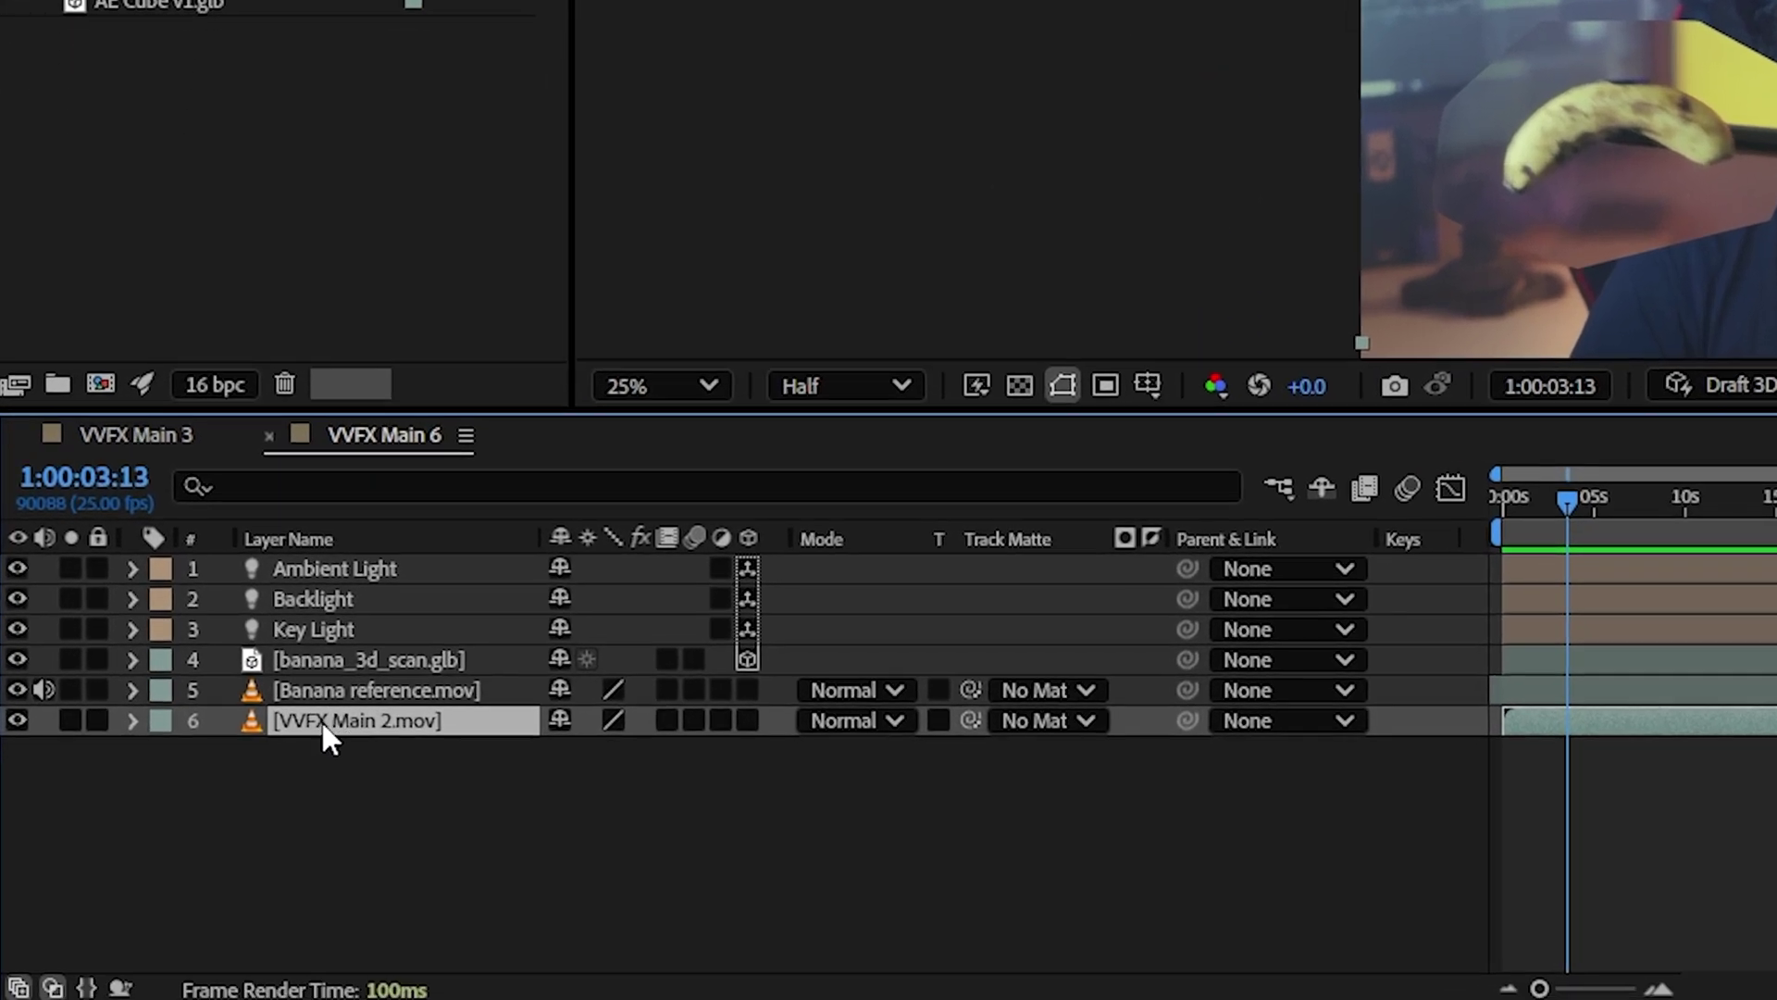
pyautogui.hotkey('ctrl', 'd')
pyautogui.moveTo(296, 721); pyautogui.dragTo(291, 676)
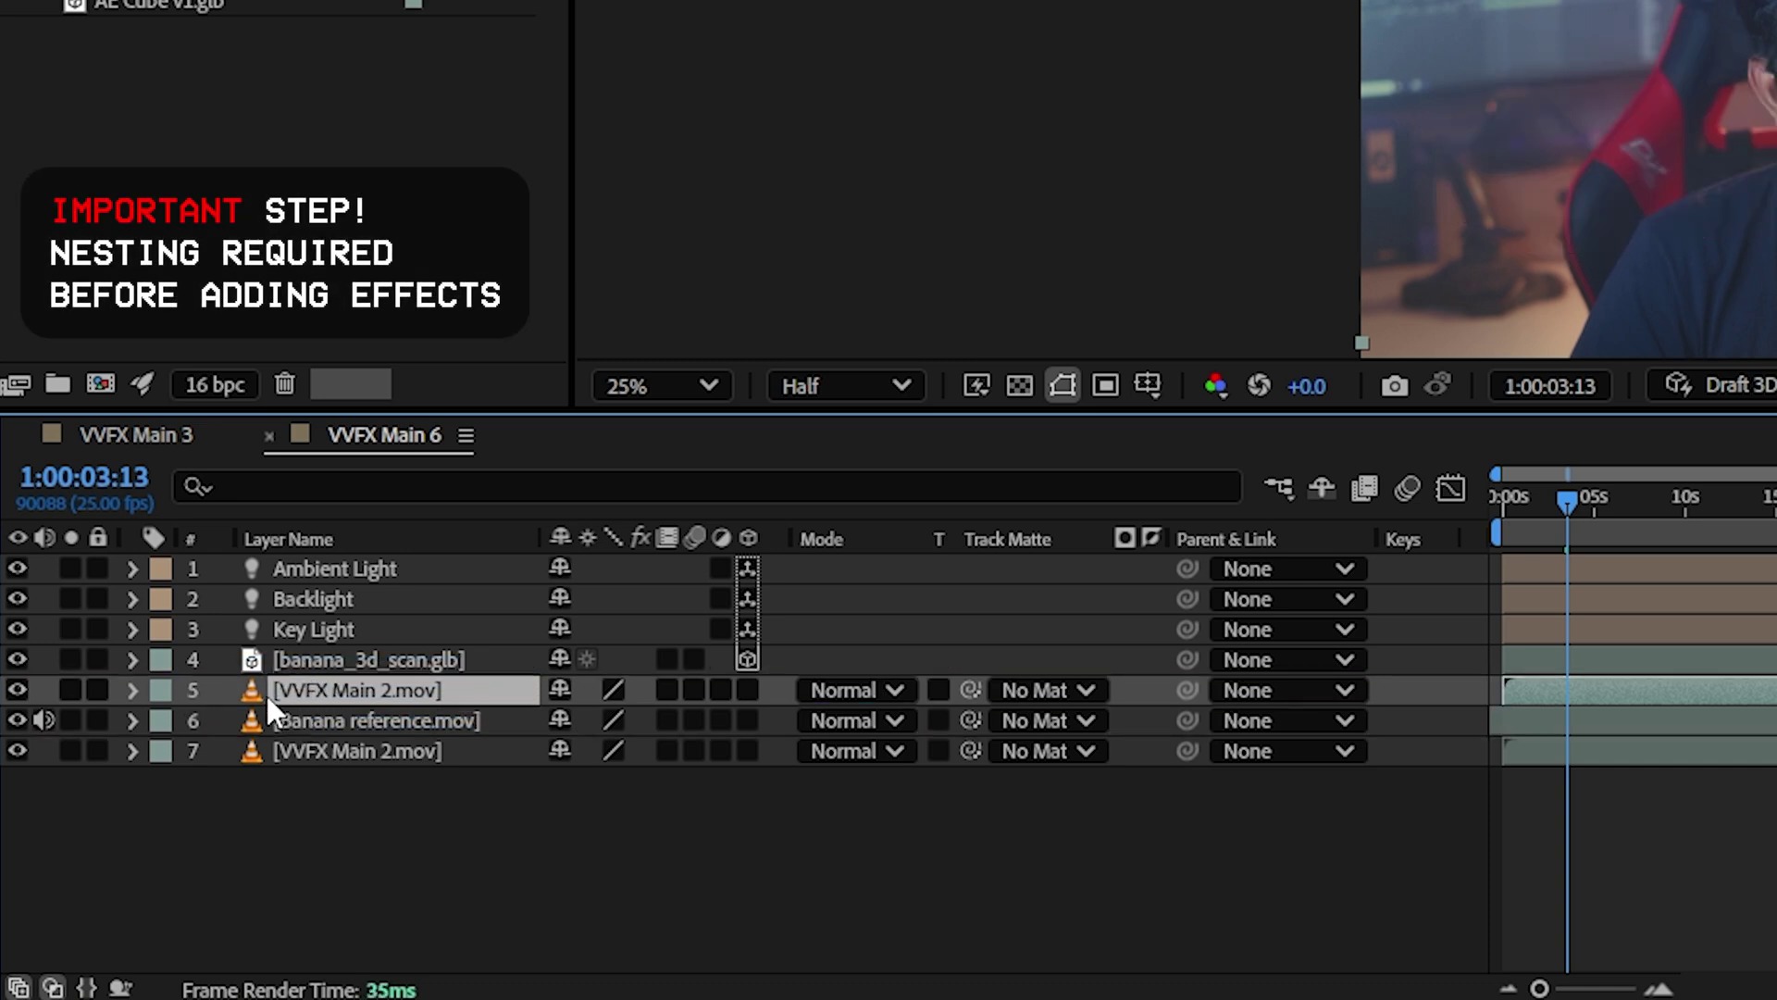
pyautogui.click(9, 689)
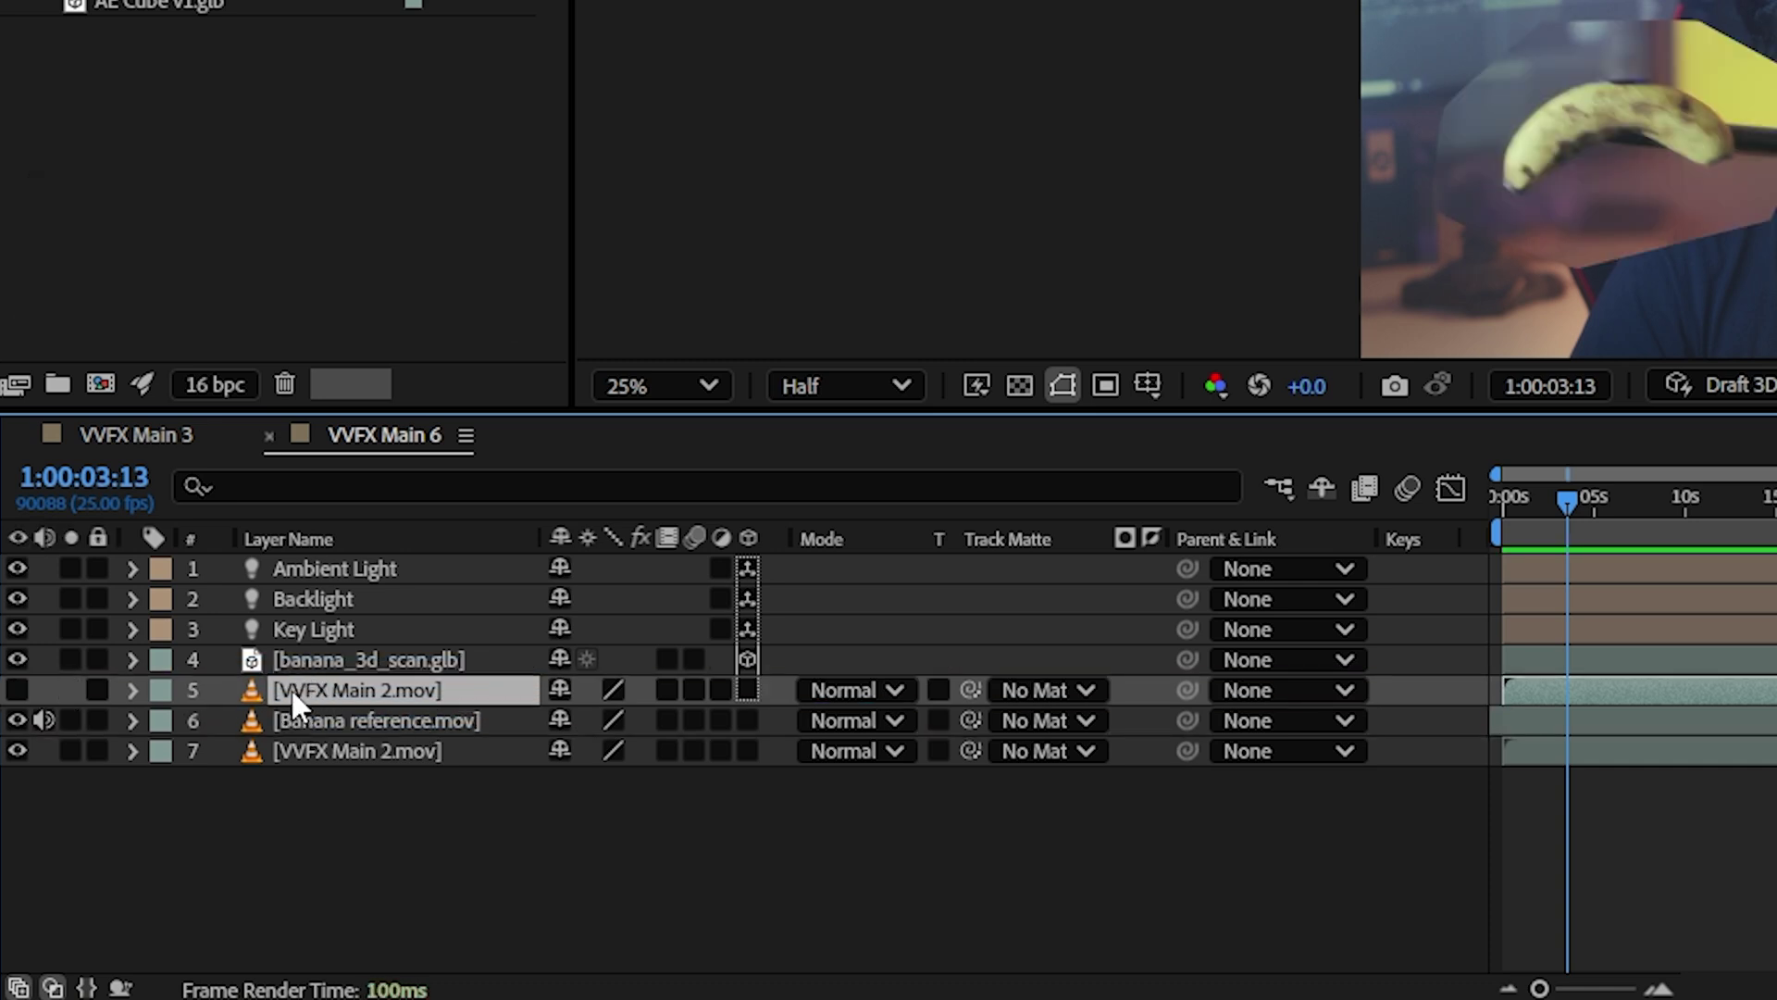
# Pre-compose layers 1–5 into a new pre-comp named Banana 1.
pyautogui.keyDown('shift'); pyautogui.click(320, 575); pyautogui.keyUp('shift')
pyautogui.rightClick(326, 563)
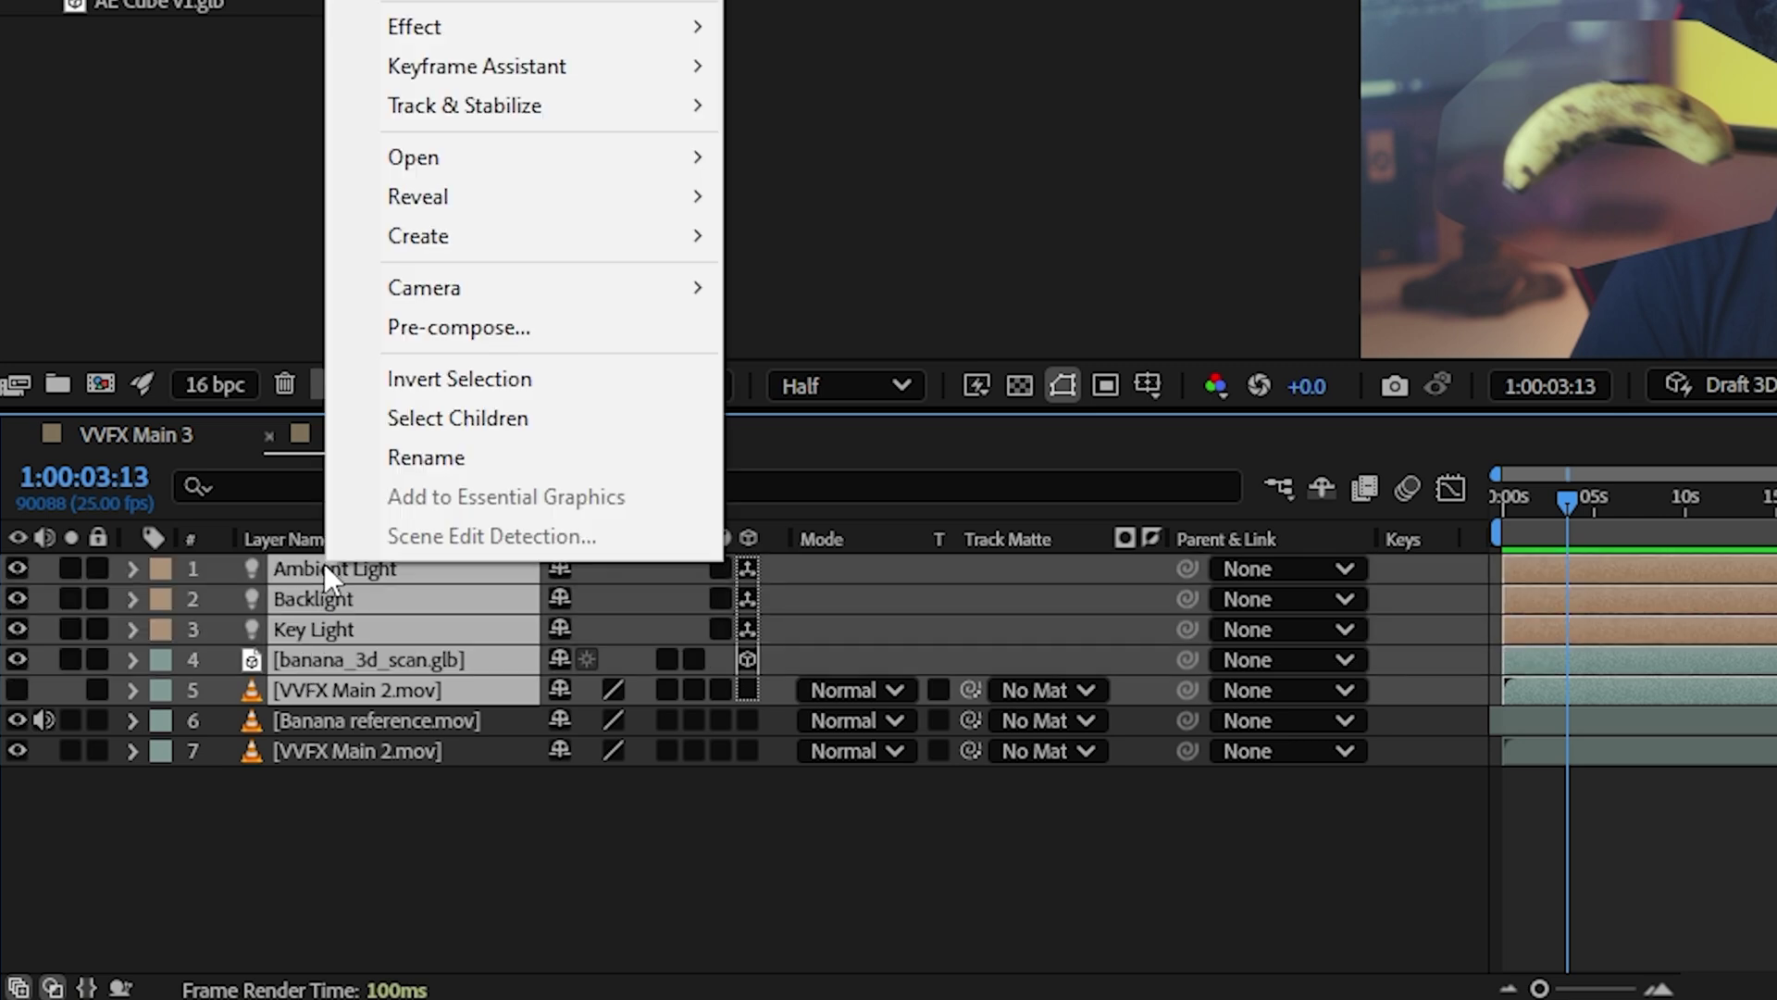
pyautogui.click(421, 329)
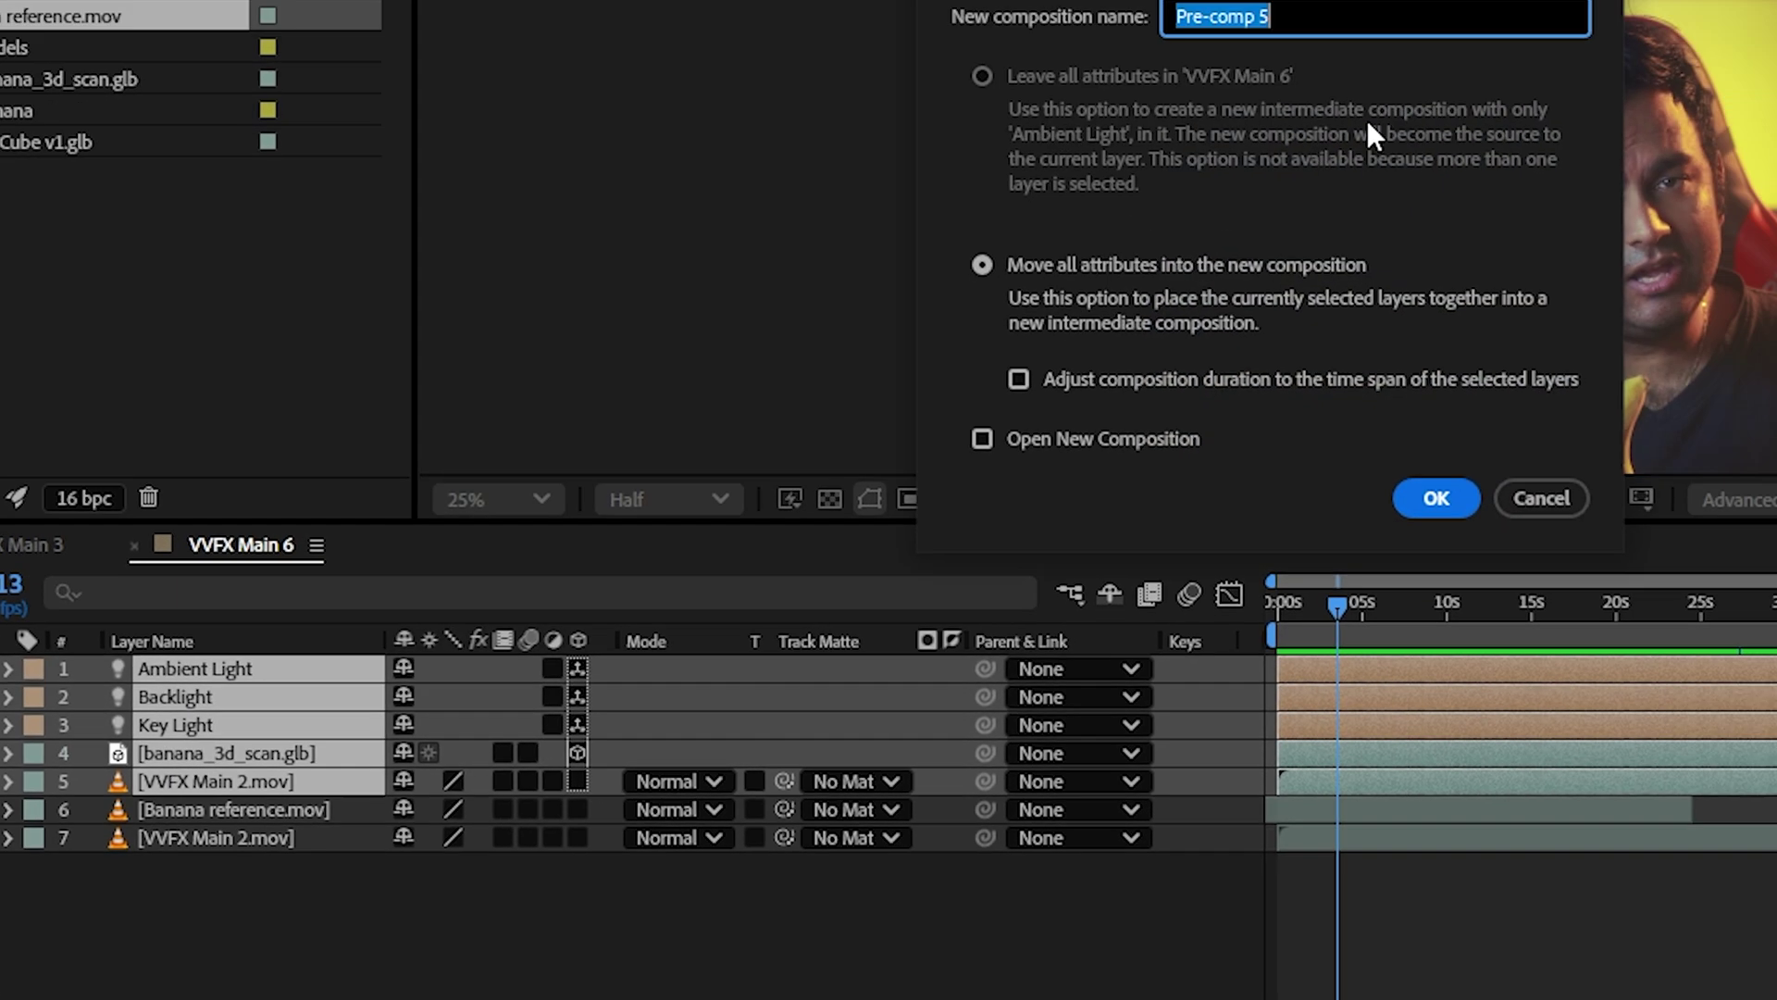
pyautogui.write('Banana 1')
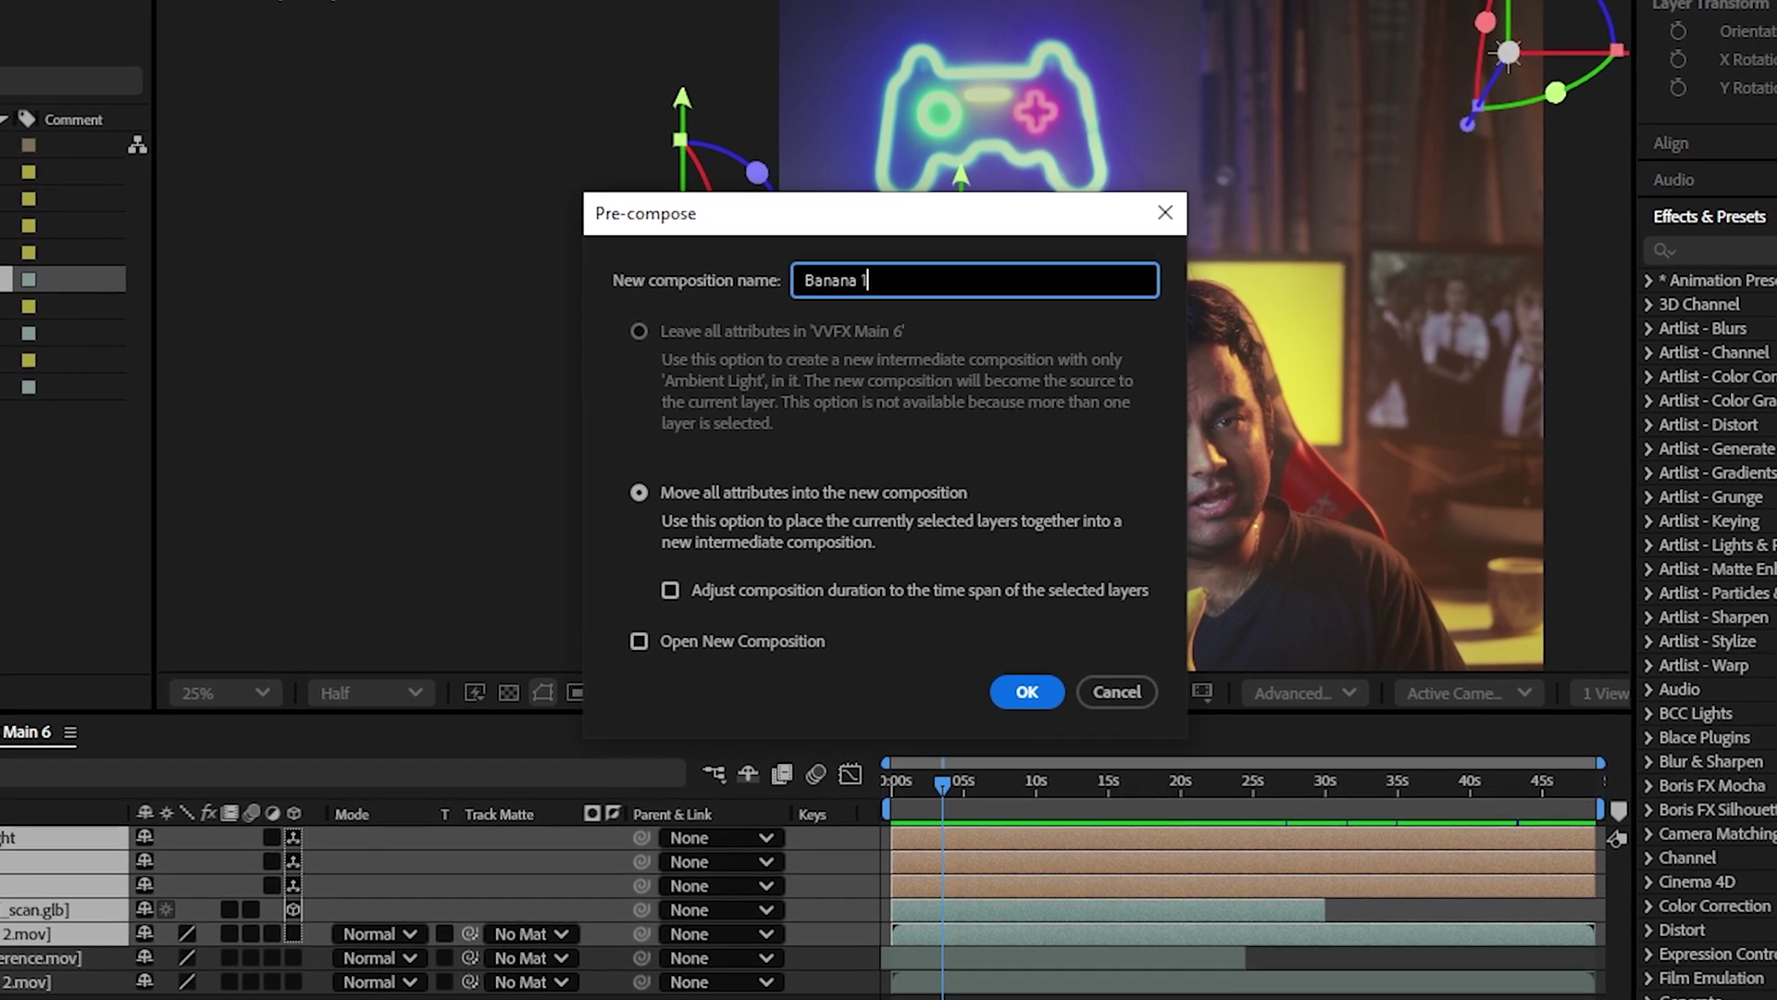
pyautogui.press('Return')
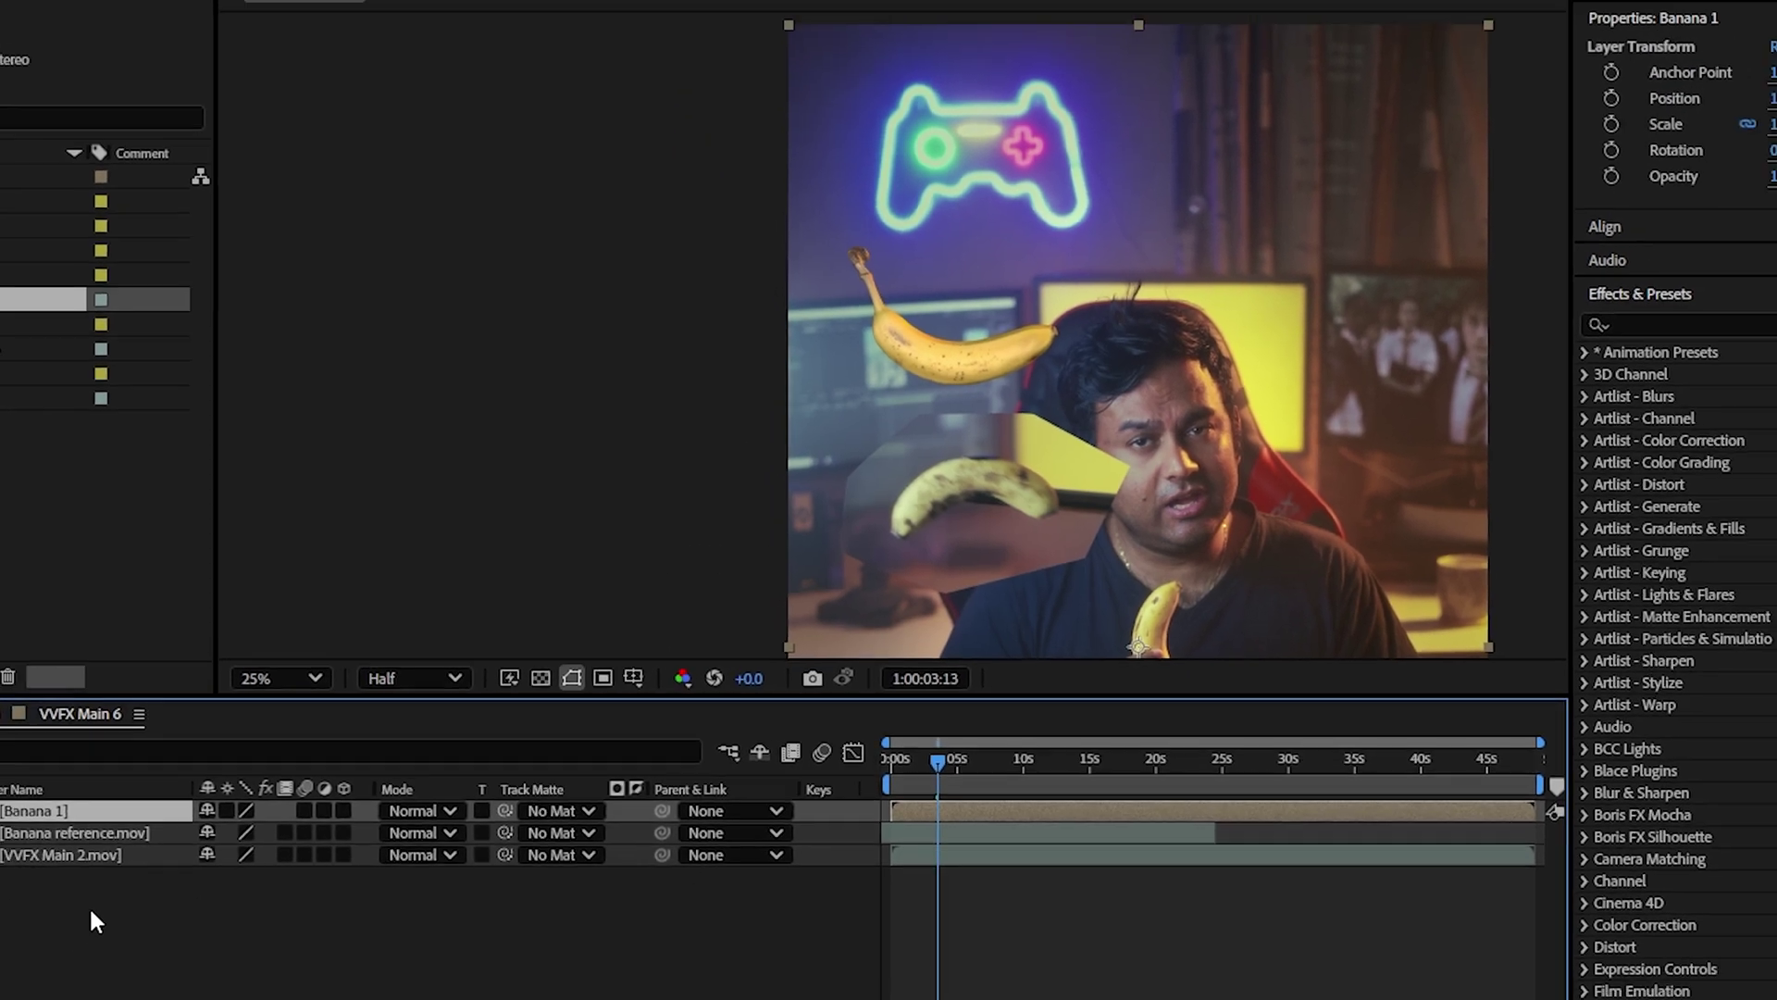
pyautogui.click(83, 926)
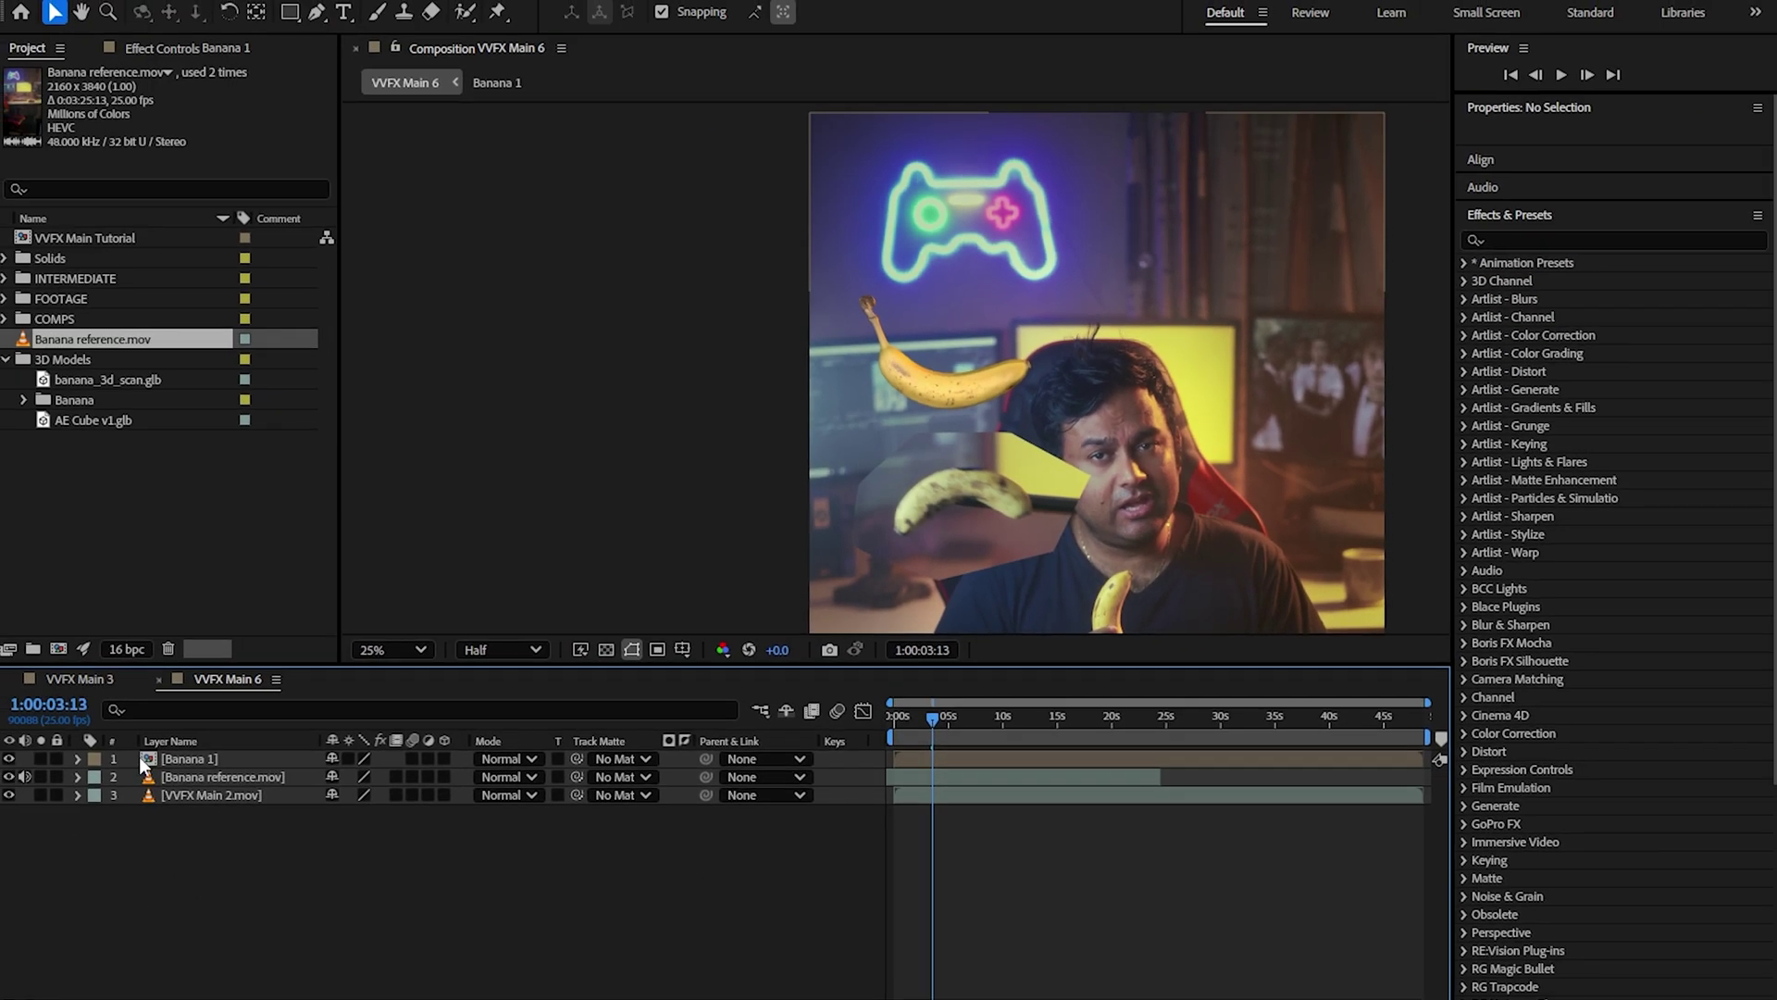
pyautogui.click(156, 759)
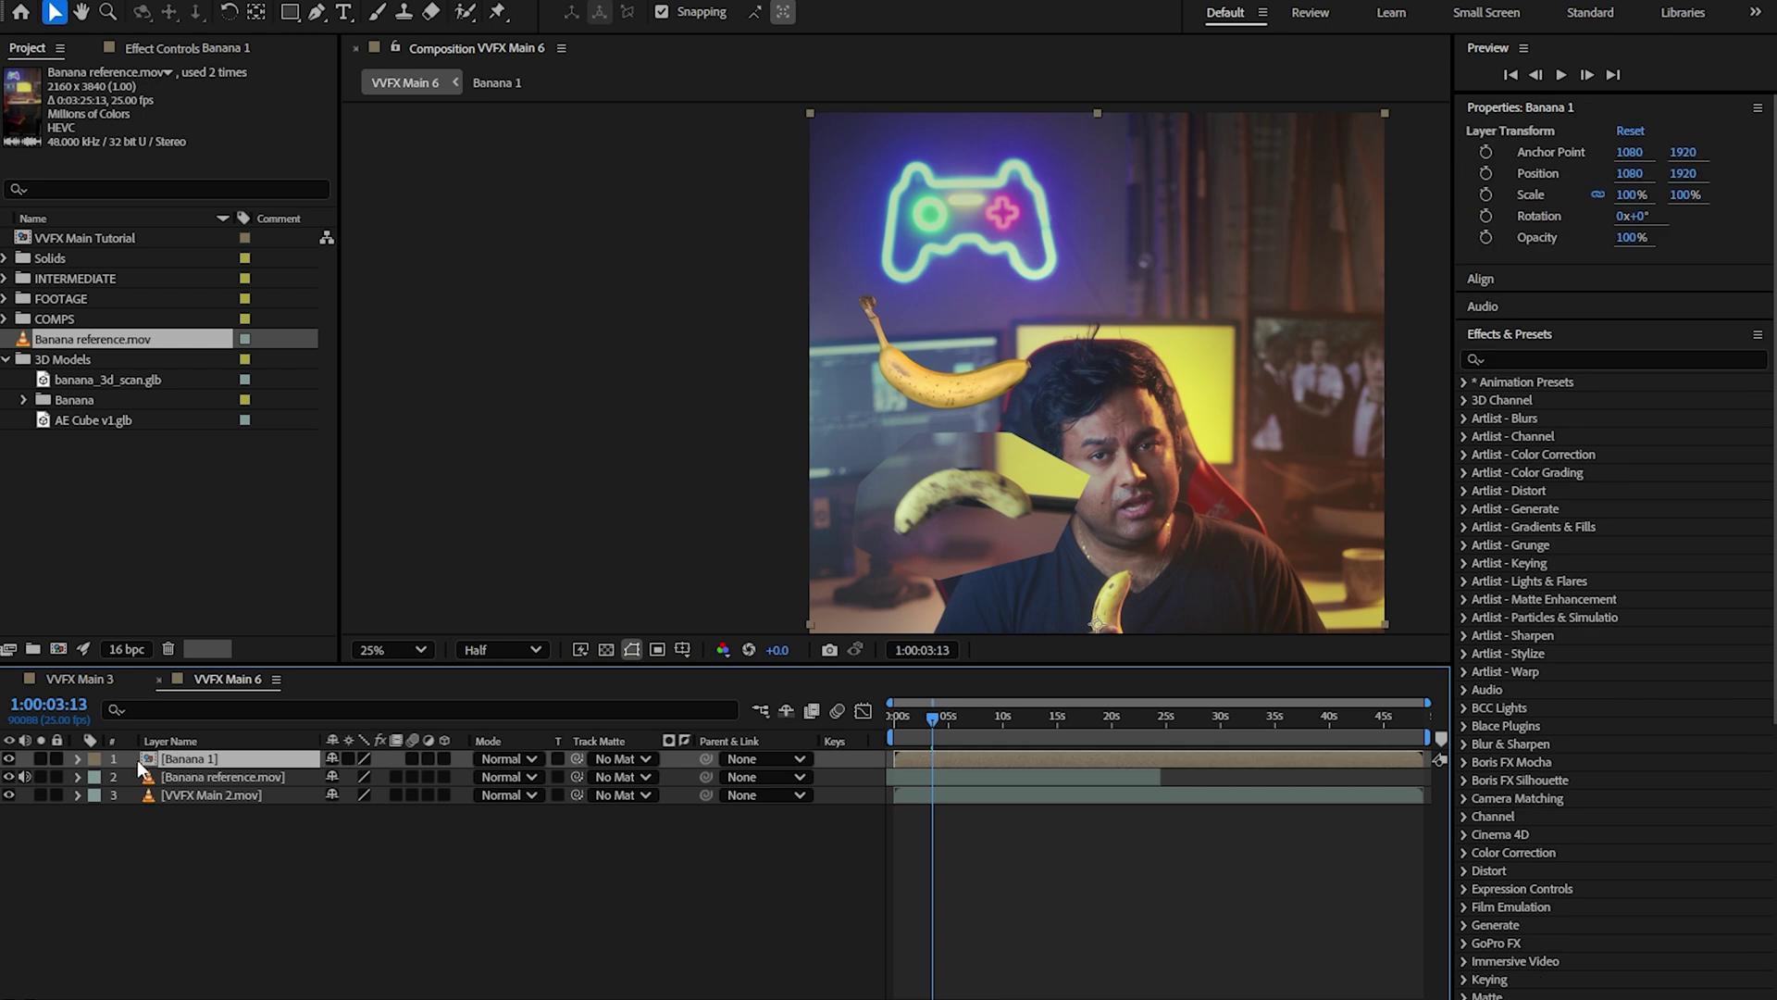
pyautogui.doubleClick(151, 758)
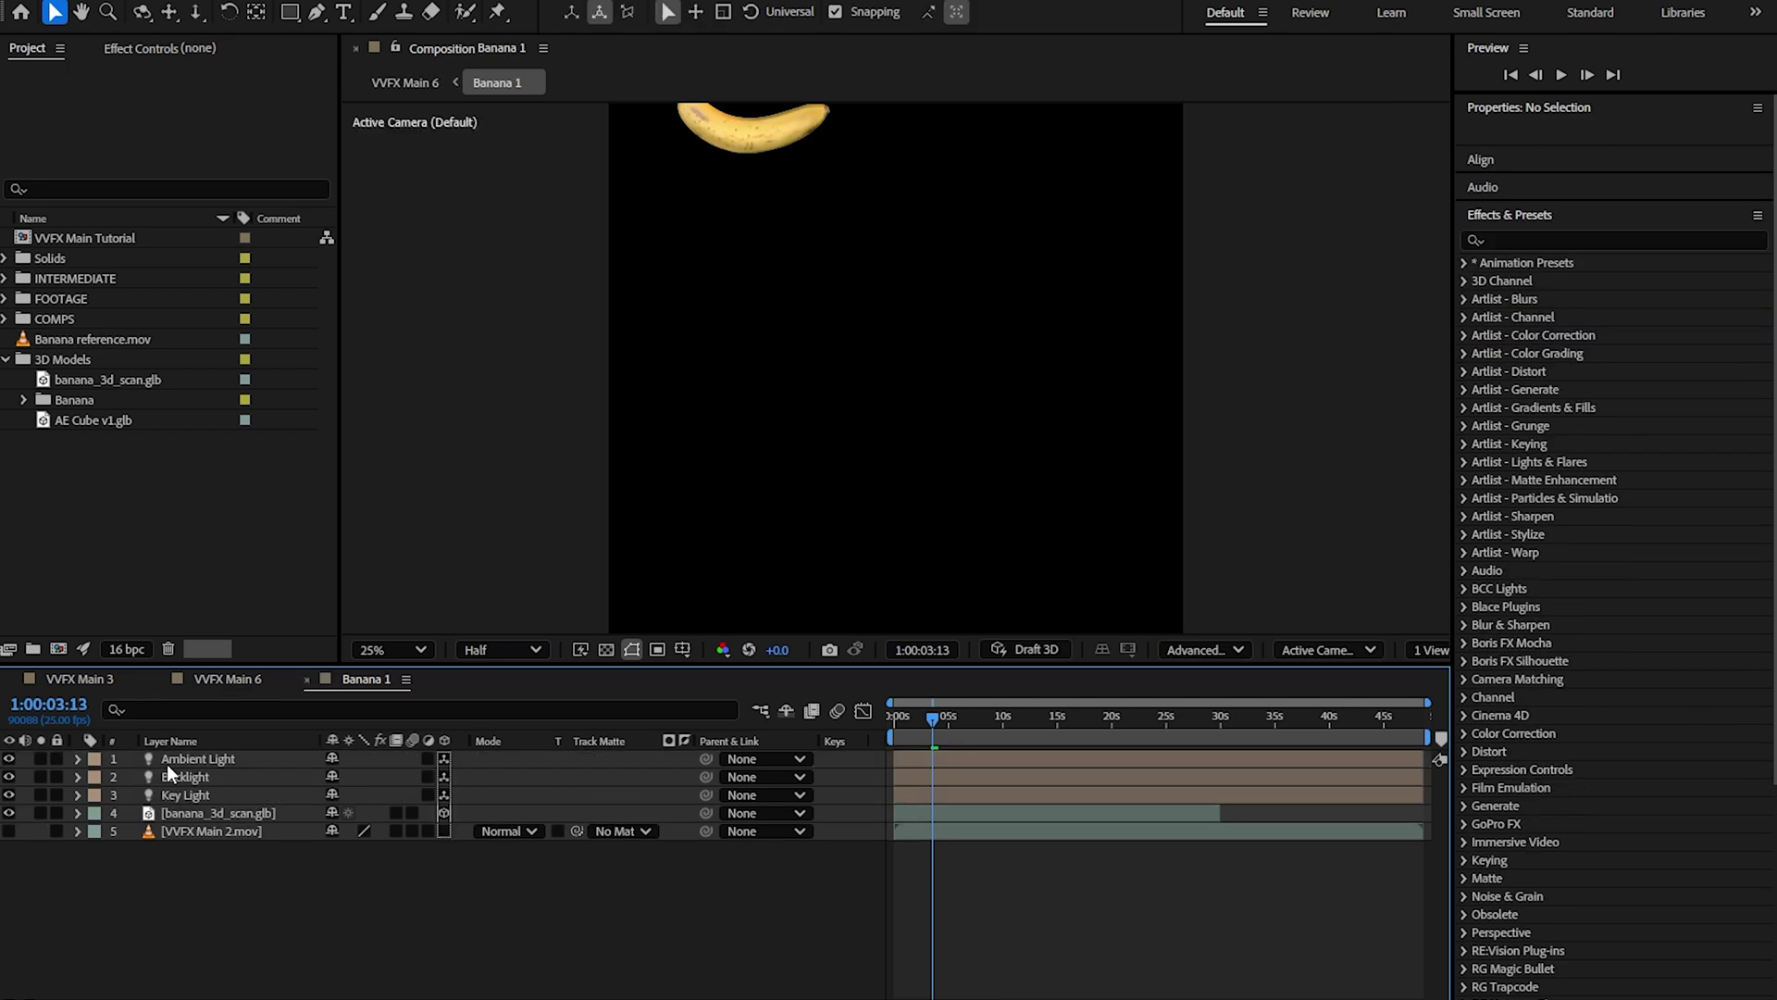
pyautogui.click(180, 801)
pyautogui.click(178, 816)
pyautogui.click(180, 831)
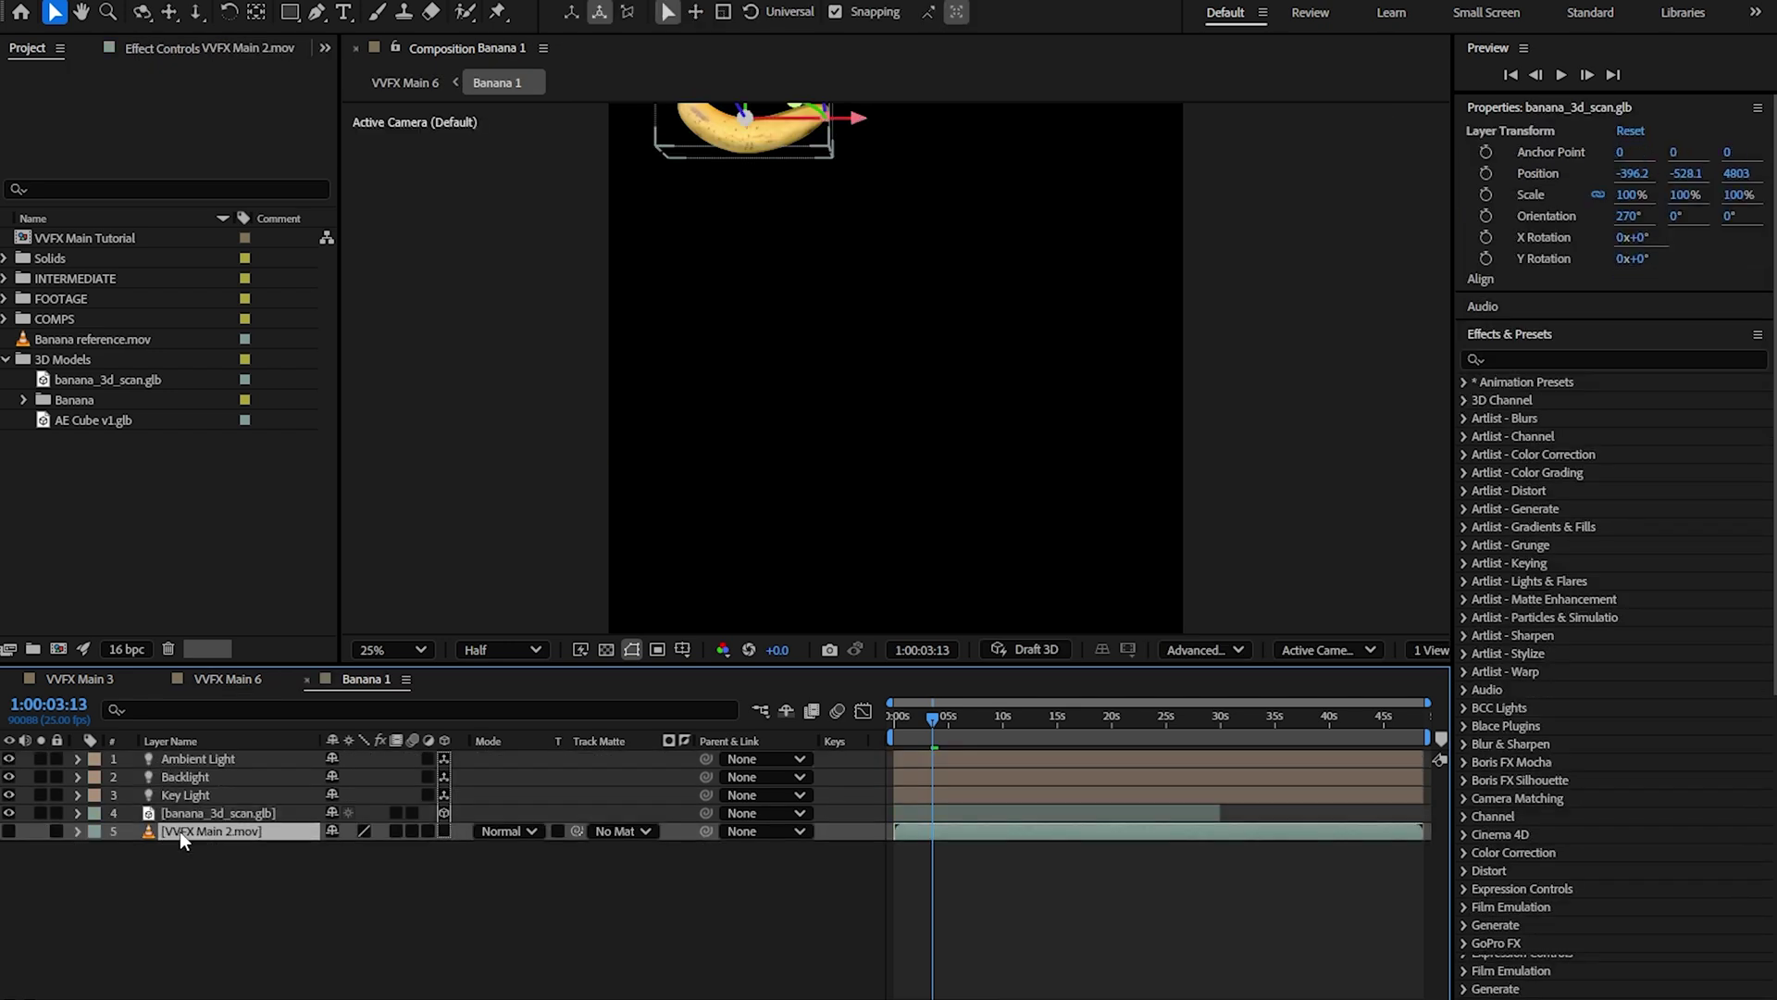
pyautogui.click(9, 830)
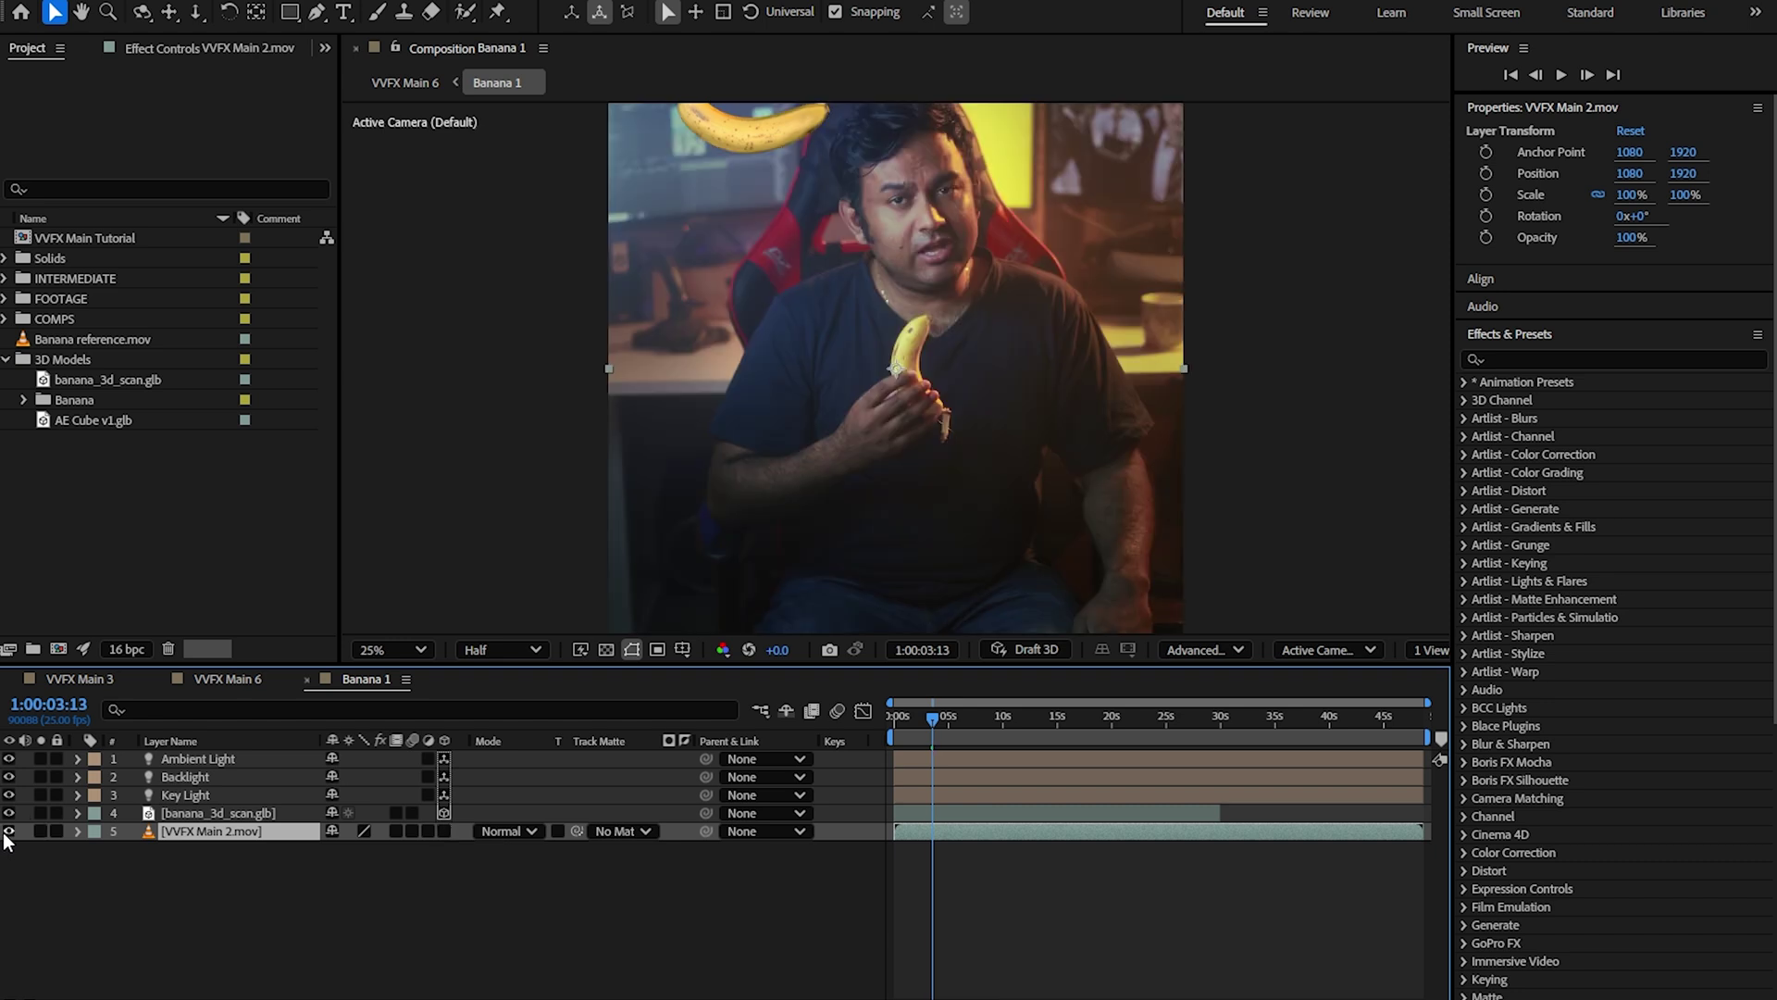
pyautogui.press('h')
pyautogui.moveTo(955, 222); pyautogui.dragTo(1041, 349)
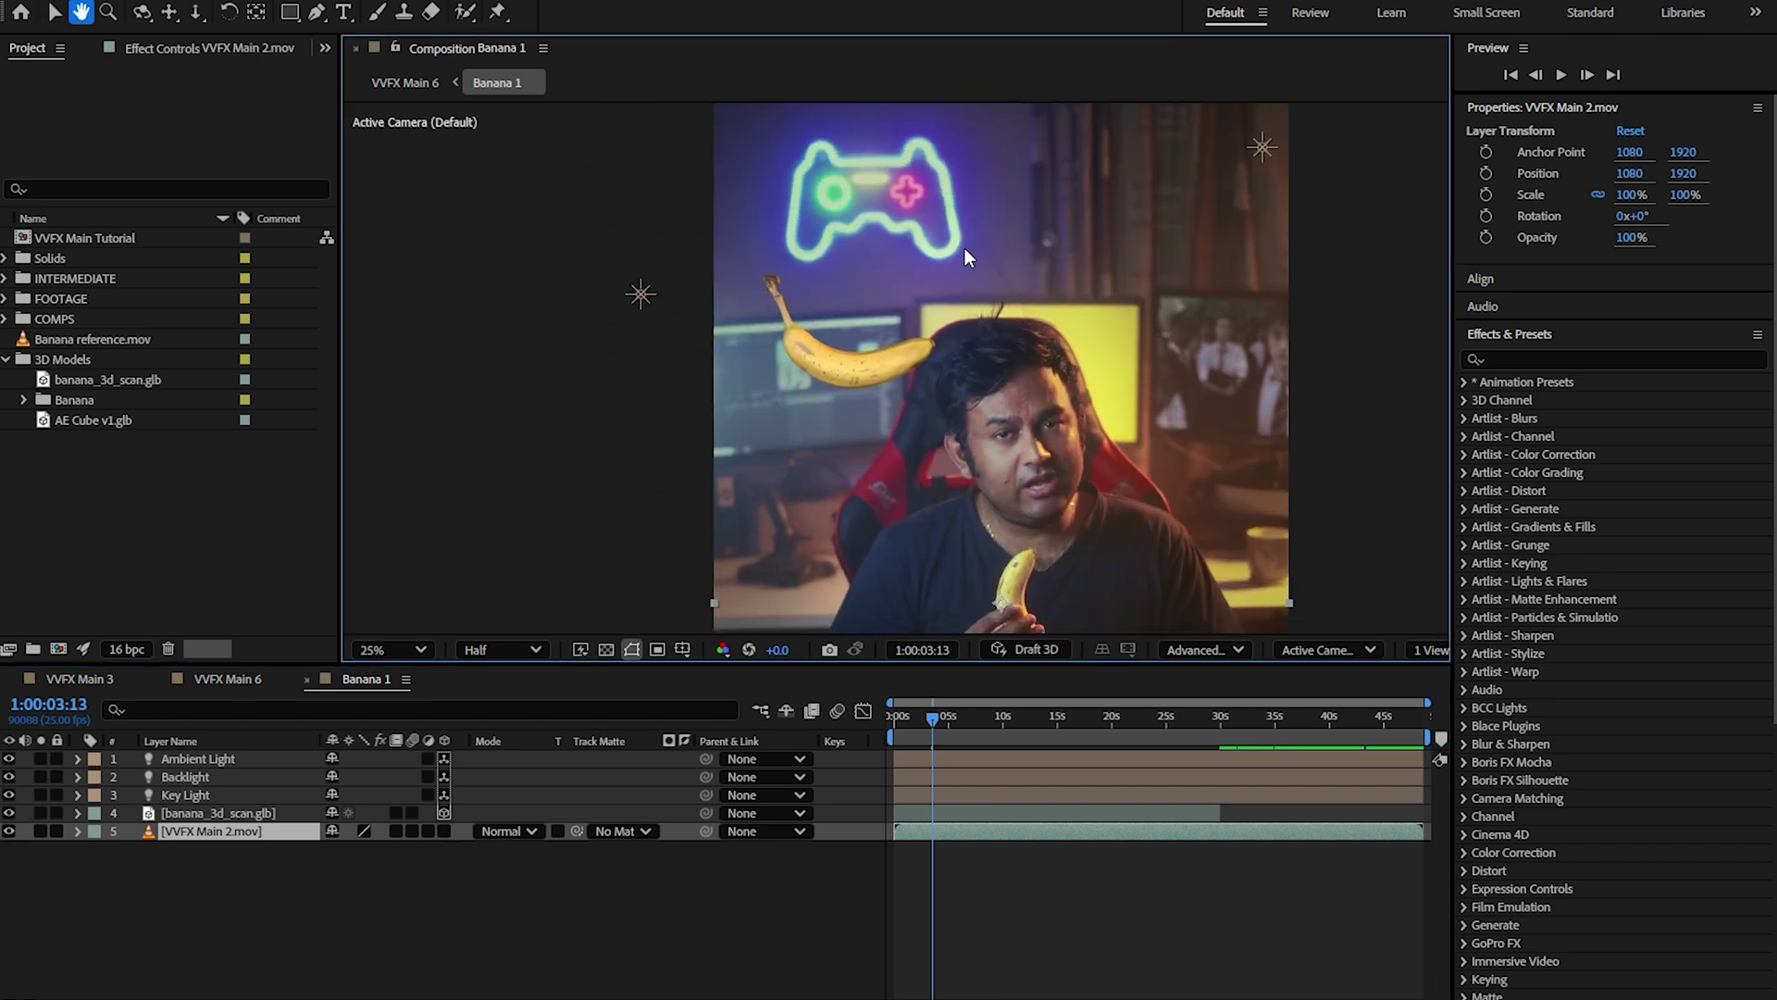
pyautogui.press('v')
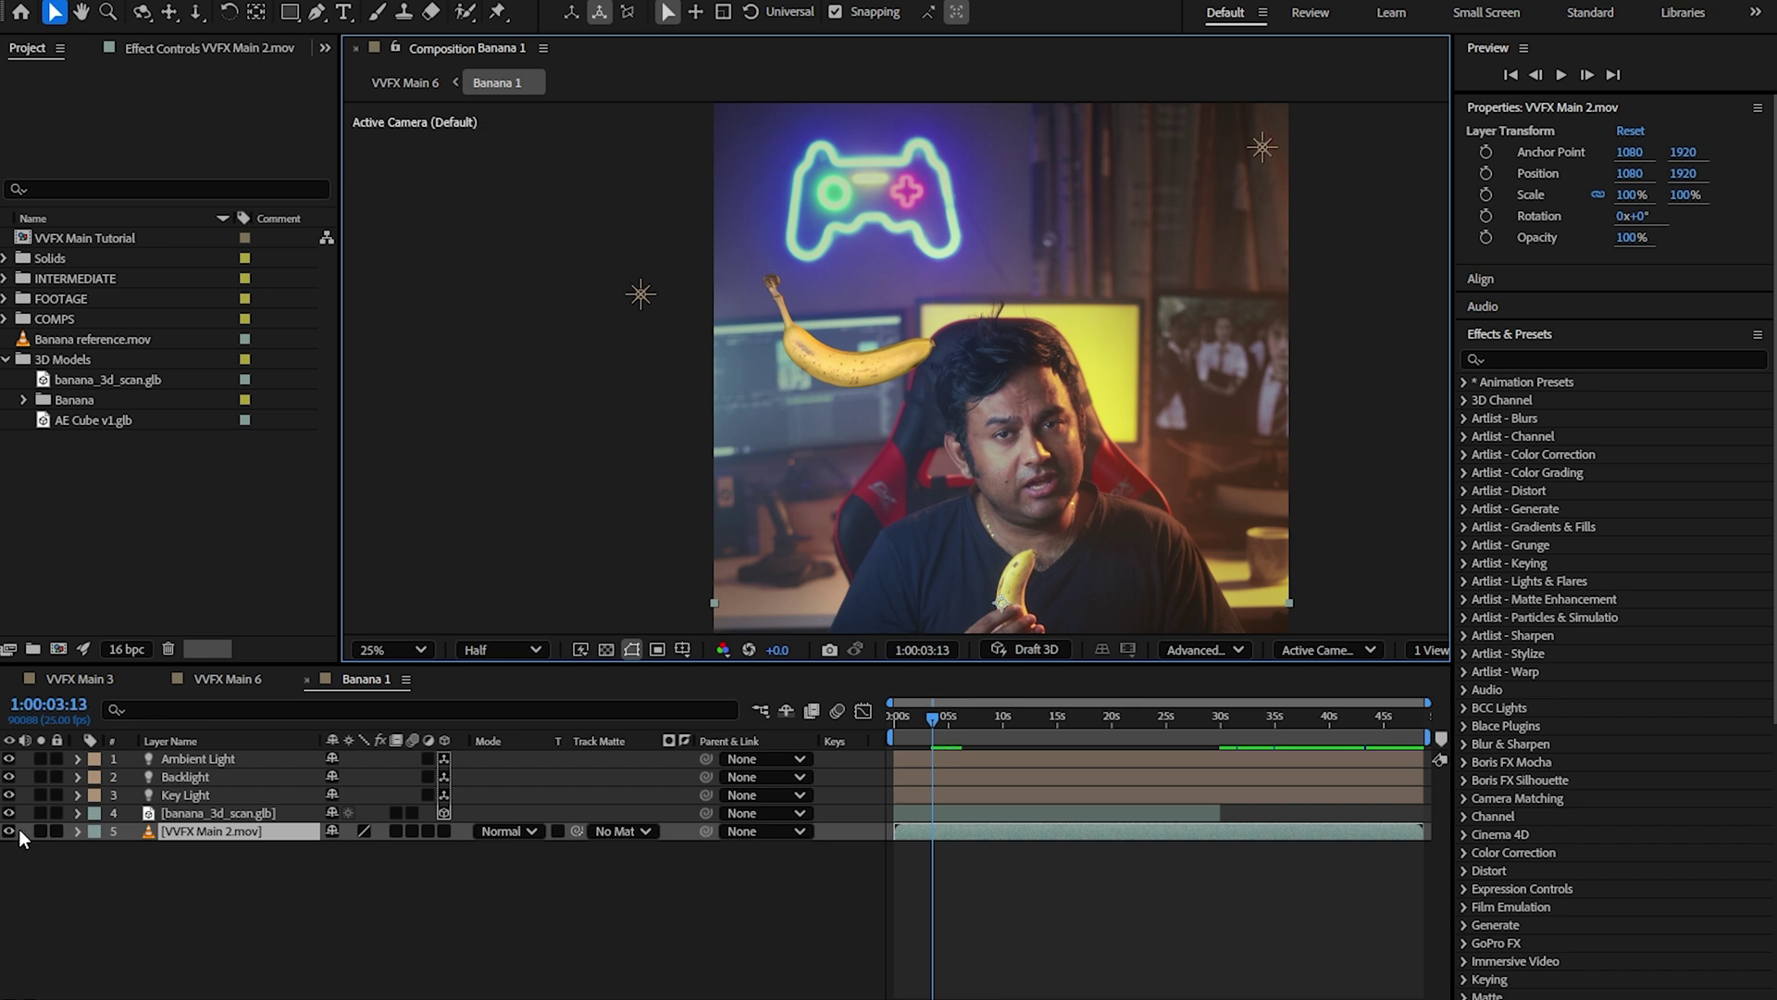
pyautogui.press('F2')
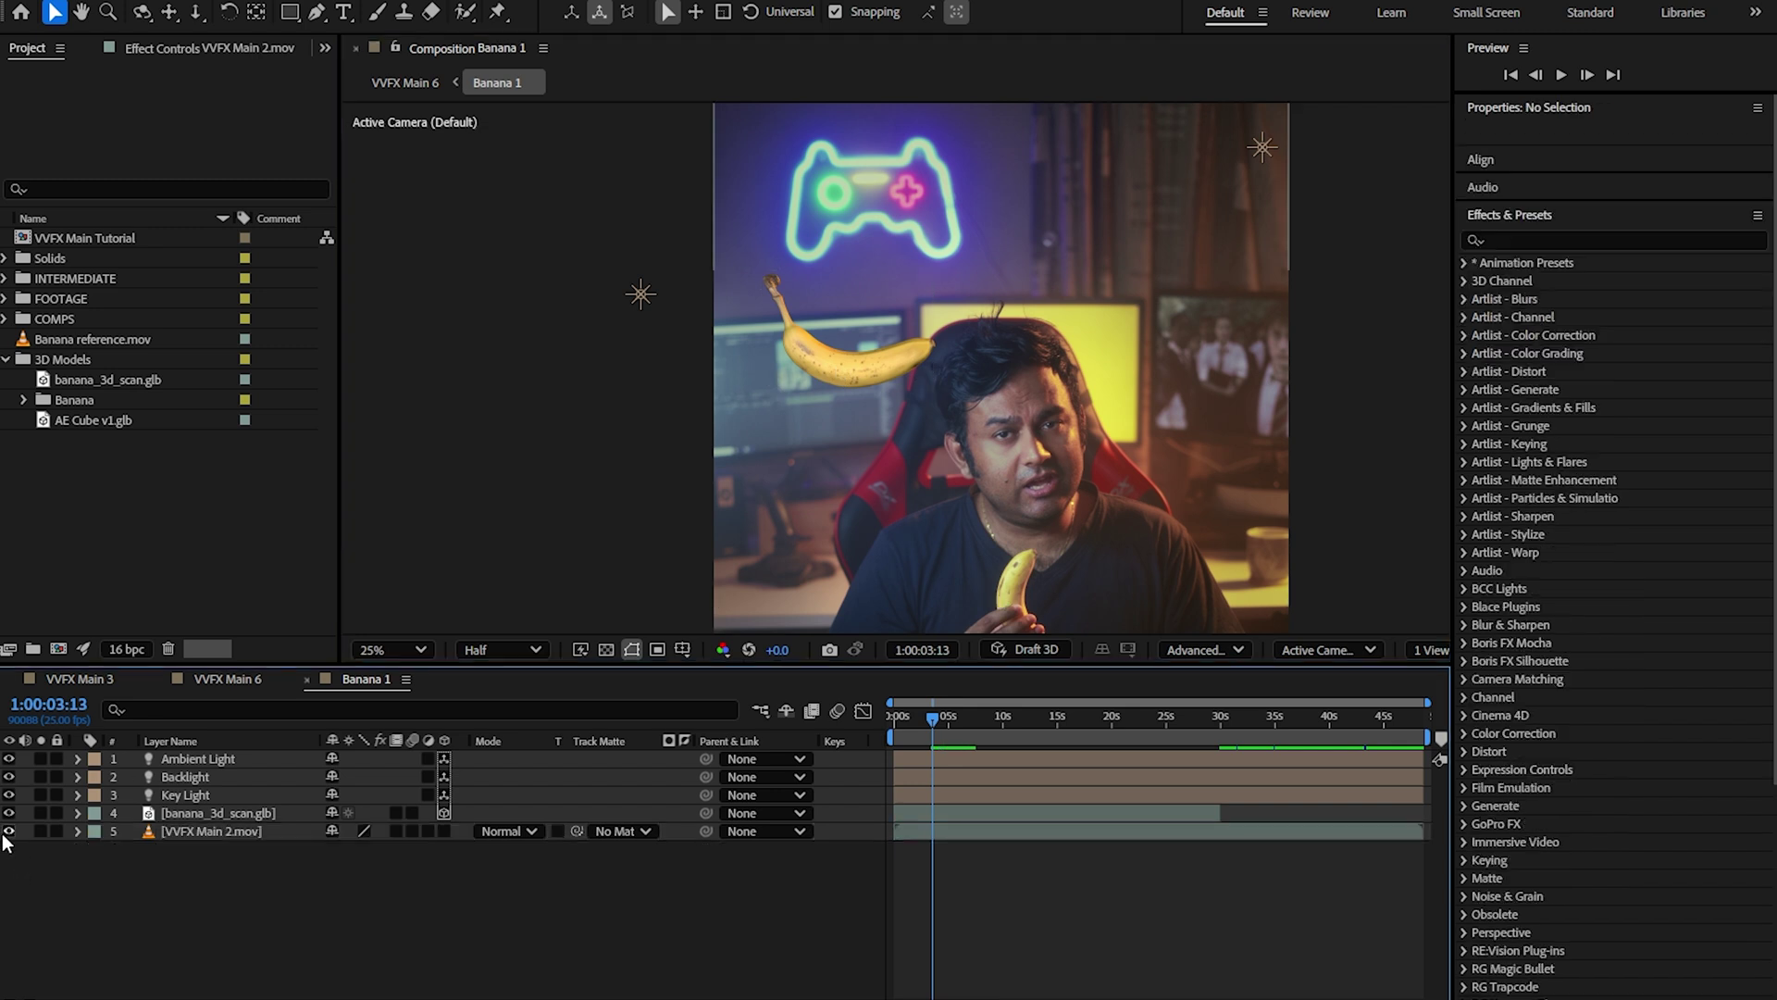
pyautogui.click(9, 830)
pyautogui.click(219, 679)
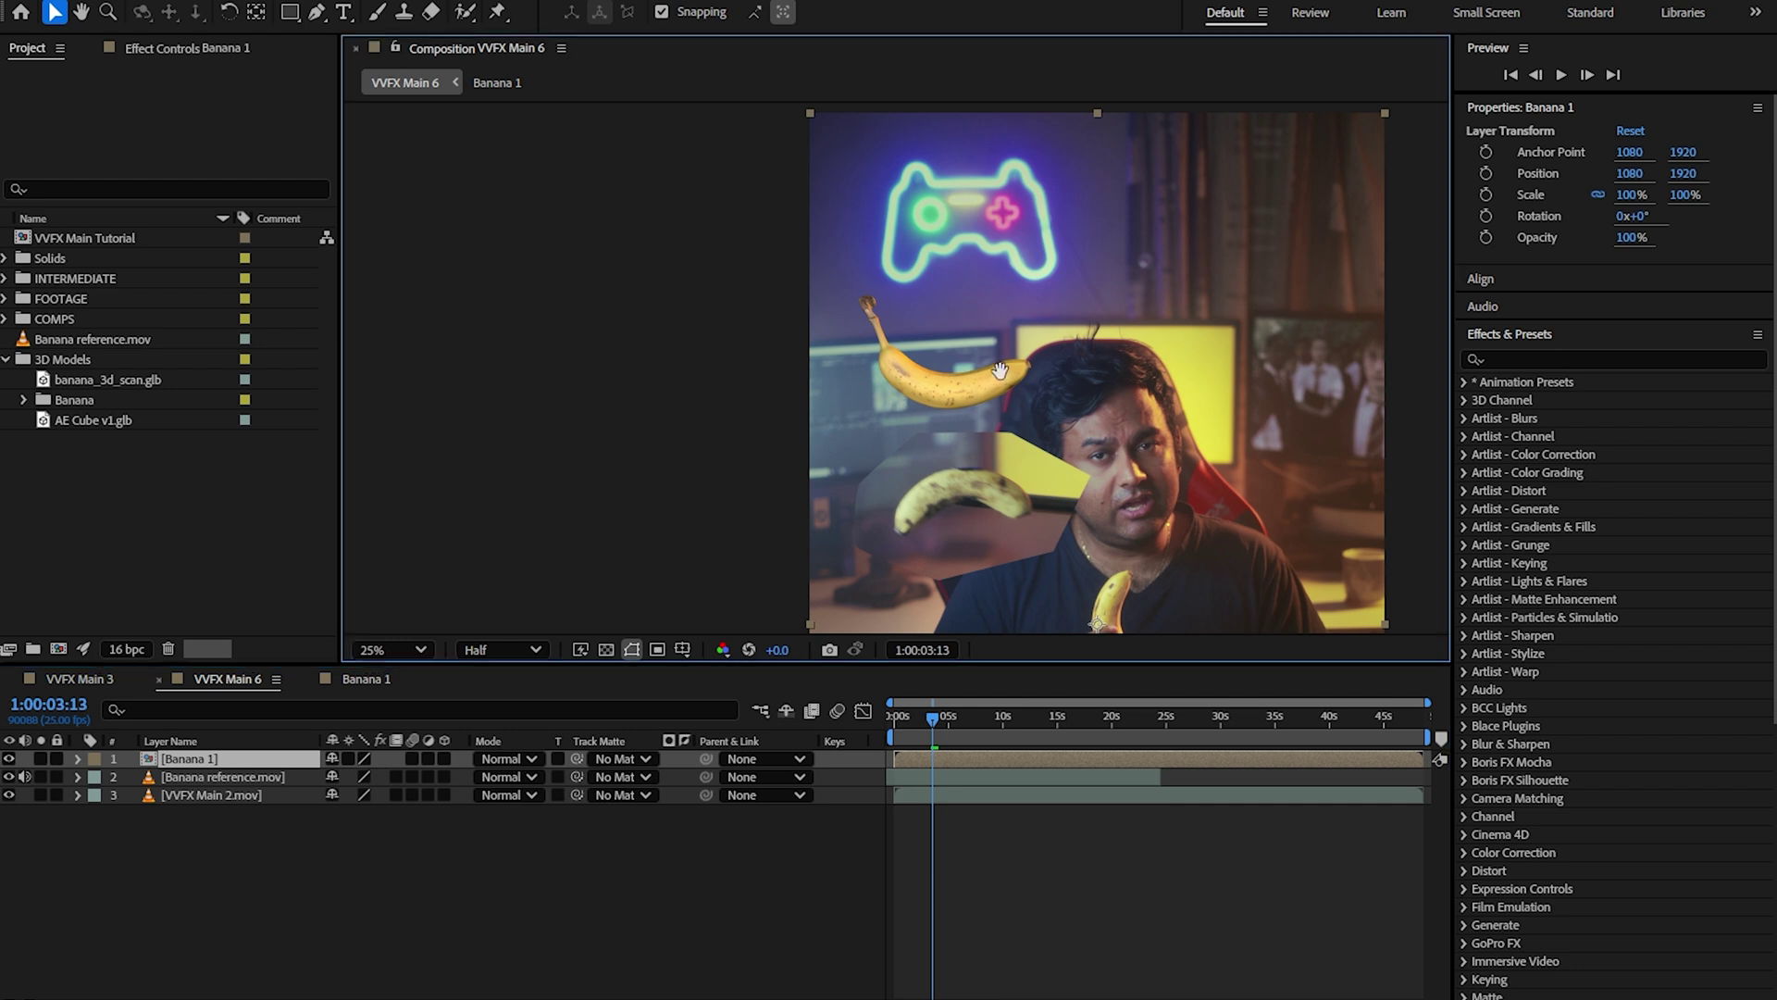
pyautogui.moveTo(965, 380); pyautogui.dragTo(682, 319)
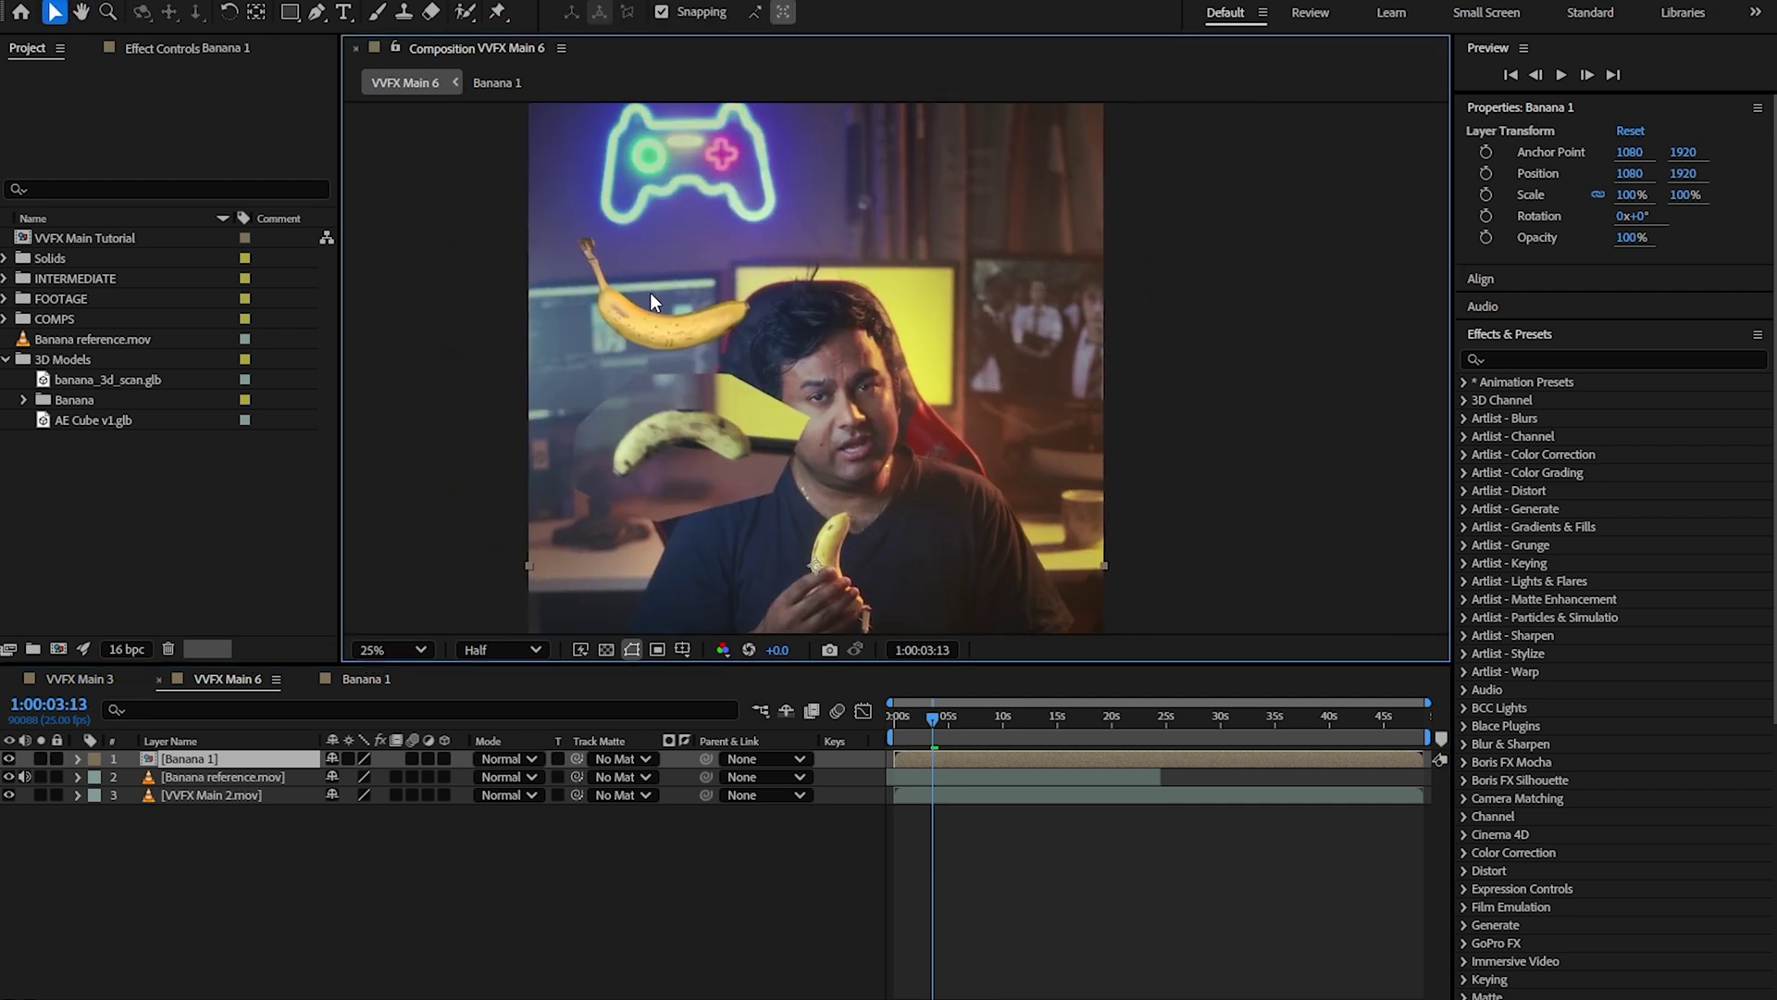
# Apply the Tint effect to the Banana 1 layer.
pyautogui.scroll(2, 649, 290)
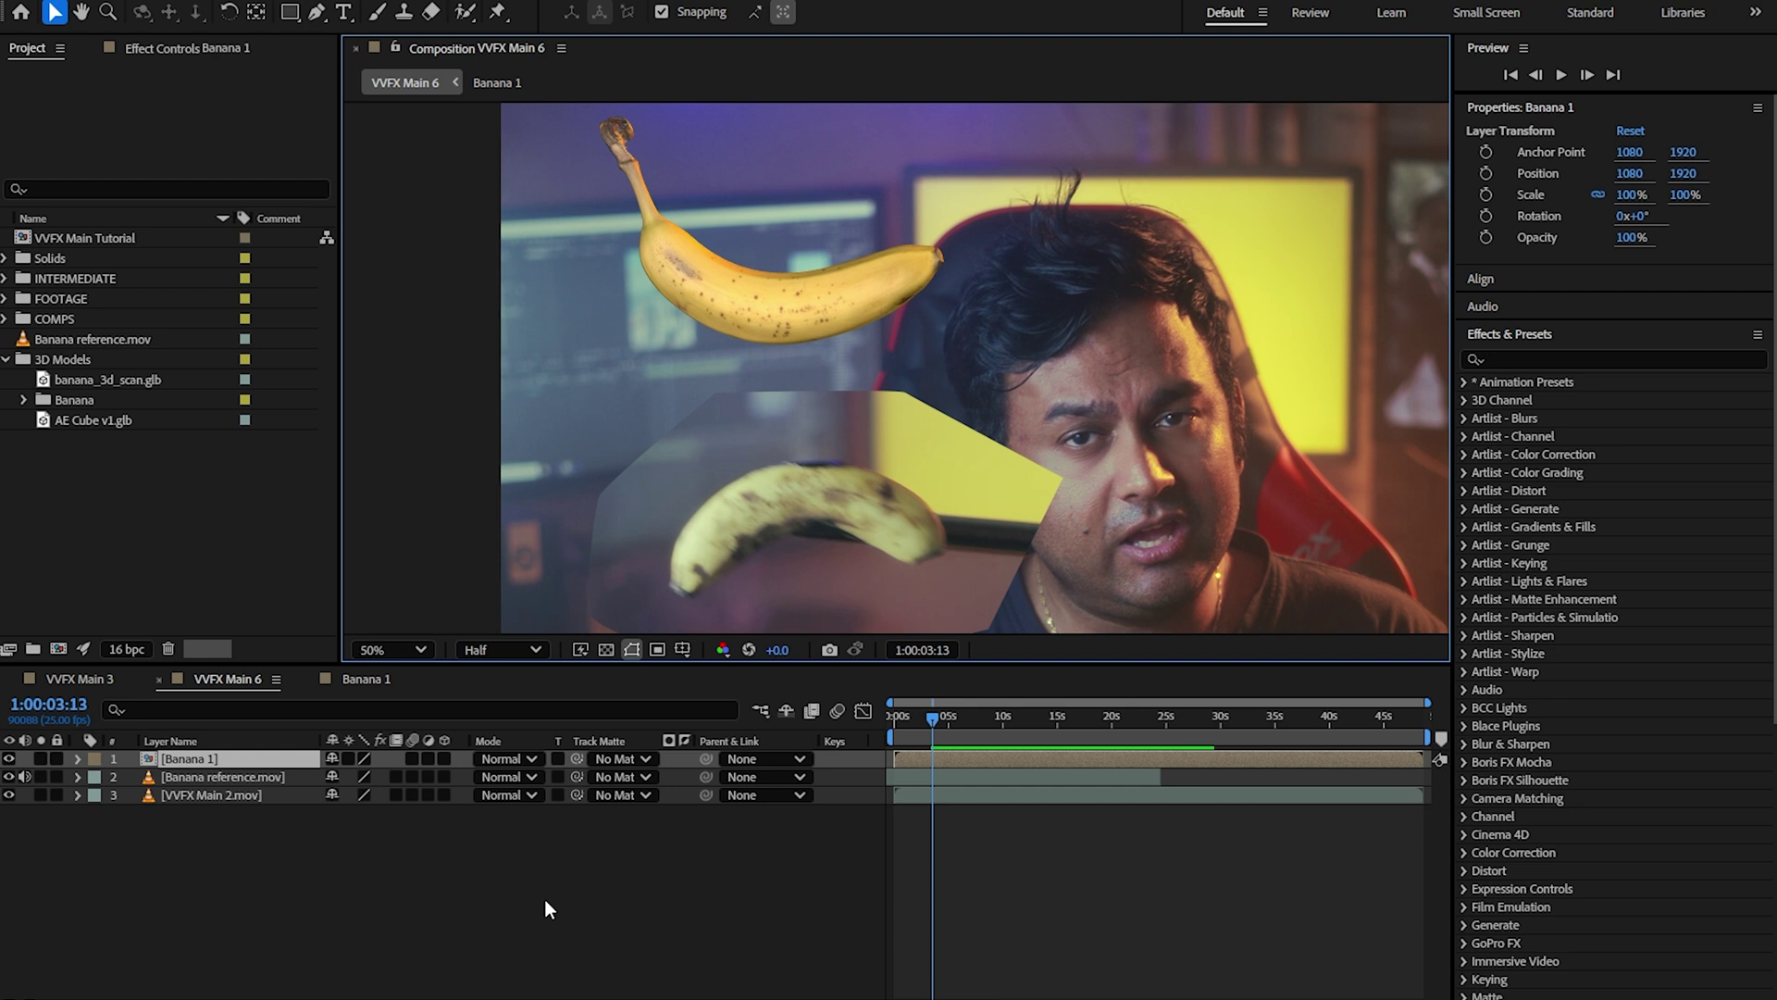
pyautogui.click(1658, 358)
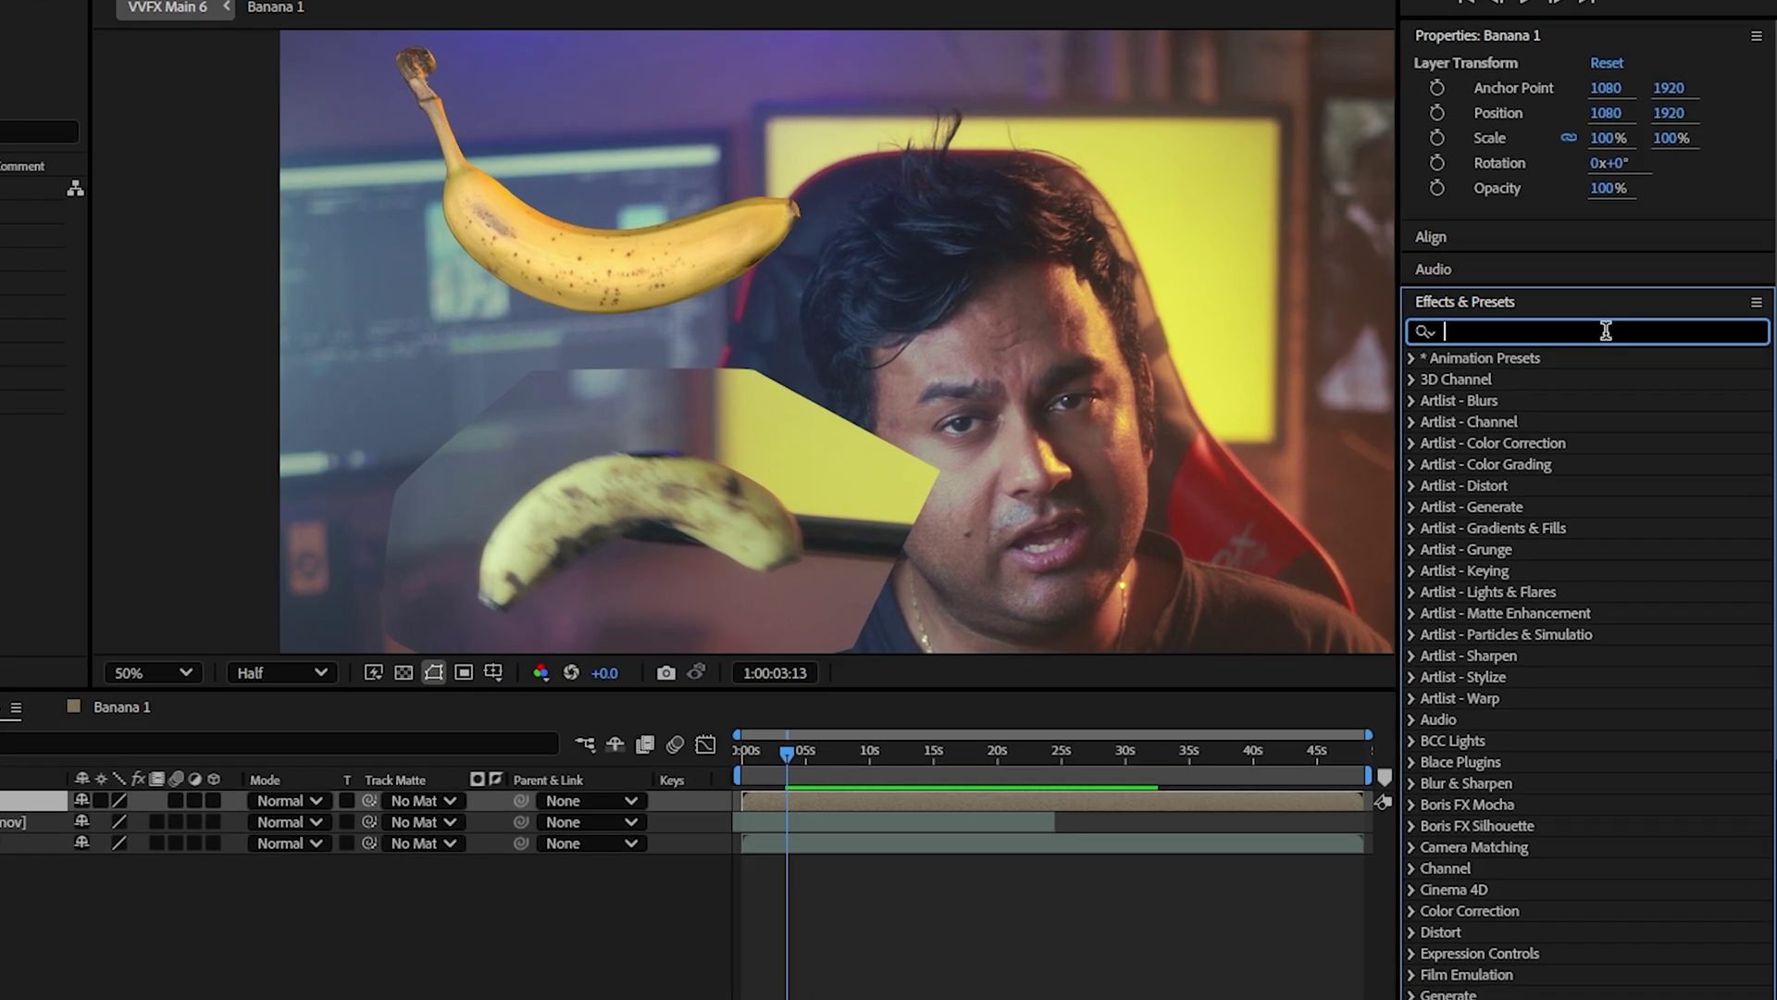
pyautogui.write('tint')
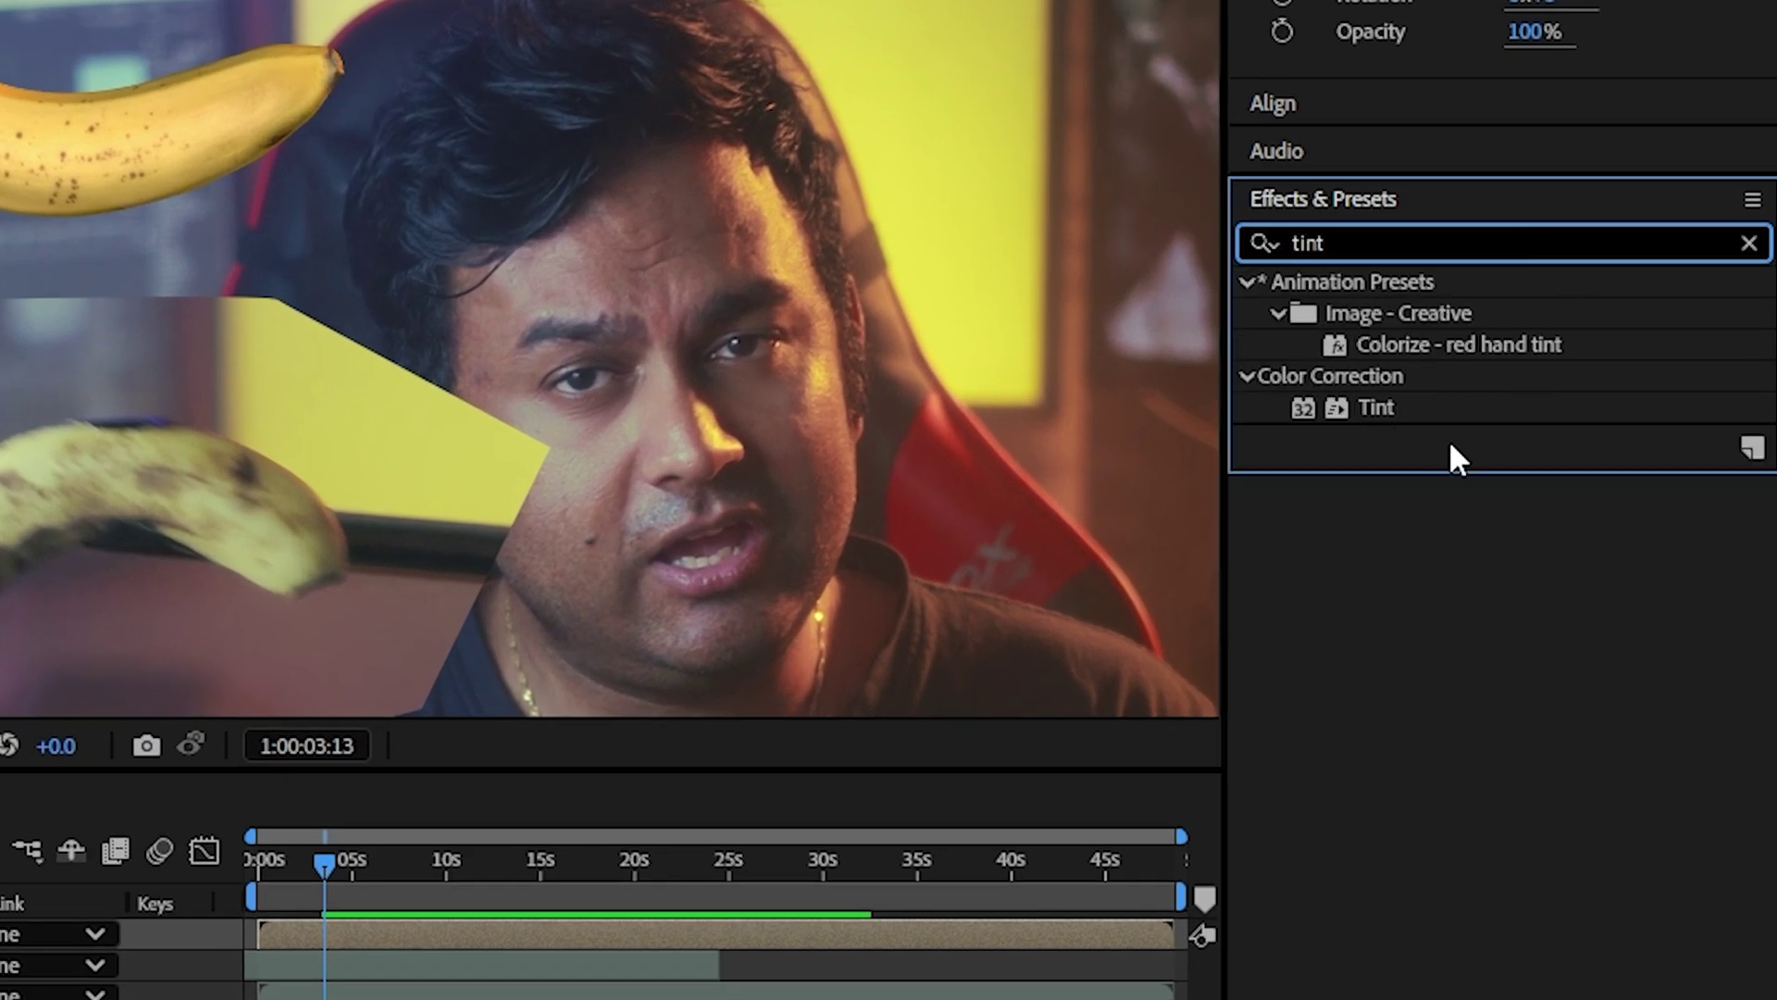
pyautogui.moveTo(1369, 409); pyautogui.dragTo(0, 808)
pyautogui.moveTo(370, 554); pyautogui.dragTo(214, 652)
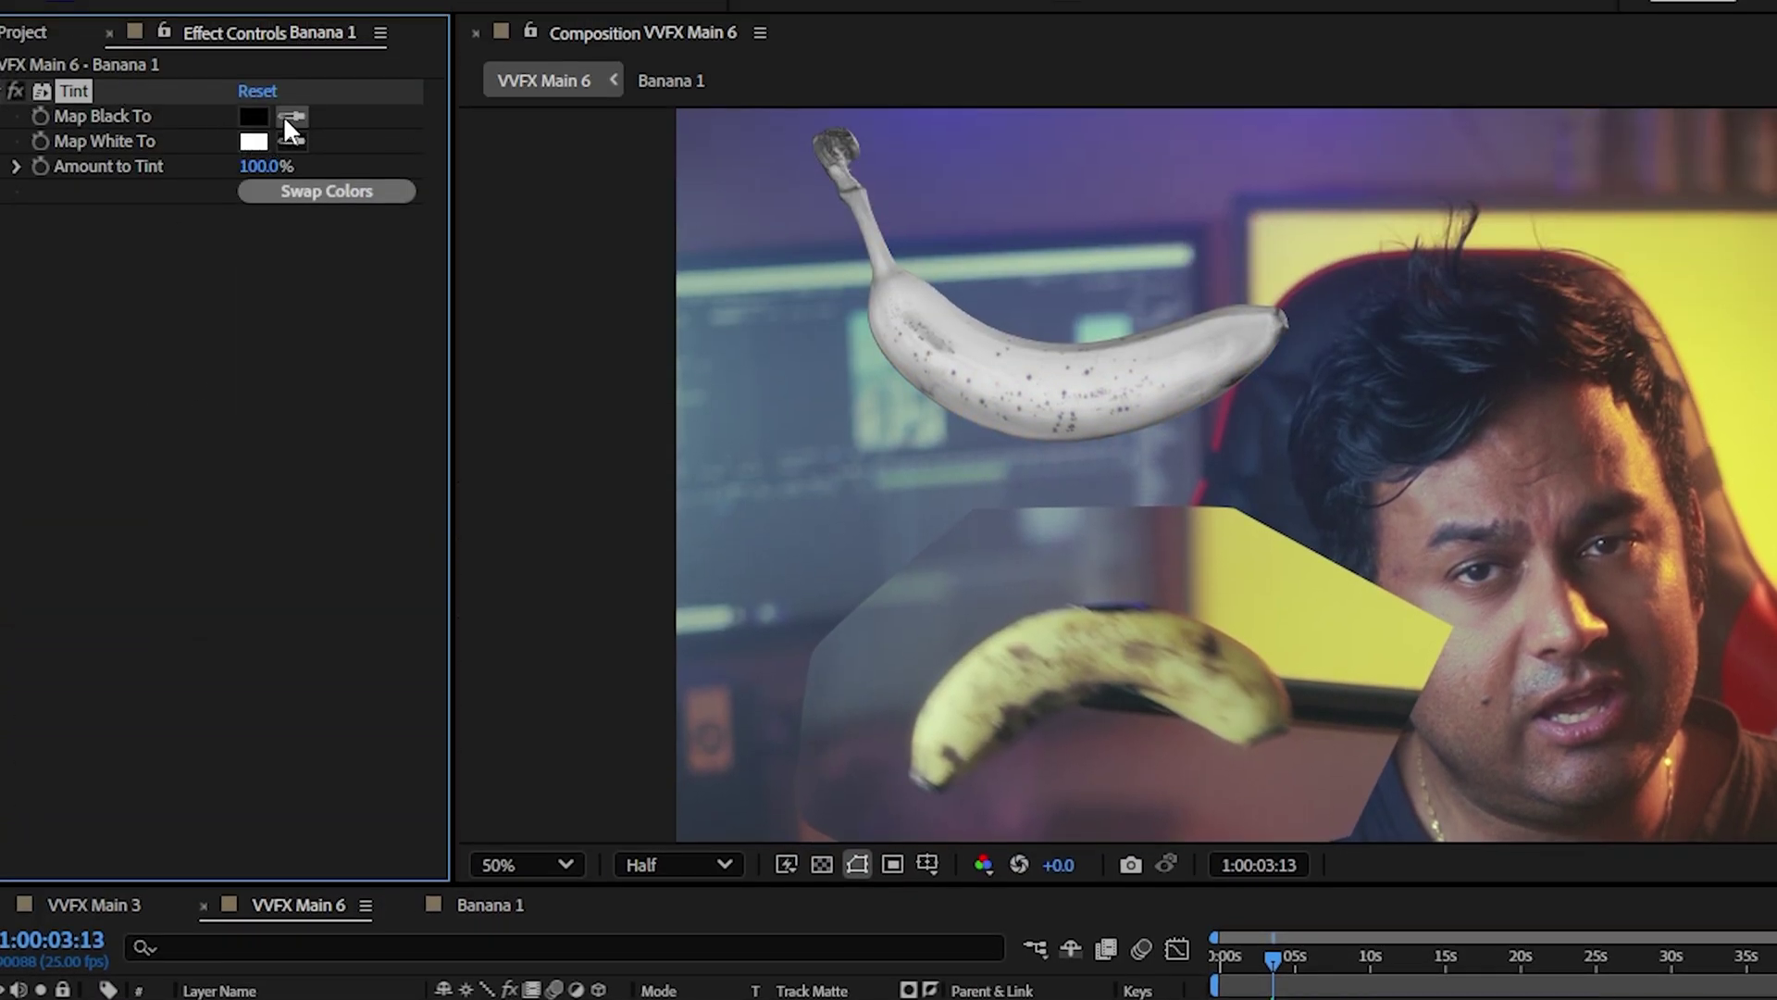
# Set Tint's Map Black To a near-black from the face and Map White To banana yellow.
pyautogui.click(289, 117)
pyautogui.click(1353, 286)
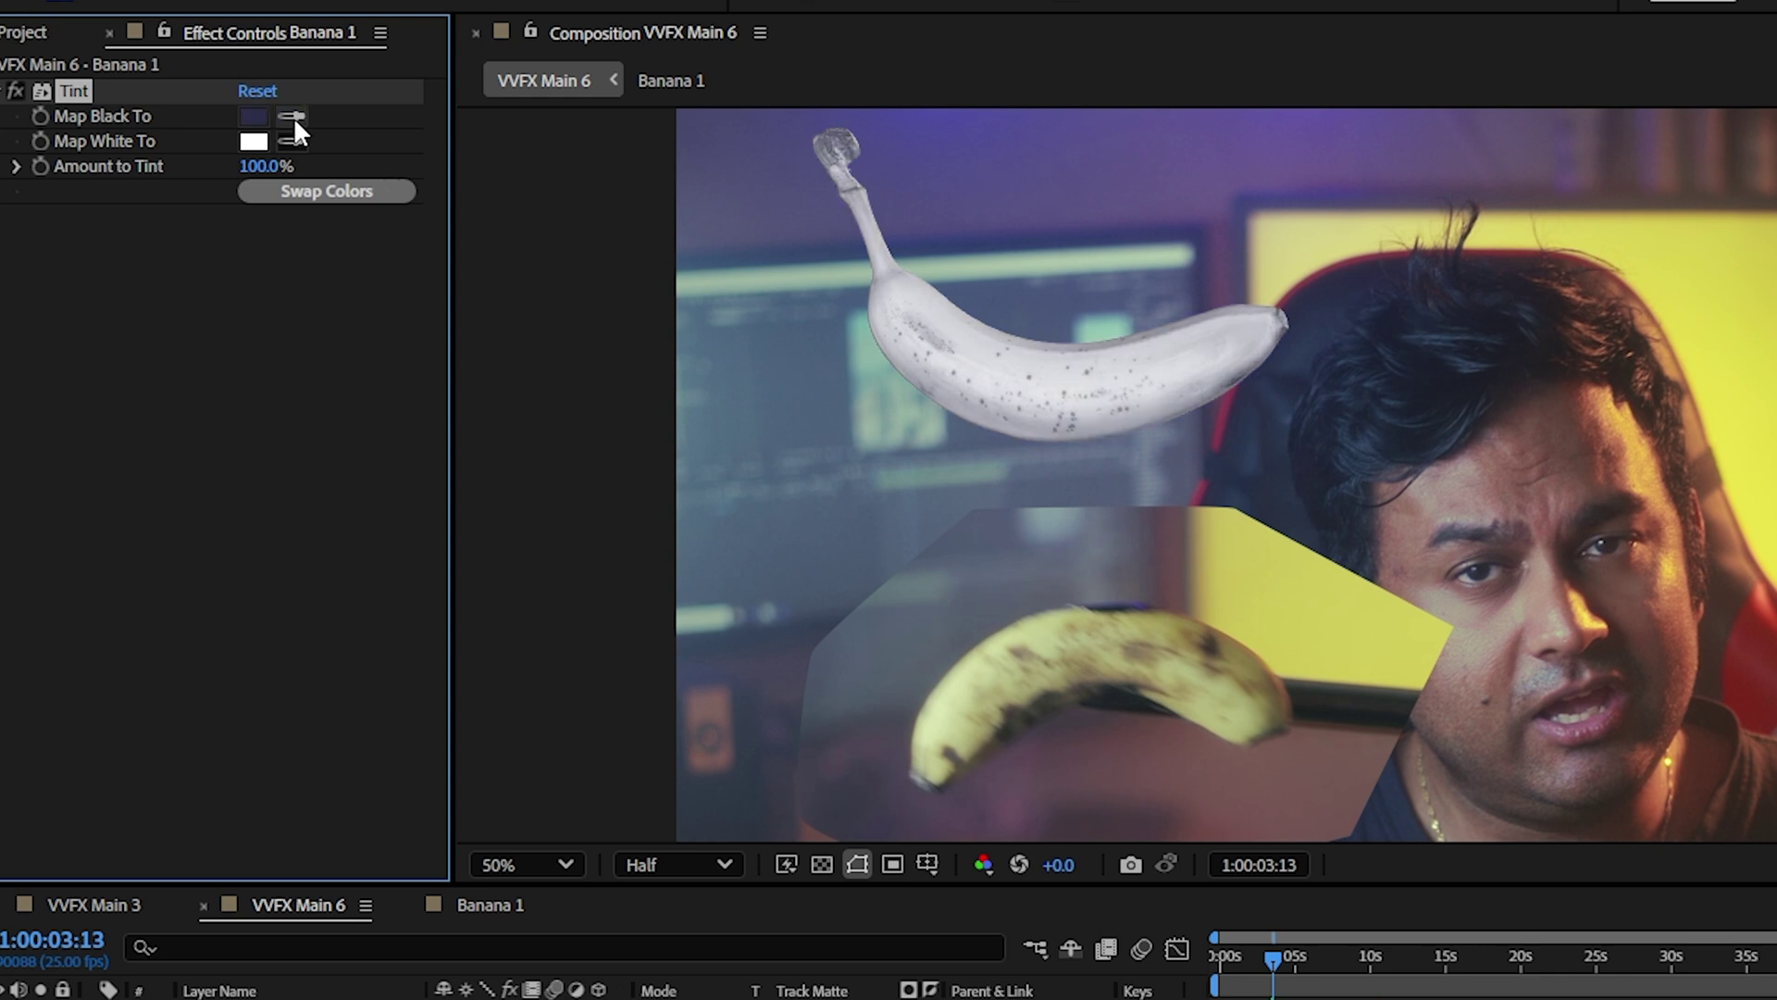
pyautogui.click(292, 117)
pyautogui.click(1430, 408)
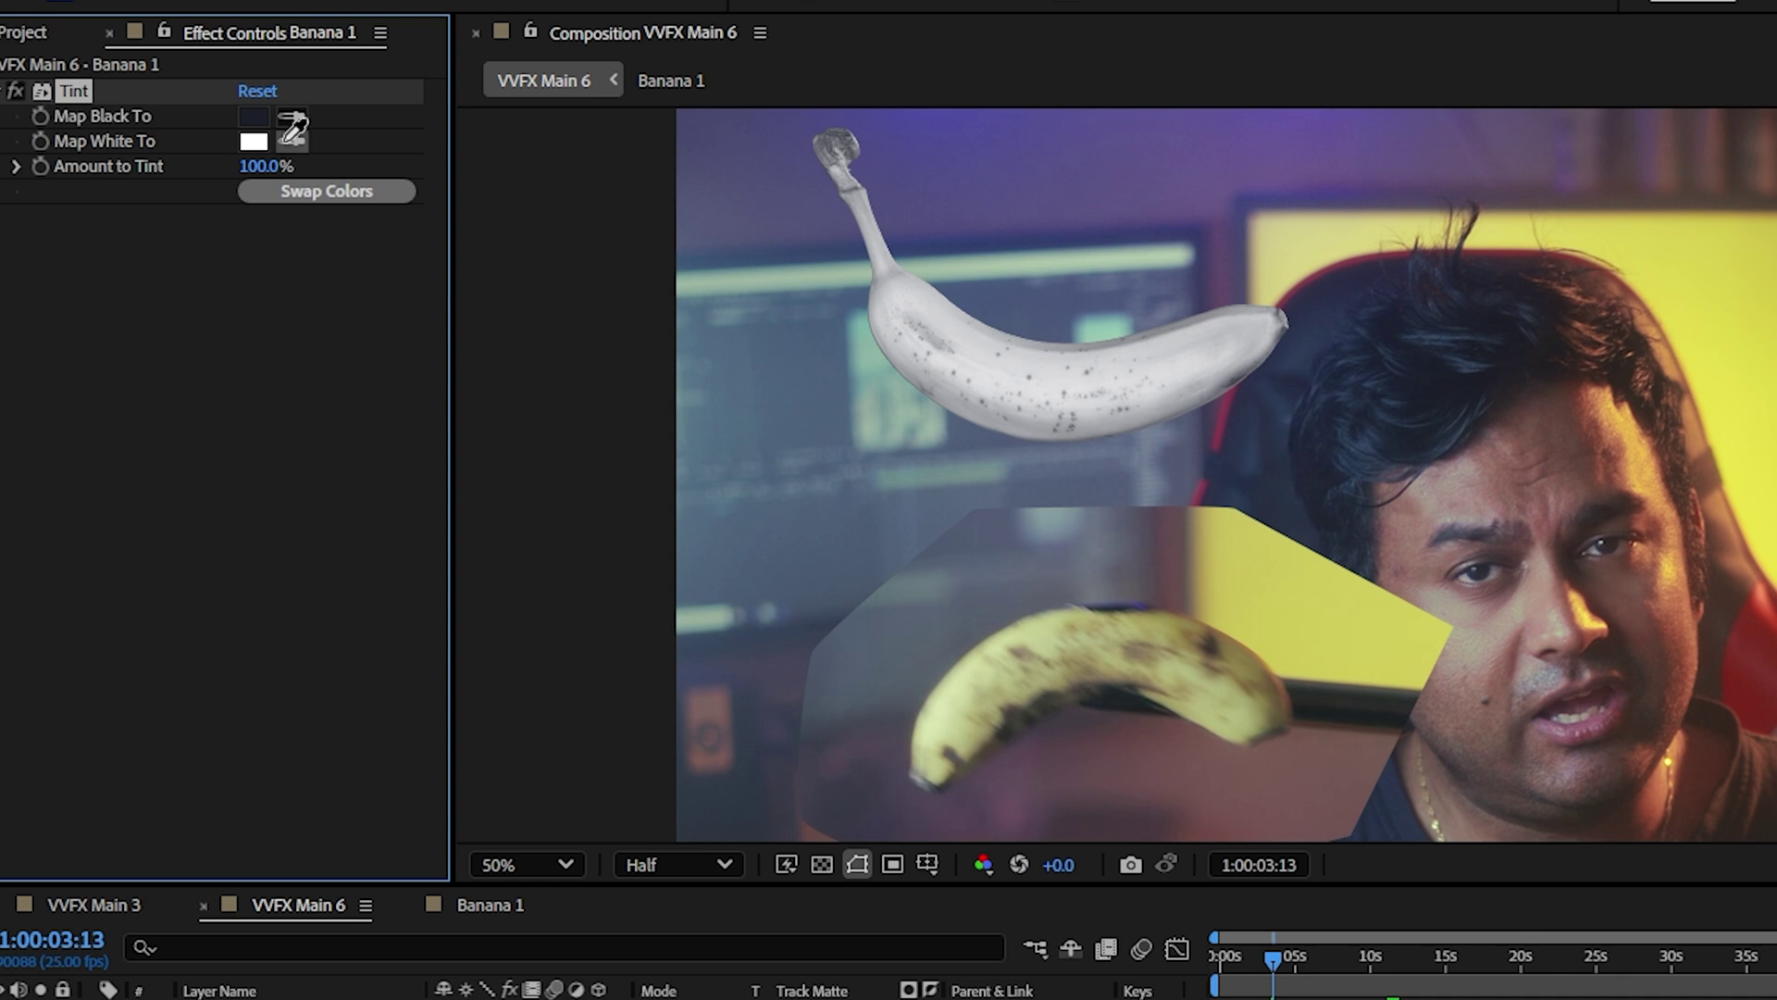
pyautogui.click(292, 137)
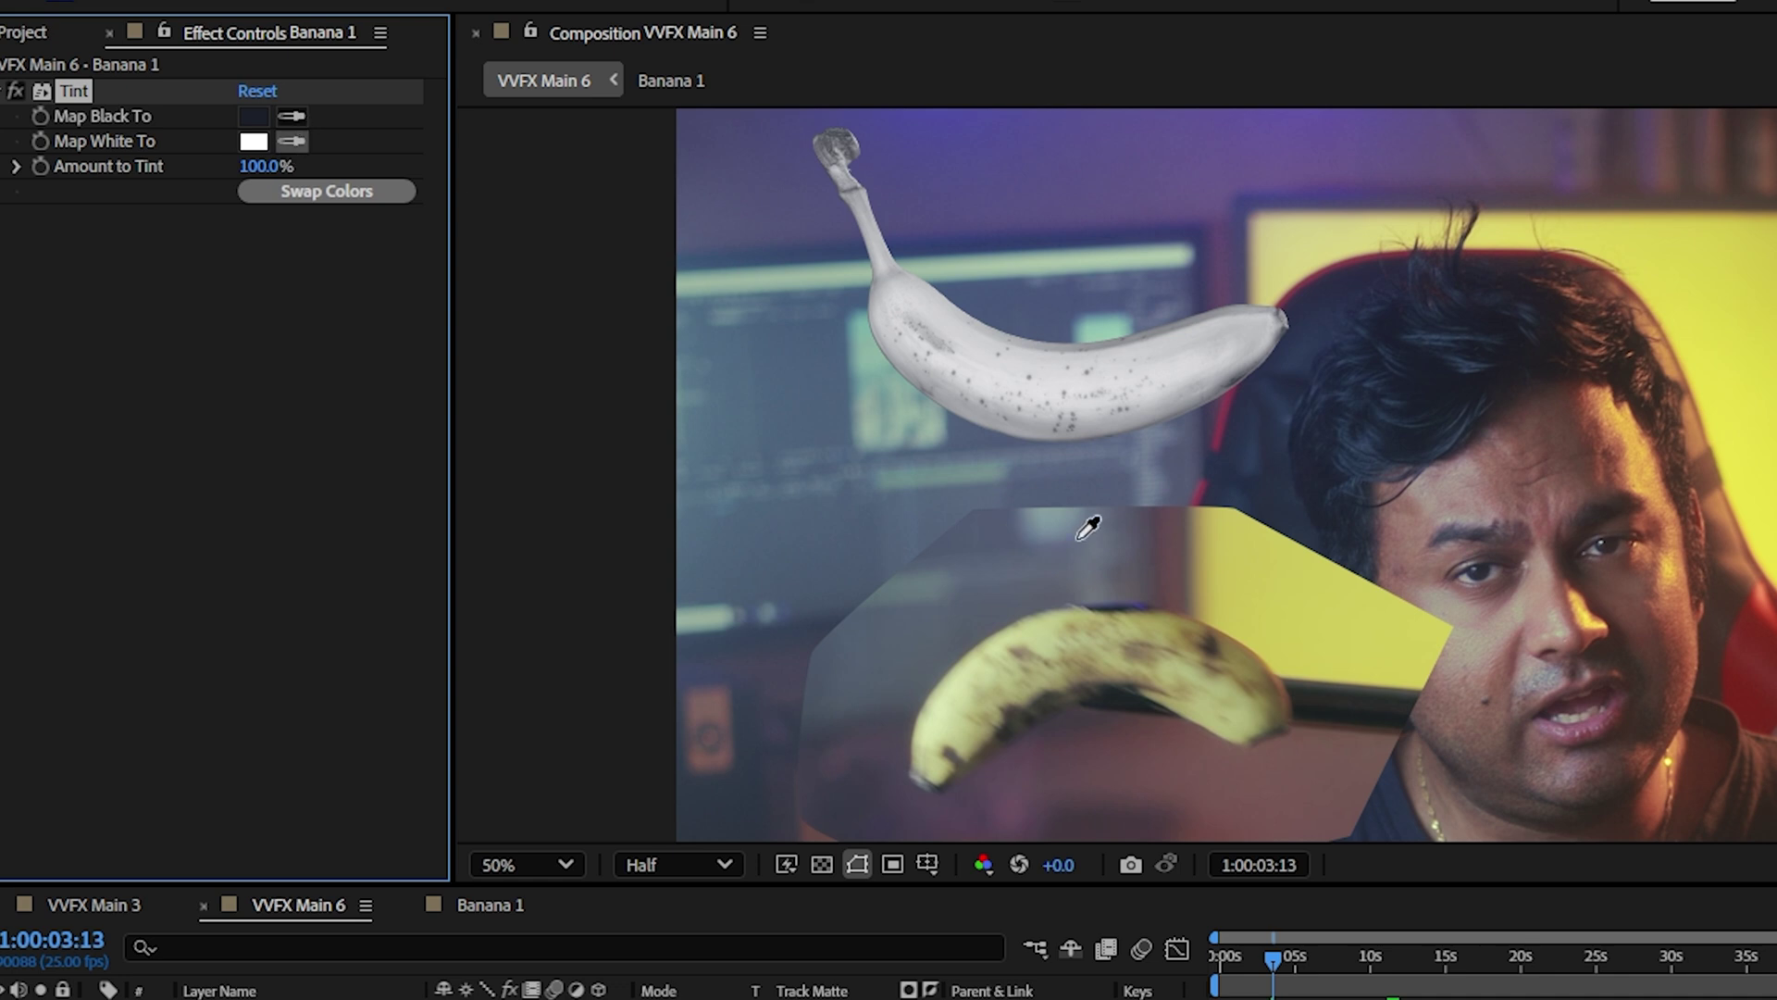
pyautogui.click(936, 724)
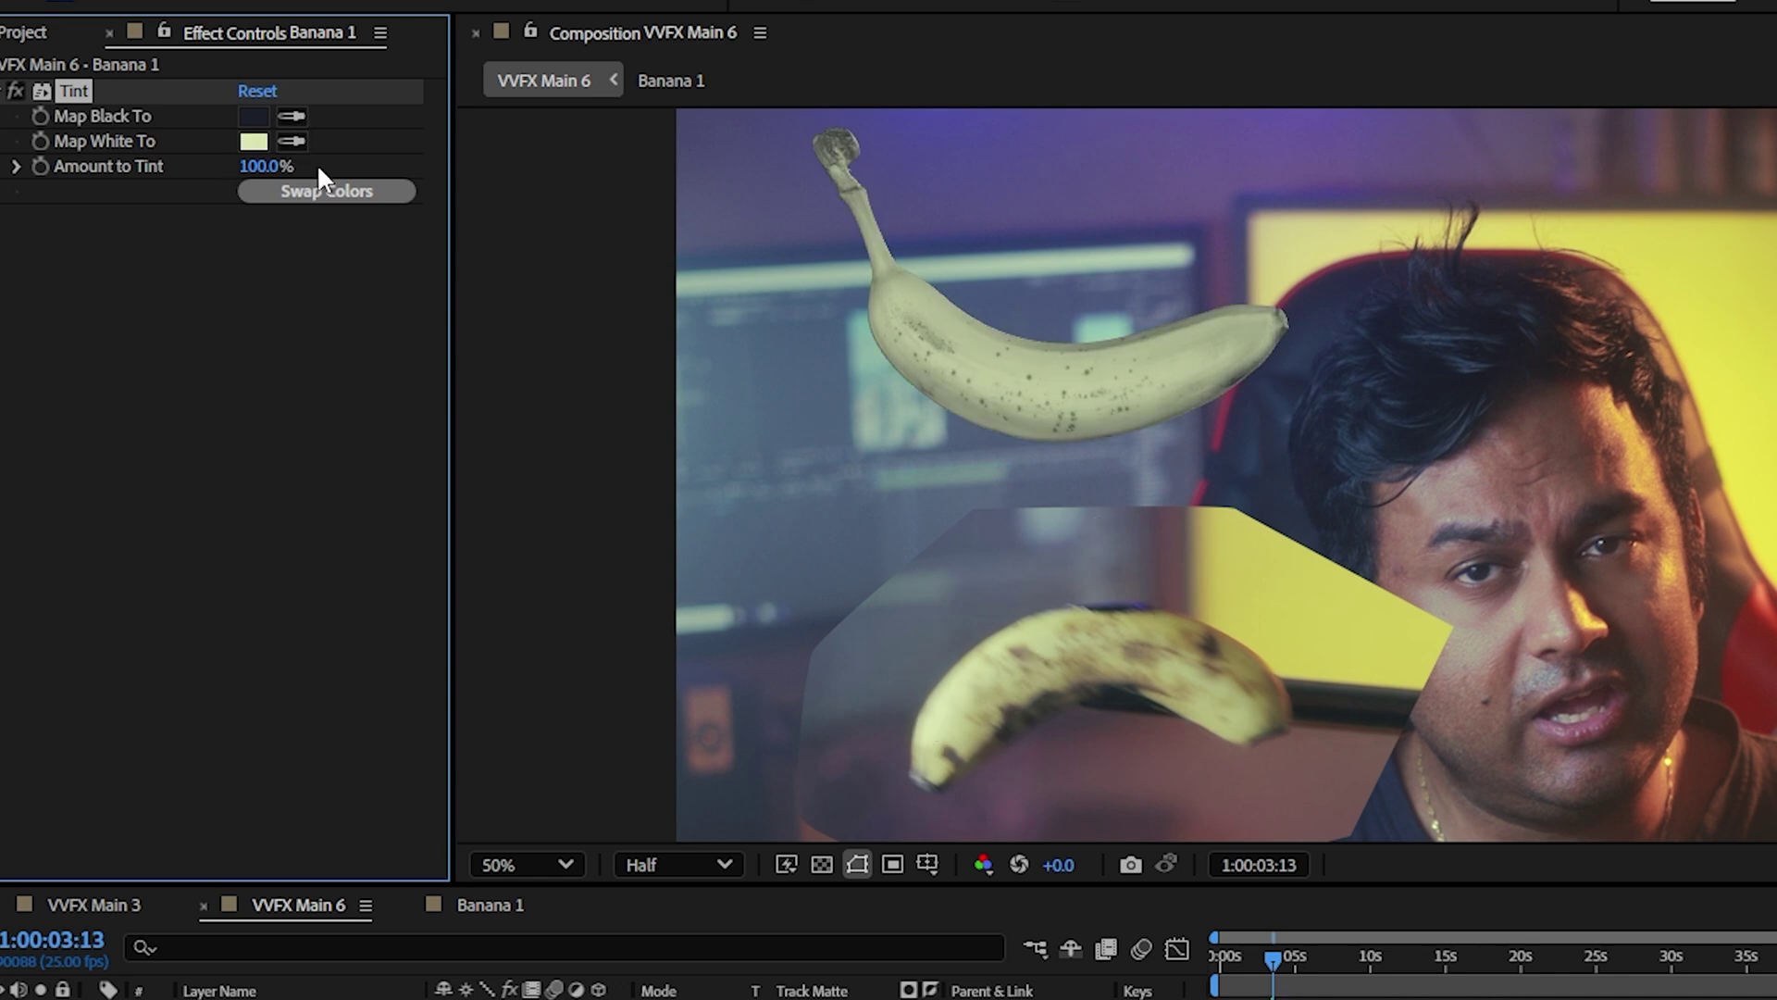
# Reduce the Tint's Amount to Tint to 22%.
pyautogui.moveTo(246, 167); pyautogui.dragTo(181, 176)
pyautogui.press('.')
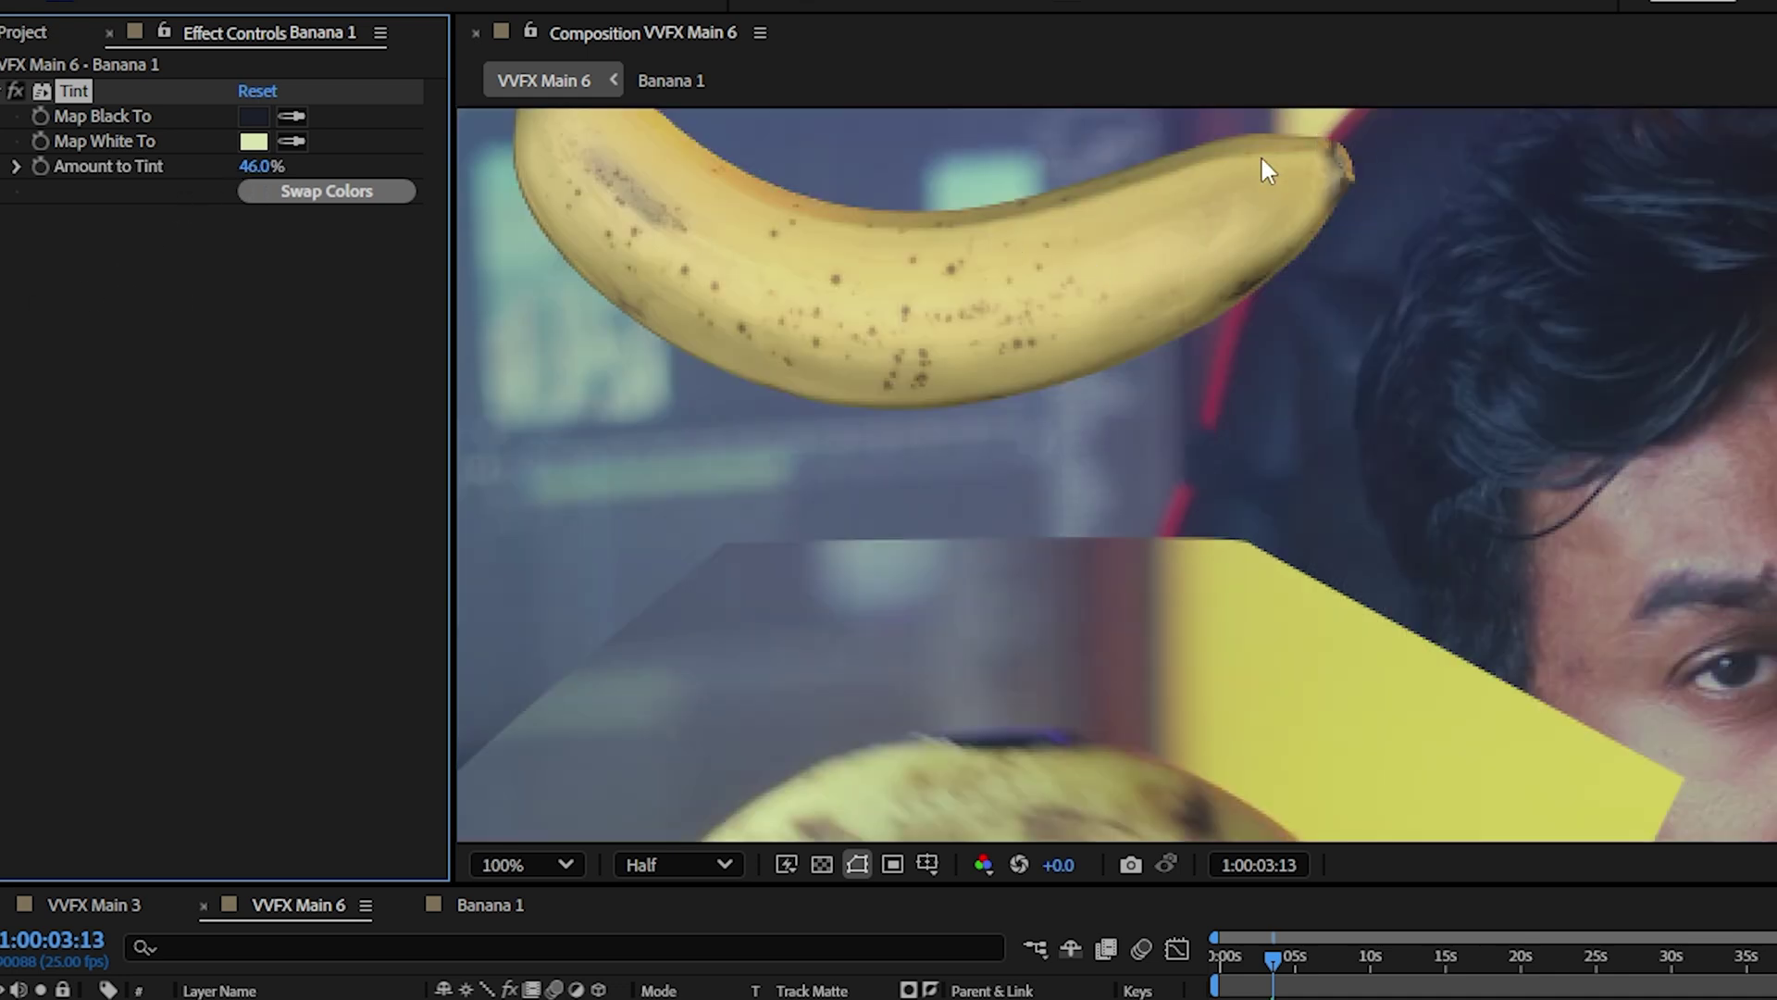
pyautogui.moveTo(264, 167); pyautogui.dragTo(139, 168)
pyautogui.moveTo(896, 258); pyautogui.dragTo(920, 278)
pyautogui.scroll(-2, 920, 277)
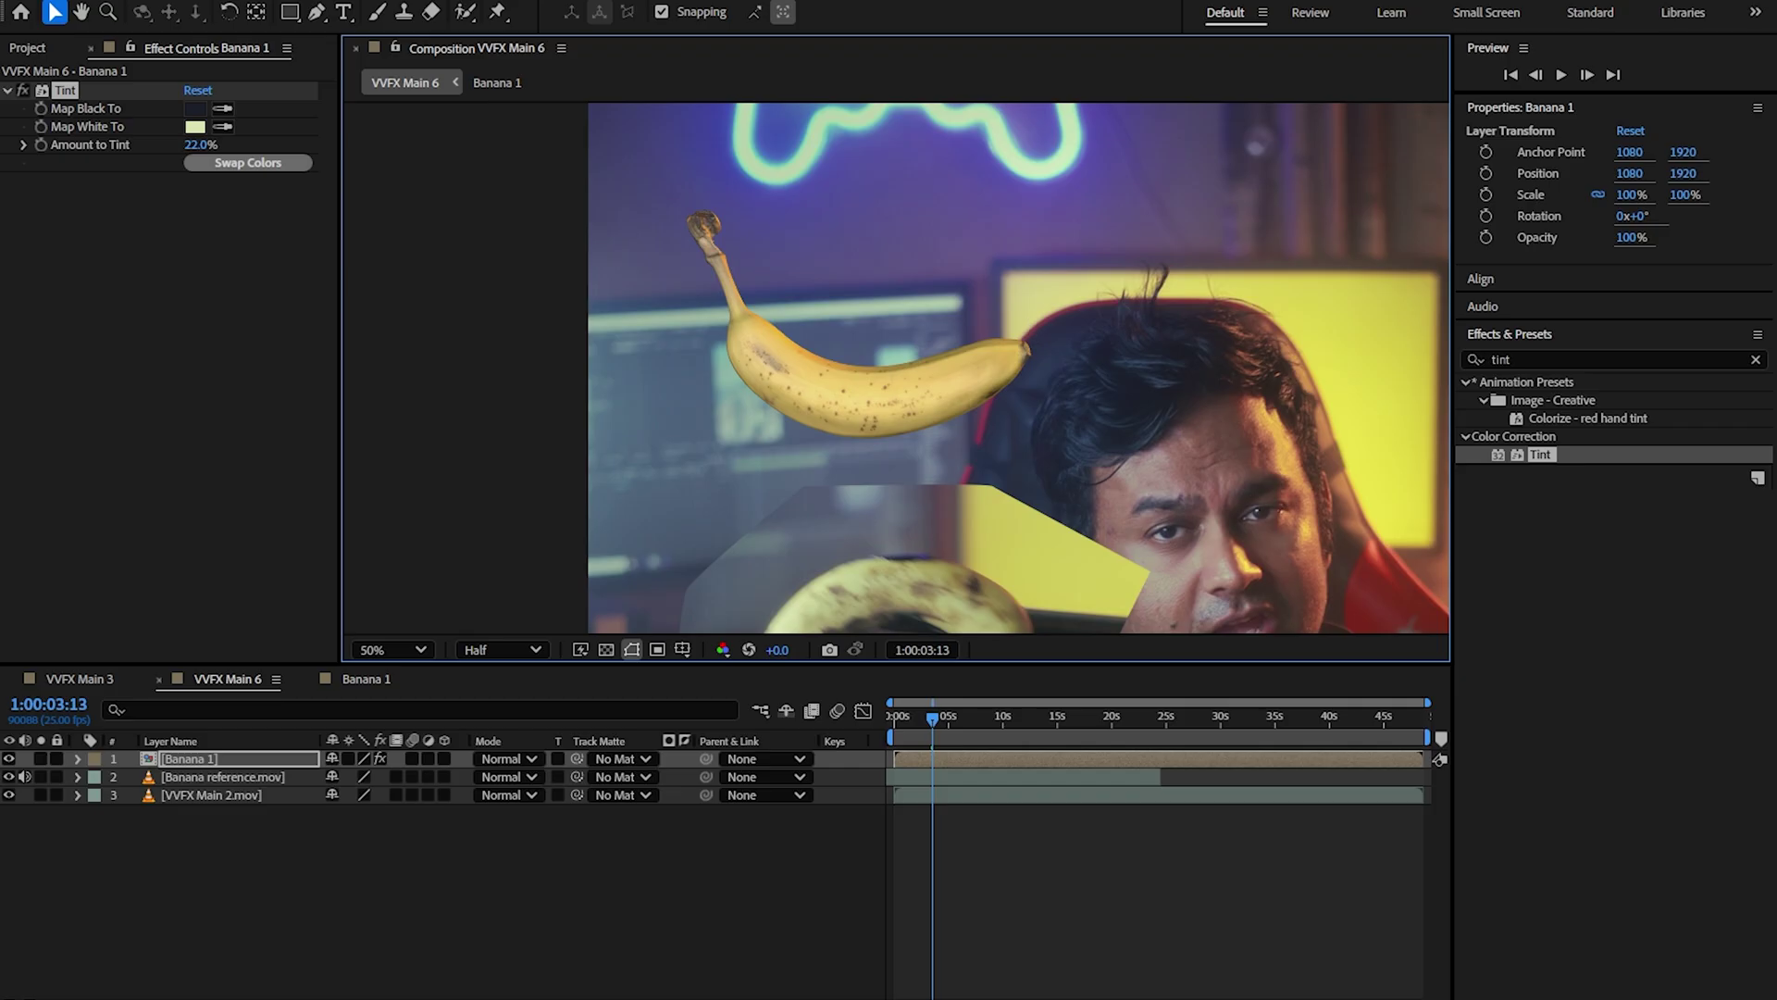
pyautogui.click(1567, 360)
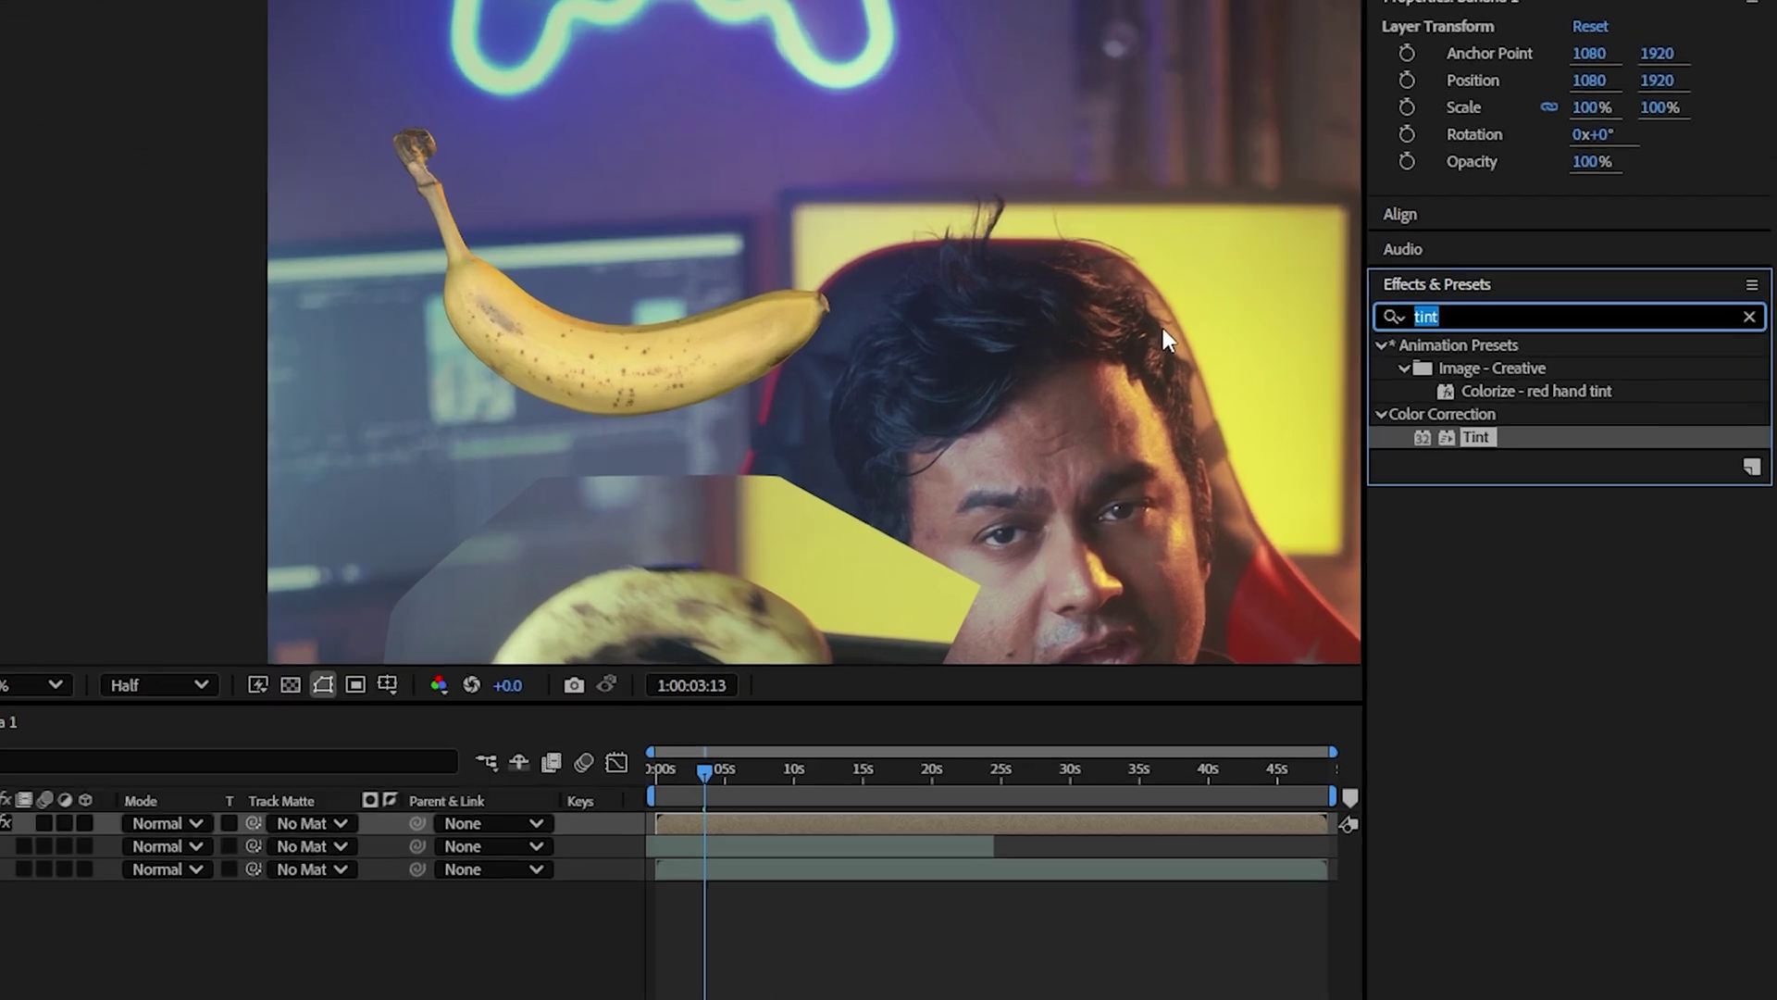
# Apply Lumetri Color to Banana 1 with Temperature -9, Tint -2 and Contrast 38.
pyautogui.press('BackSpace')
pyautogui.write('lume')
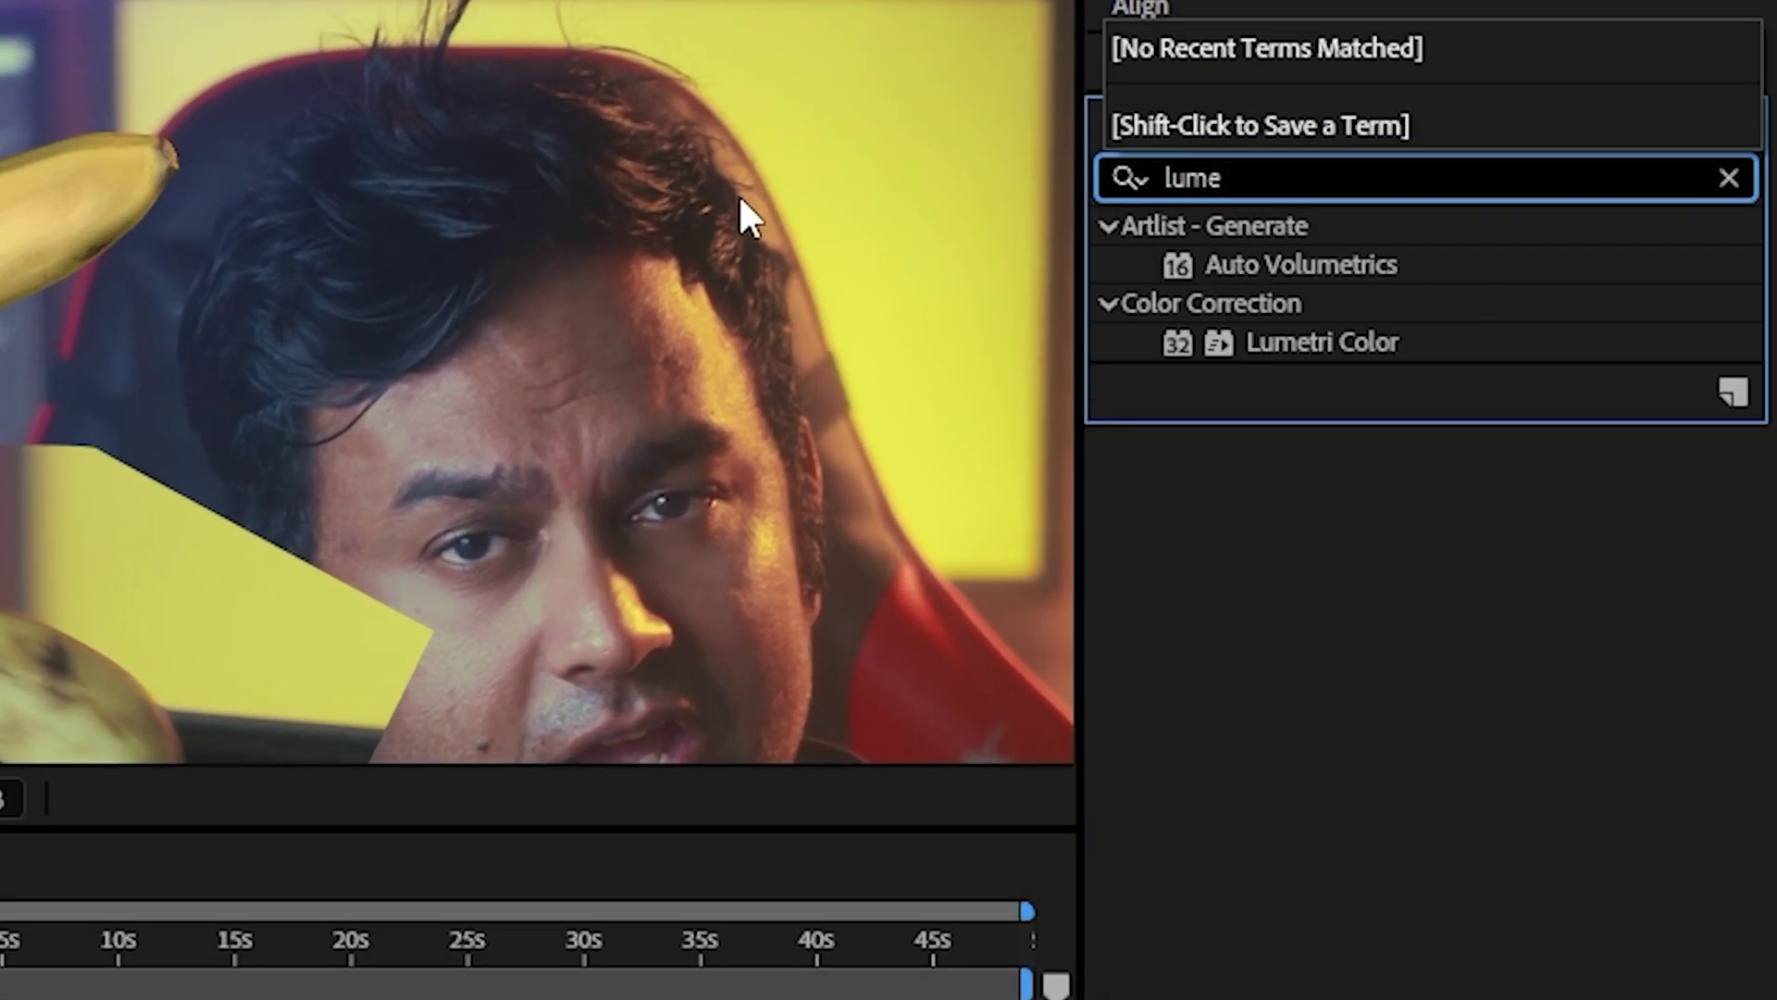
pyautogui.doubleClick(1305, 345)
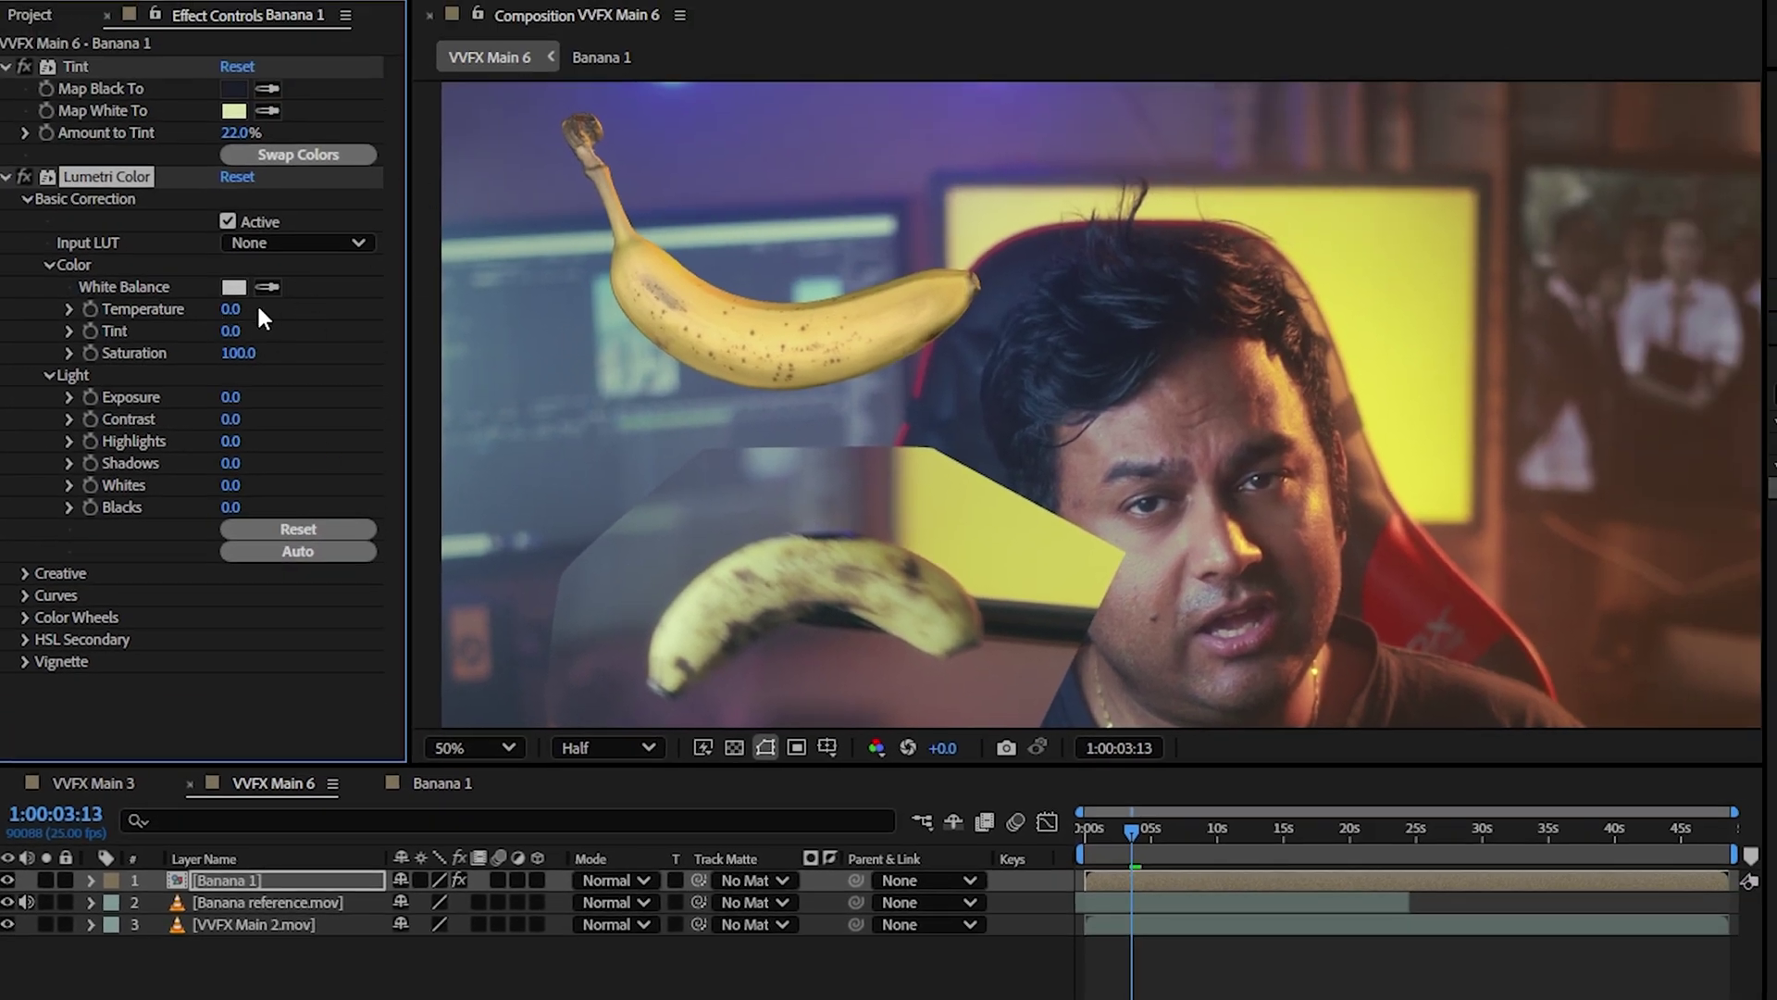
pyautogui.moveTo(239, 315); pyautogui.dragTo(205, 309)
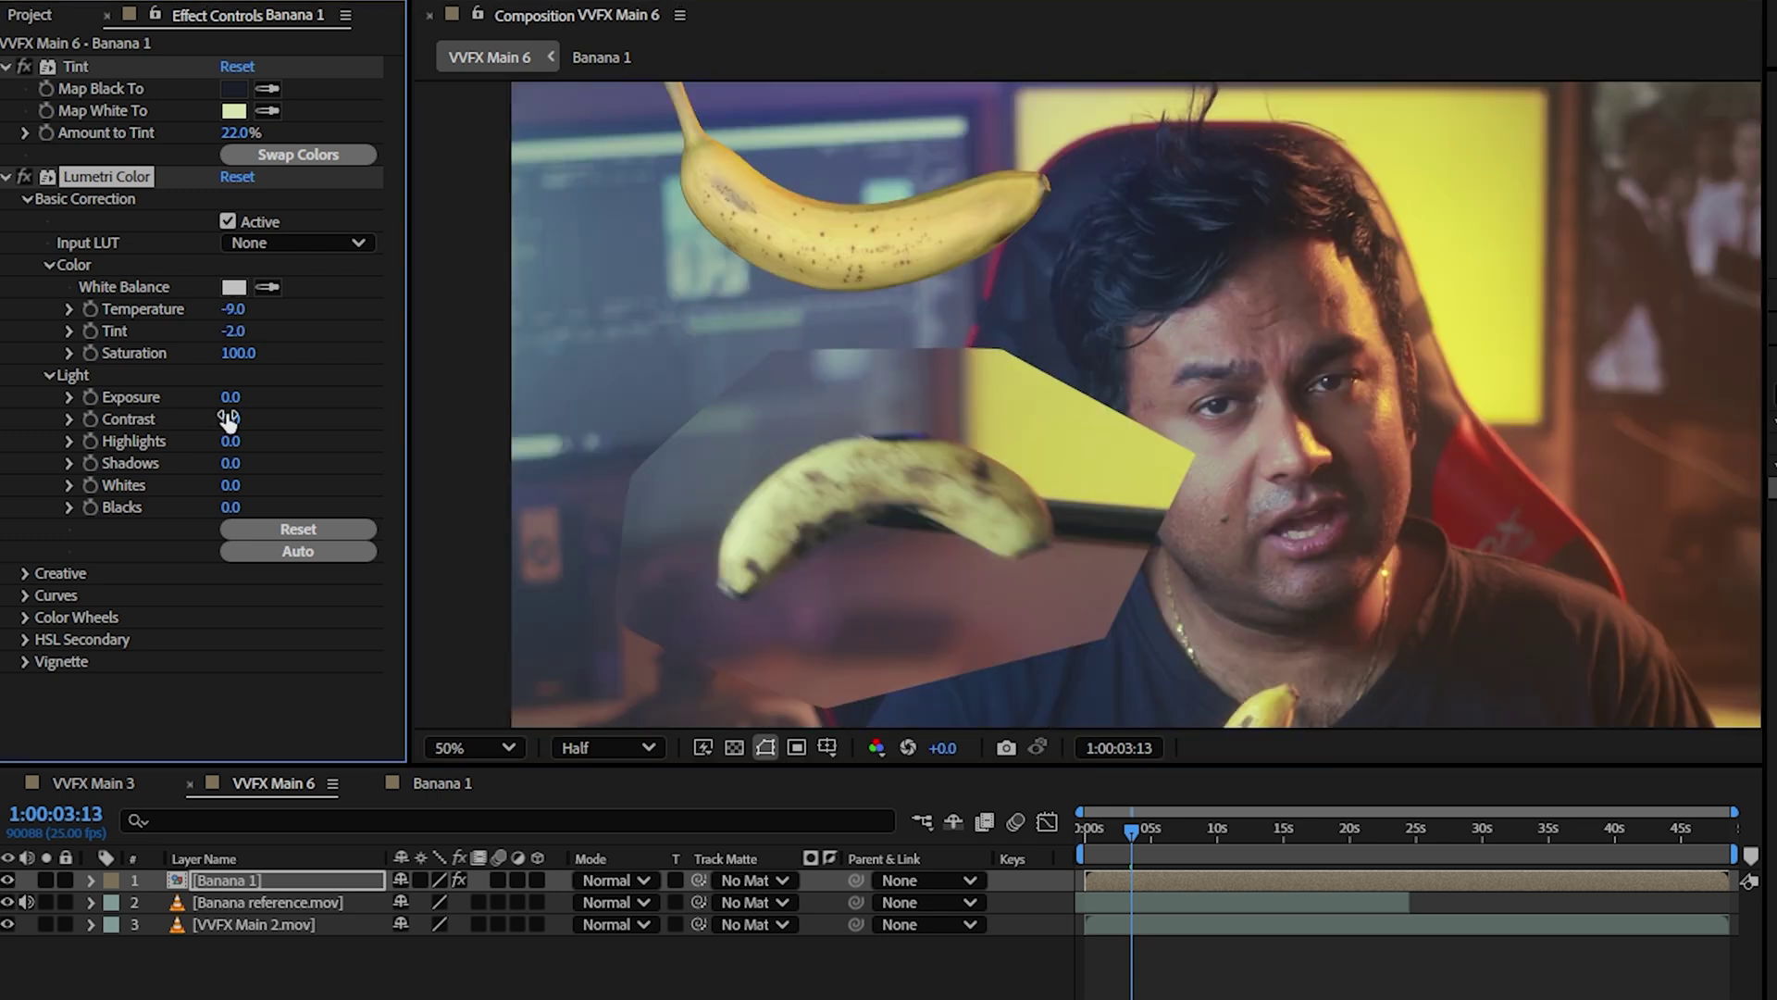
pyautogui.moveTo(227, 418)
pyautogui.mouseDown()
pyautogui.moveTo(288, 419)
pyautogui.moveTo(259, 416)
pyautogui.mouseUp()
# Sample the banana's yellow in the Hue vs Sat curve and pull its saturation down.
pyautogui.scroll(1, 996, 161)
pyautogui.moveTo(996, 159); pyautogui.dragTo(1050, 233)
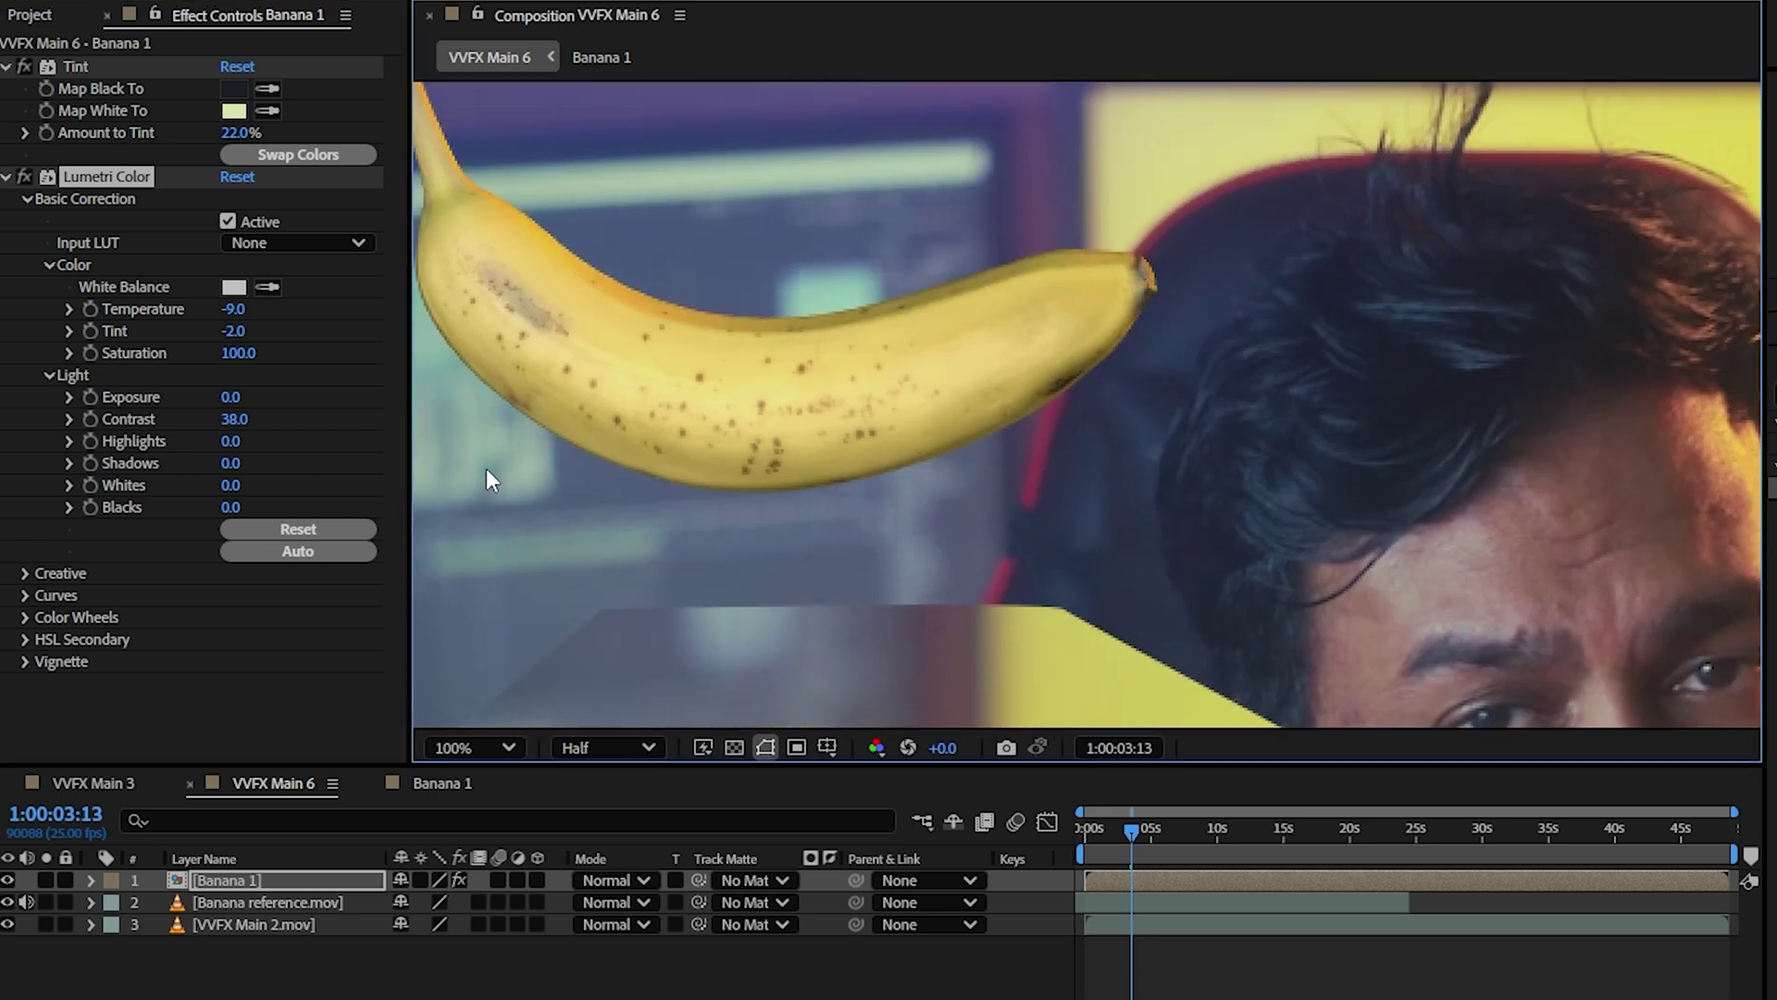
pyautogui.click(20, 594)
pyautogui.scroll(-5, 30, 601)
pyautogui.scroll(-5, 44, 610)
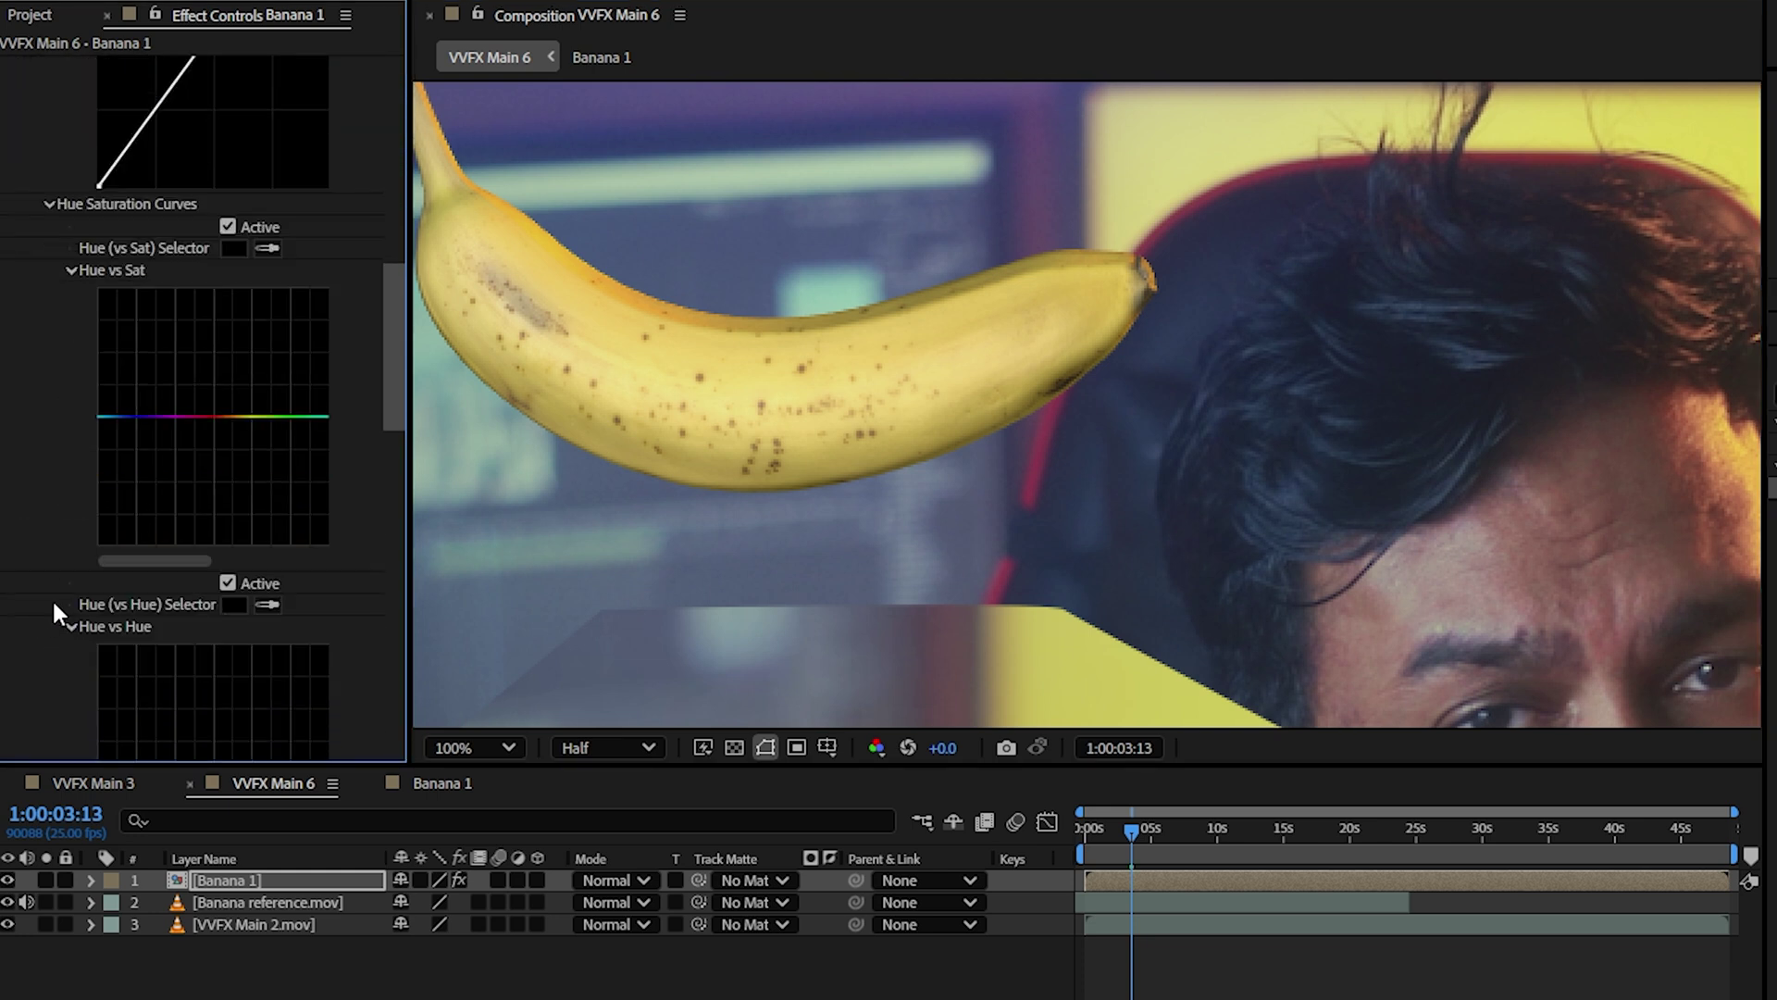
pyautogui.click(268, 249)
pyautogui.click(769, 398)
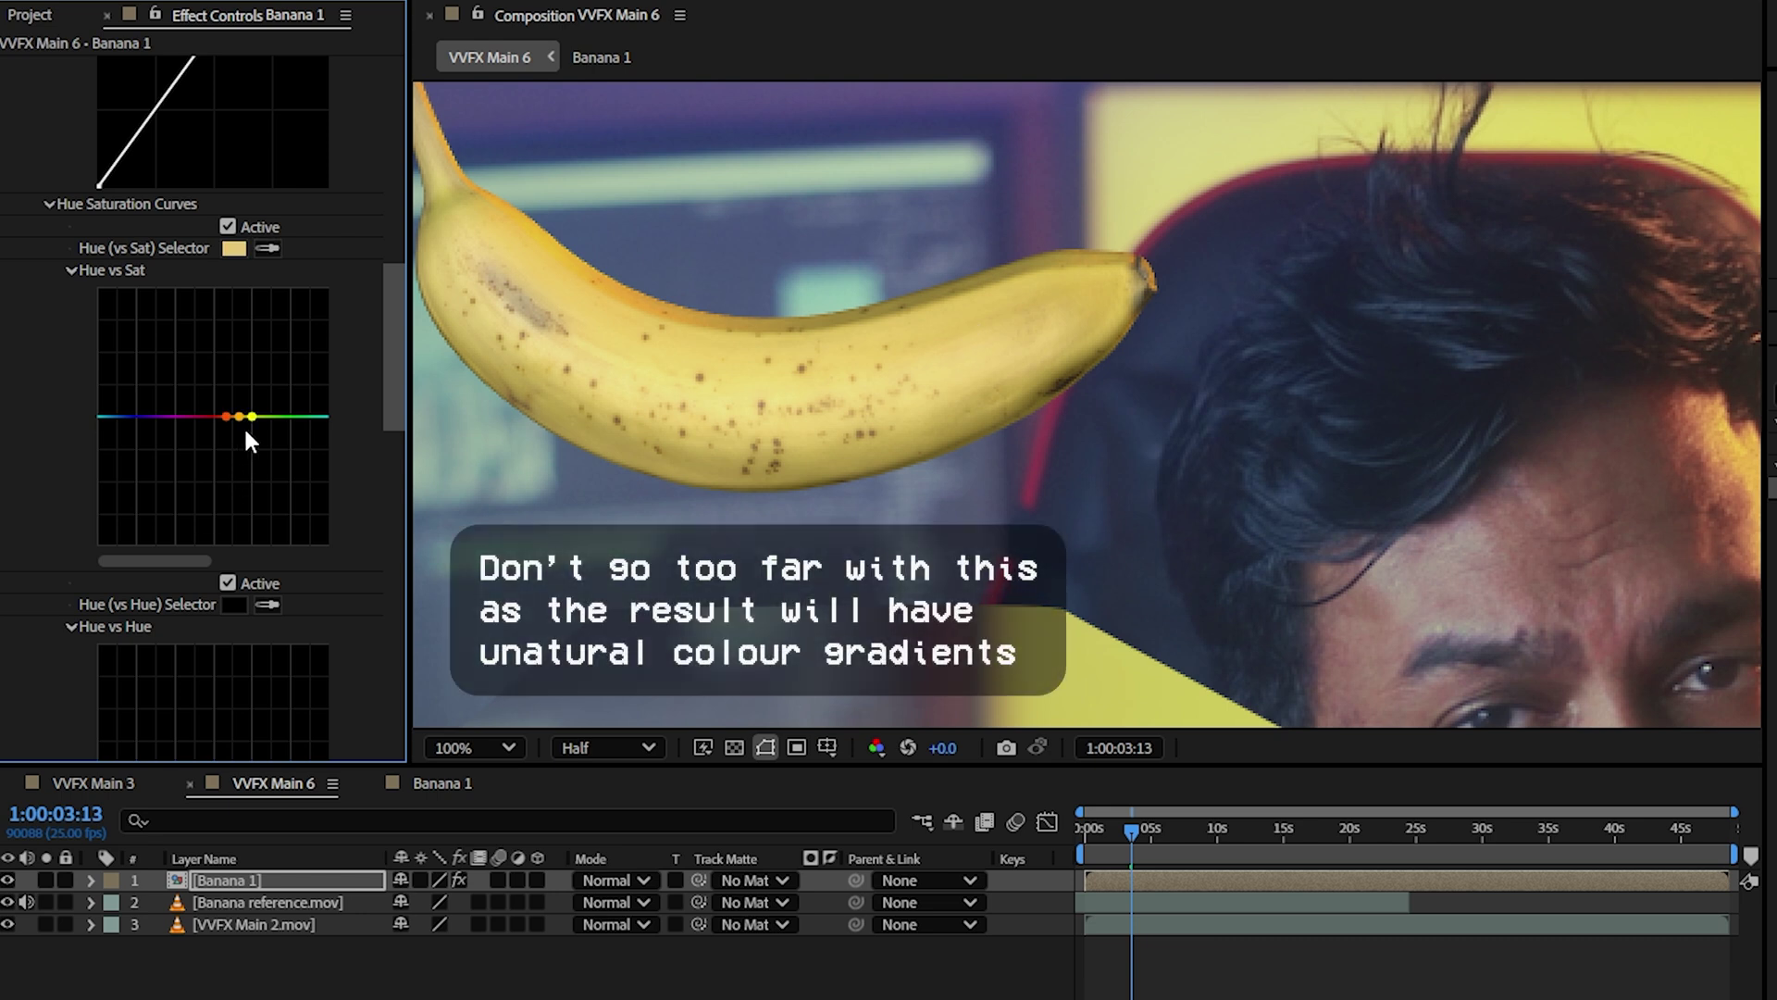
pyautogui.moveTo(239, 416)
pyautogui.mouseDown()
pyautogui.moveTo(240, 472)
pyautogui.moveTo(238, 447)
pyautogui.mouseUp()
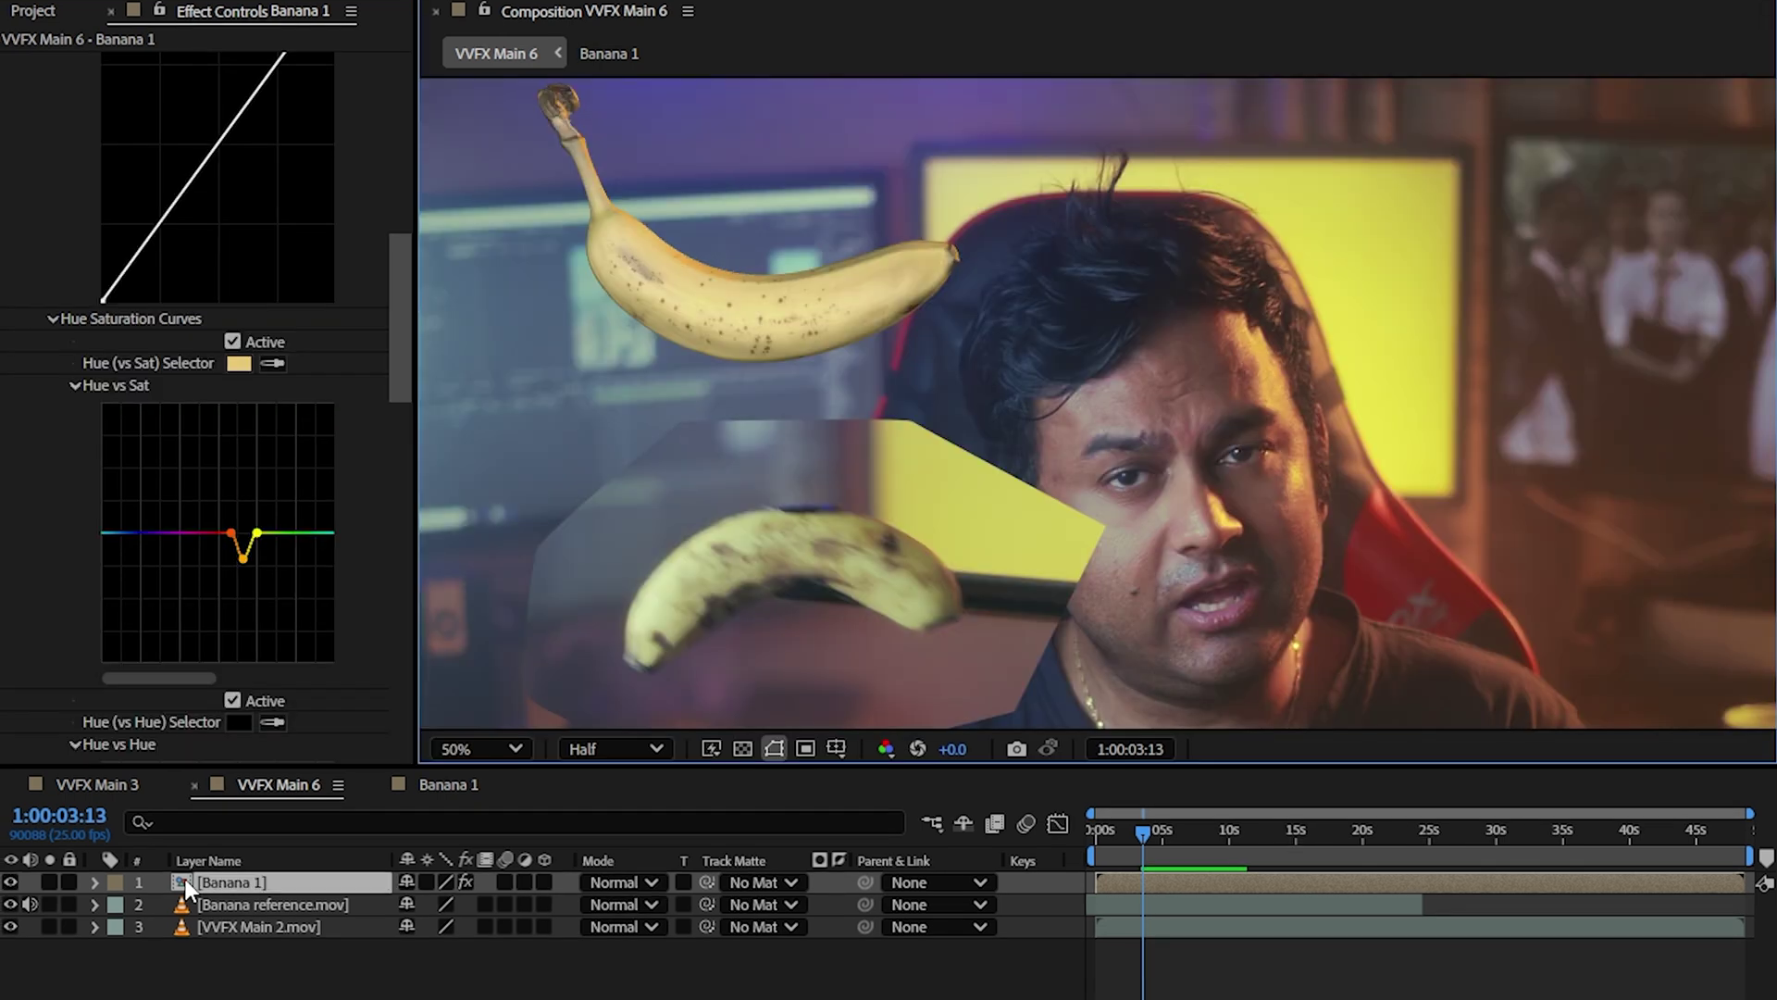
# Inside the Banana 1 pre-comp, raise the Backlight's Intensity to 341%.
pyautogui.doubleClick(185, 879)
pyautogui.click(10, 971)
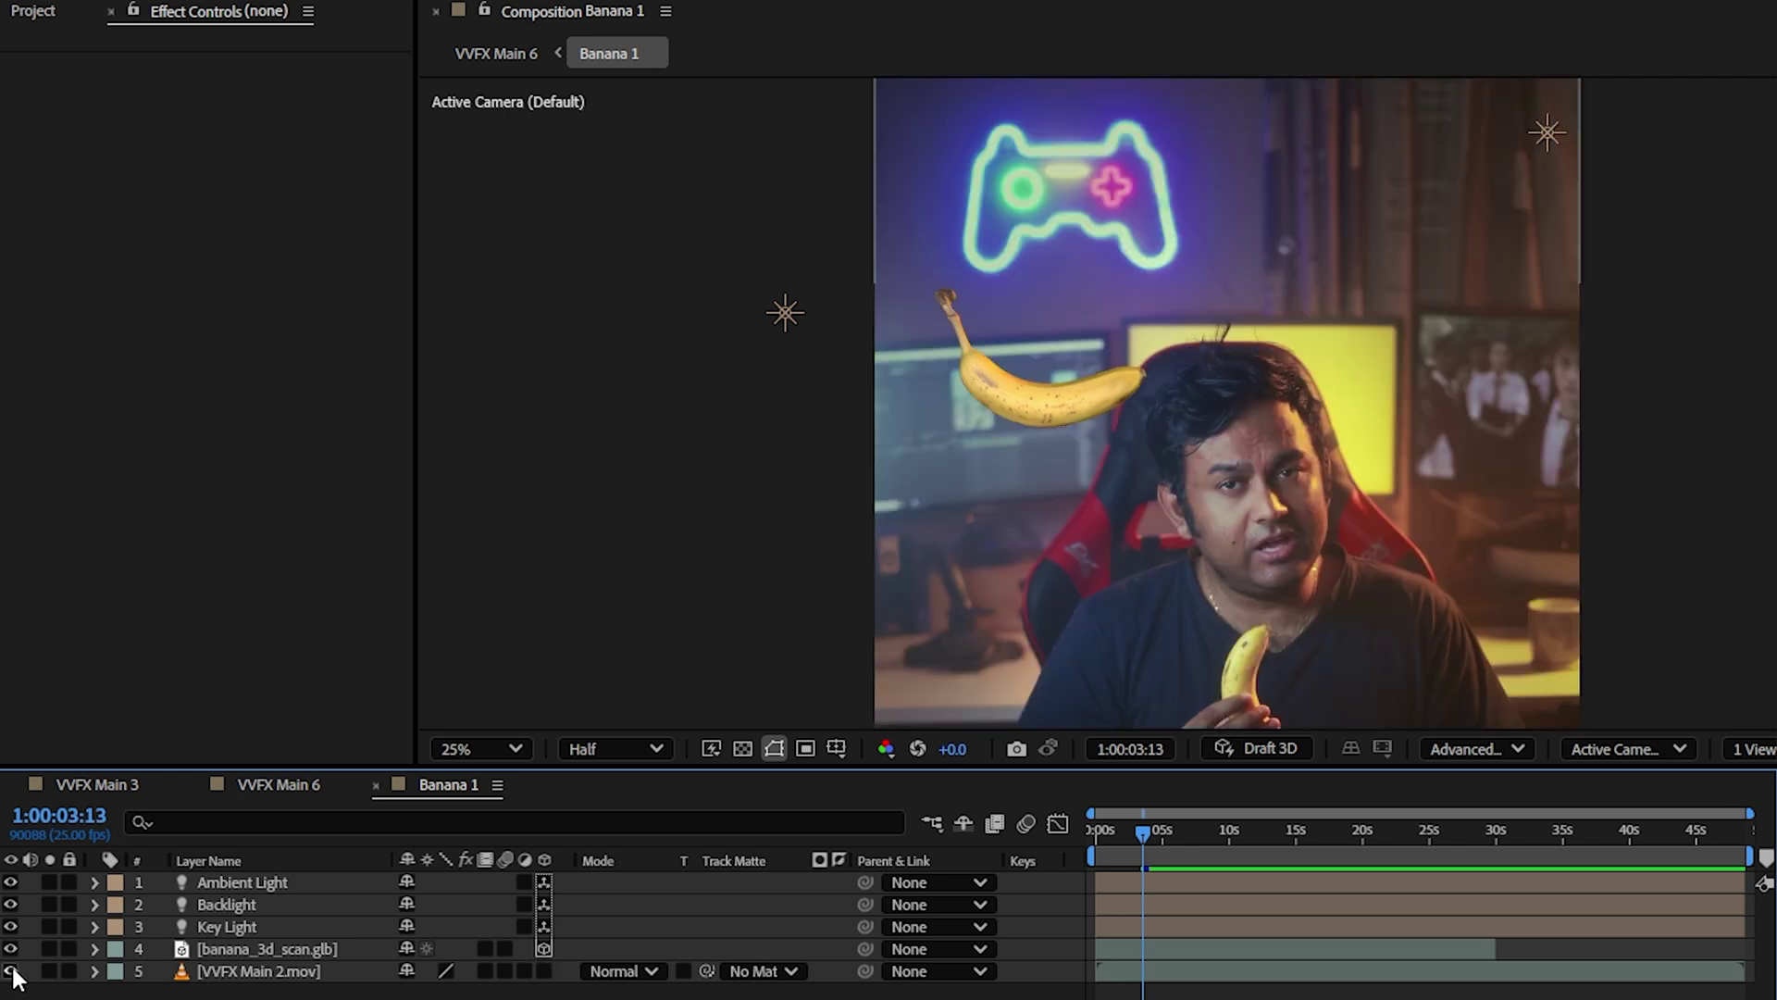
pyautogui.click(1564, 144)
pyautogui.click(94, 904)
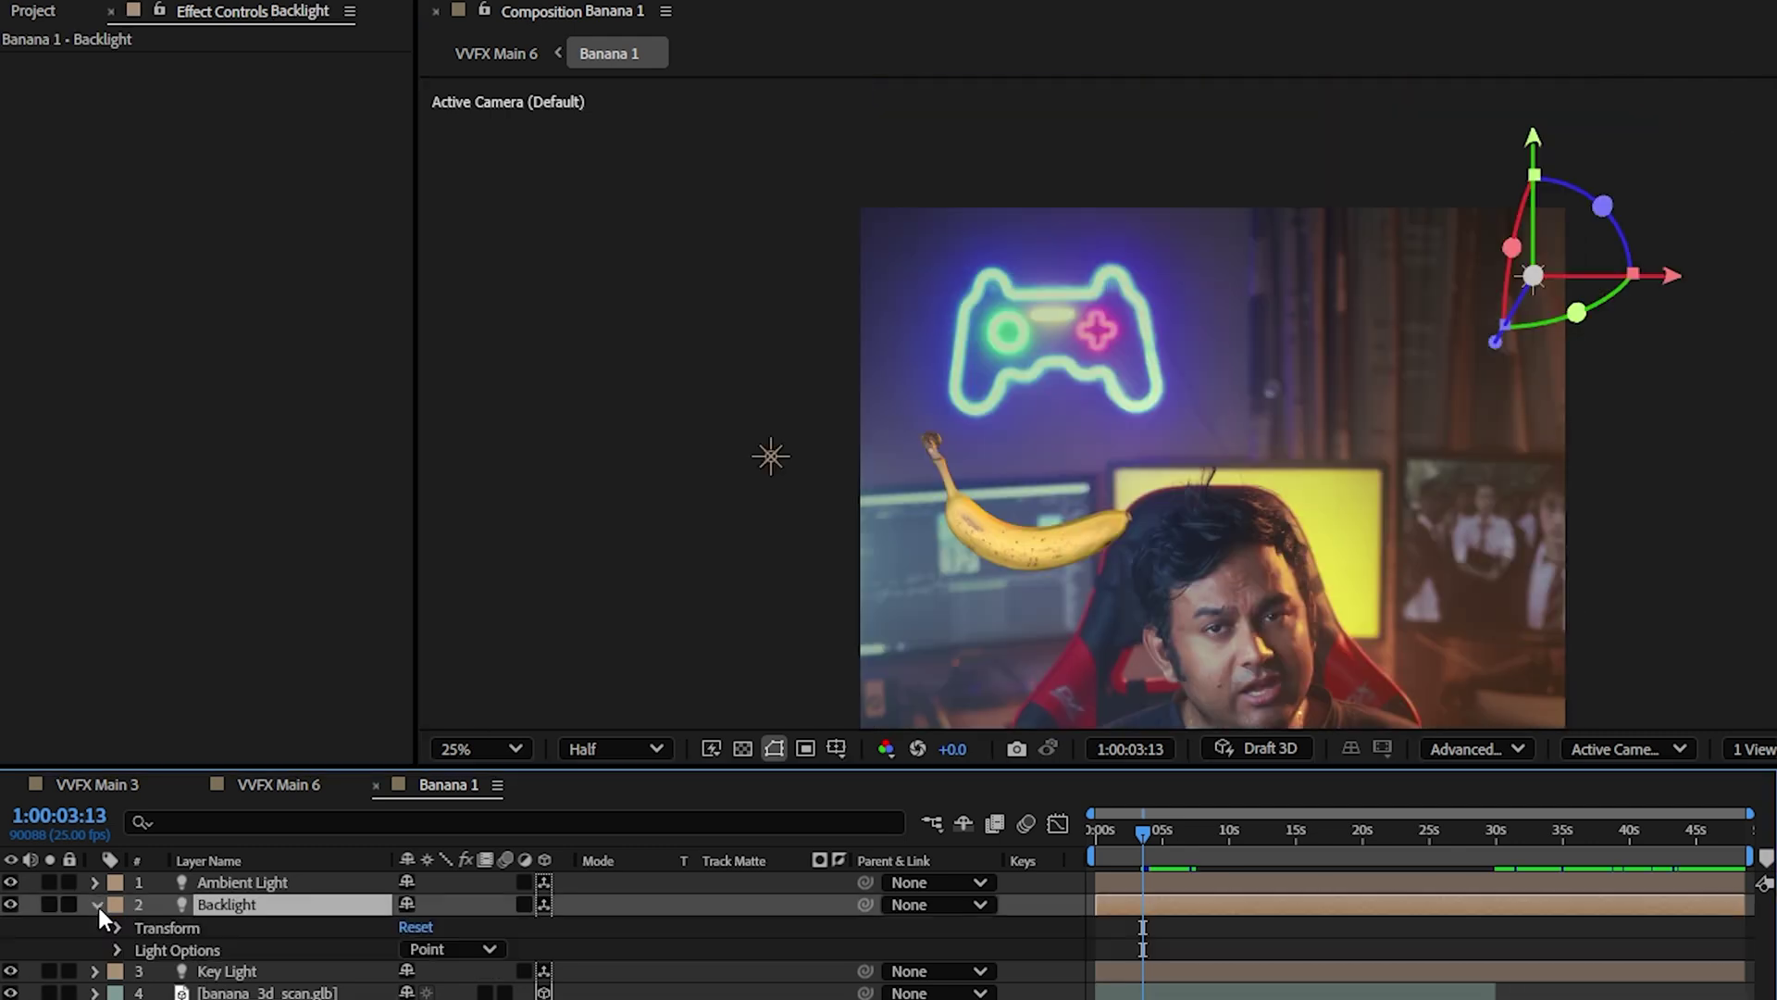
pyautogui.click(93, 904)
pyautogui.click(93, 905)
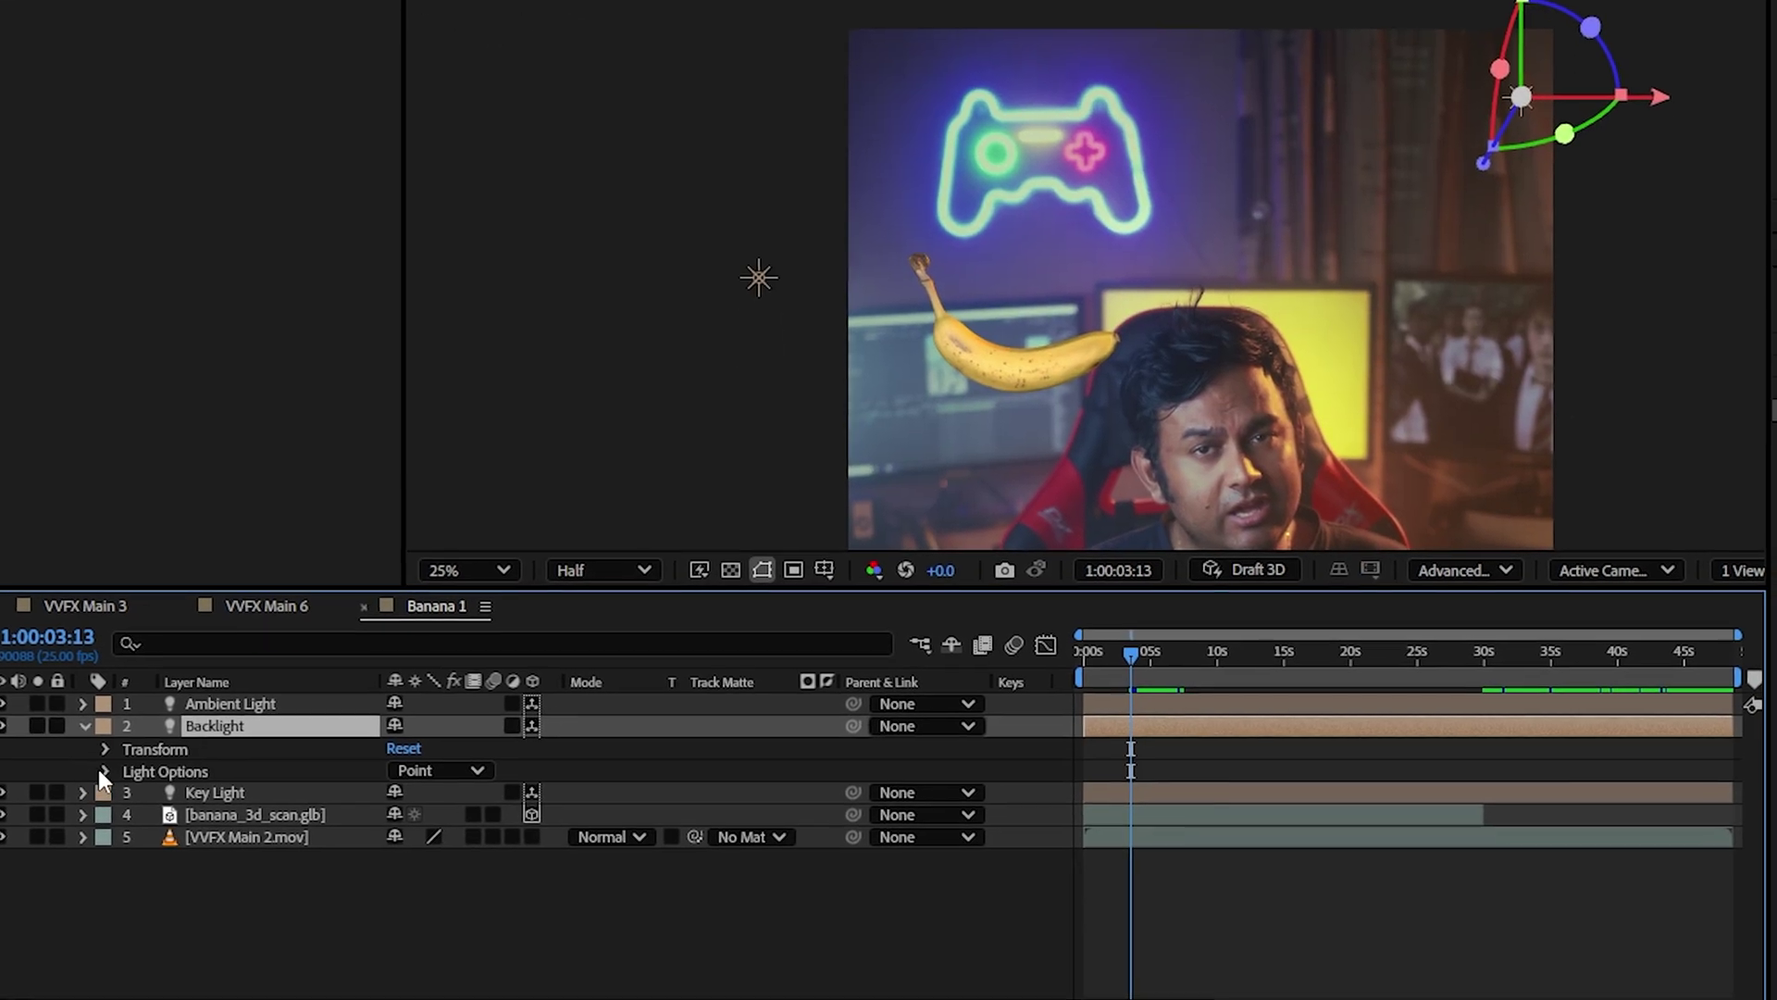
pyautogui.click(104, 772)
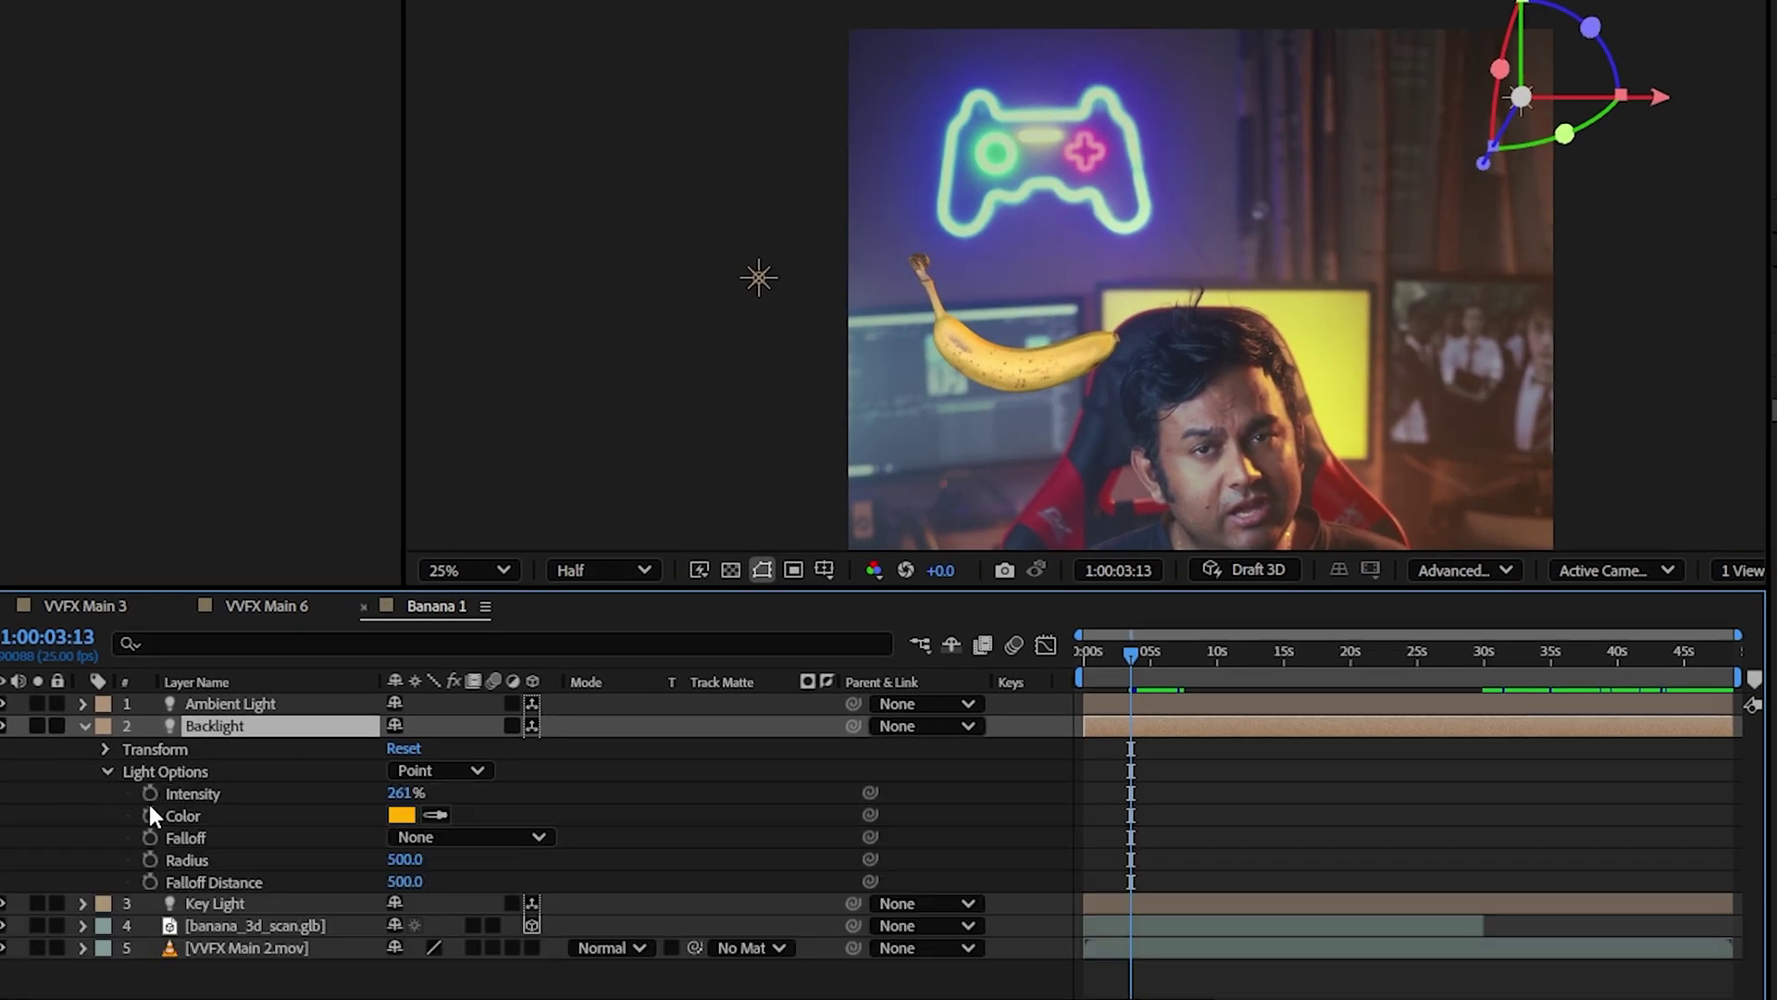
pyautogui.scroll(1, 1027, 211)
pyautogui.scroll(1, 968, 266)
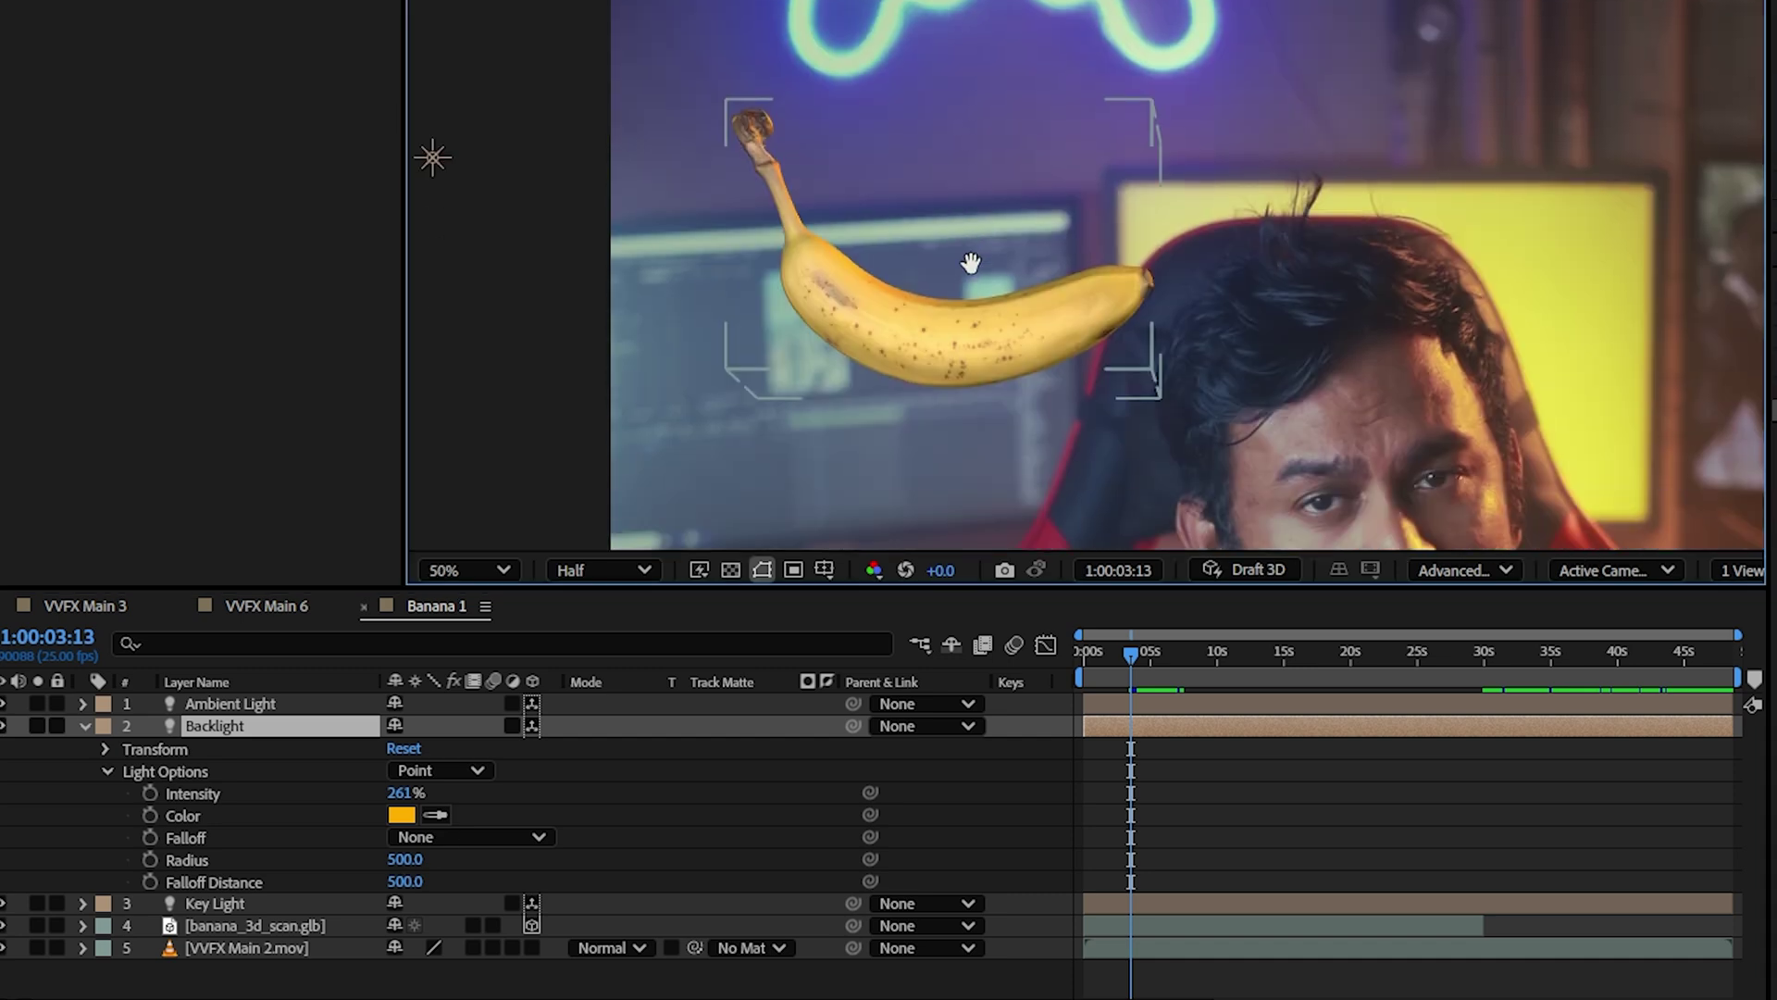
pyautogui.moveTo(405, 792); pyautogui.dragTo(500, 783)
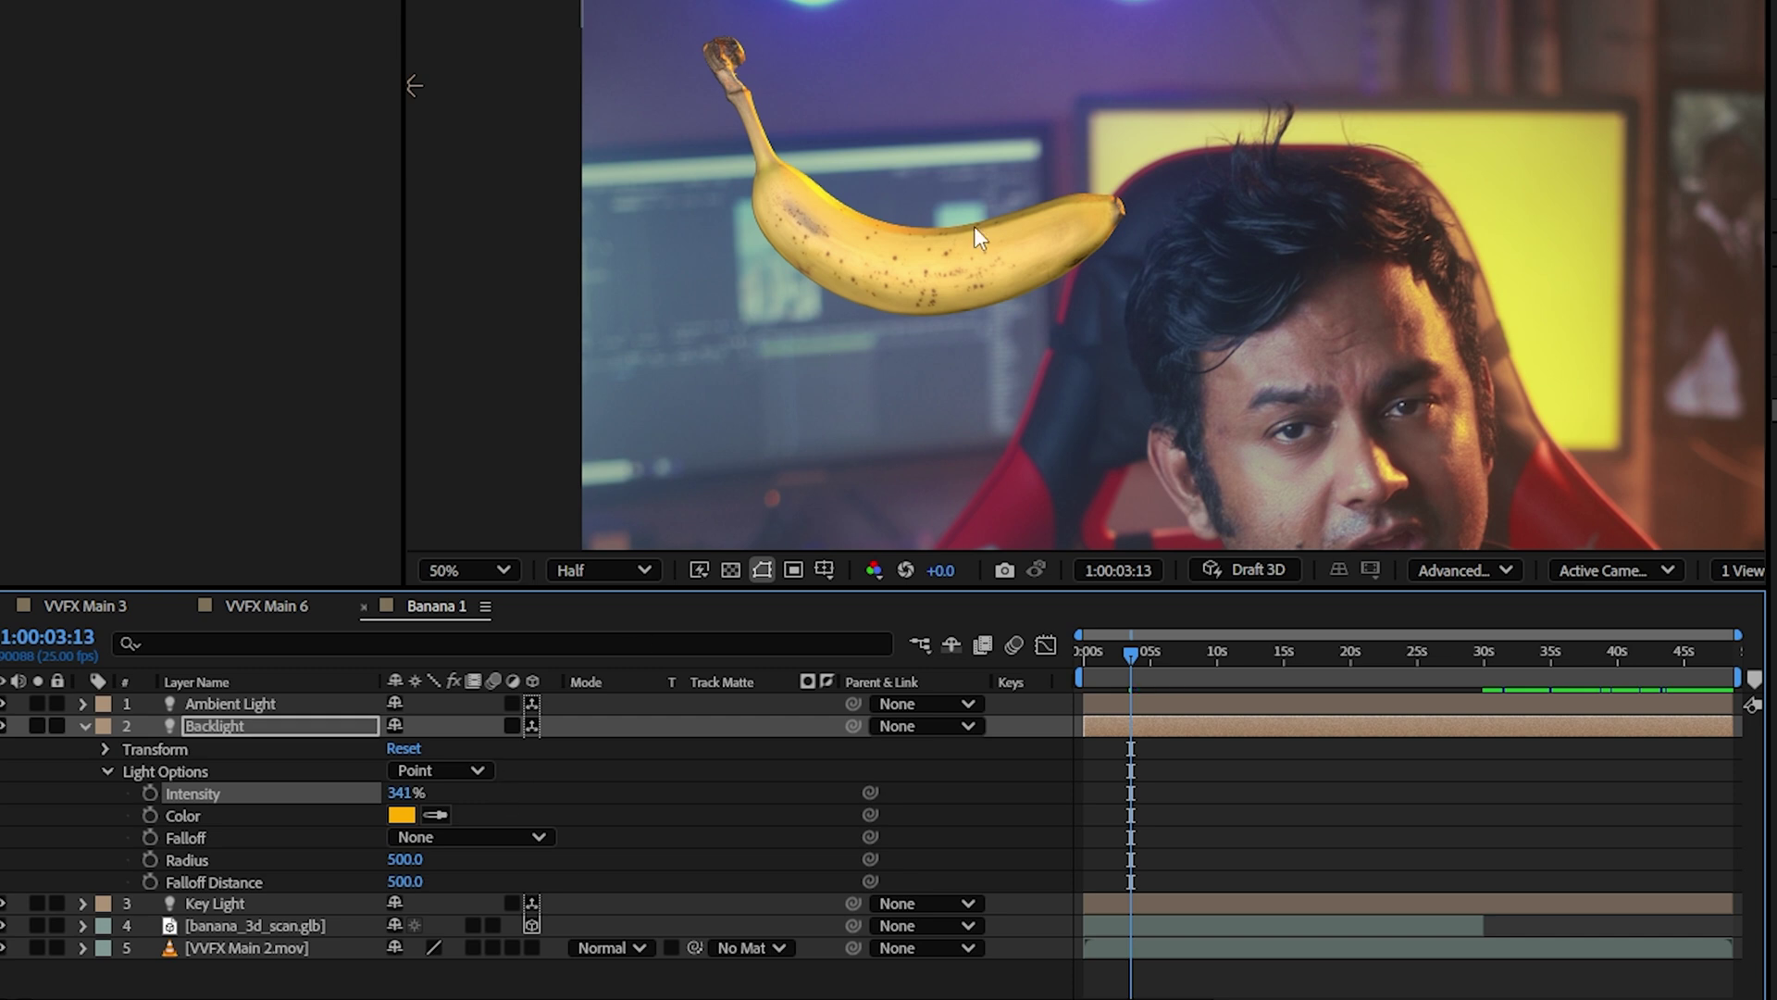
# Change the Backlight colour to deeper orange FF7800.
pyautogui.press('.')
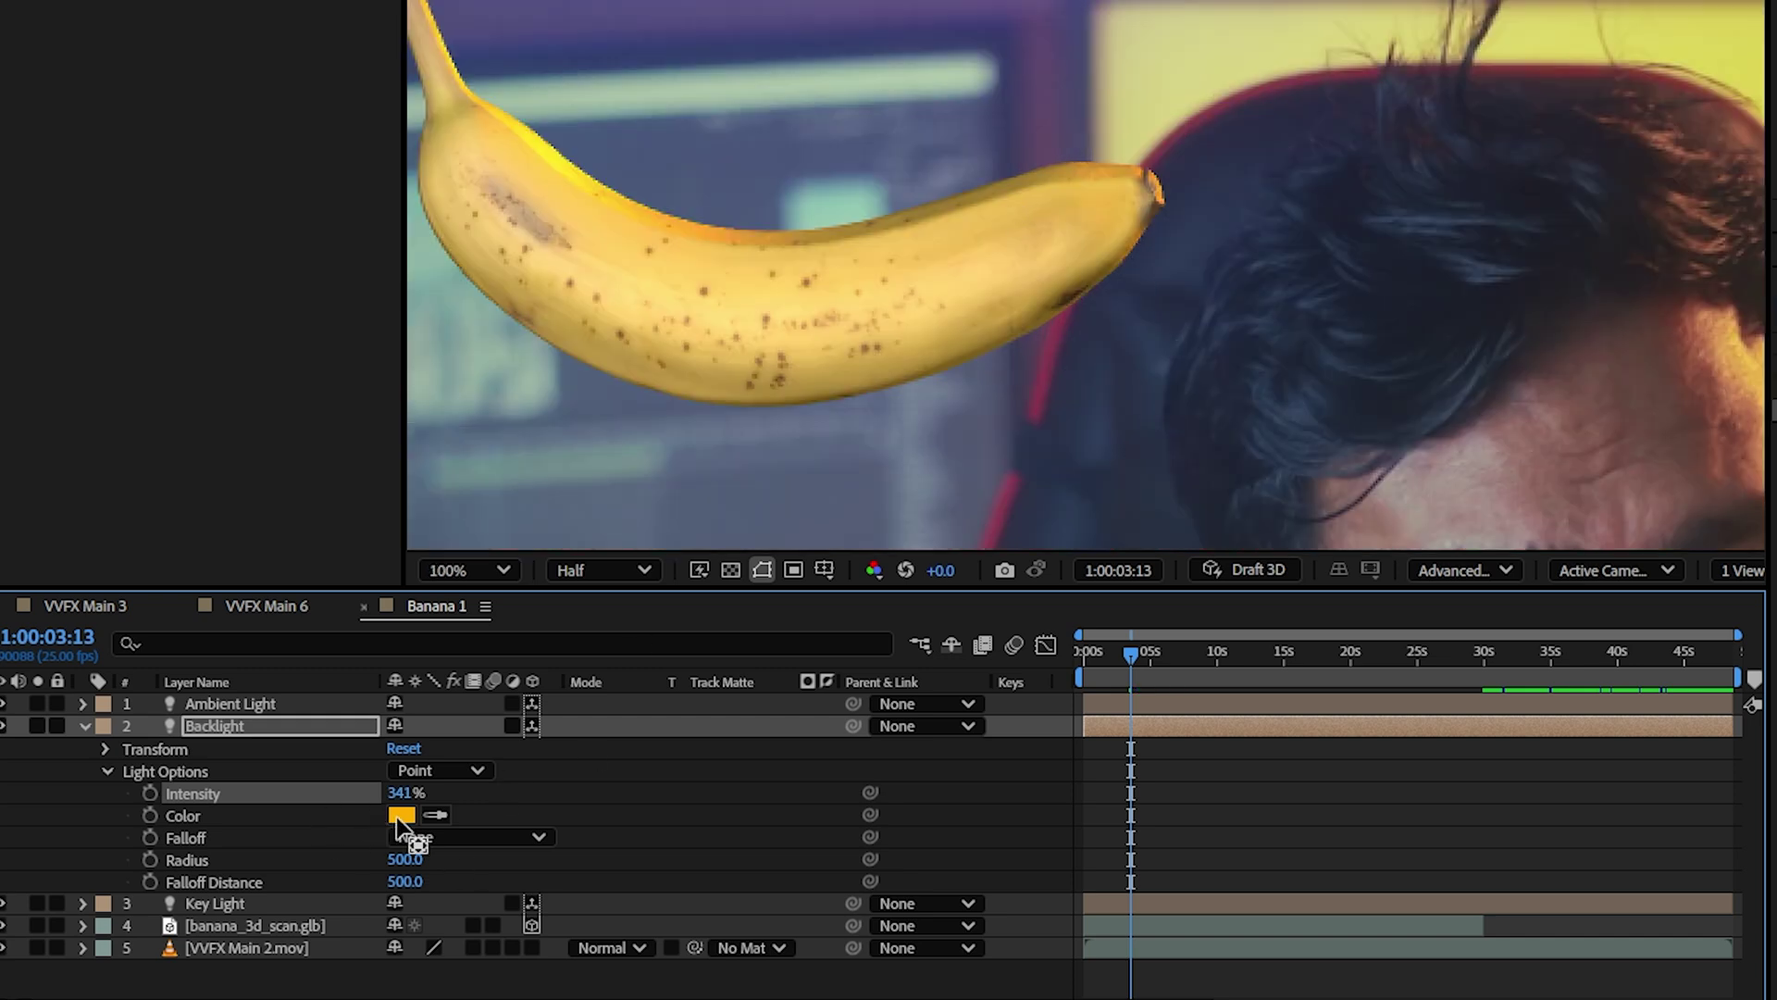
pyautogui.click(399, 819)
pyautogui.moveTo(1163, 507); pyautogui.dragTo(1158, 509)
pyautogui.click(1329, 222)
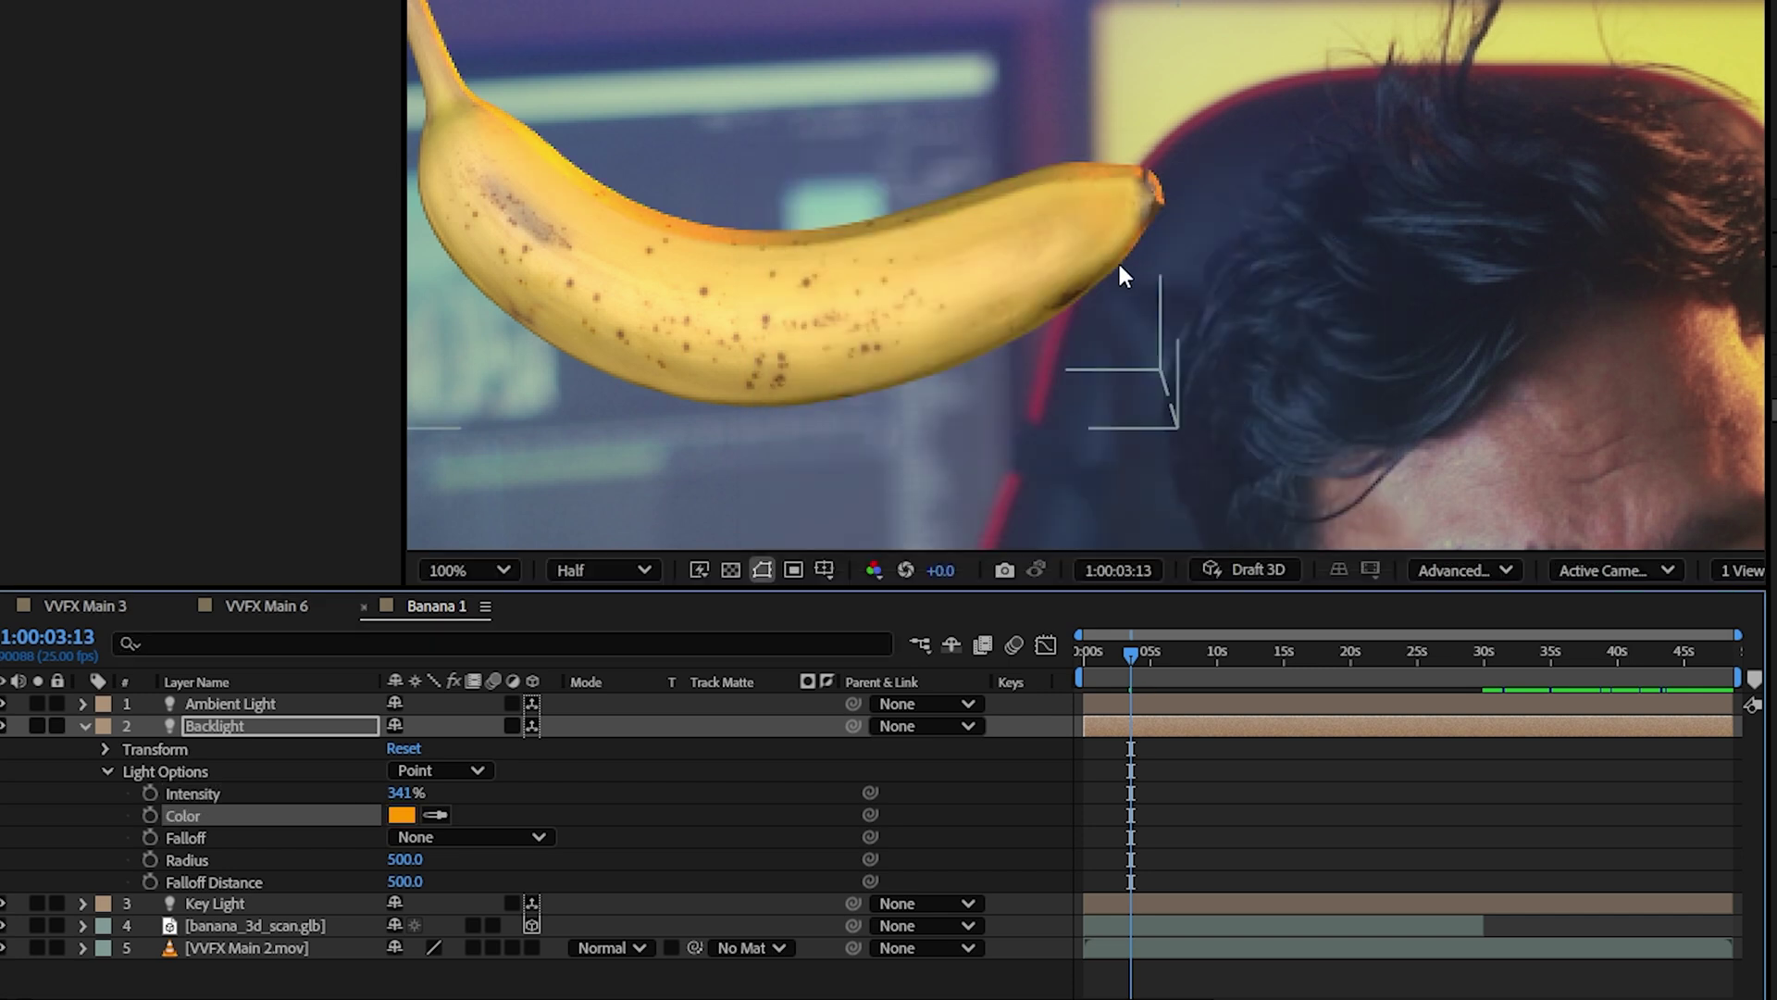
# Back in VVFX Main 6, raise the yellow Hue vs Sat point slightly to ease the banana's desaturation.
pyautogui.click(257, 609)
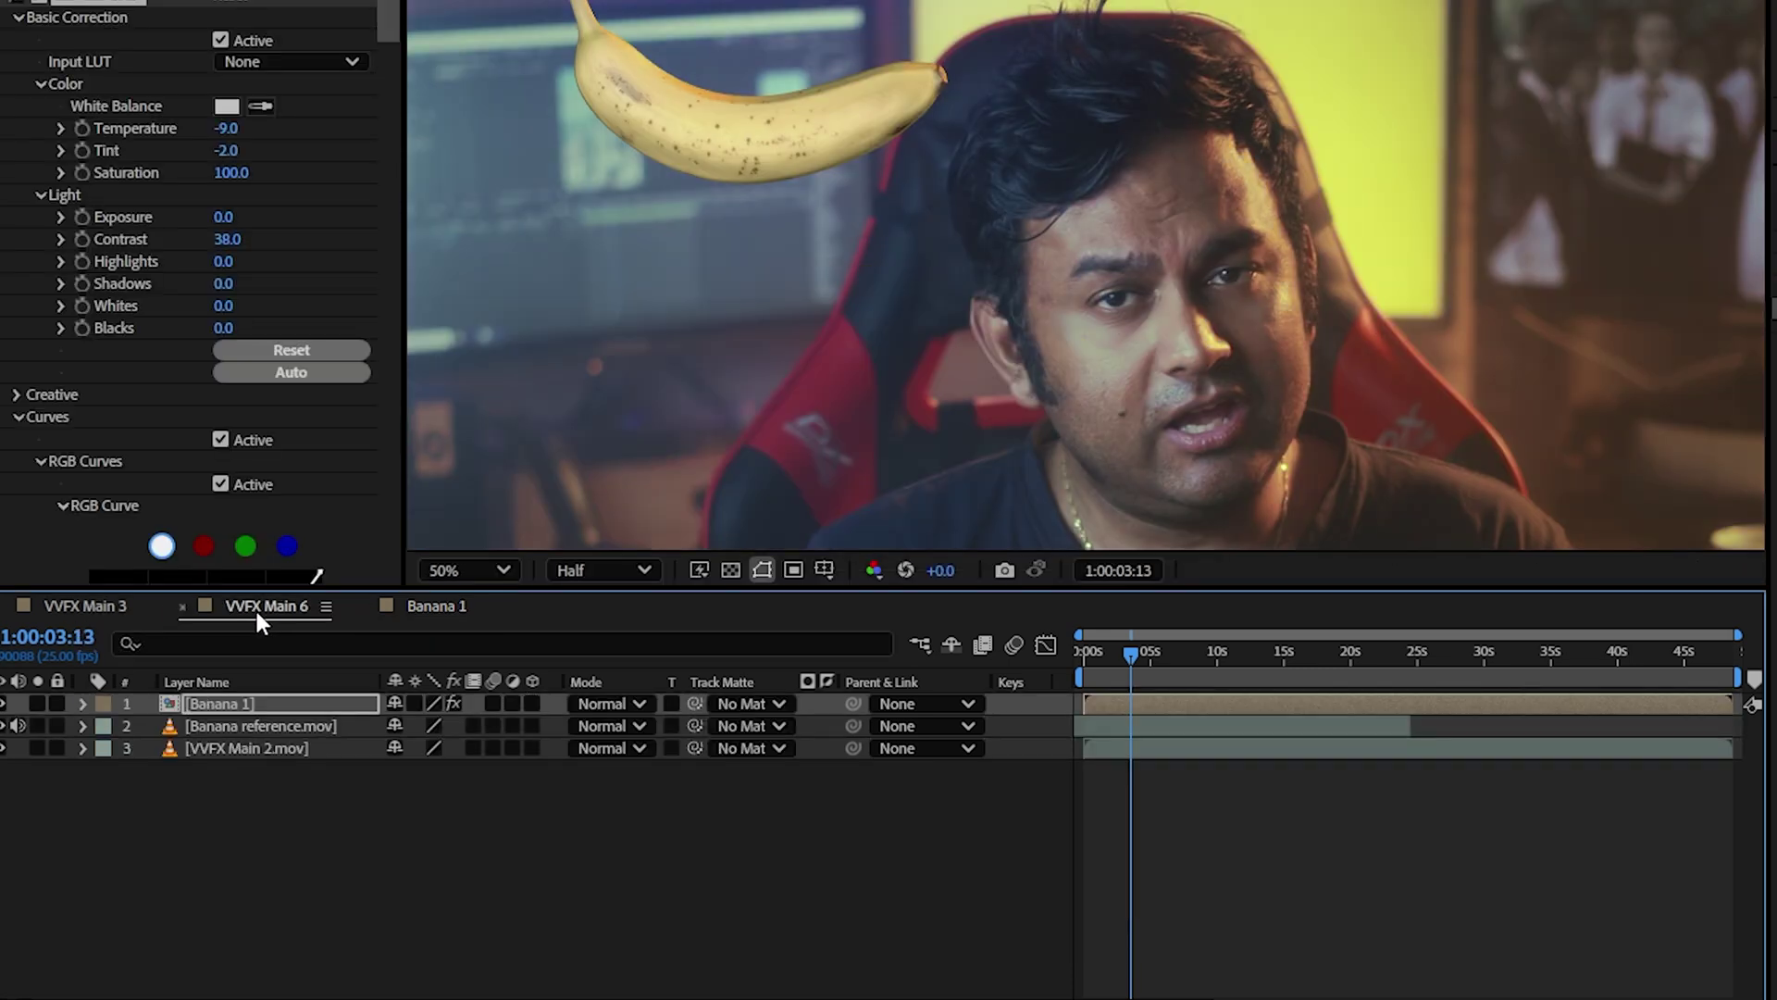
pyautogui.scroll(2, 948, 76)
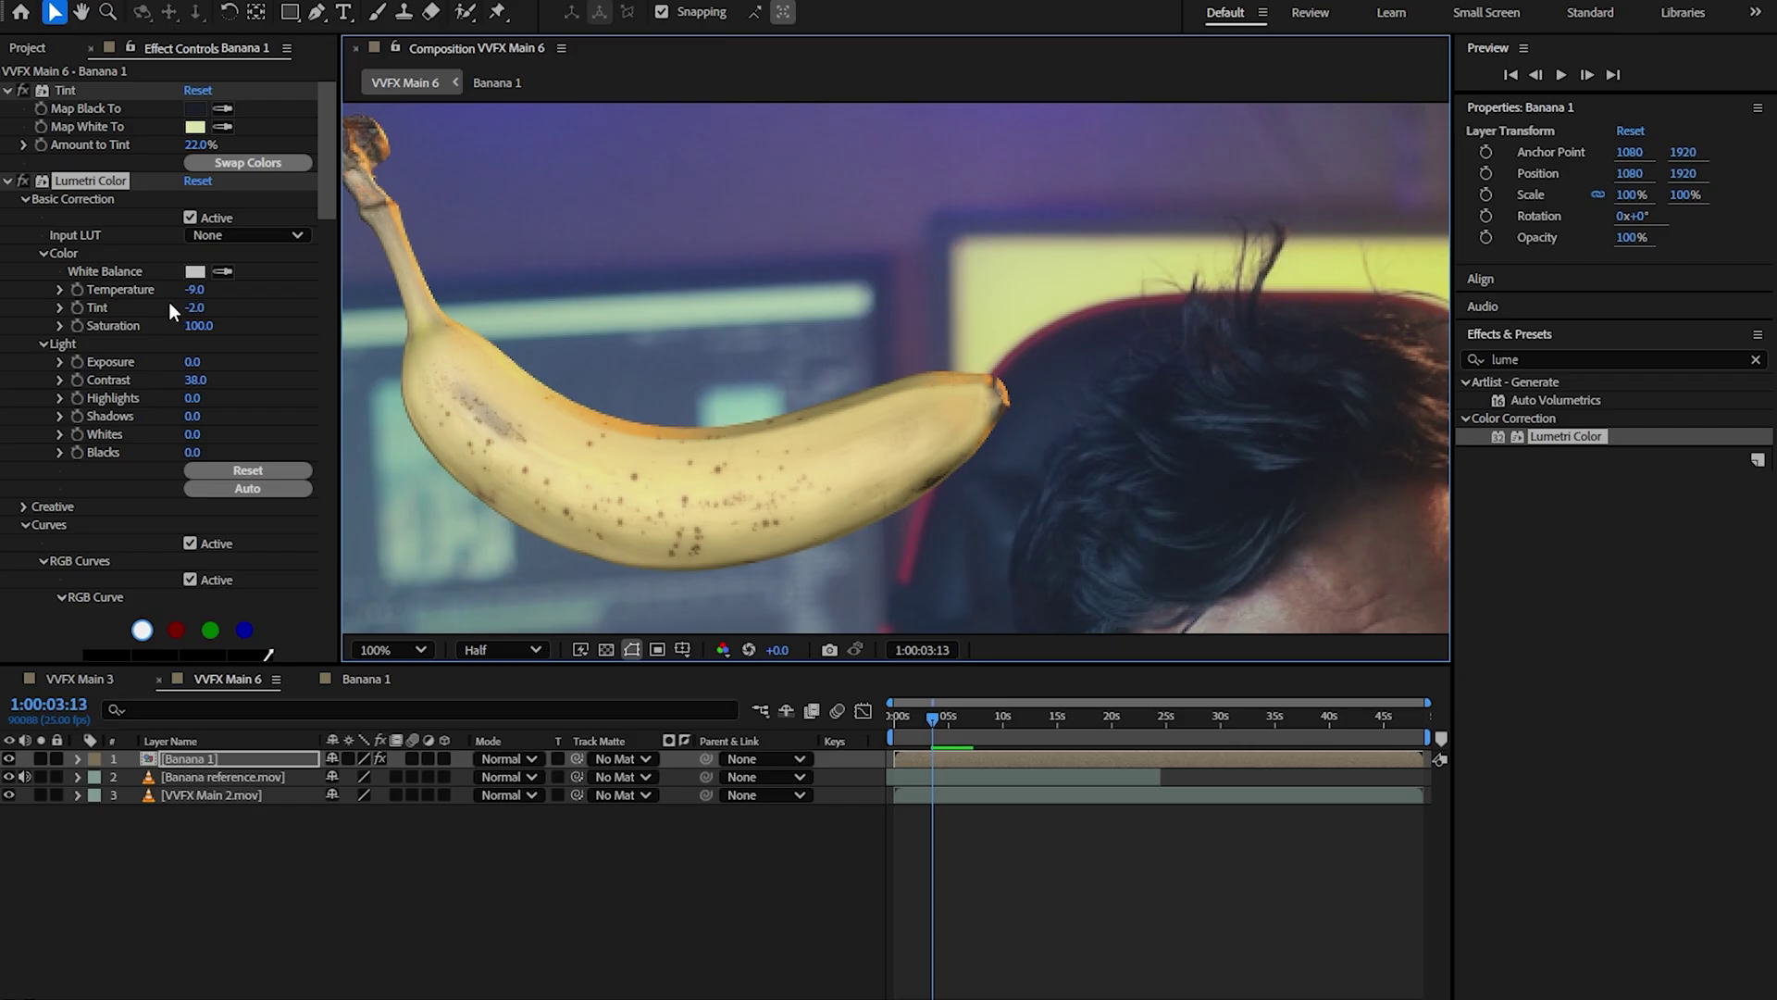
pyautogui.scroll(-10, 202, 340)
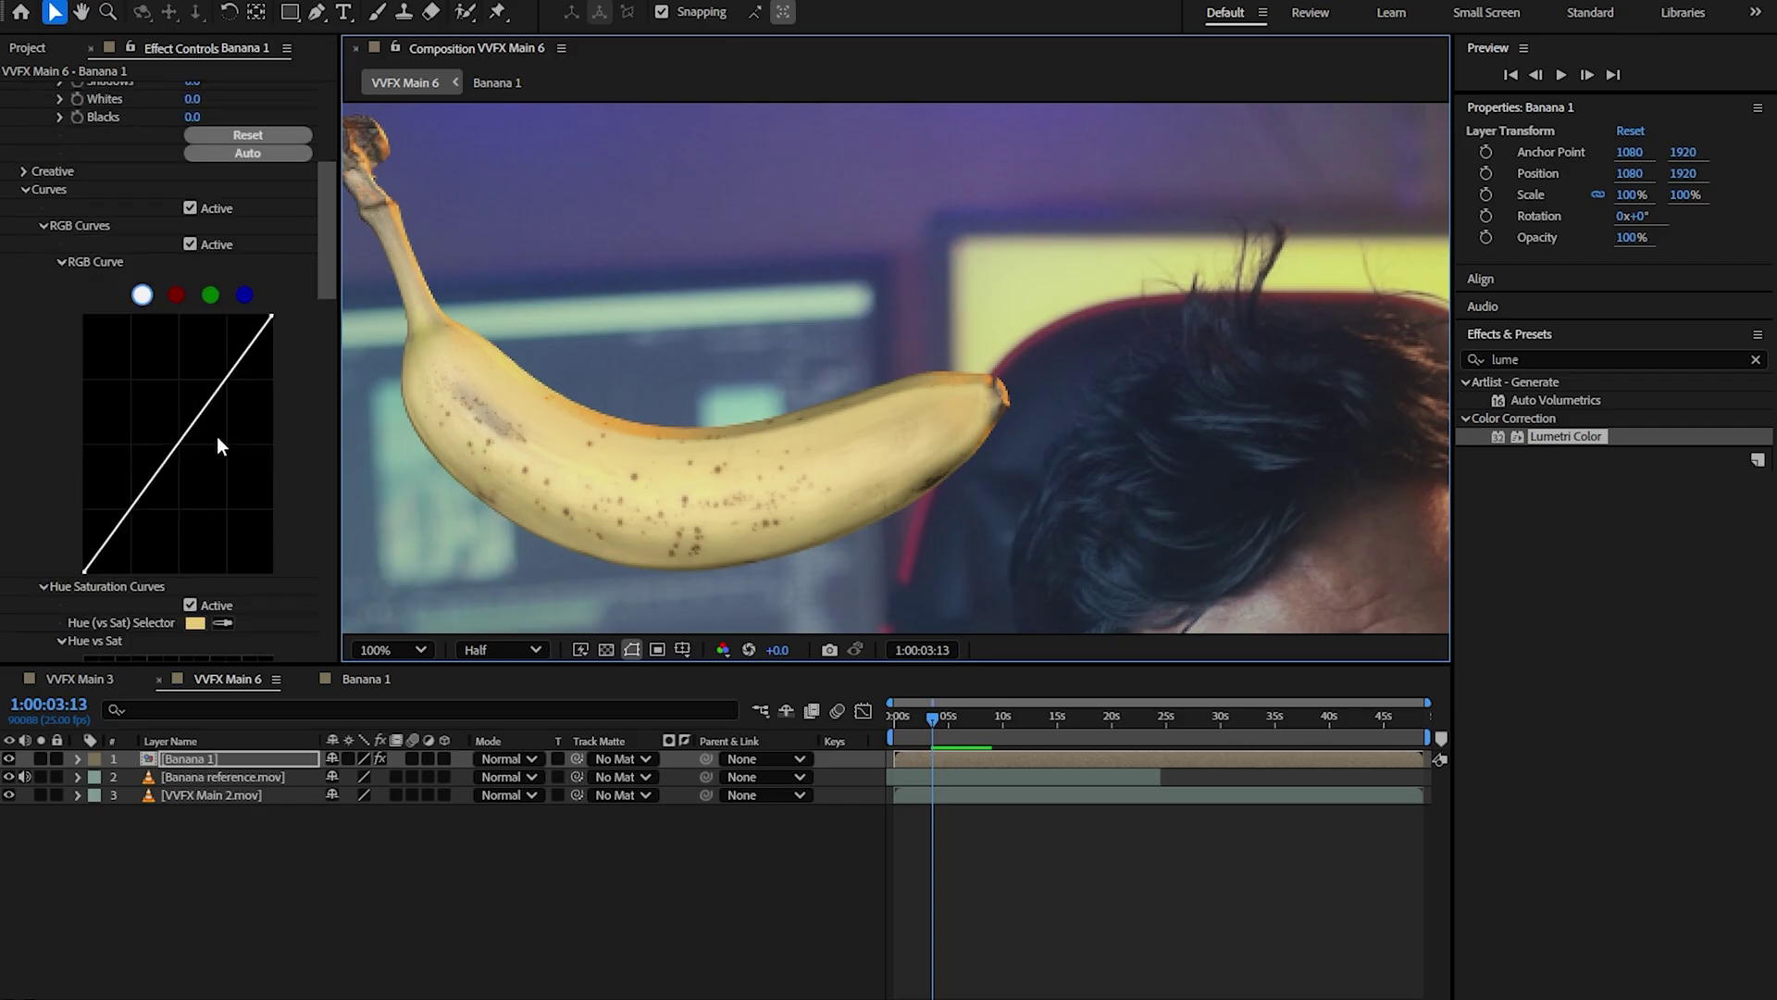
pyautogui.moveTo(199, 400); pyautogui.dragTo(200, 393)
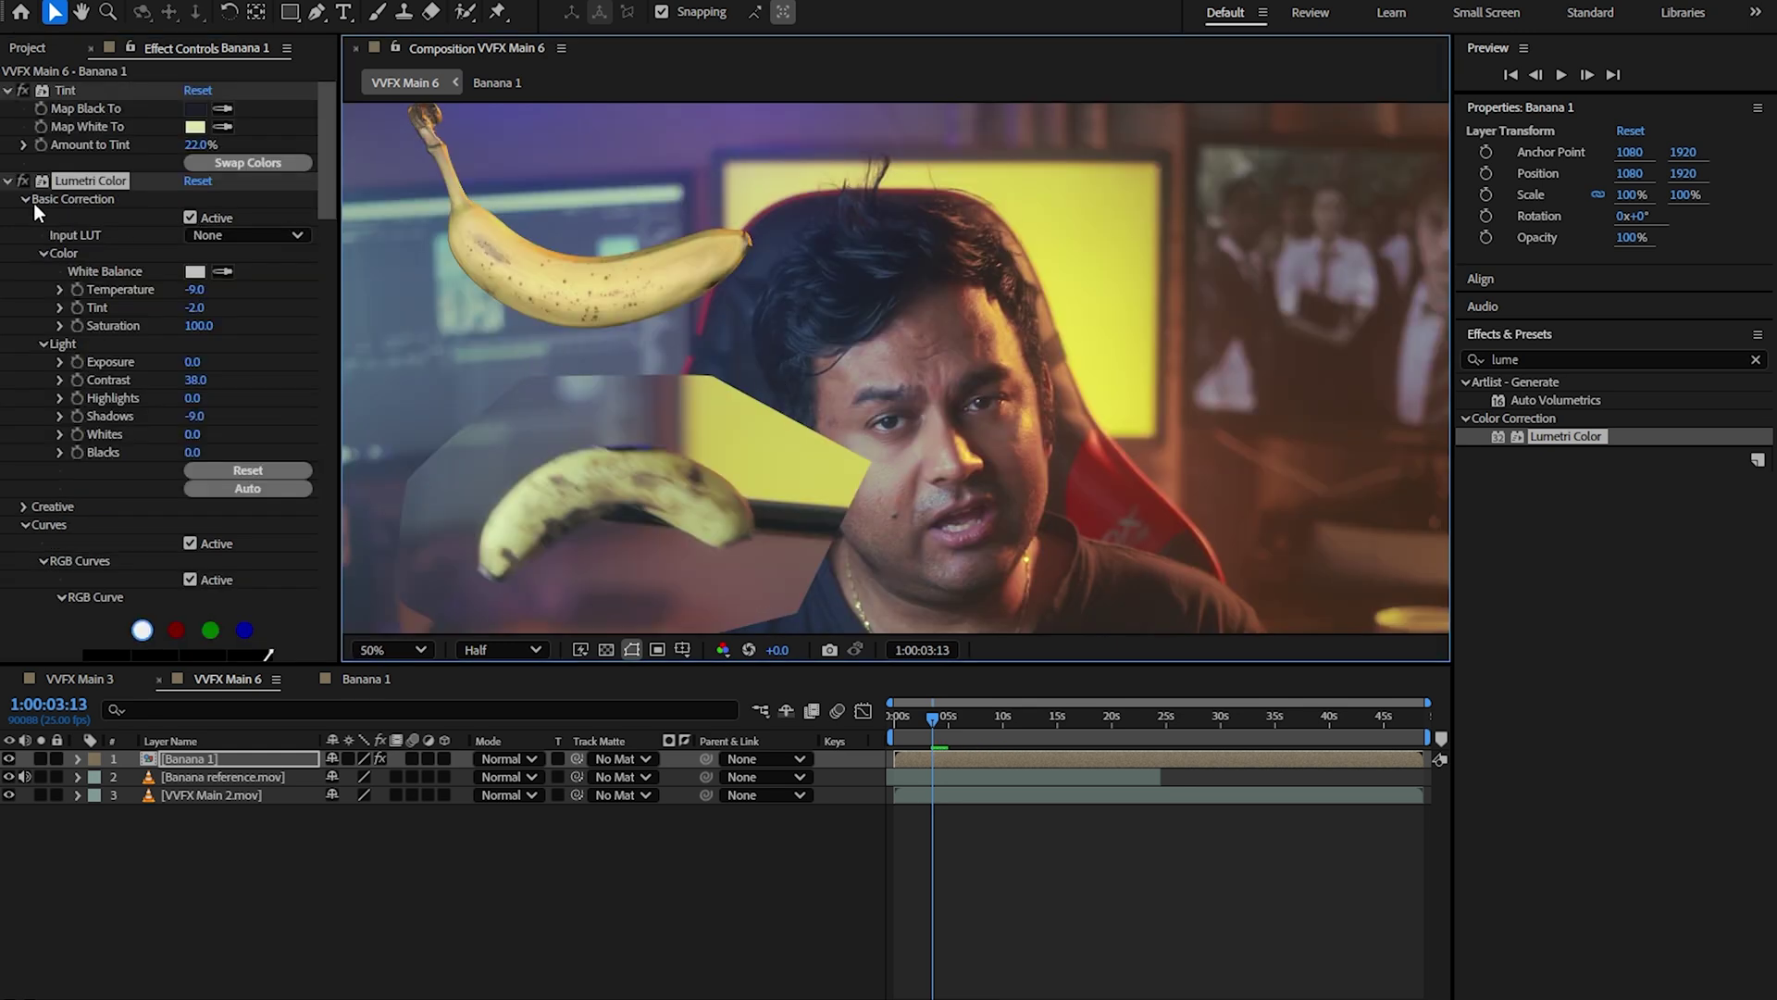
# Collapse the Lumetri Color and Tint settings and zoom out to the whole frame.
pyautogui.click(7, 181)
pyautogui.click(7, 90)
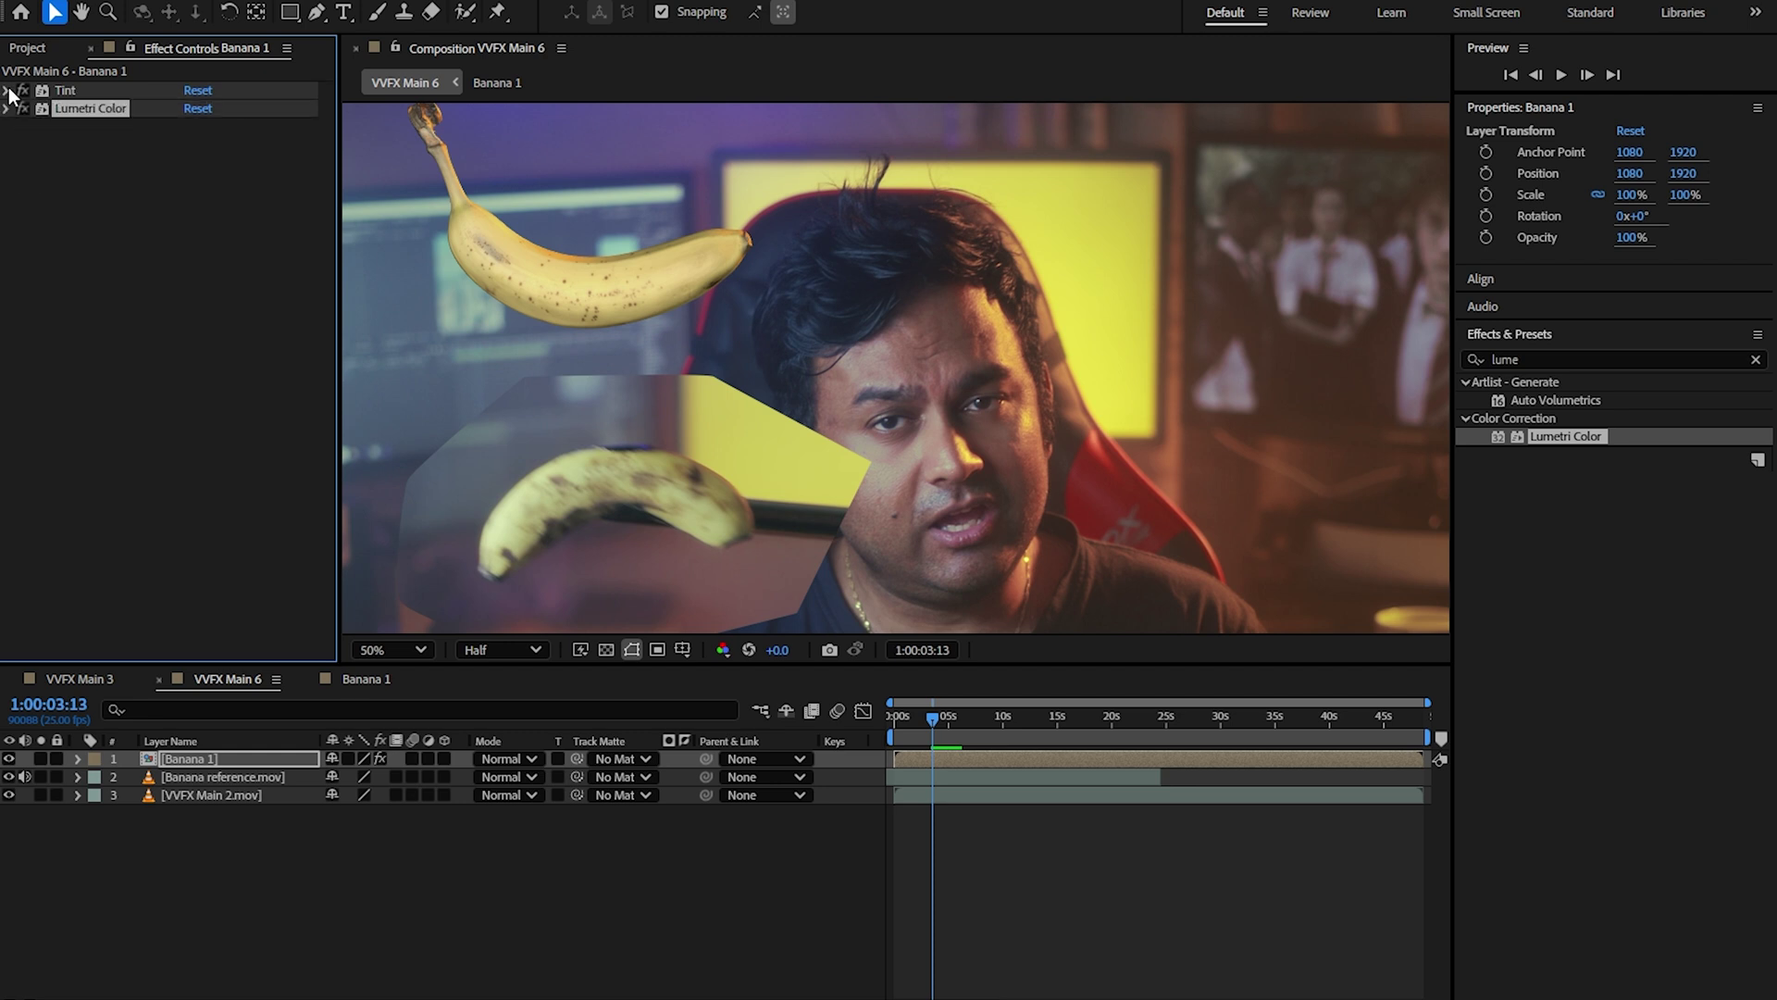
pyautogui.press(',')
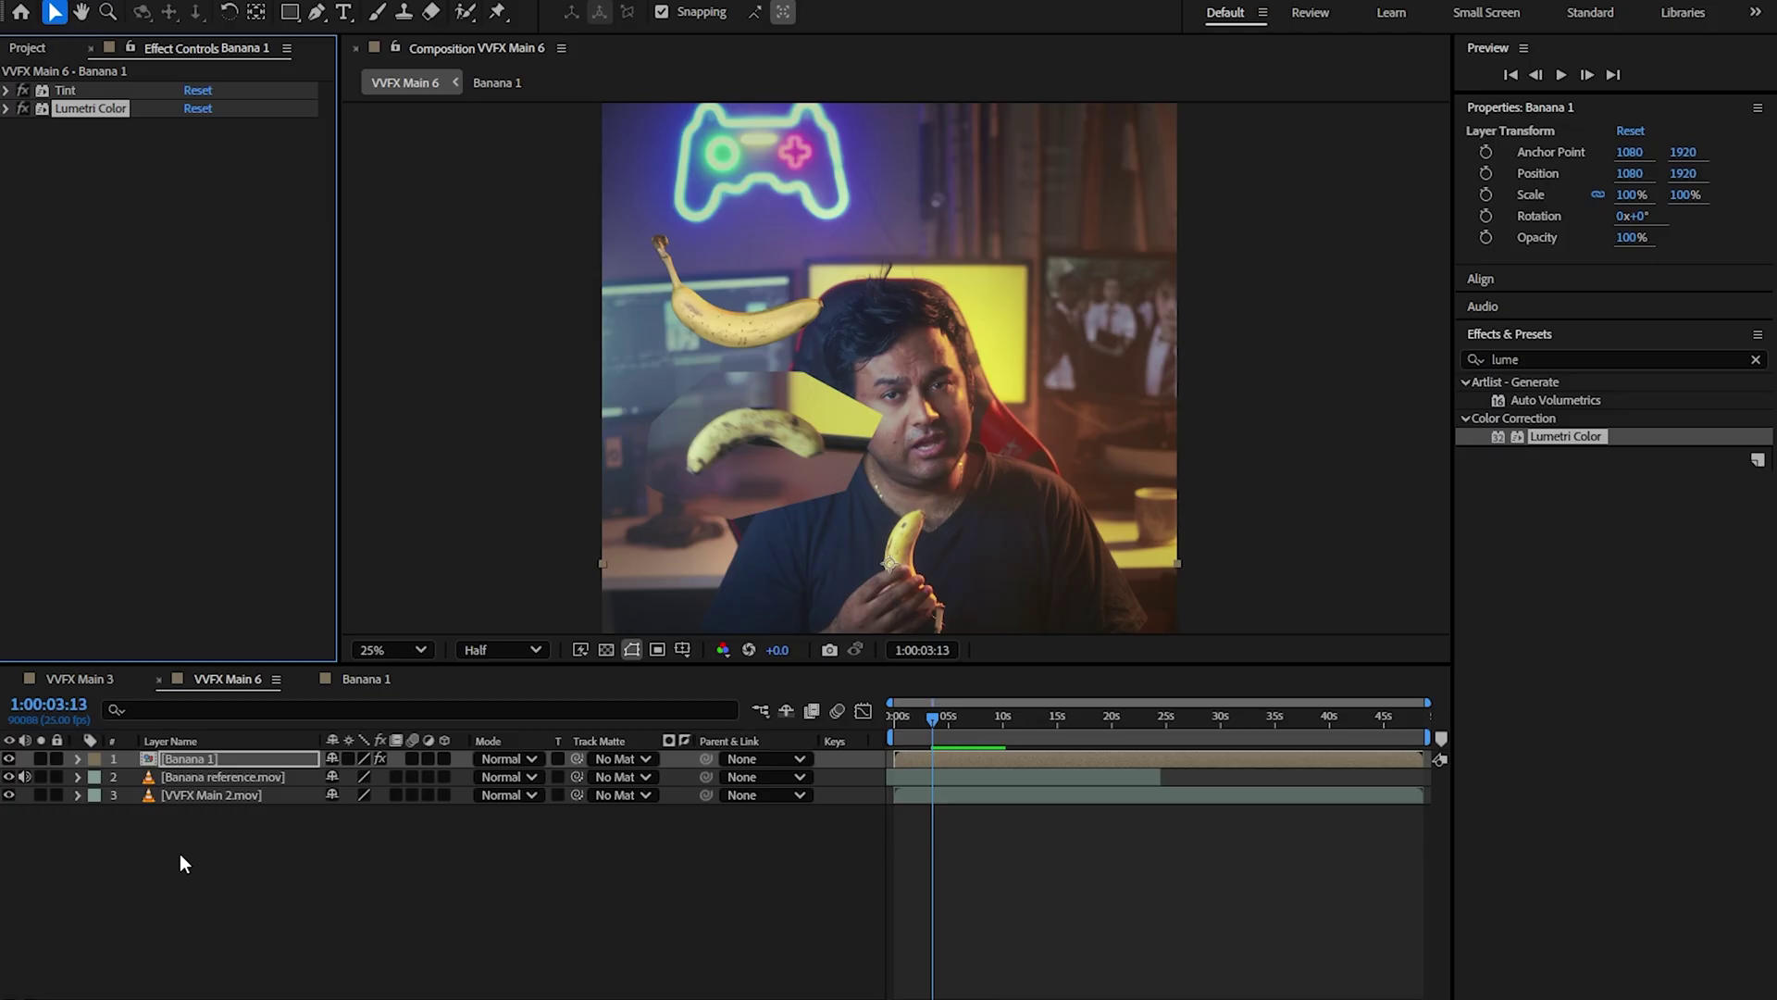
# Toggle the Banana reference.mov layer on and off to compare, leaving it hidden.
pyautogui.click(8, 776)
pyautogui.click(8, 777)
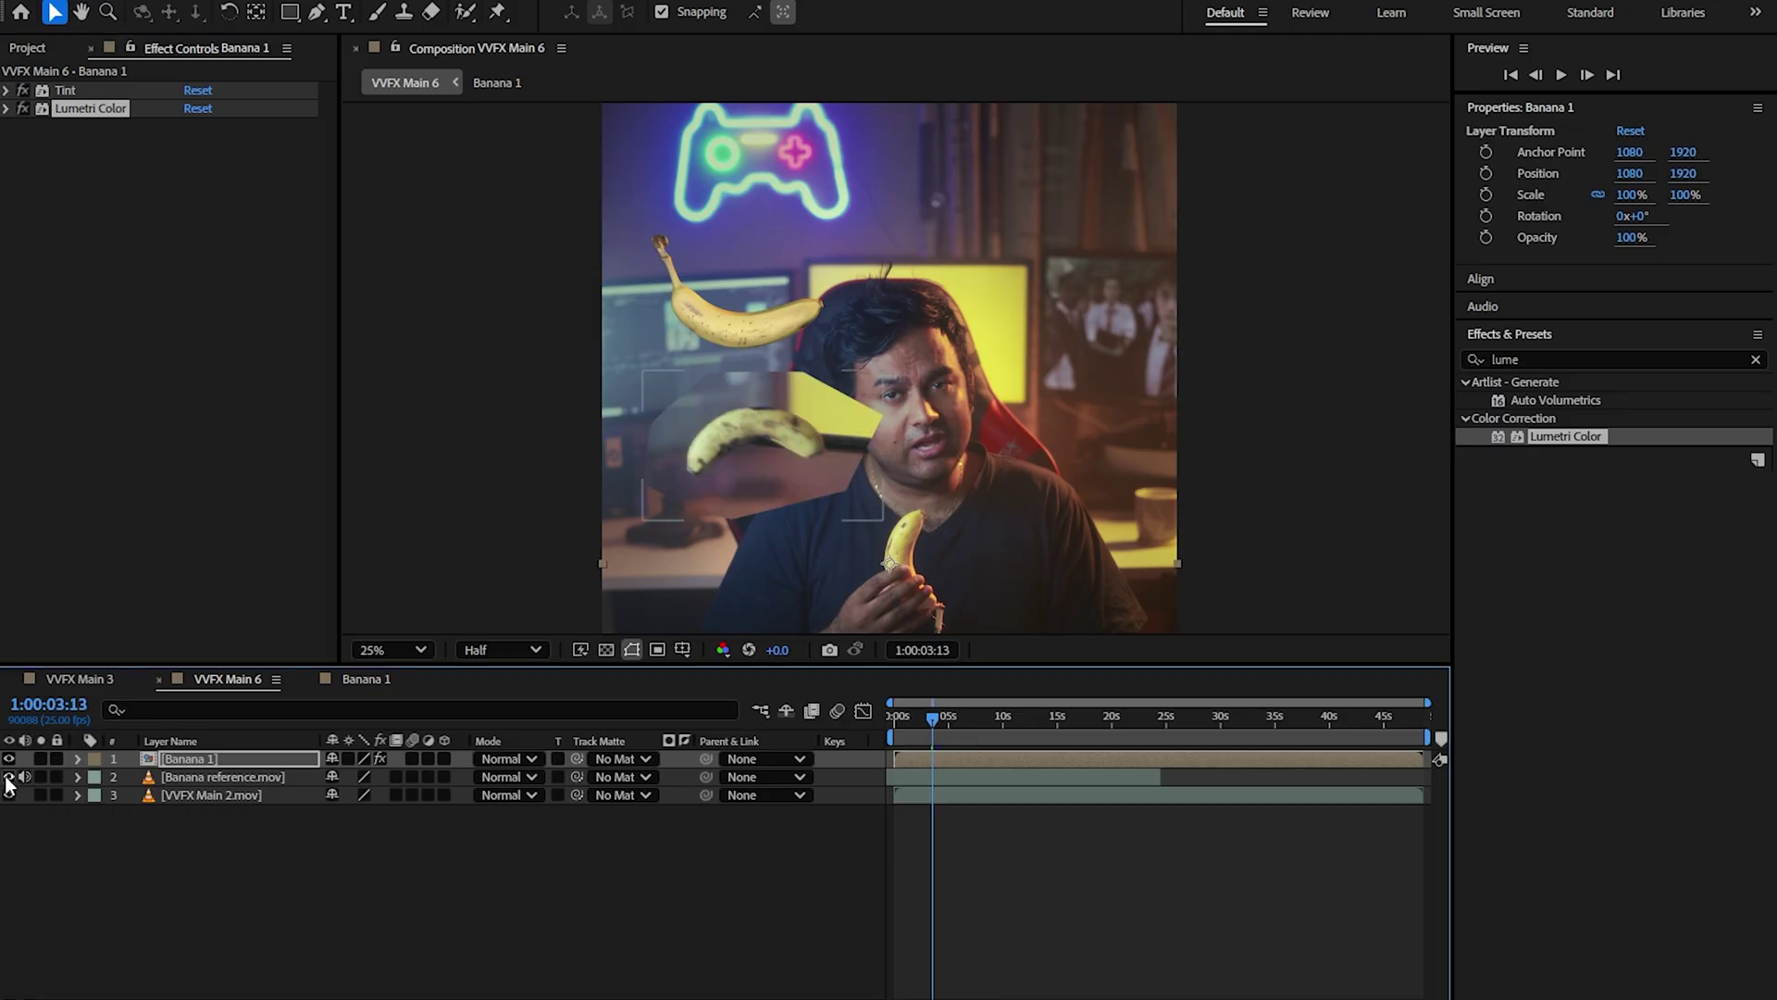
pyautogui.click(9, 777)
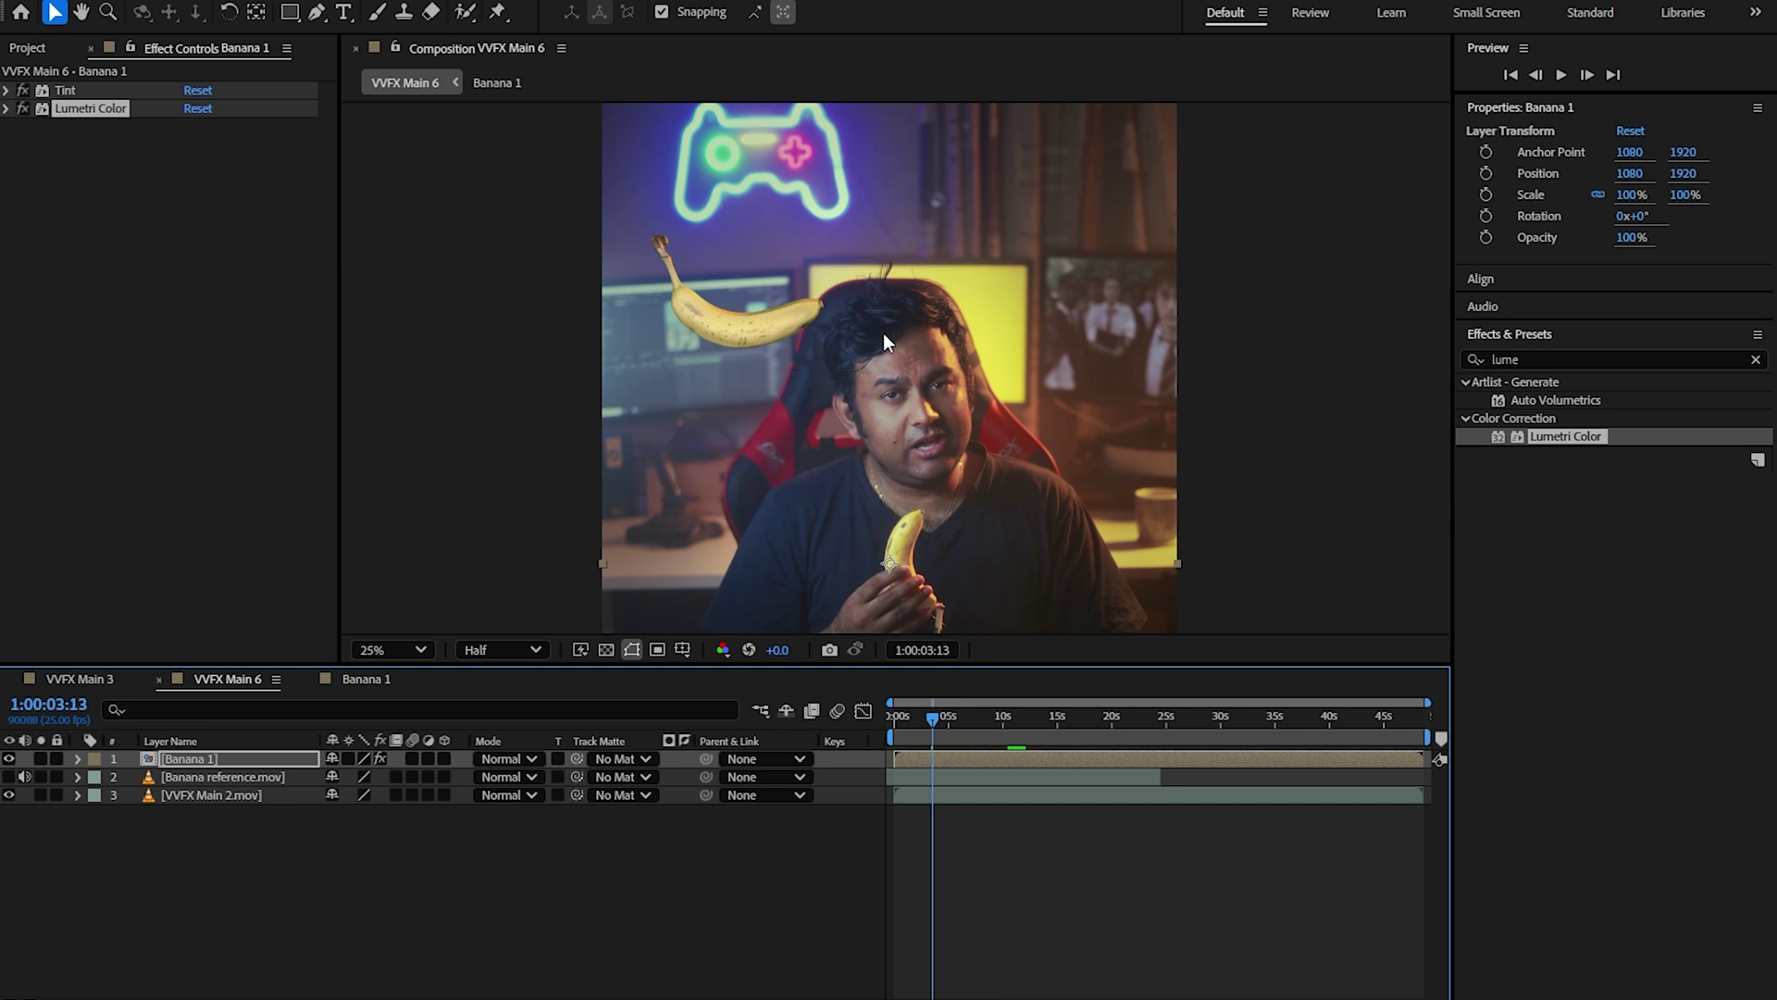
pyautogui.press('.')
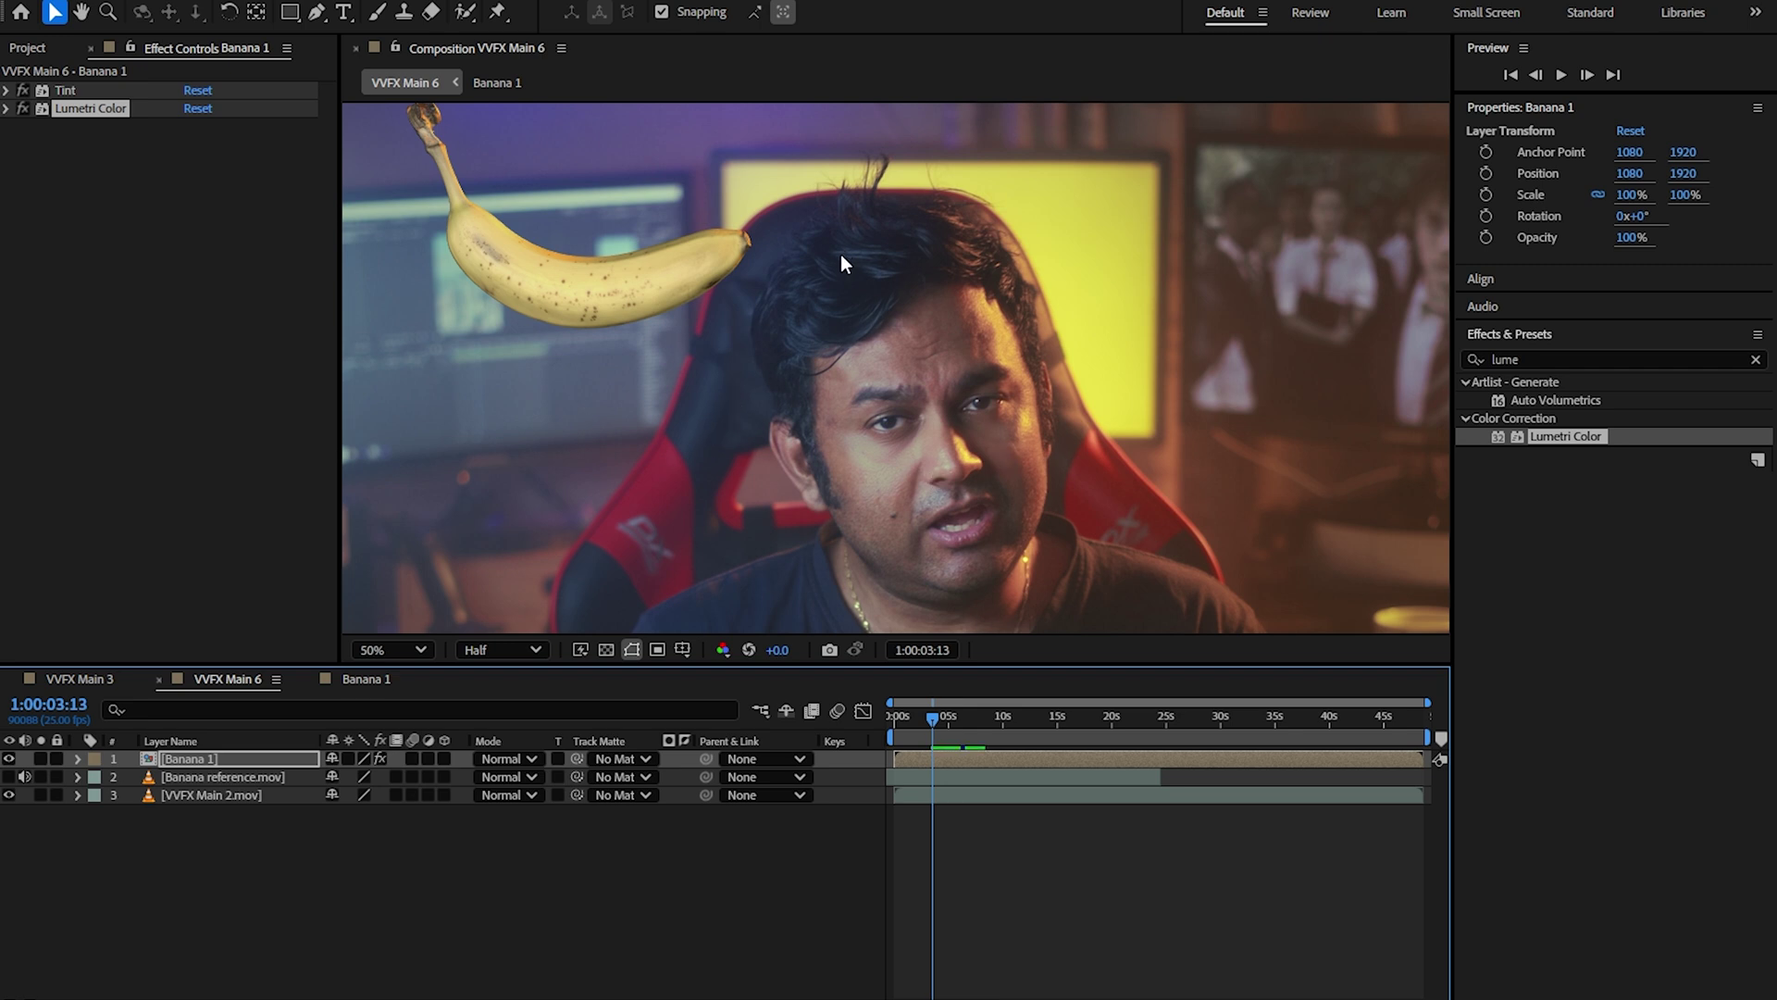
pyautogui.click(8, 777)
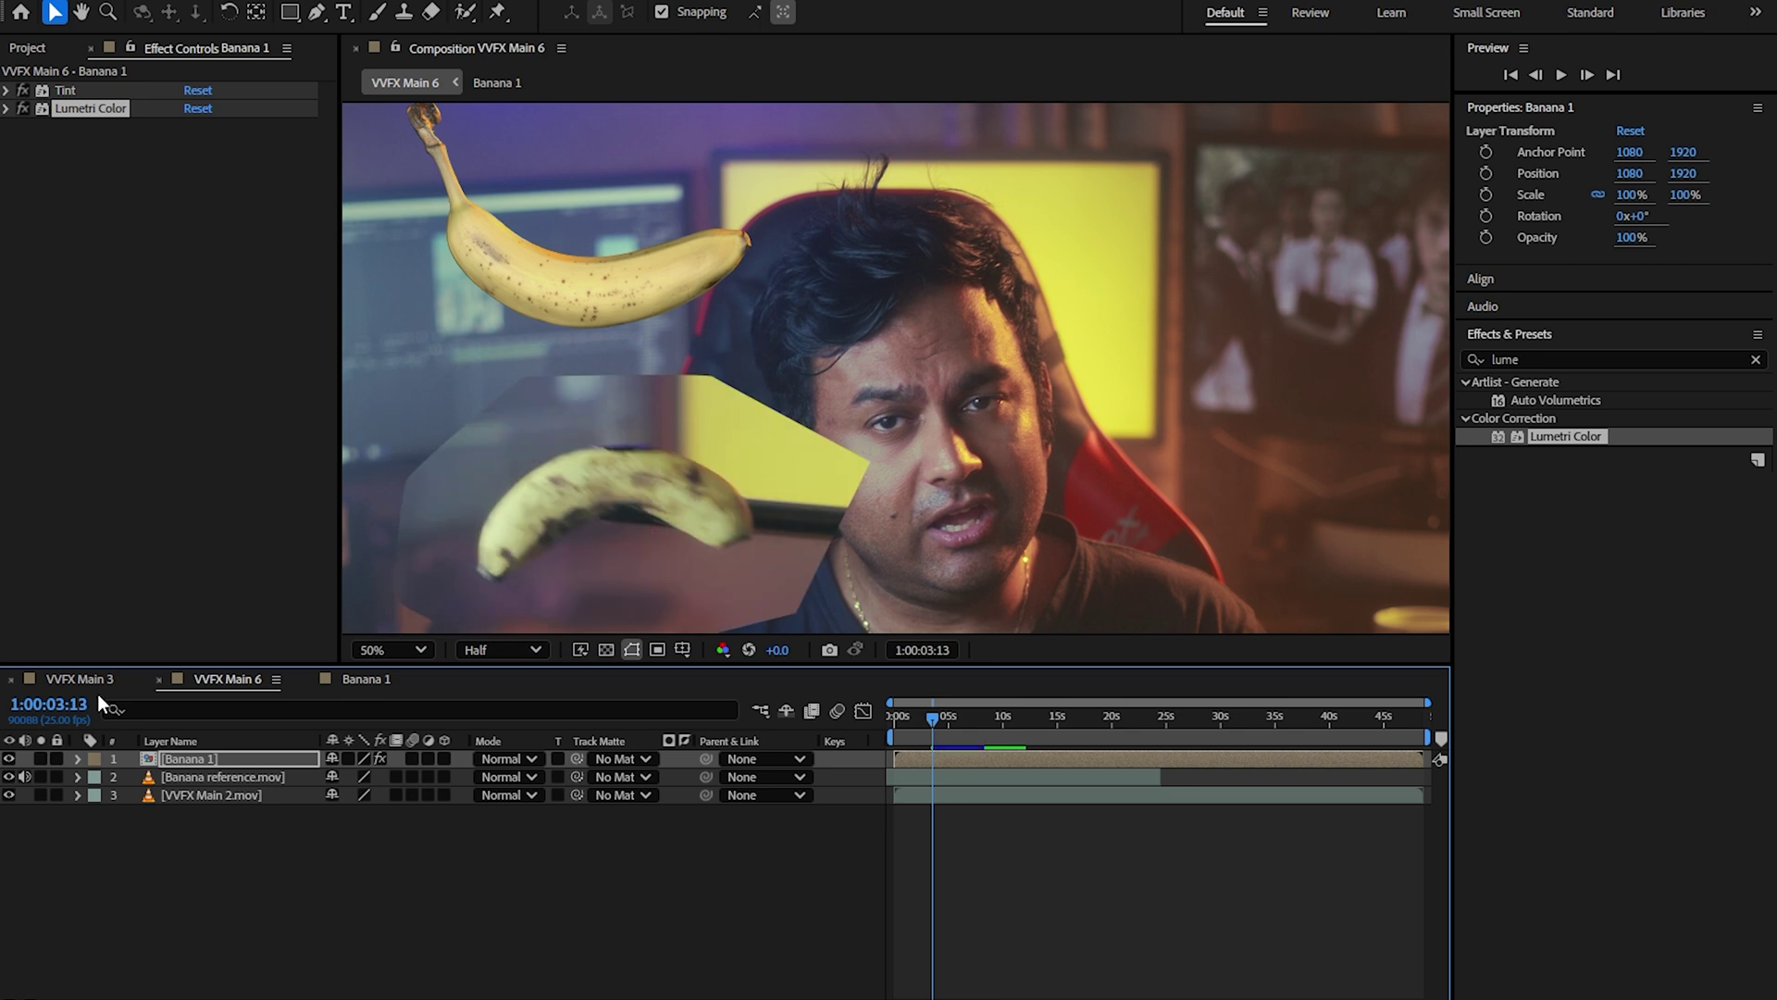
pyautogui.click(8, 778)
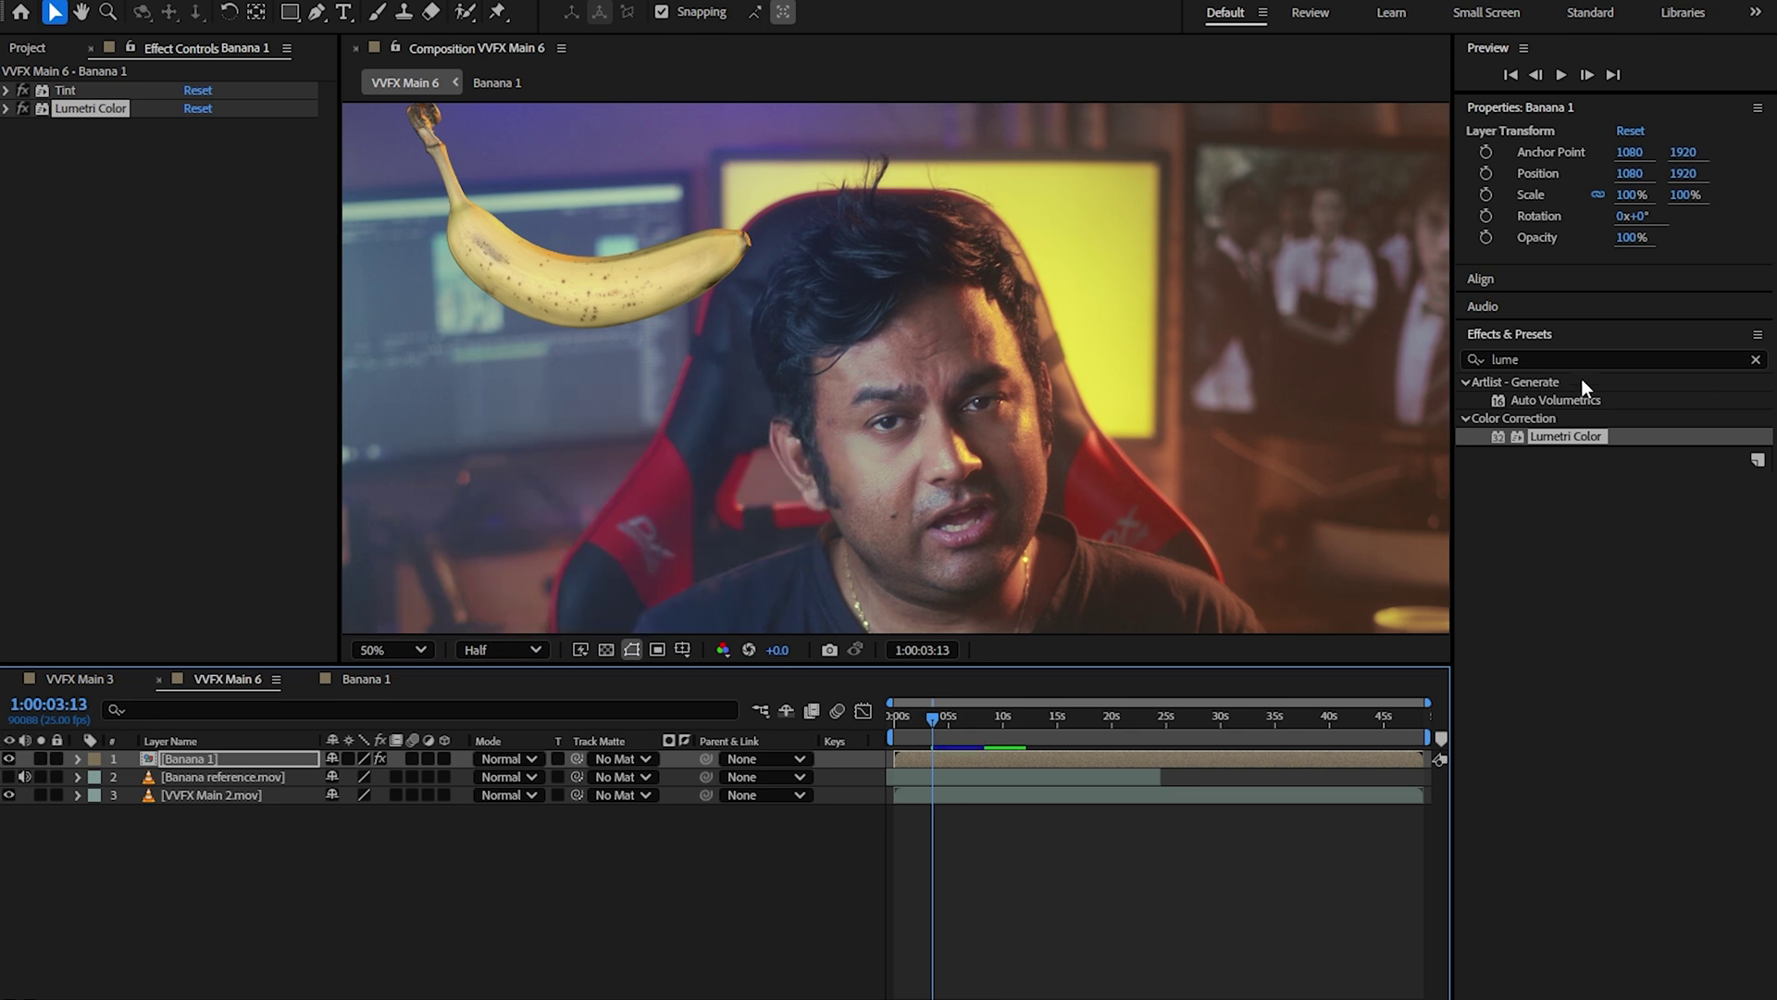
# Apply Gaussian Blur to Banana 1 and scrub its Blurriness up to about 8.1.
pyautogui.click(1578, 361)
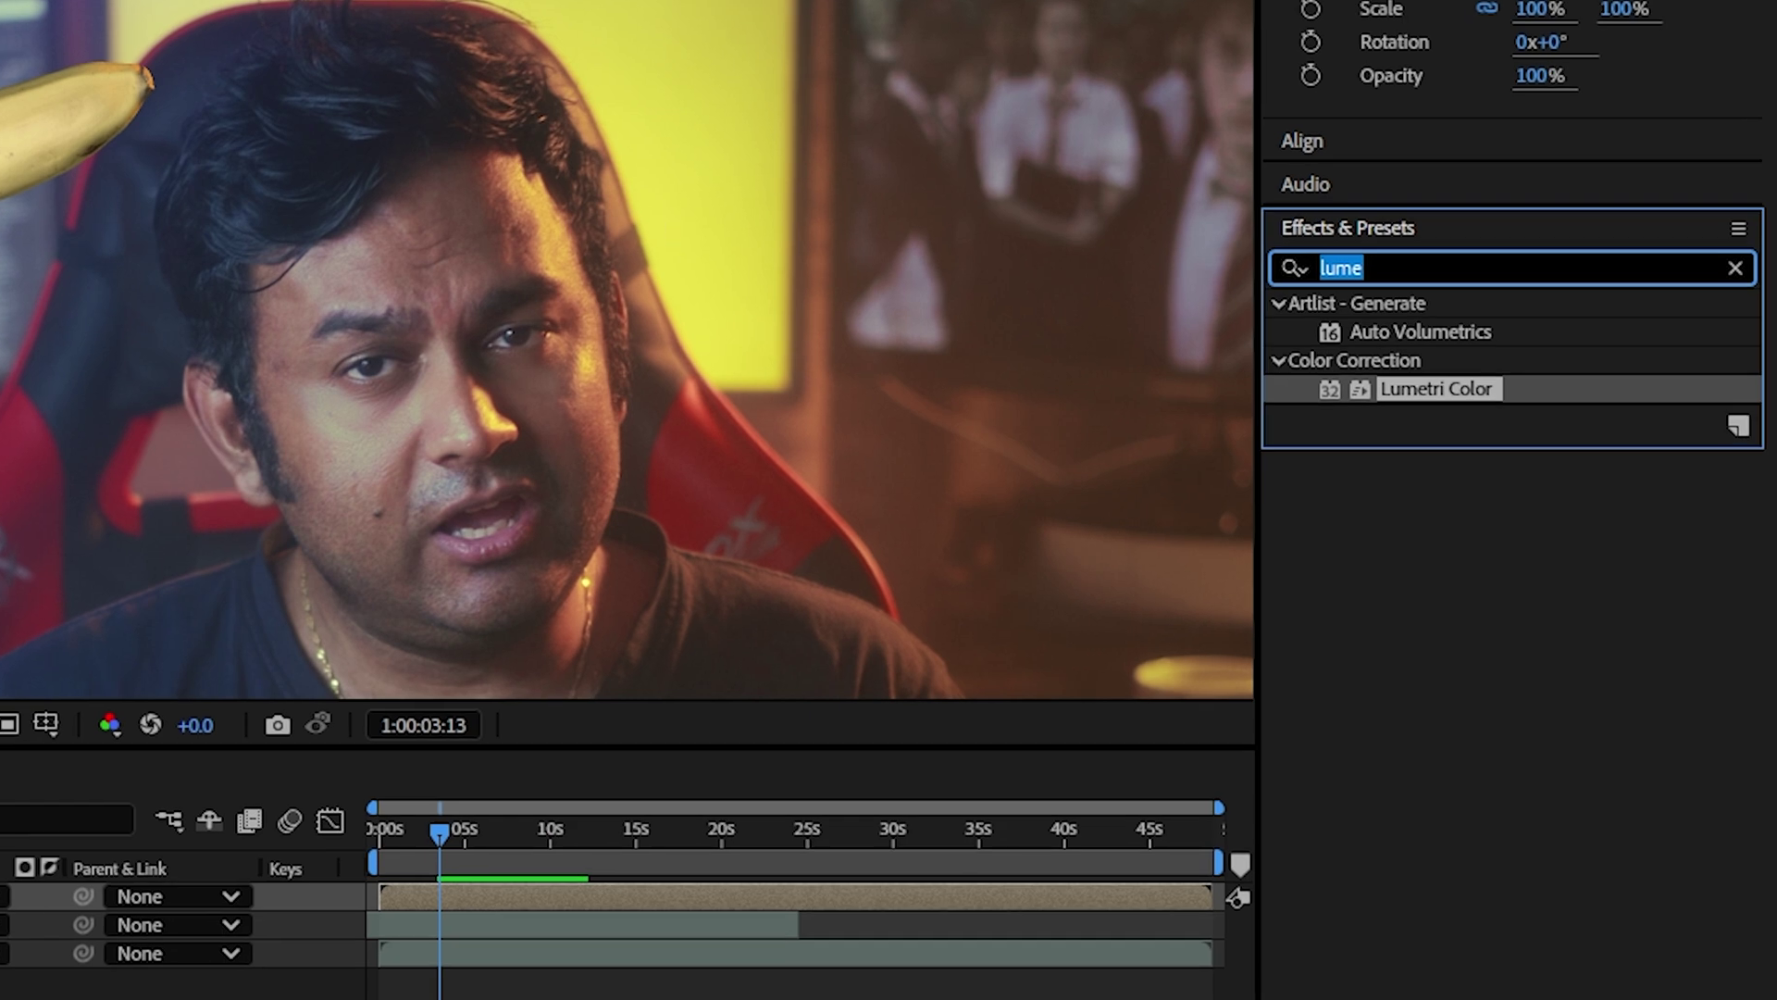
pyautogui.write('gaus')
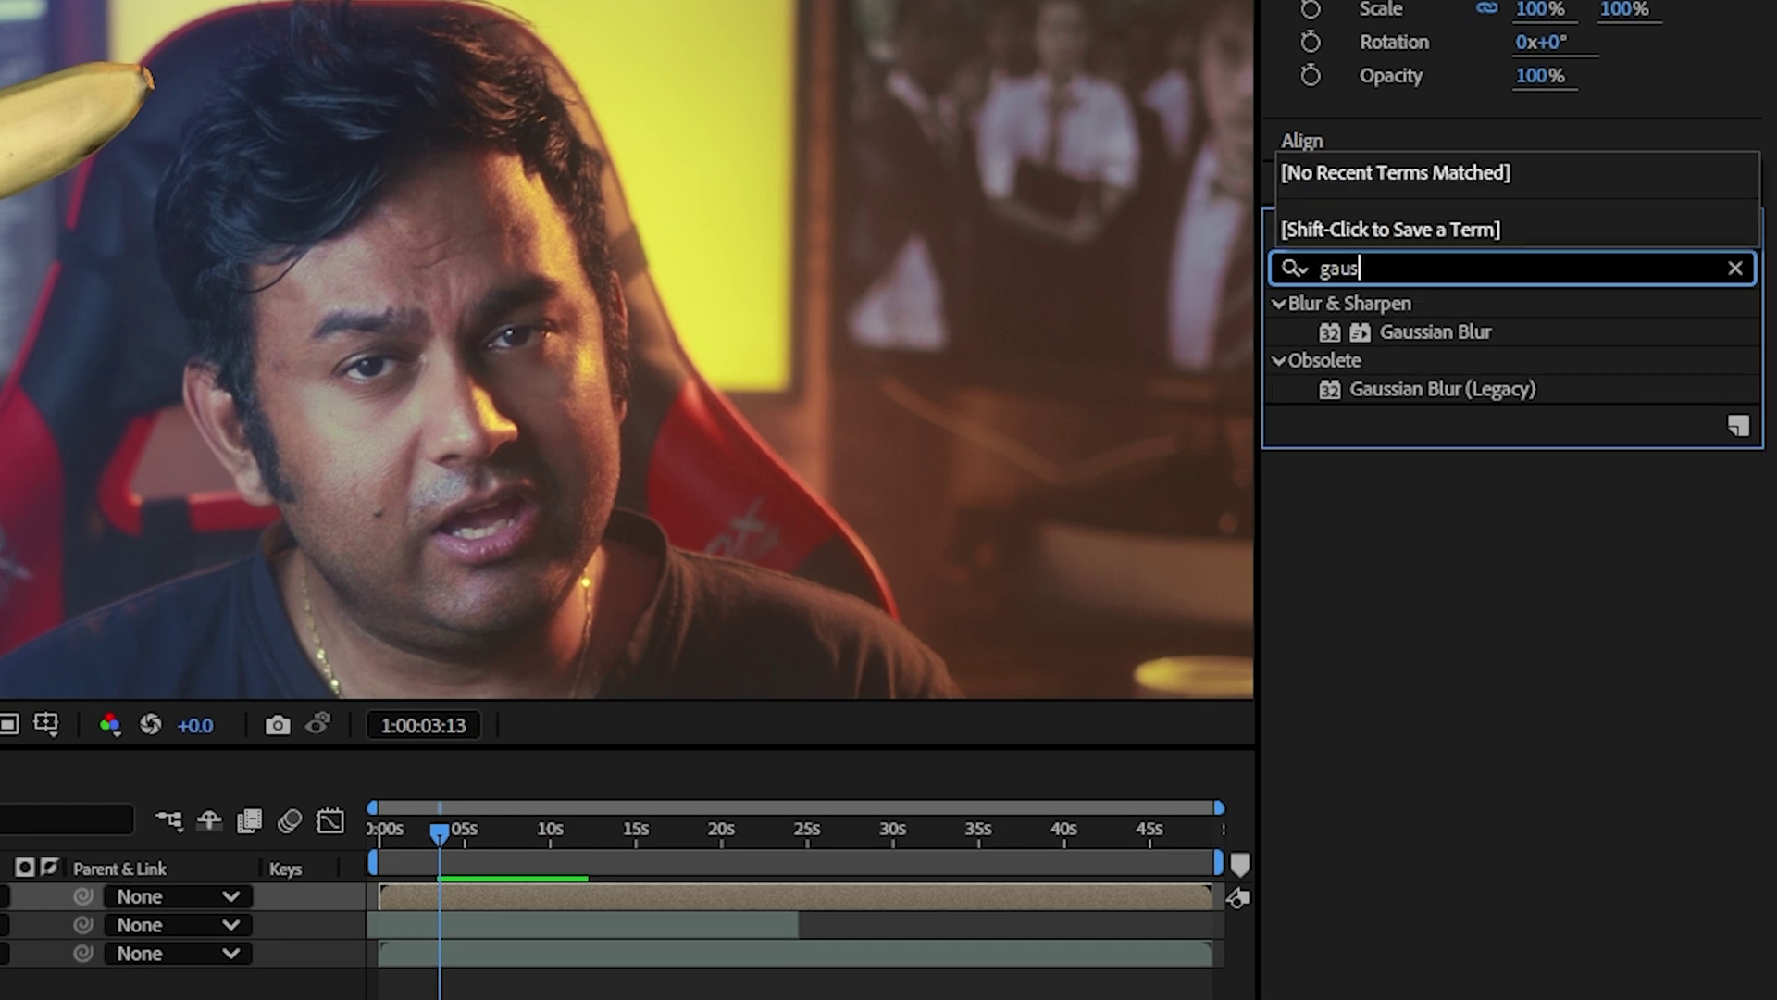
pyautogui.moveTo(1347, 339); pyautogui.dragTo(353, 575)
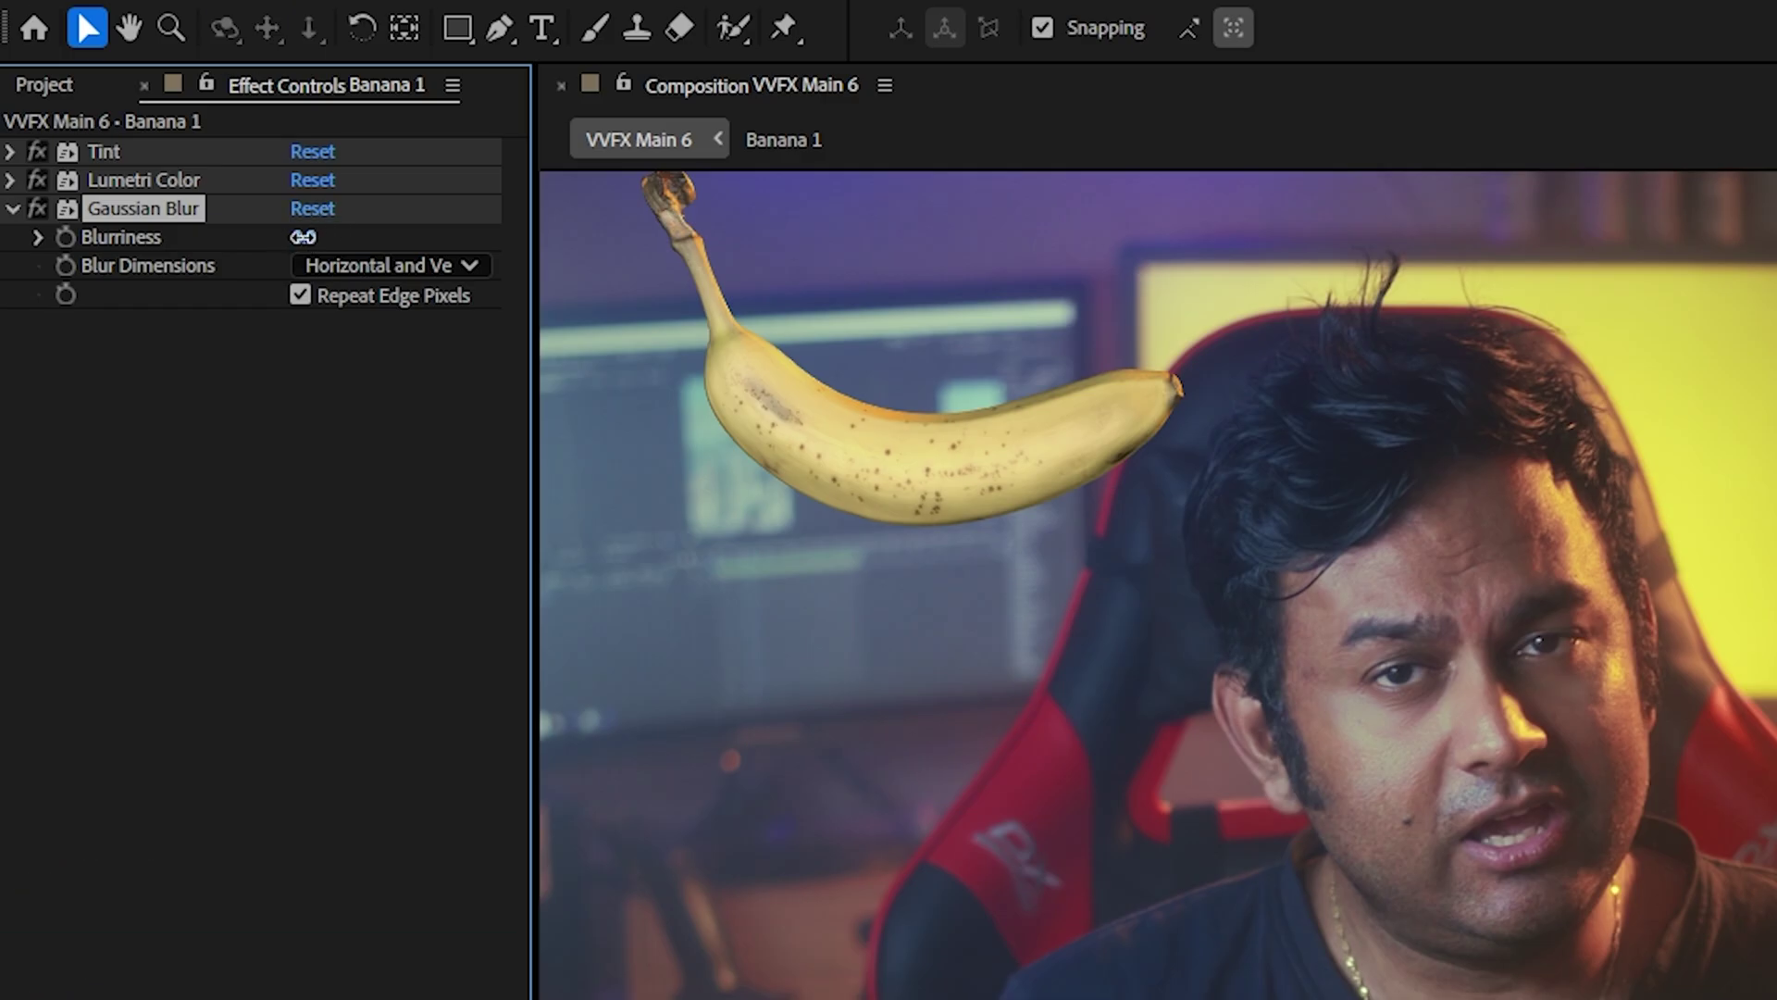
pyautogui.moveTo(301, 237); pyautogui.dragTo(414, 240)
pyautogui.scroll(-1, 1024, 515)
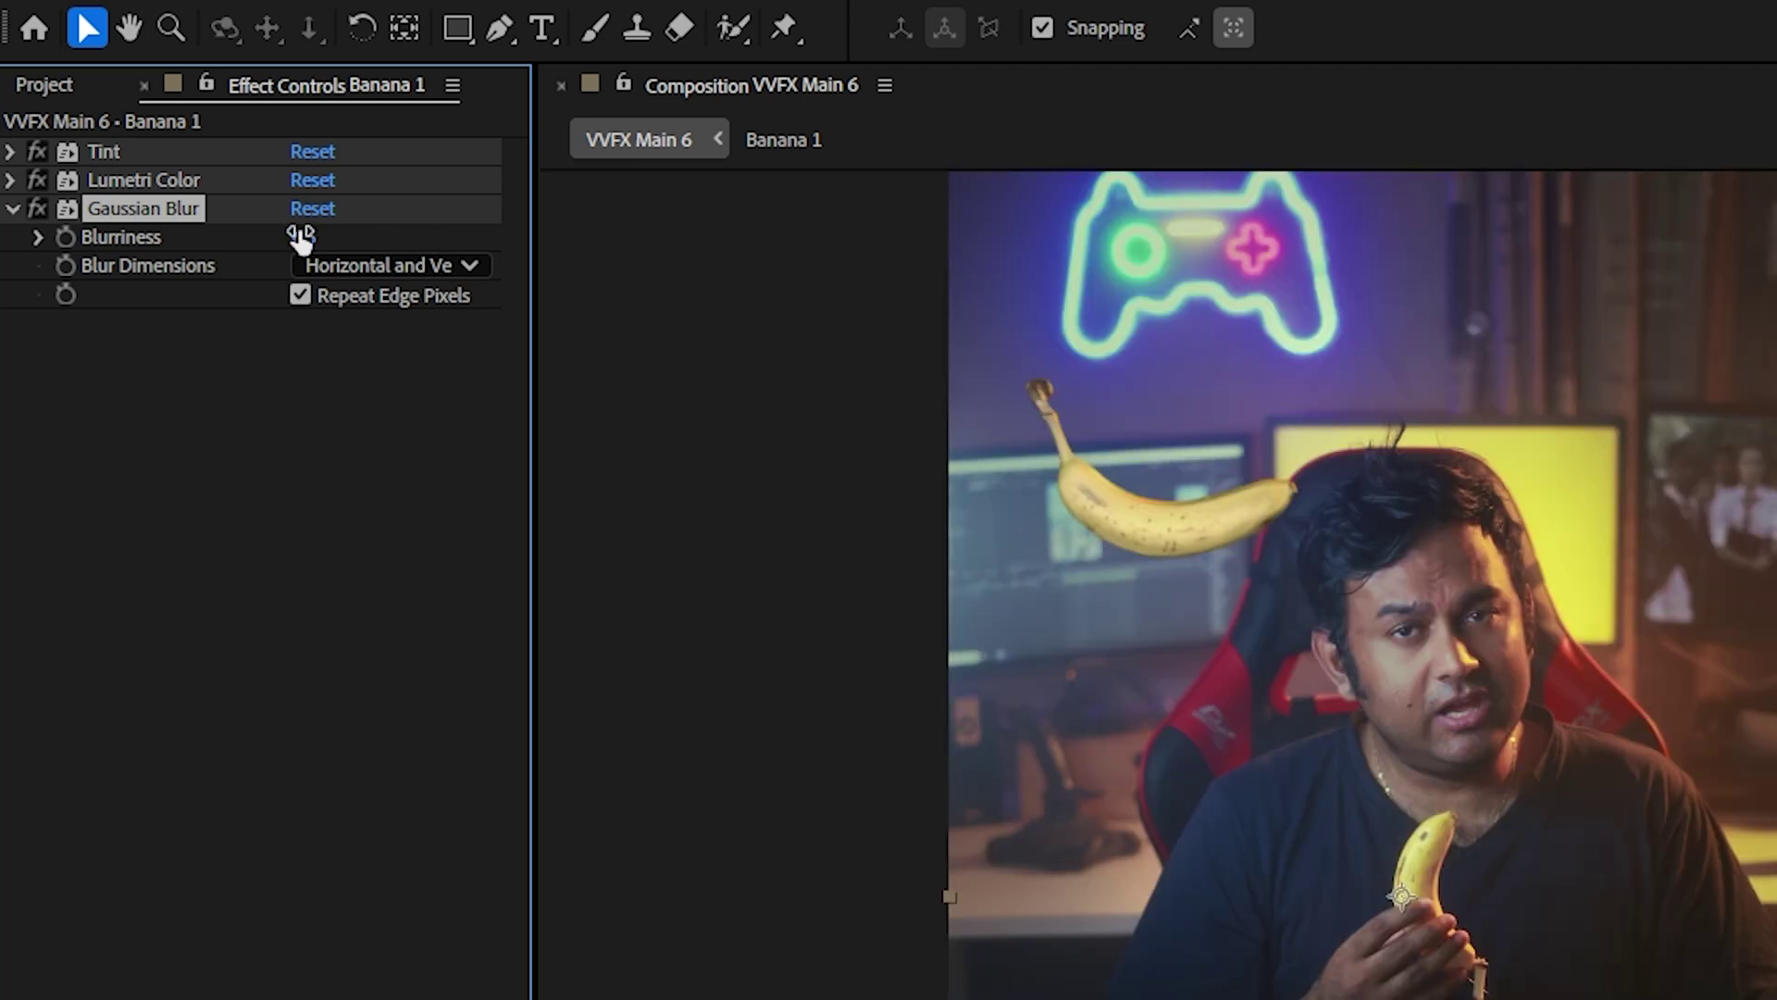
pyautogui.moveTo(305, 237)
pyautogui.mouseDown()
pyautogui.moveTo(368, 238)
pyautogui.moveTo(321, 238)
pyautogui.mouseUp()
pyautogui.scroll(2, 1282, 393)
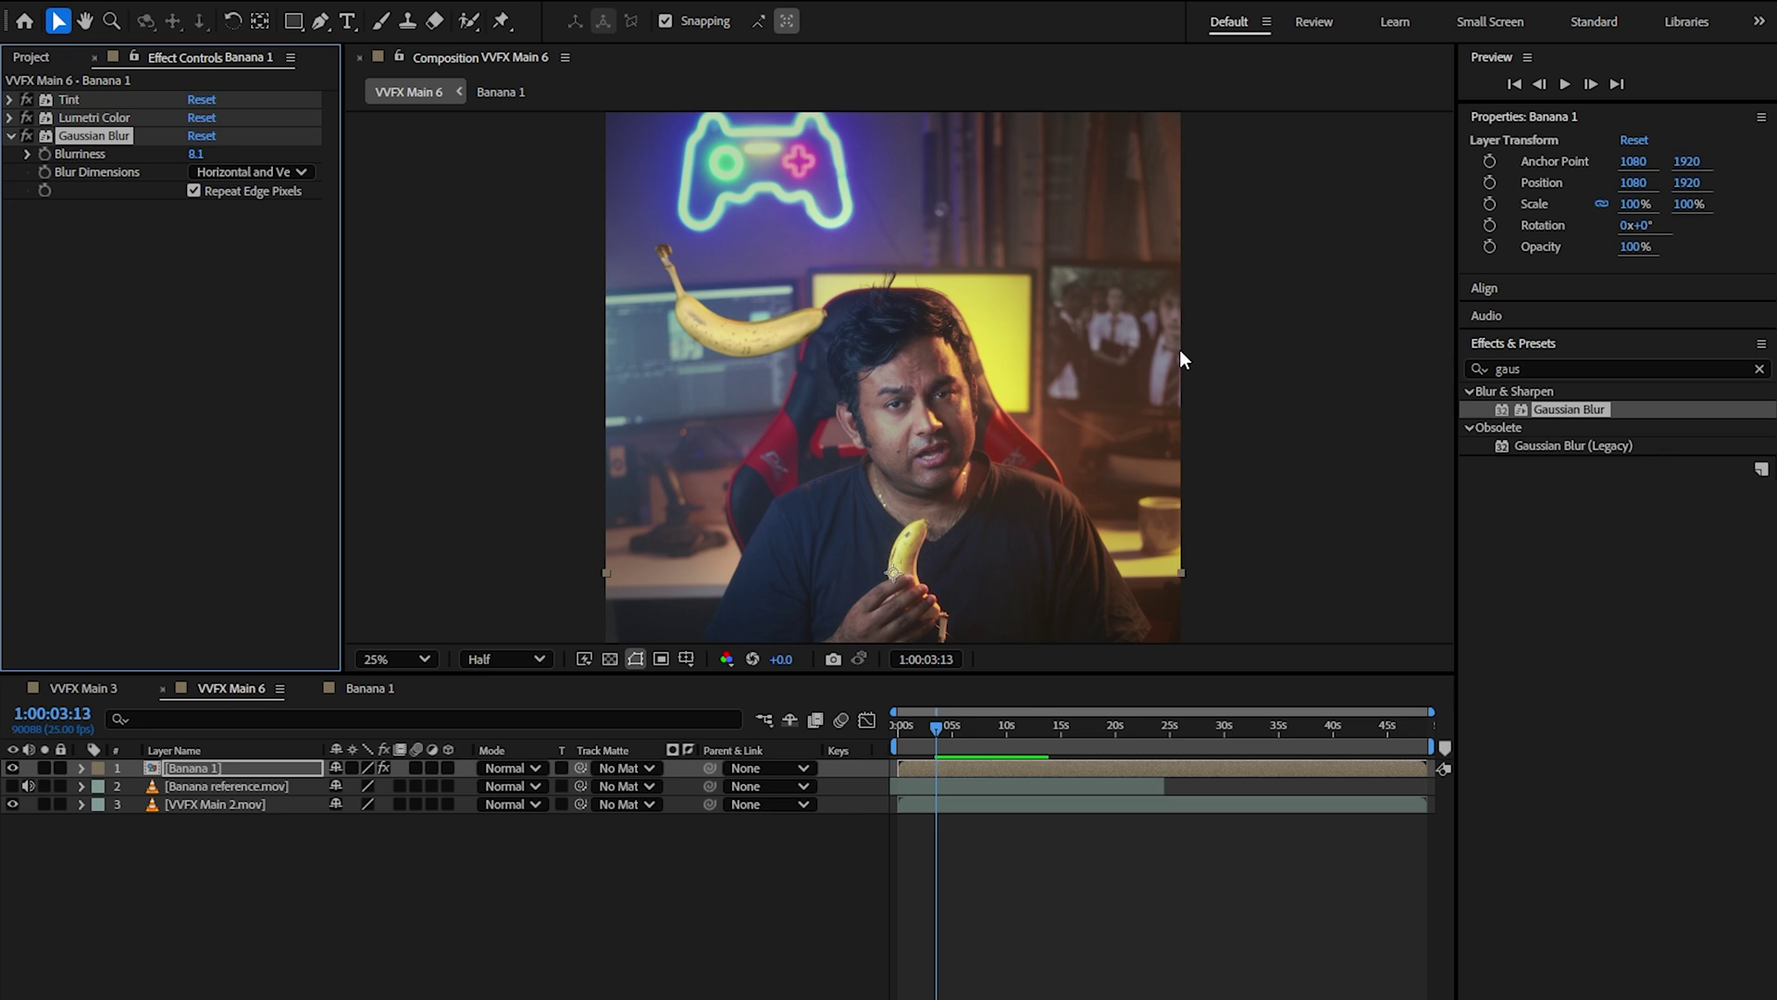
# Open the Banana 1 precomp, show its background video, and select the 3D banana at 0s.
pyautogui.doubleClick(154, 769)
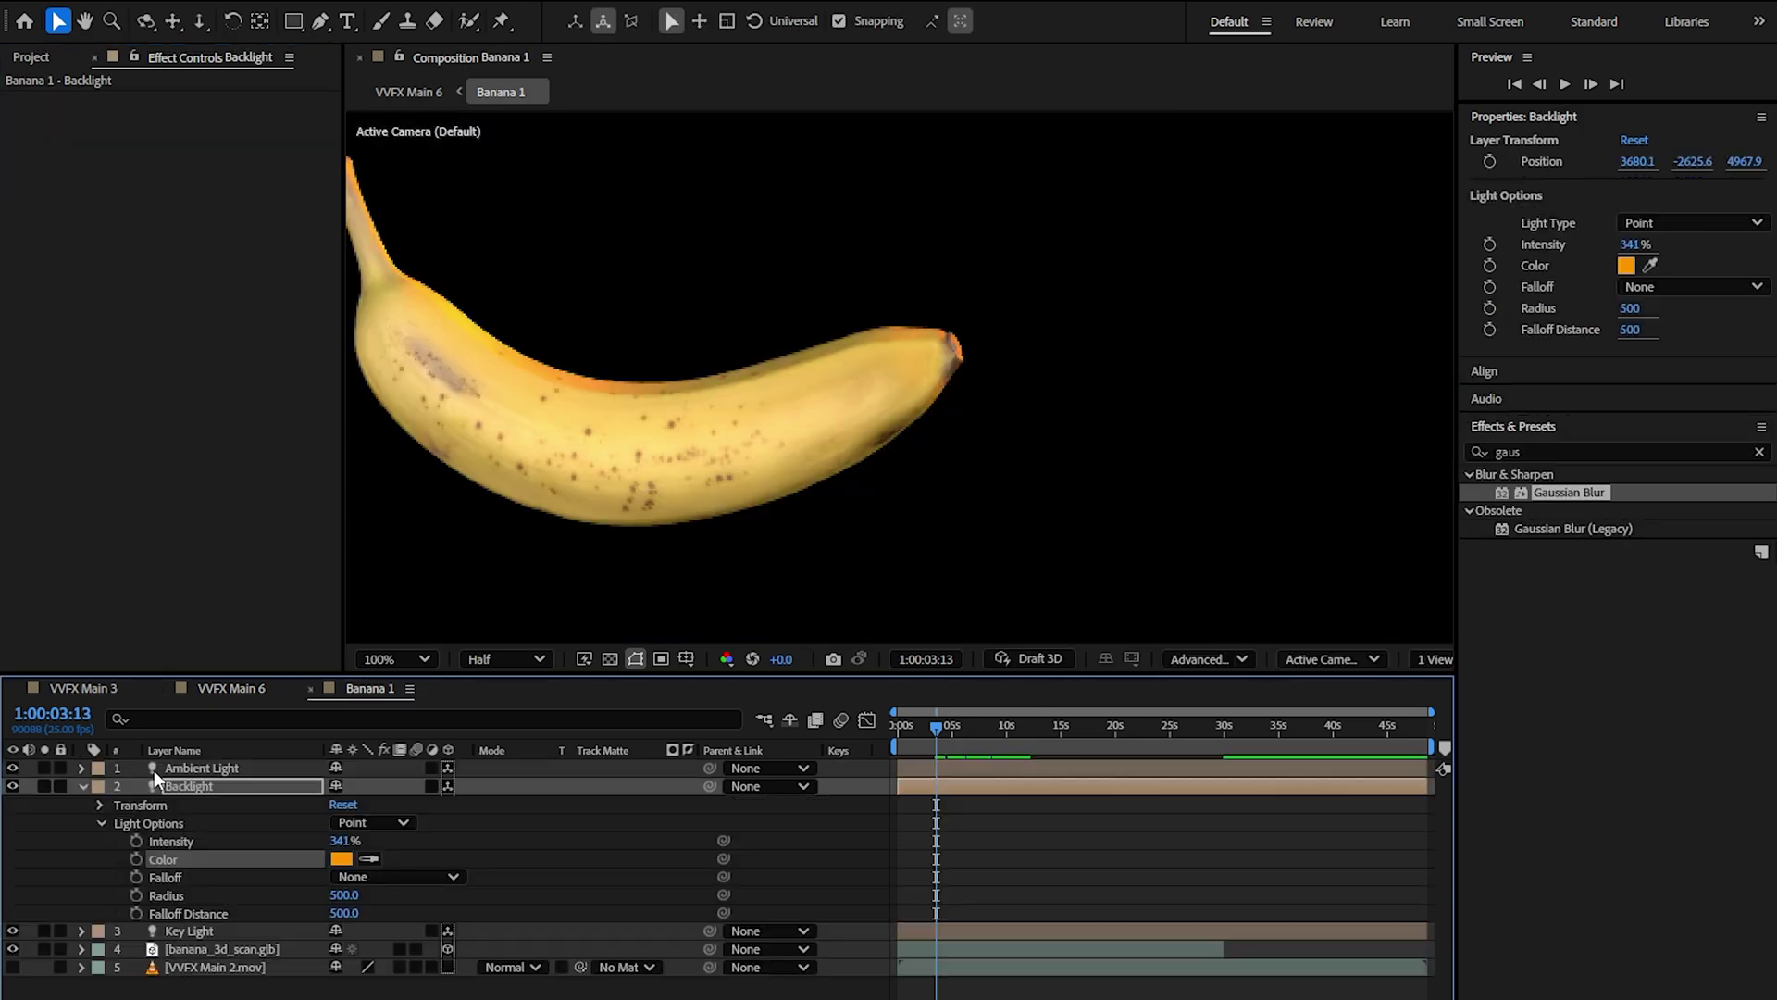
pyautogui.click(12, 967)
pyautogui.scroll(-2, 855, 374)
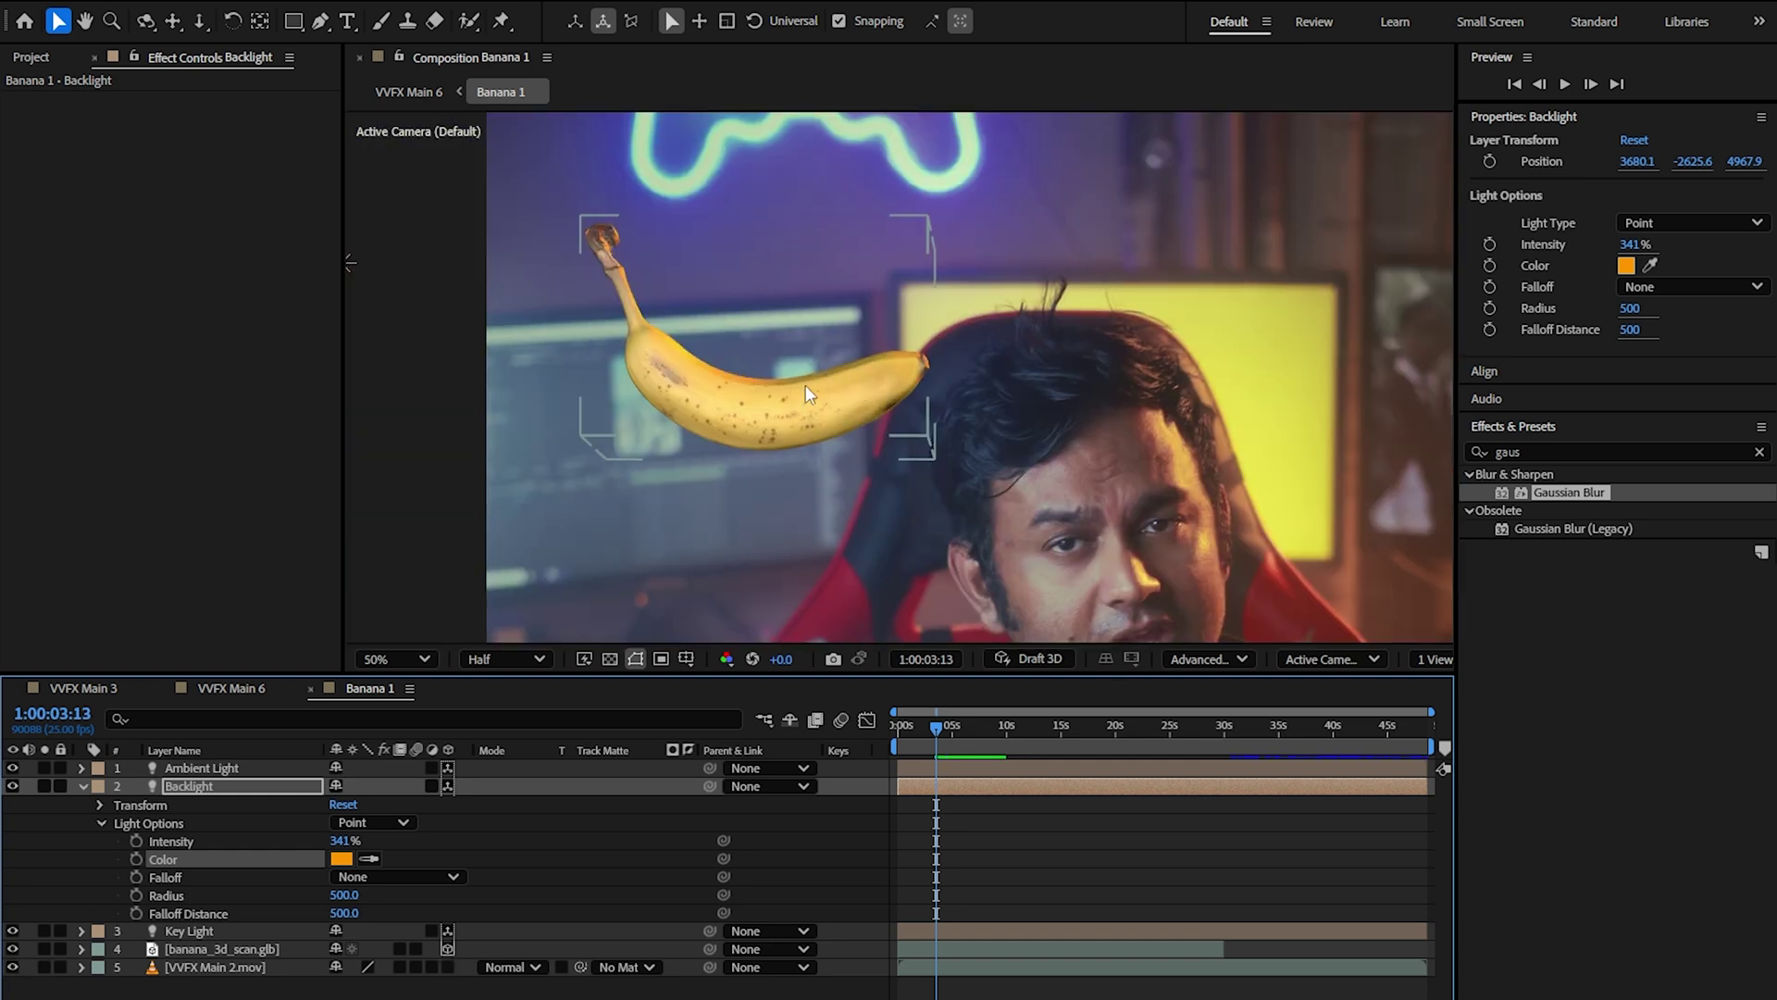
pyautogui.click(751, 398)
pyautogui.moveTo(941, 740); pyautogui.dragTo(891, 729)
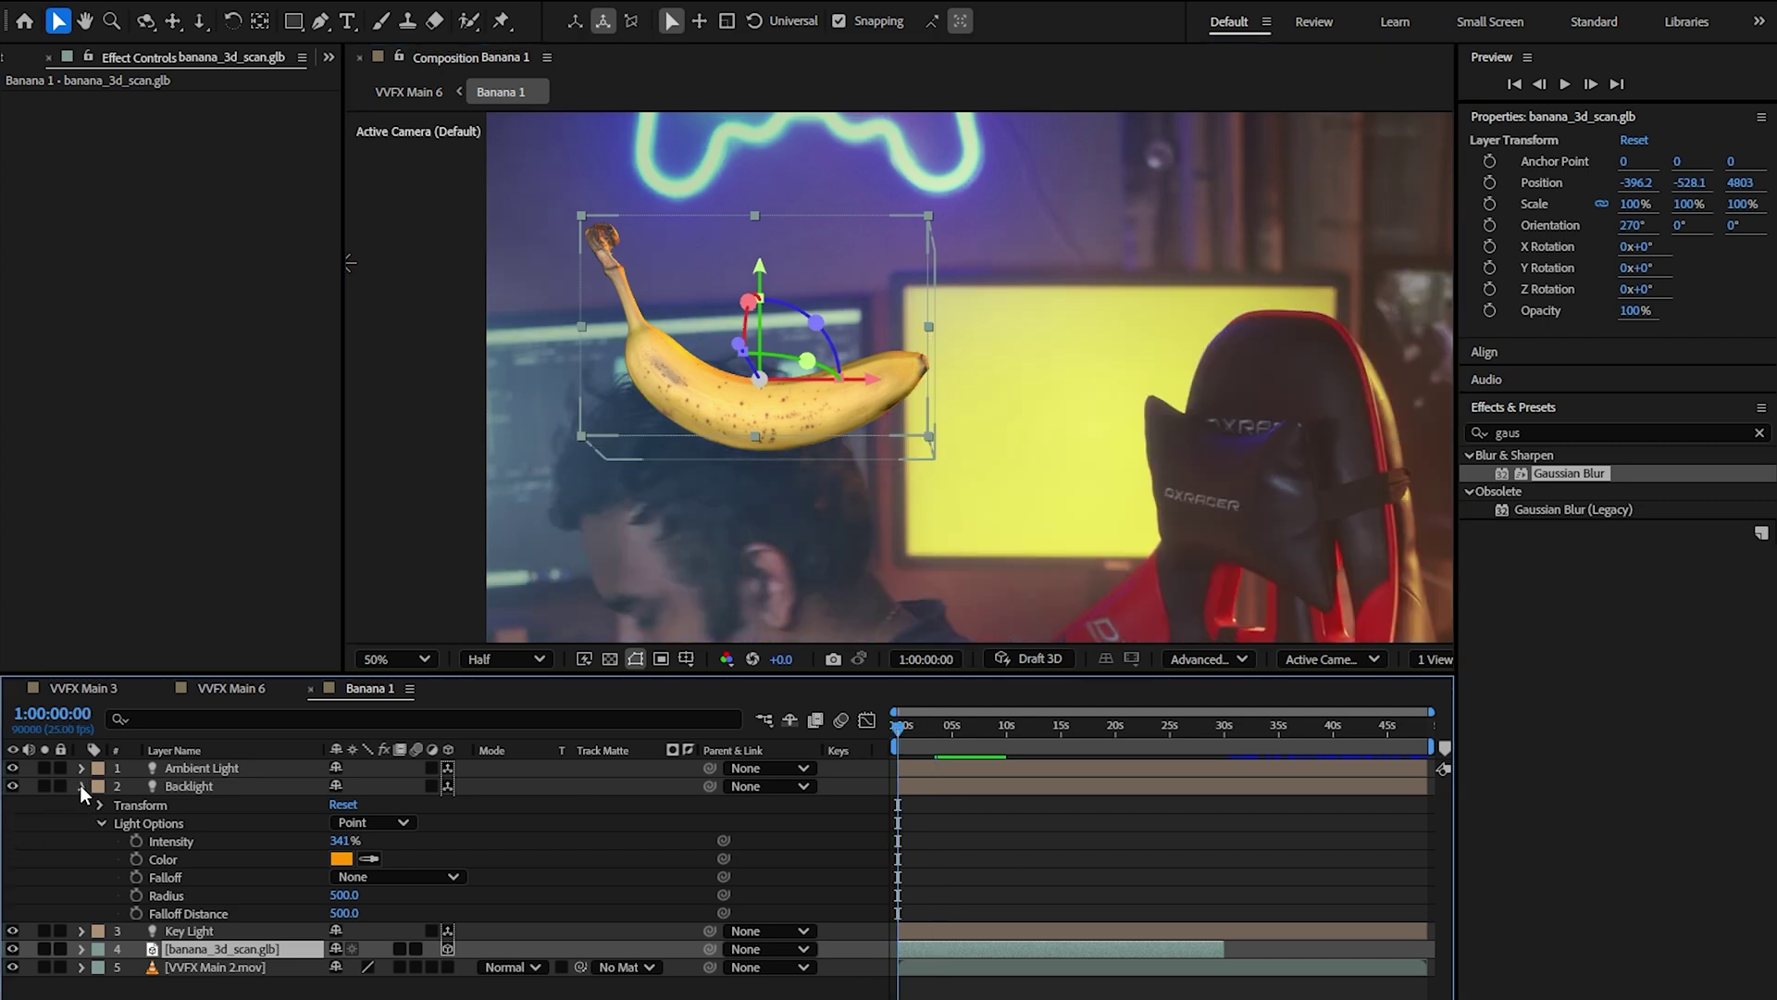
pyautogui.click(81, 785)
# Set starting X, Y and Z Rotation keyframes on the banana at 0s.
pyautogui.press('r')
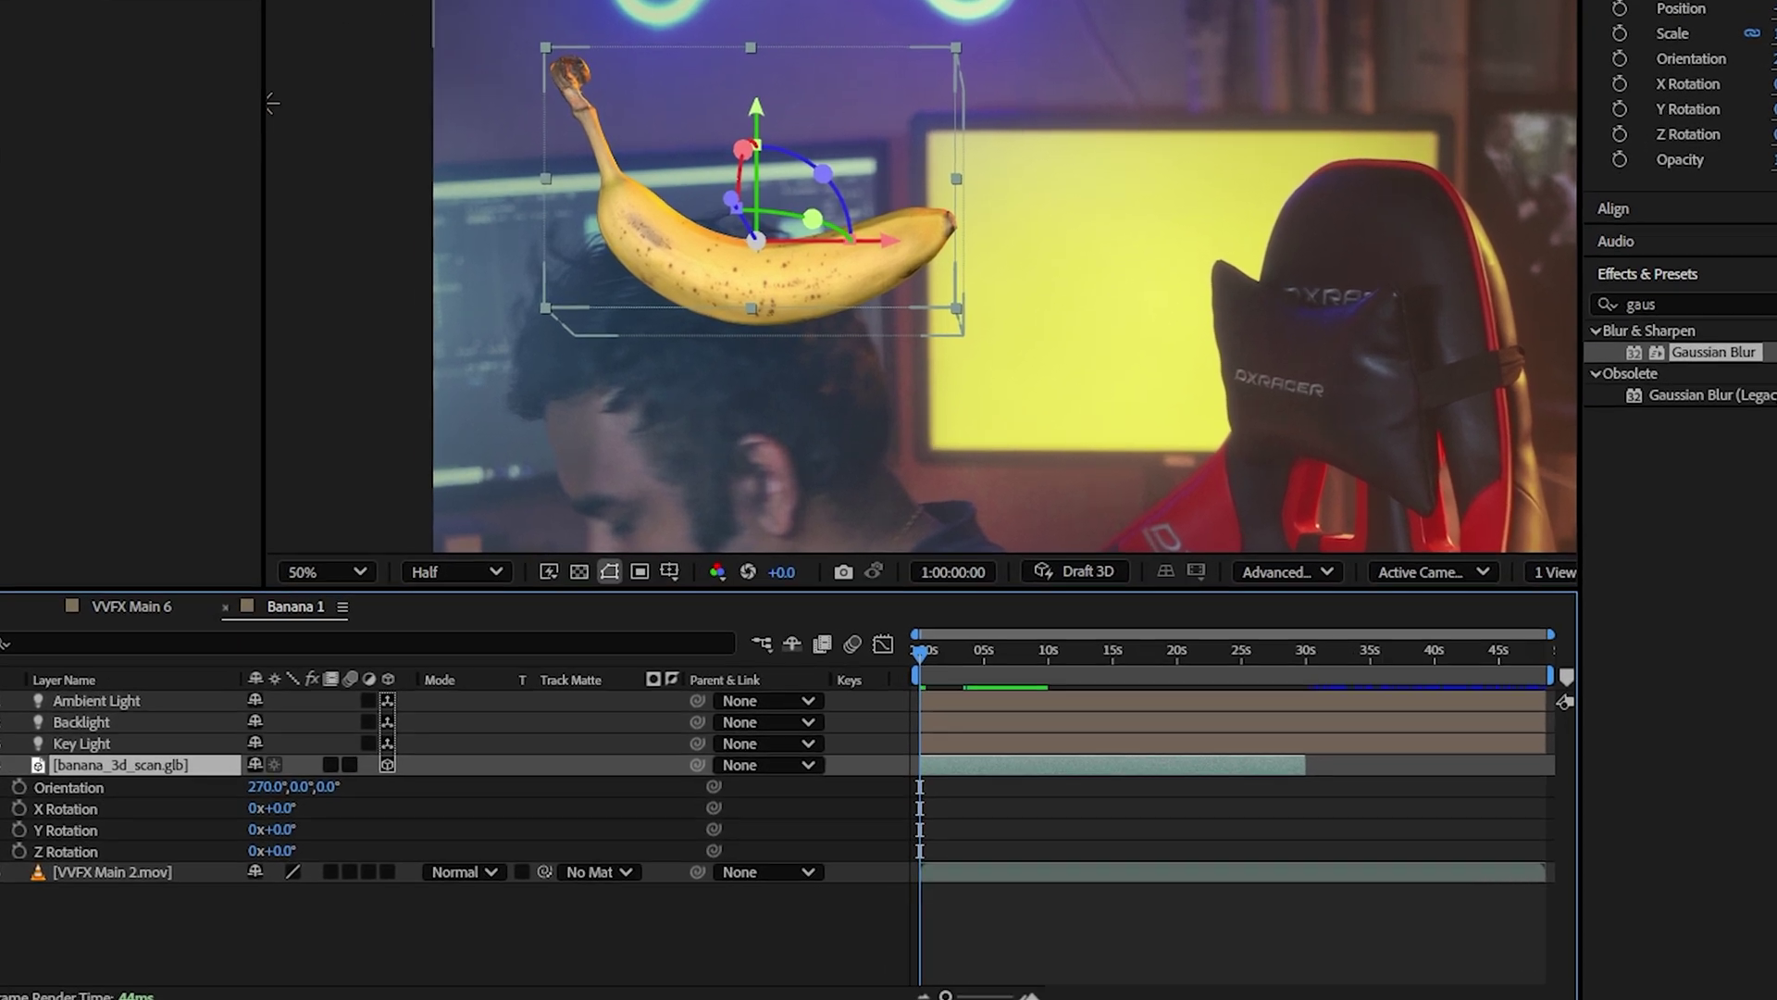
pyautogui.click(18, 851)
pyautogui.click(19, 829)
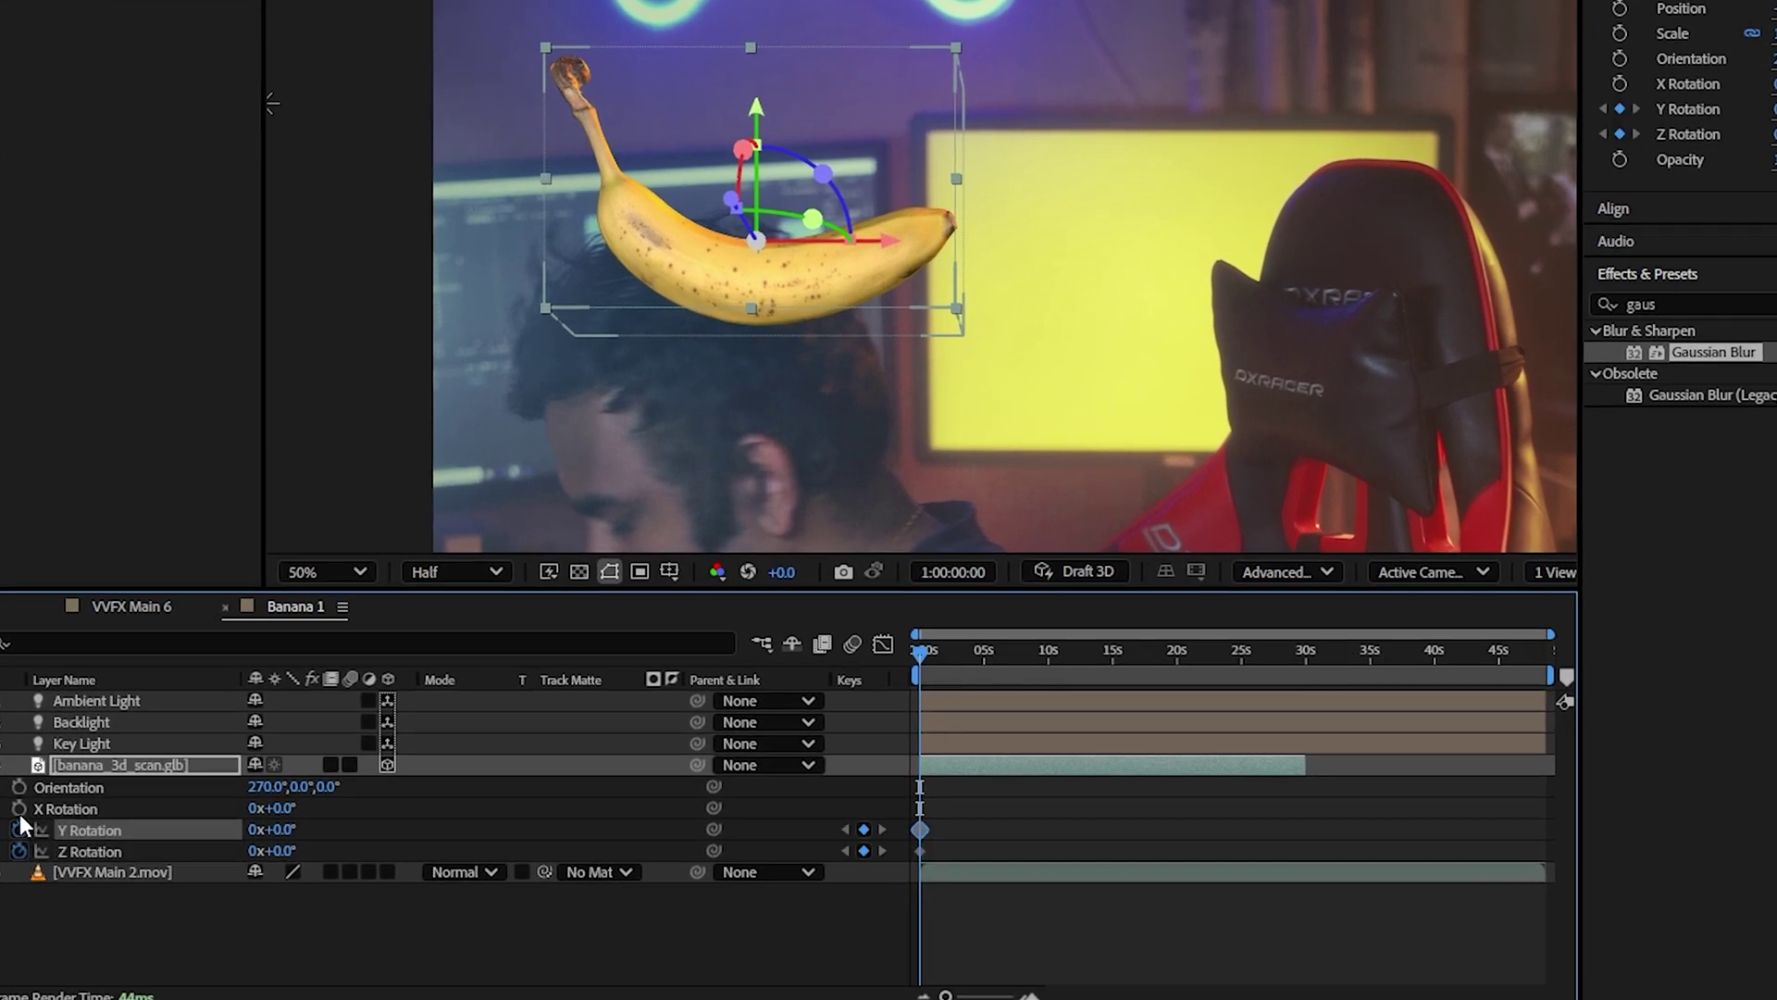
pyautogui.click(18, 809)
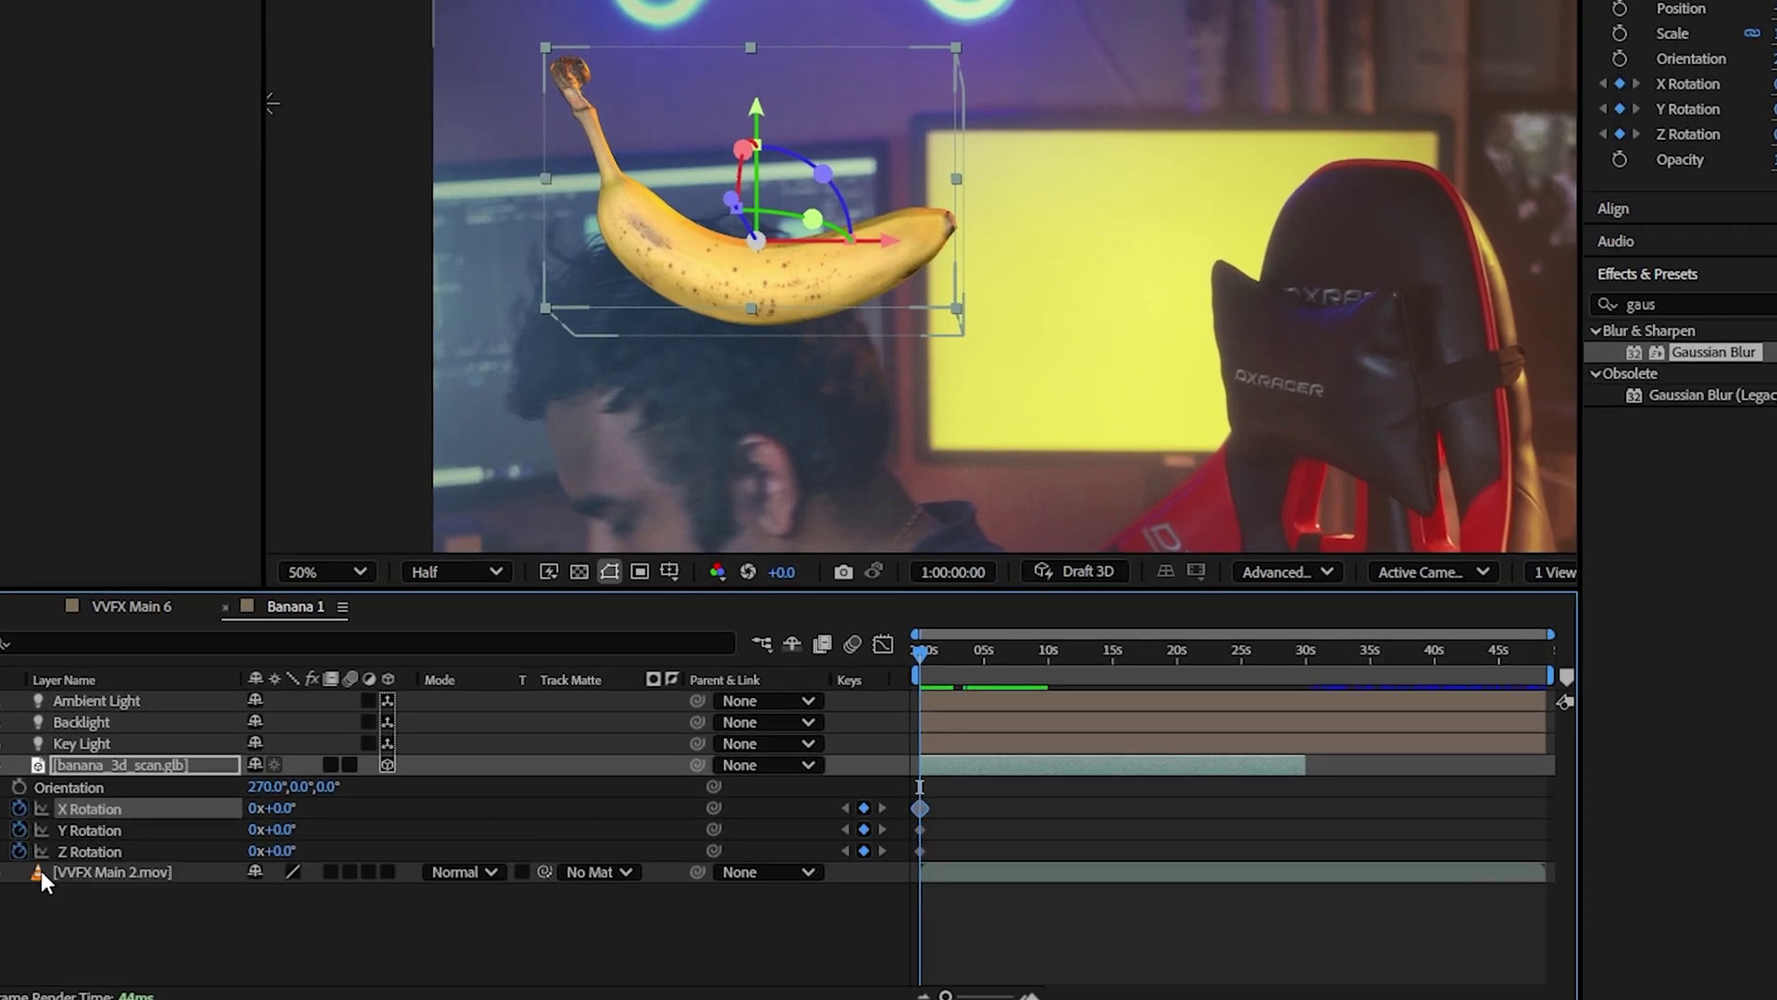
# At about 30s, keyframe X, Y and Z Rotation to 1x+23°, 1x+148° and 3x+109°.
pyautogui.moveTo(931, 652); pyautogui.dragTo(1305, 676)
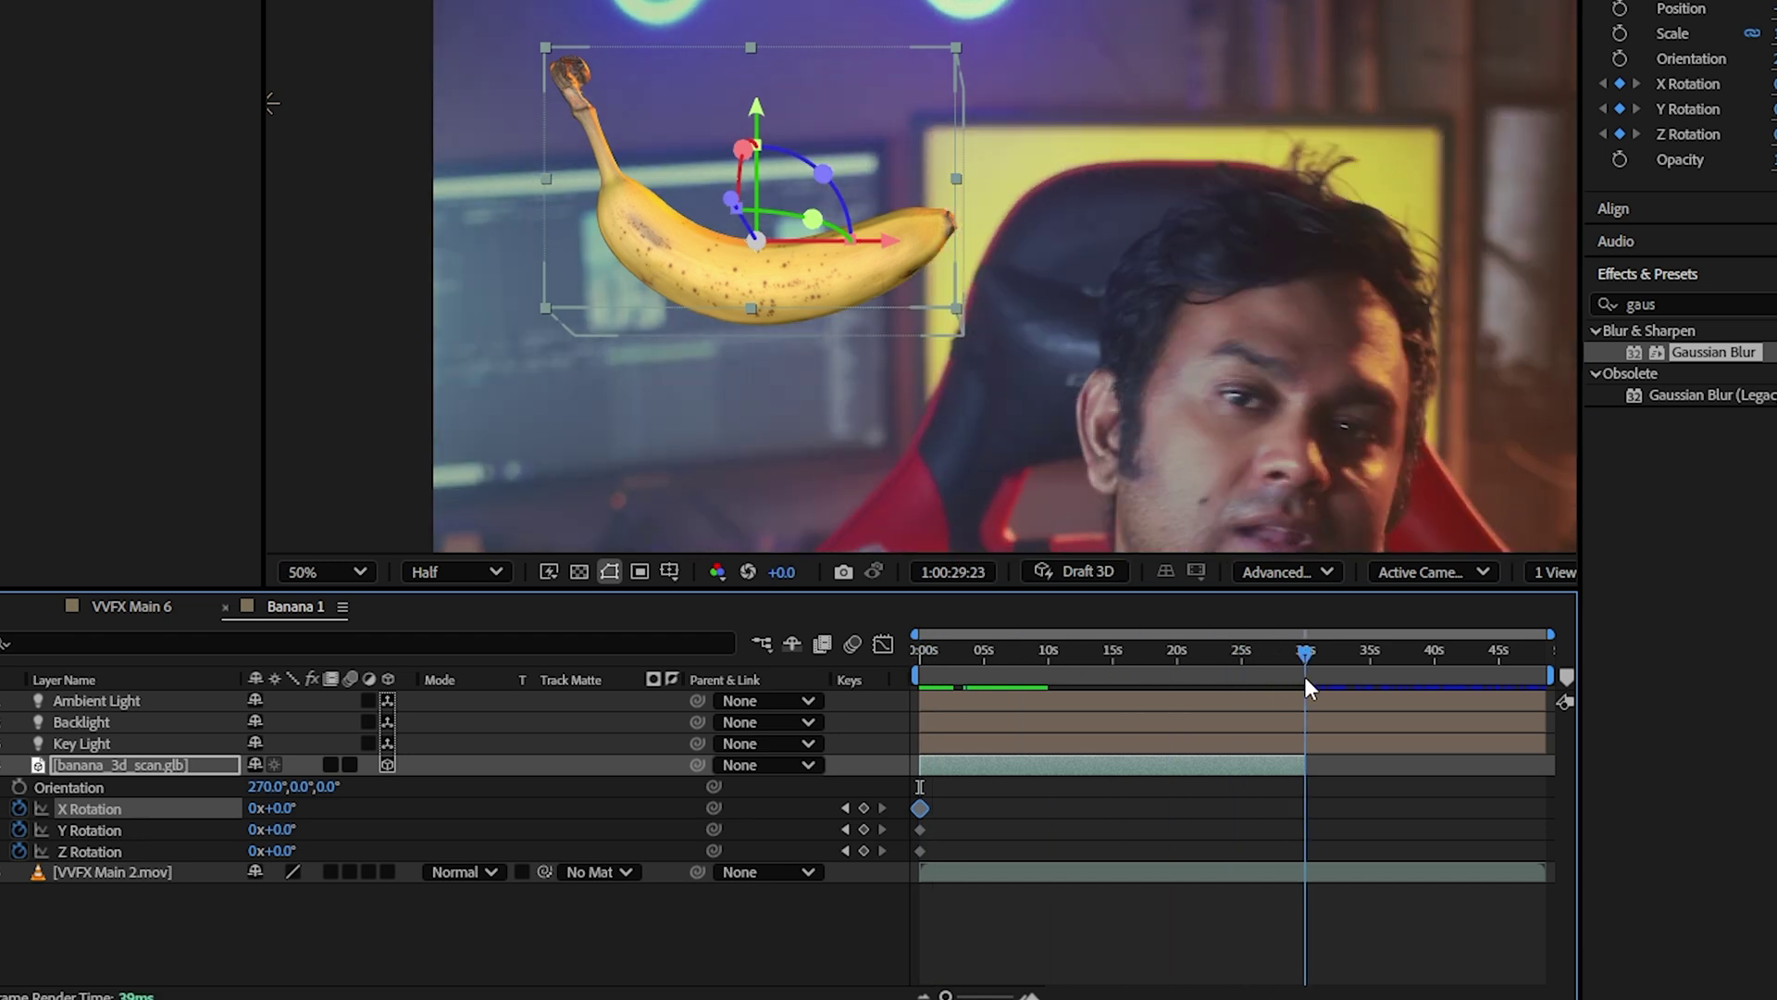
pyautogui.click(864, 807)
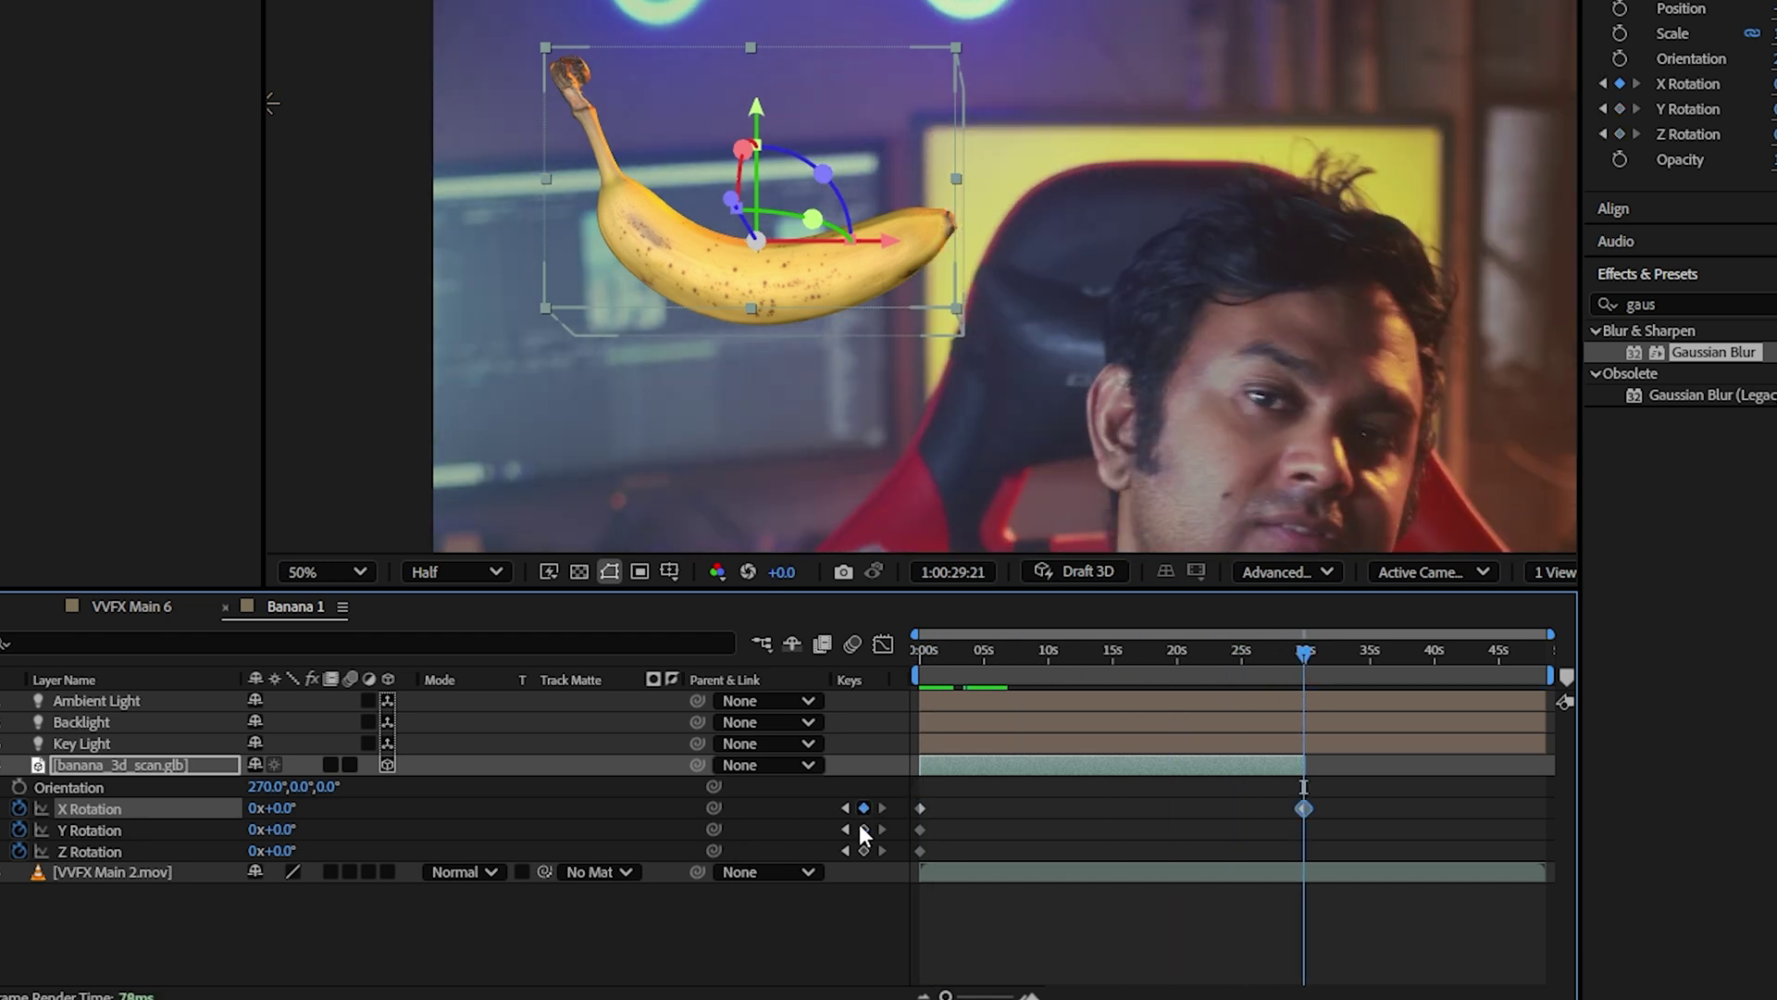
pyautogui.click(864, 829)
pyautogui.click(863, 851)
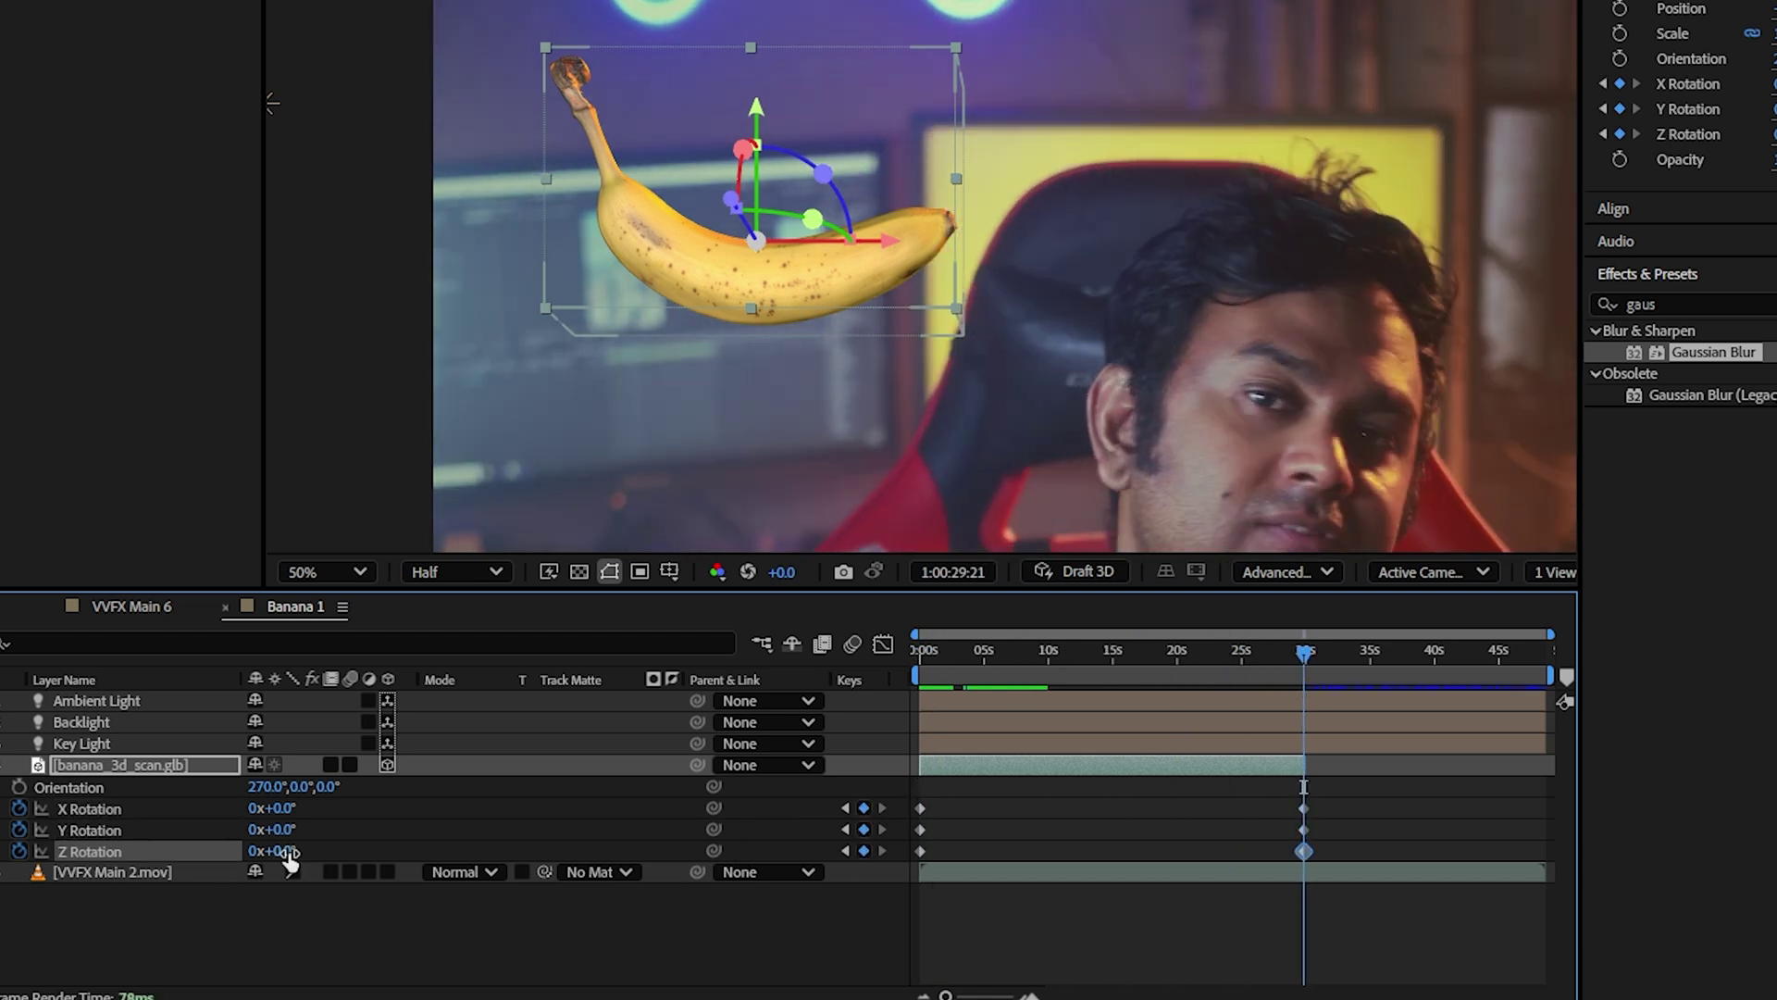
pyautogui.moveTo(284, 851); pyautogui.dragTo(456, 845)
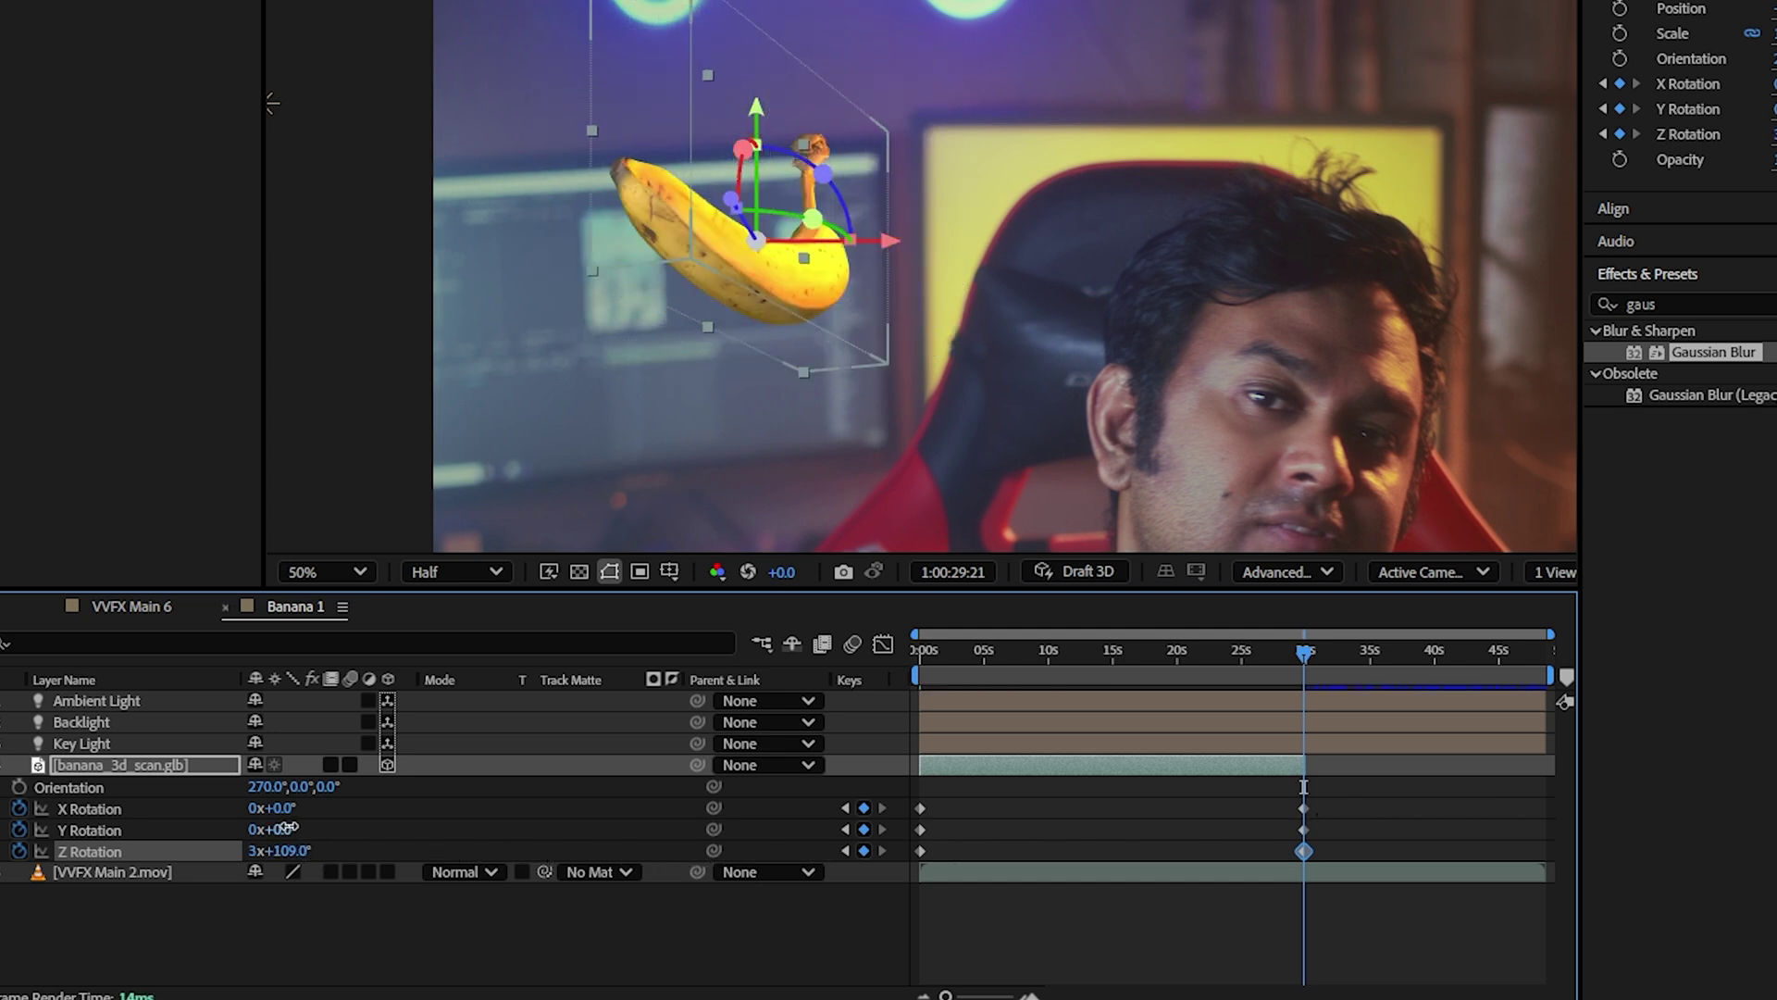
pyautogui.moveTo(282, 830); pyautogui.dragTo(816, 836)
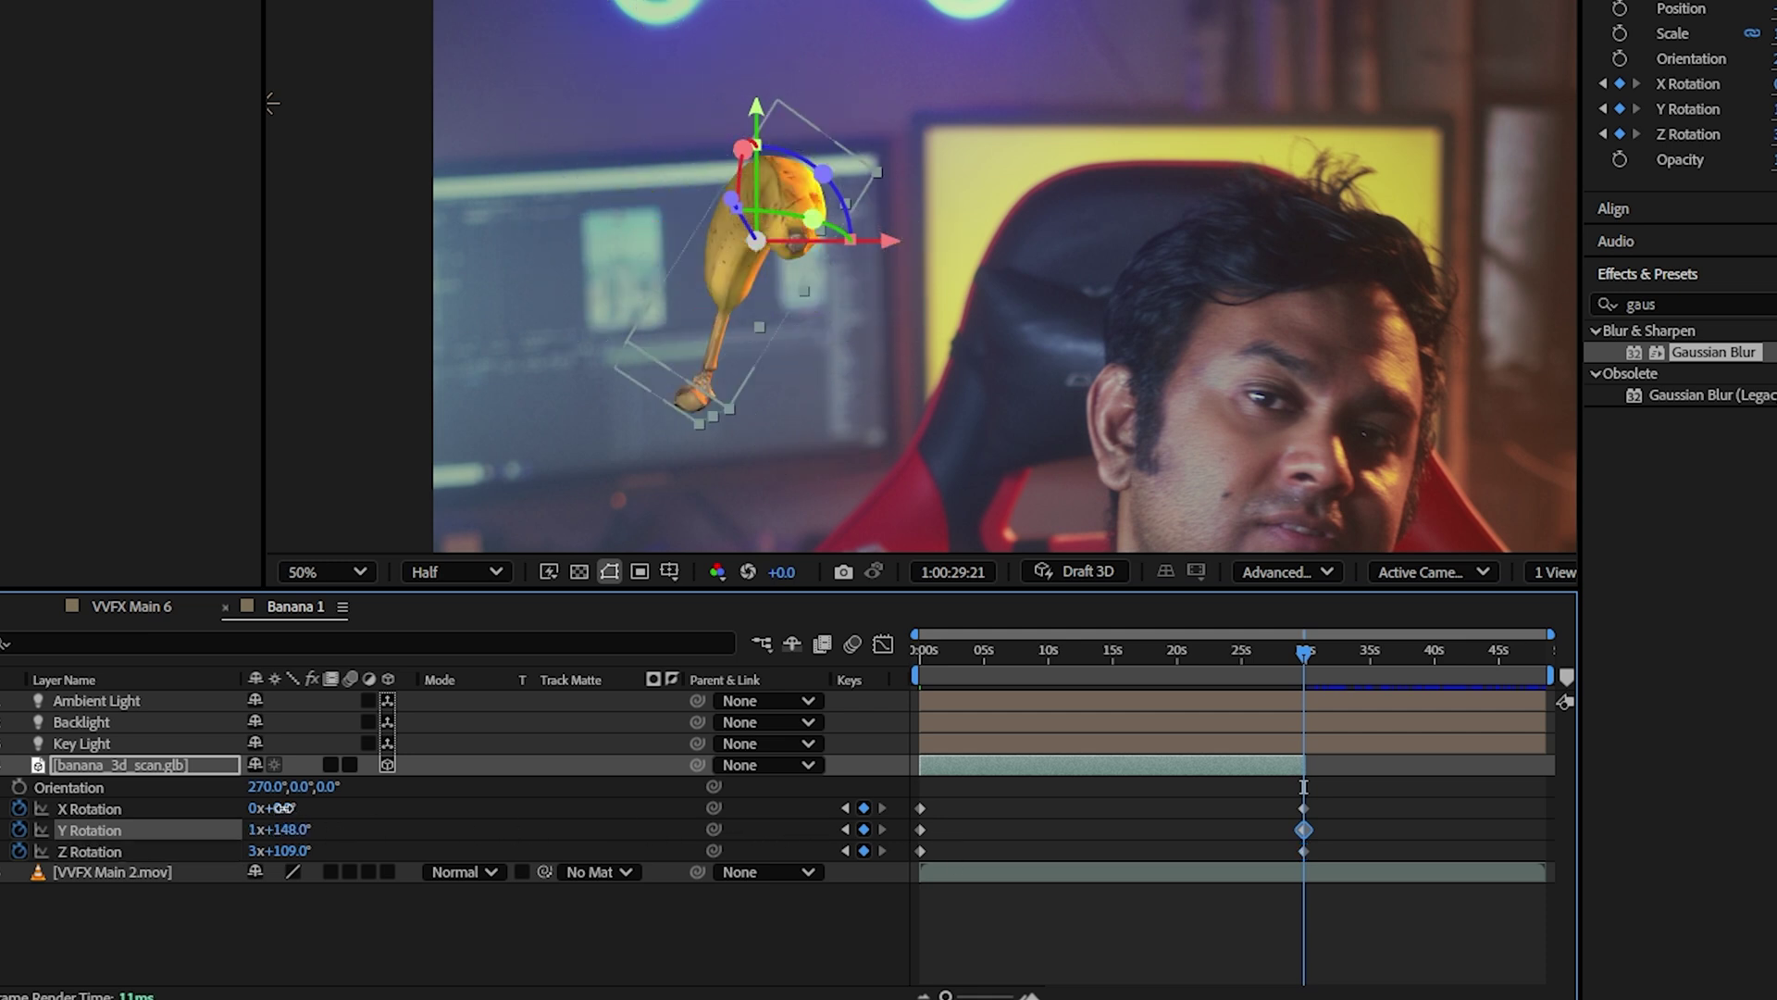
pyautogui.moveTo(283, 808); pyautogui.dragTo(905, 826)
pyautogui.moveTo(917, 648); pyautogui.dragTo(1173, 663)
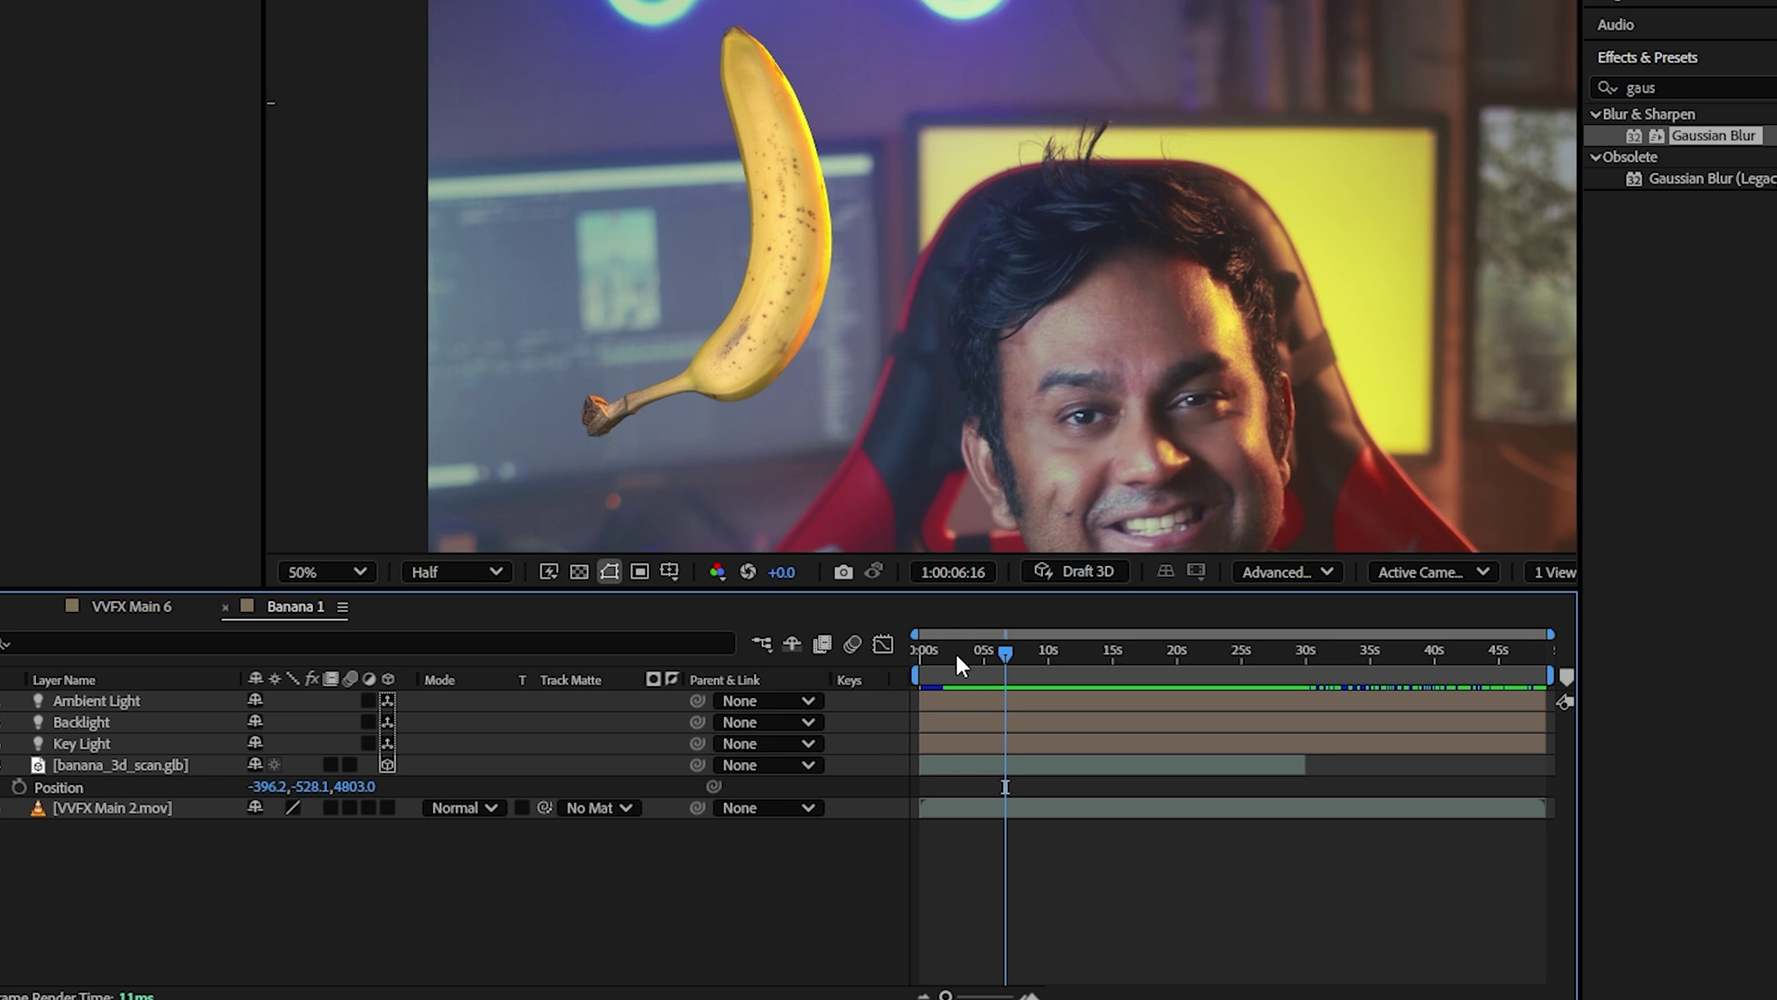
# Add banana Position keyframes at 0, 30, 15, 7 and 22 seconds.
pyautogui.moveTo(957, 653); pyautogui.dragTo(1311, 670)
pyautogui.click(19, 786)
pyautogui.click(864, 786)
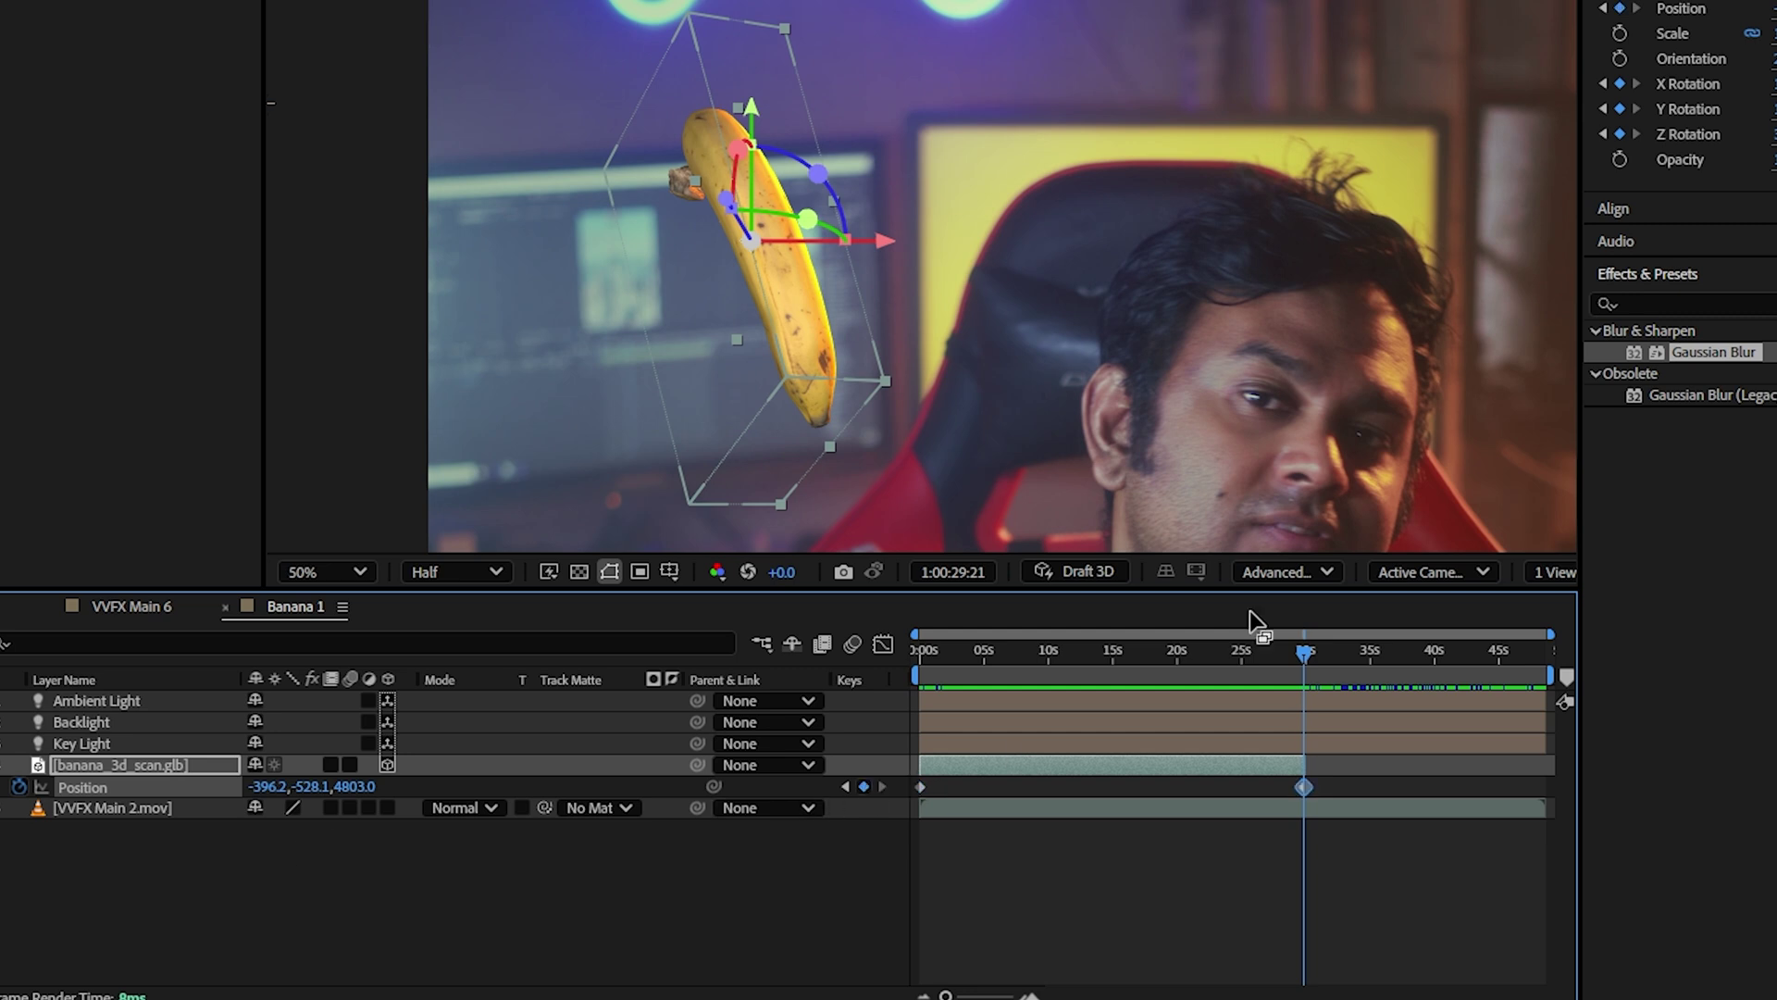
pyautogui.click(1116, 651)
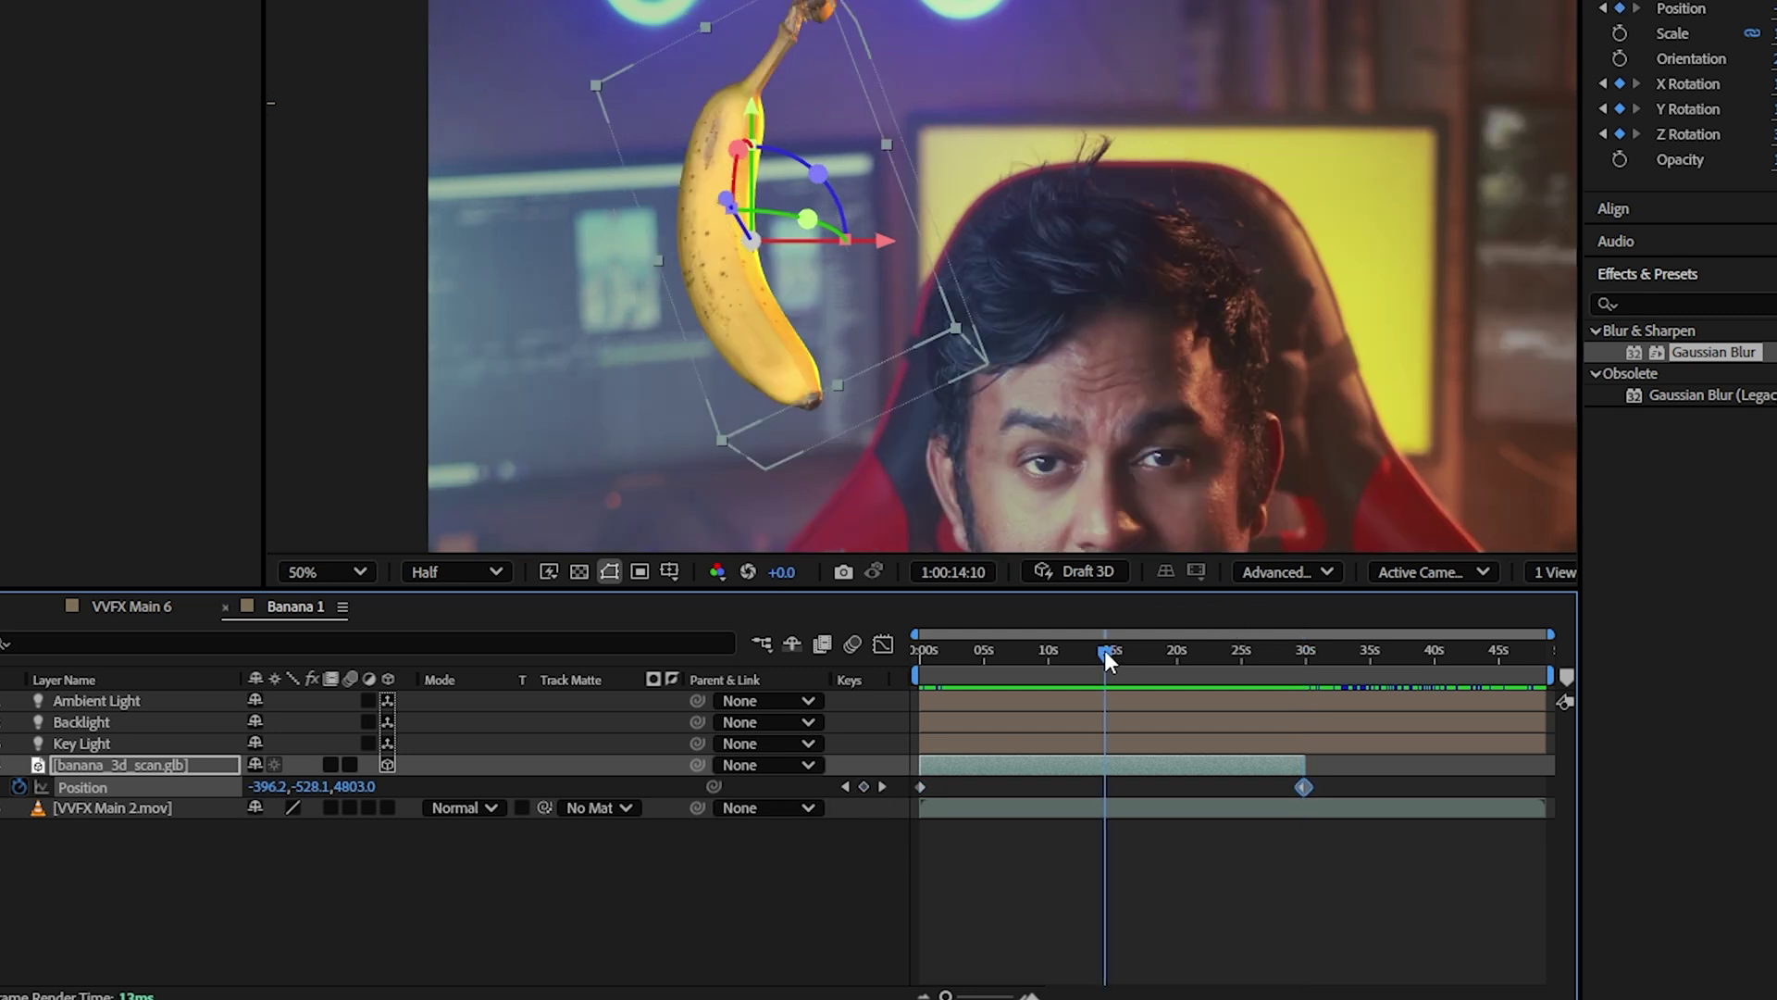
pyautogui.click(864, 786)
pyautogui.click(1007, 652)
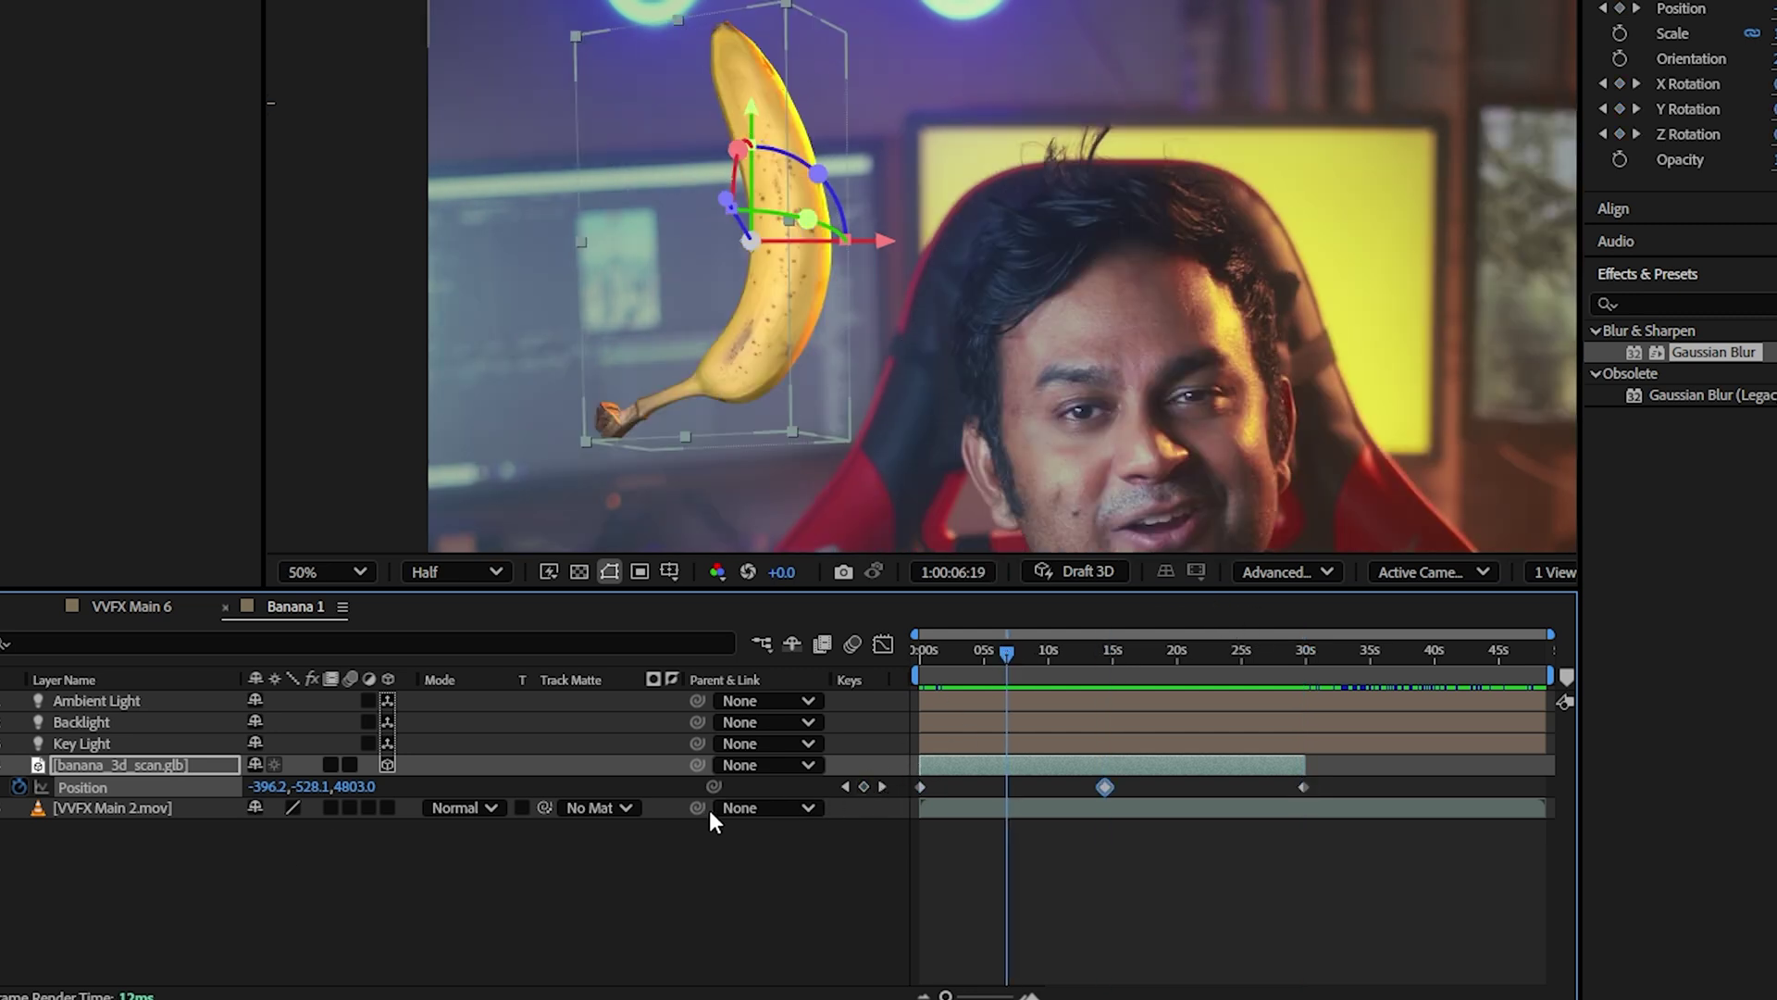
pyautogui.click(864, 786)
pyautogui.moveTo(1197, 651); pyautogui.dragTo(1207, 650)
pyautogui.click(862, 786)
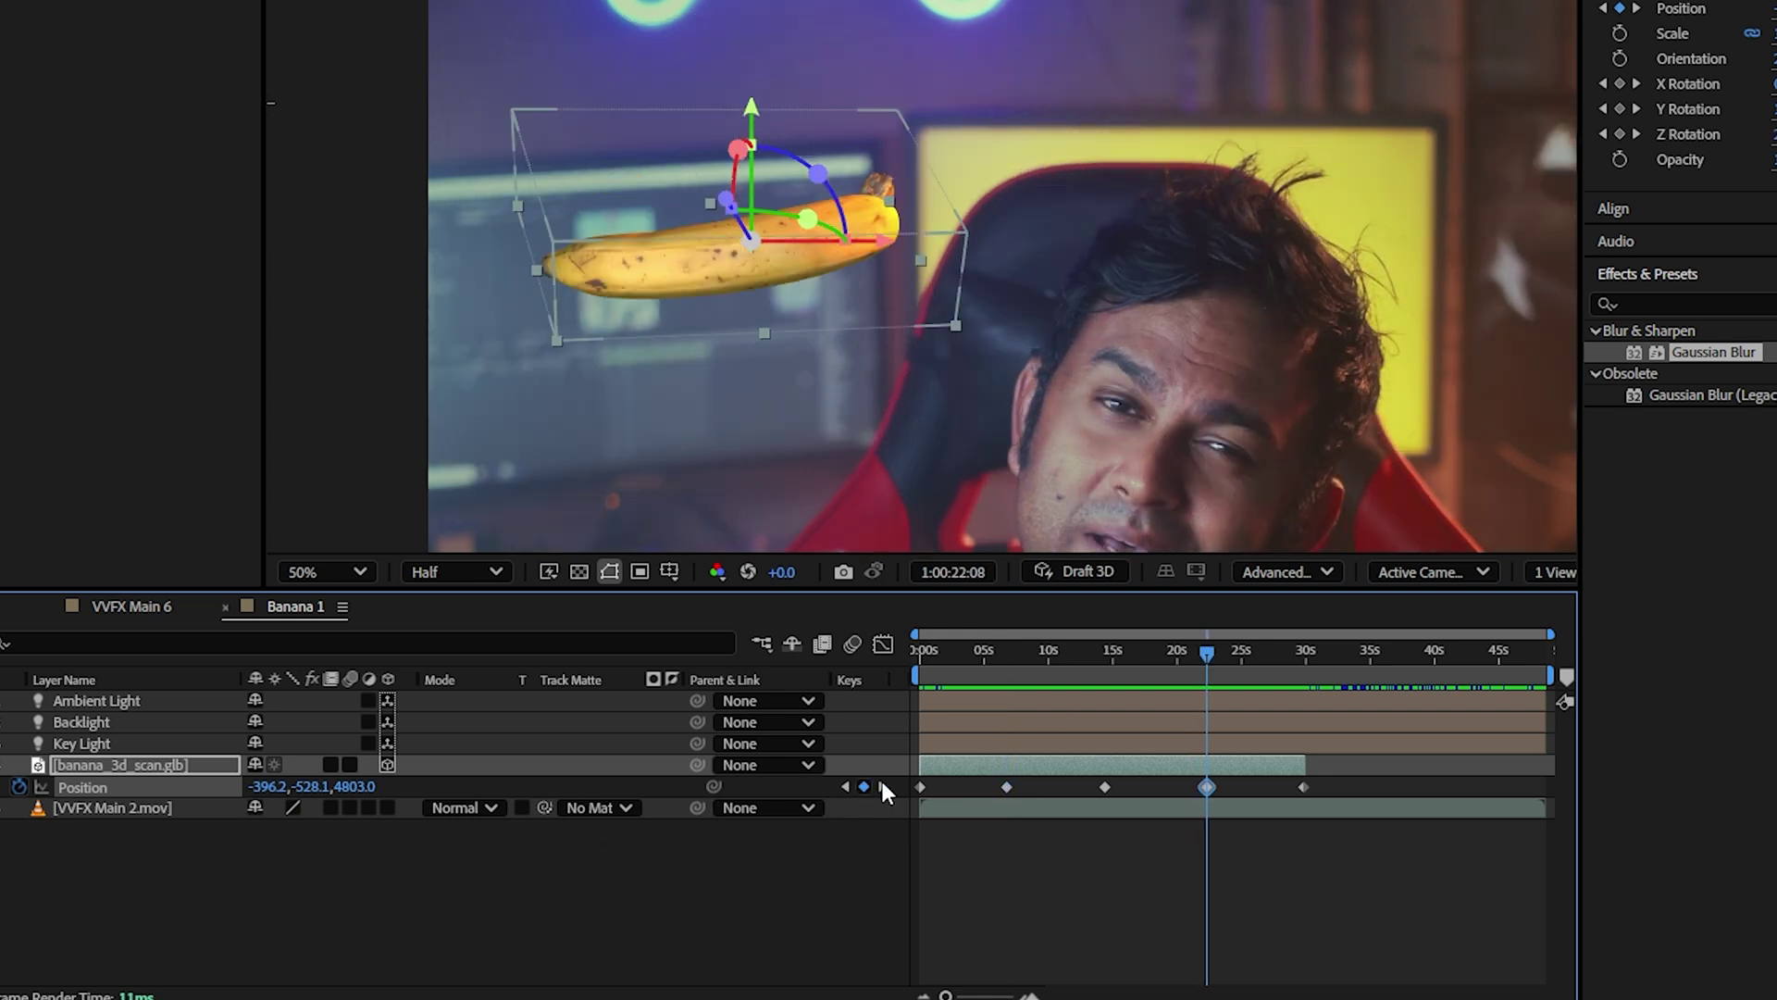
# Raise the banana's Y position to -965.1 at the 7s and 22s keyframes and preview the bobbing.
pyautogui.click(1007, 651)
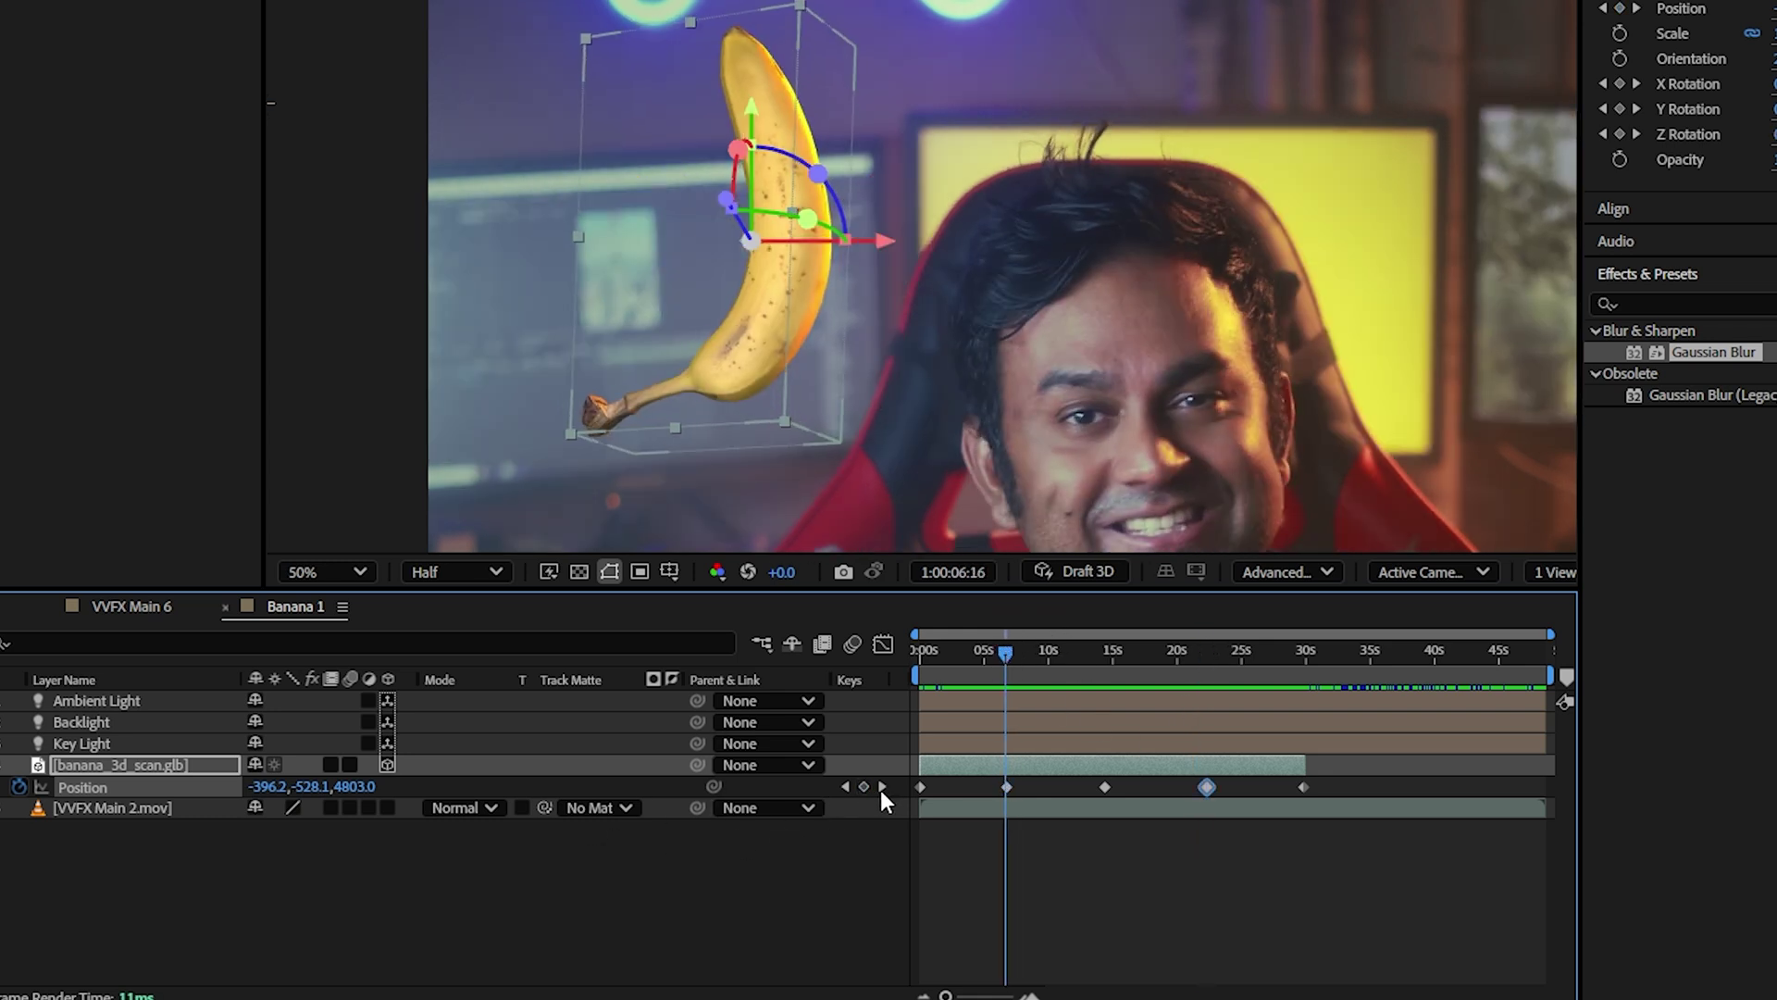
pyautogui.moveTo(359, 788); pyautogui.dragTo(296, 788)
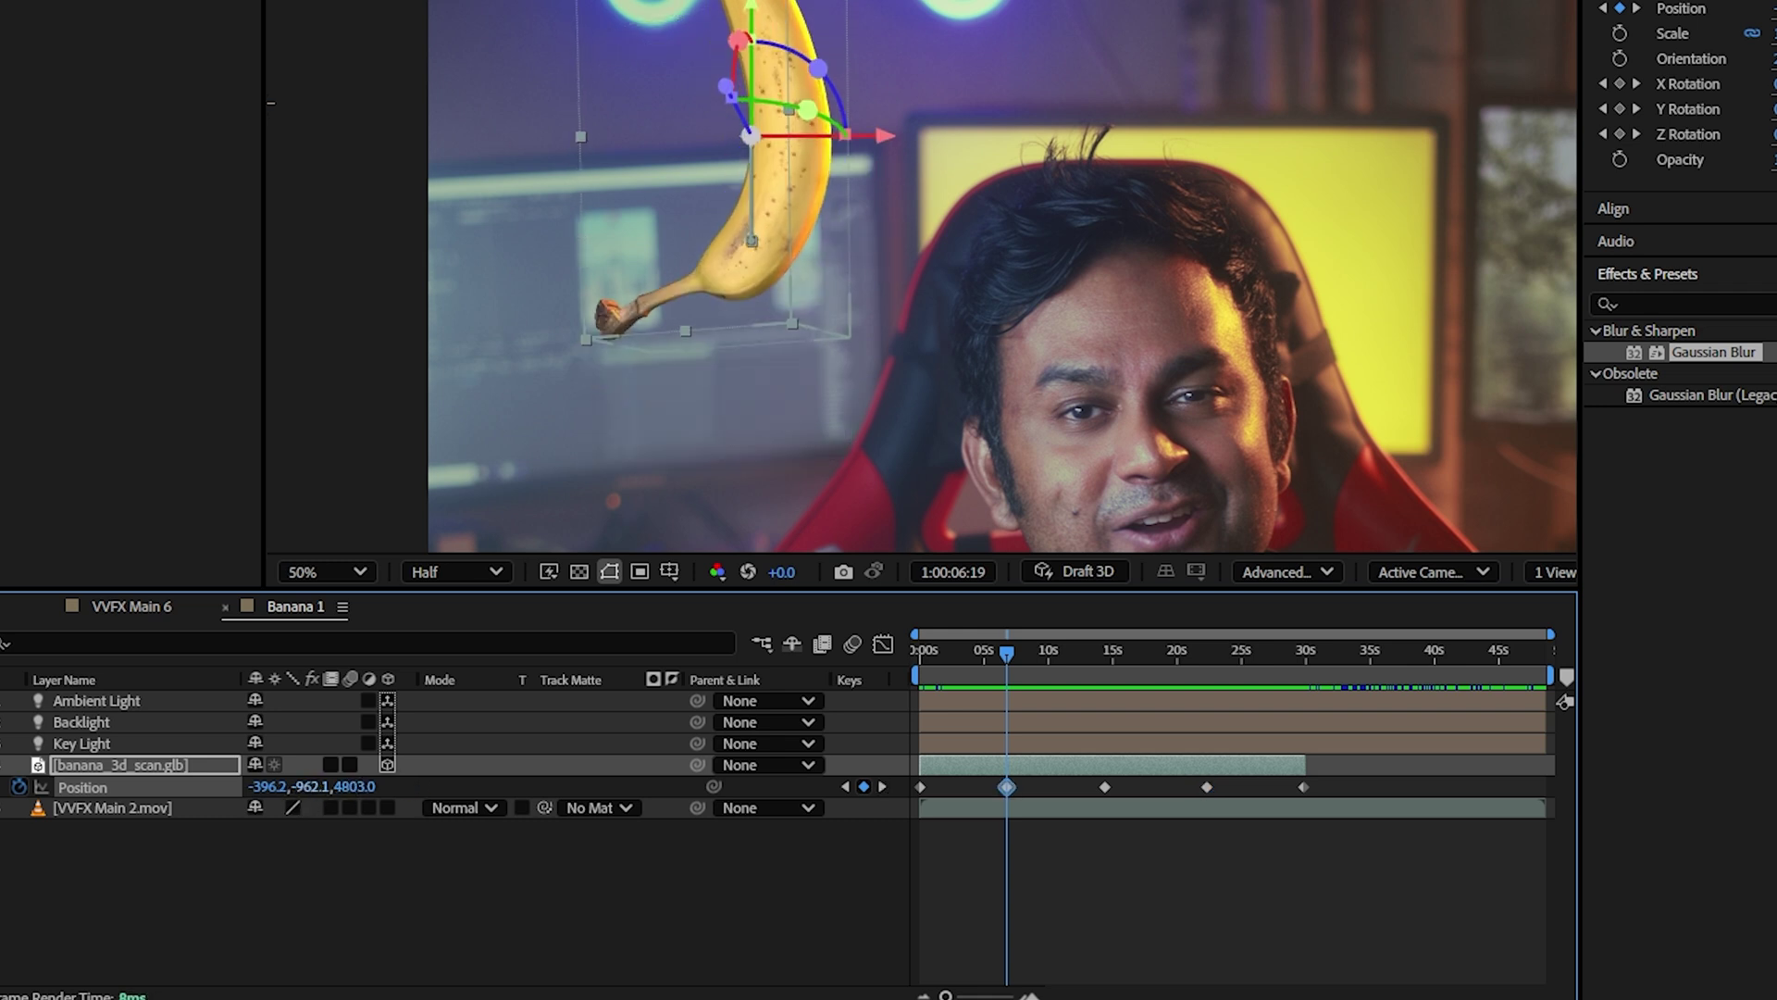
pyautogui.click(303, 785)
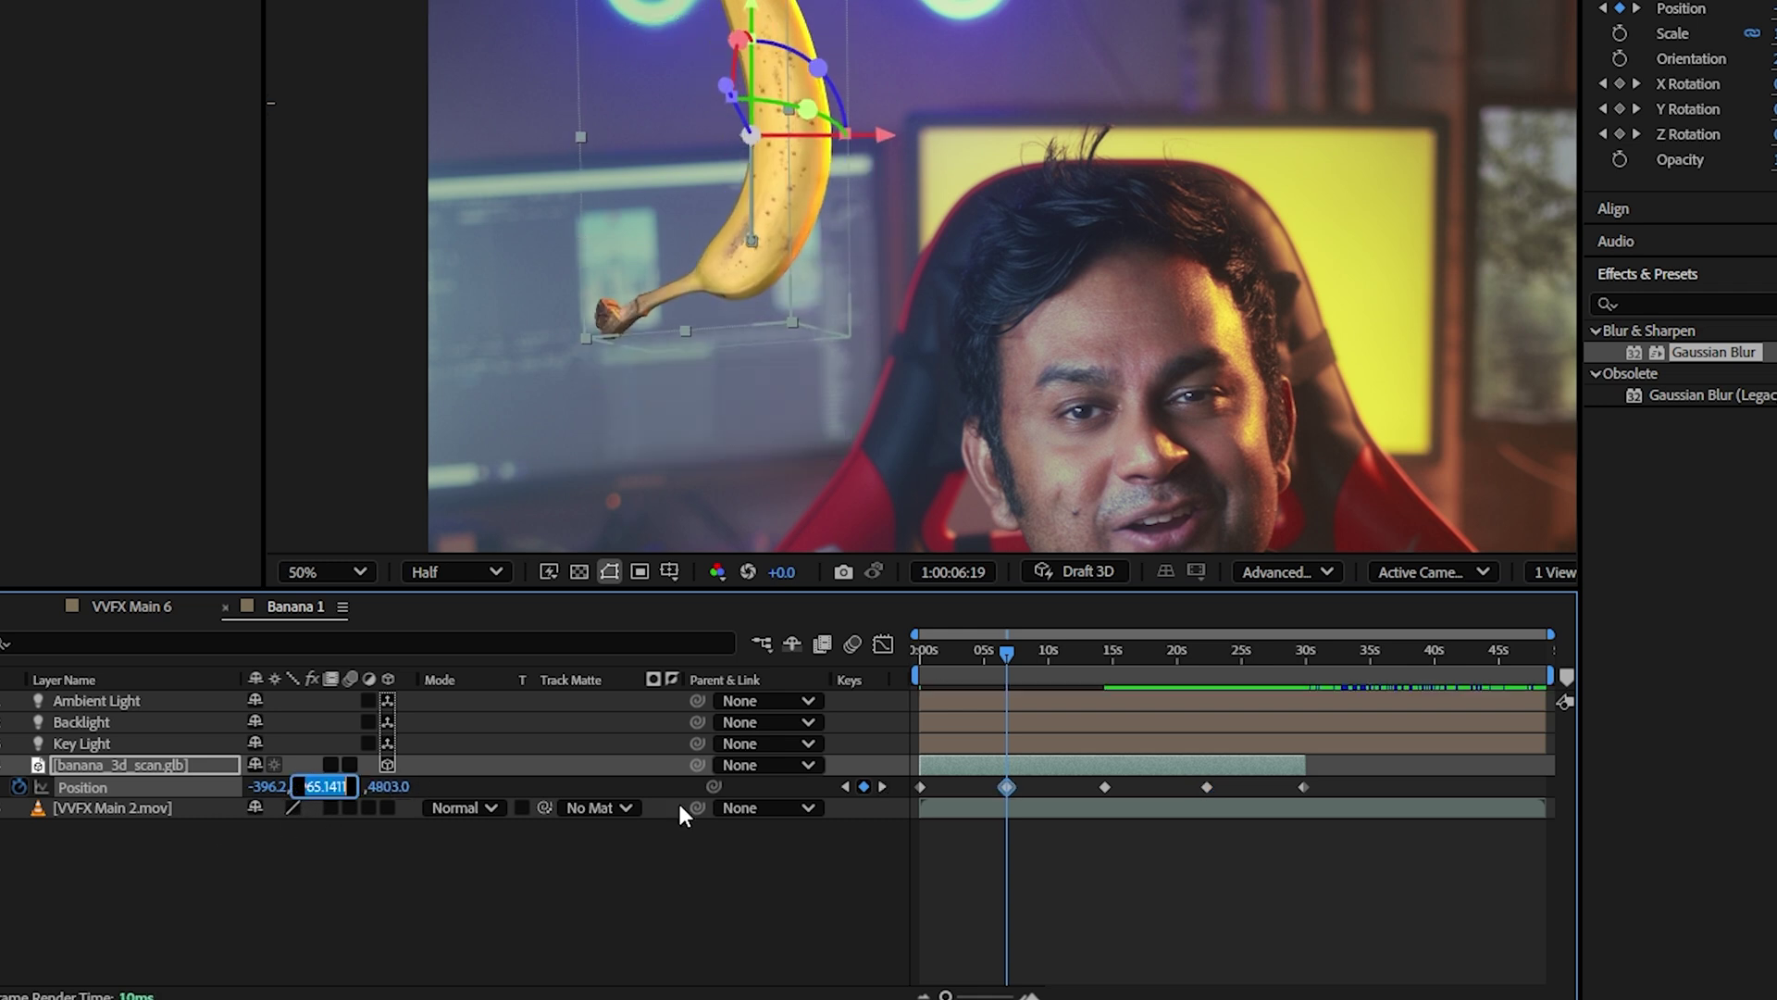
pyautogui.click(881, 787)
pyautogui.click(882, 786)
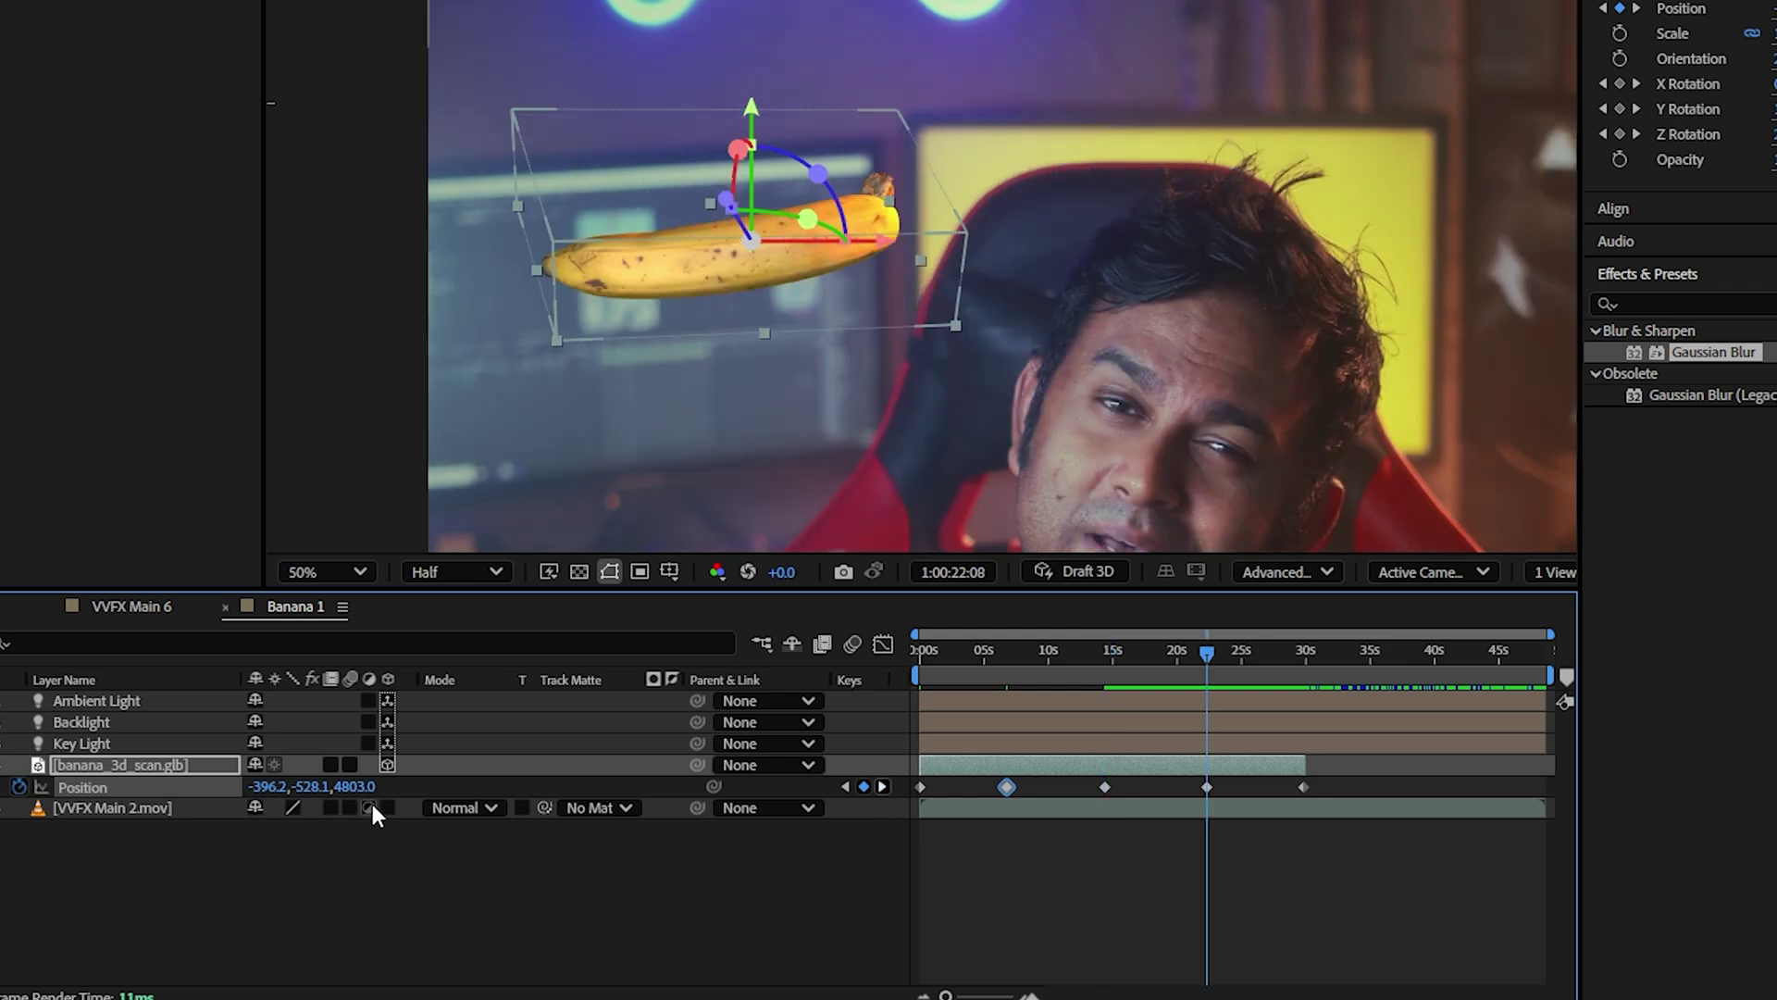
pyautogui.click(310, 786)
pyautogui.write('-965.1')
pyautogui.press('Return')
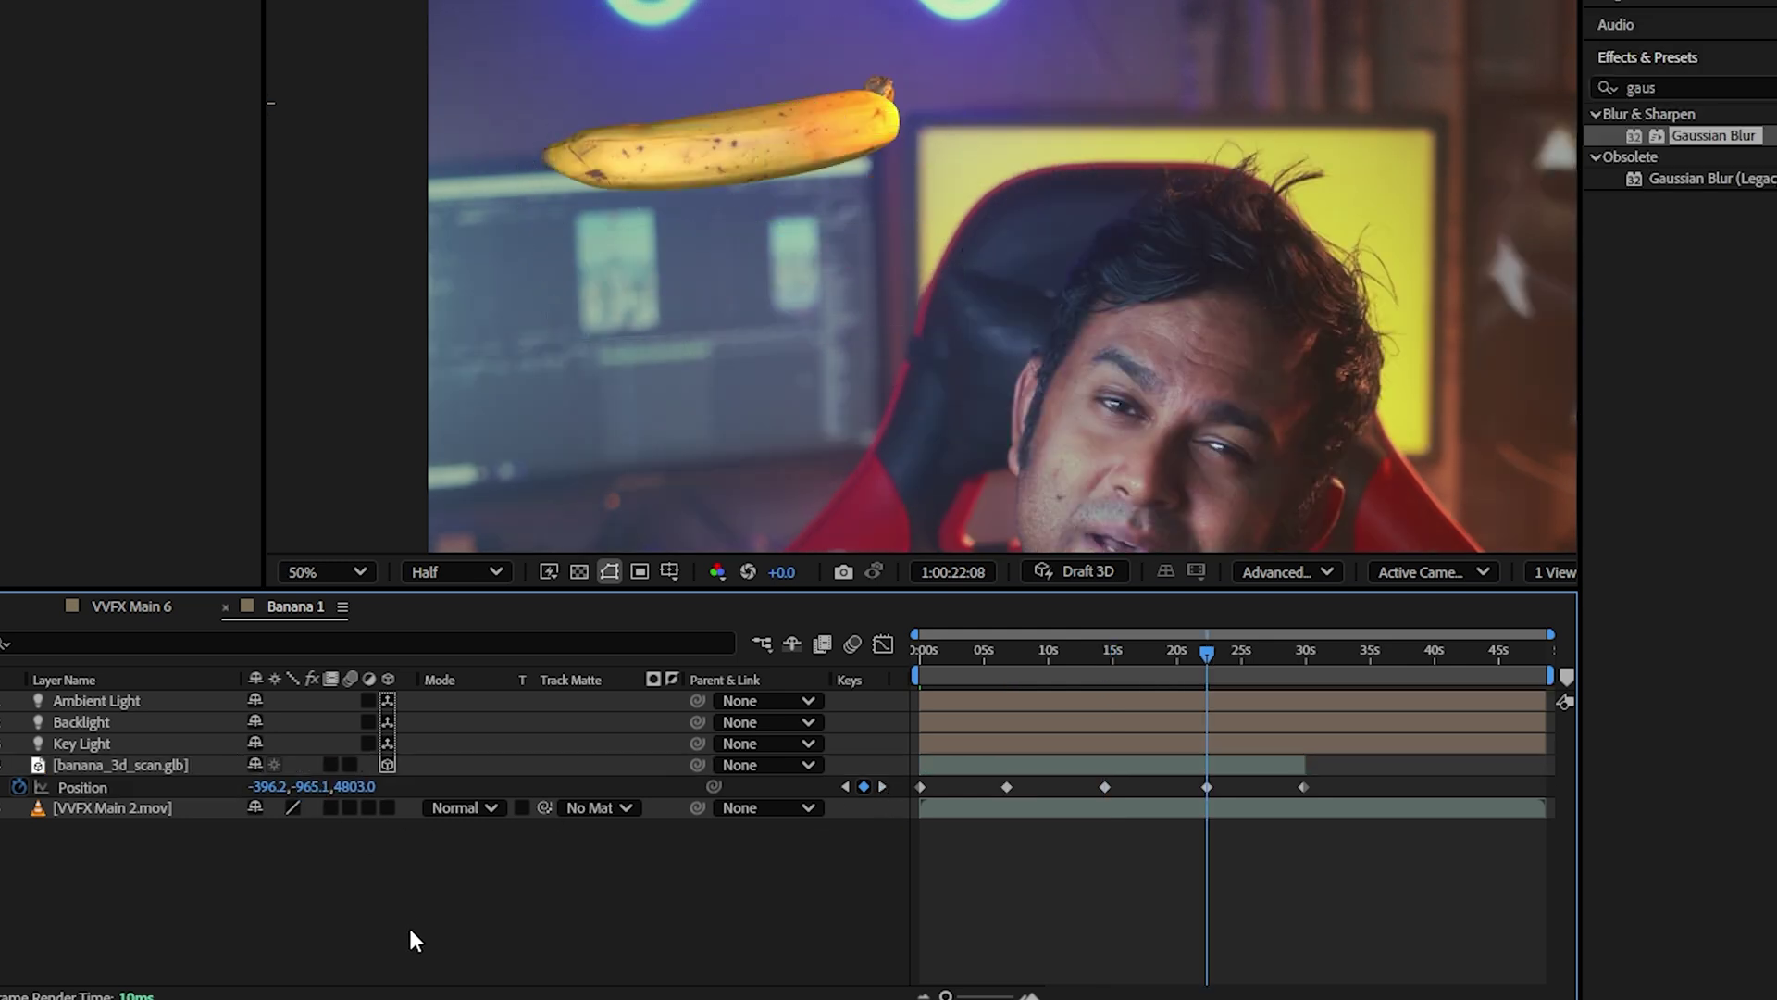
pyautogui.moveTo(929, 652); pyautogui.dragTo(1252, 657)
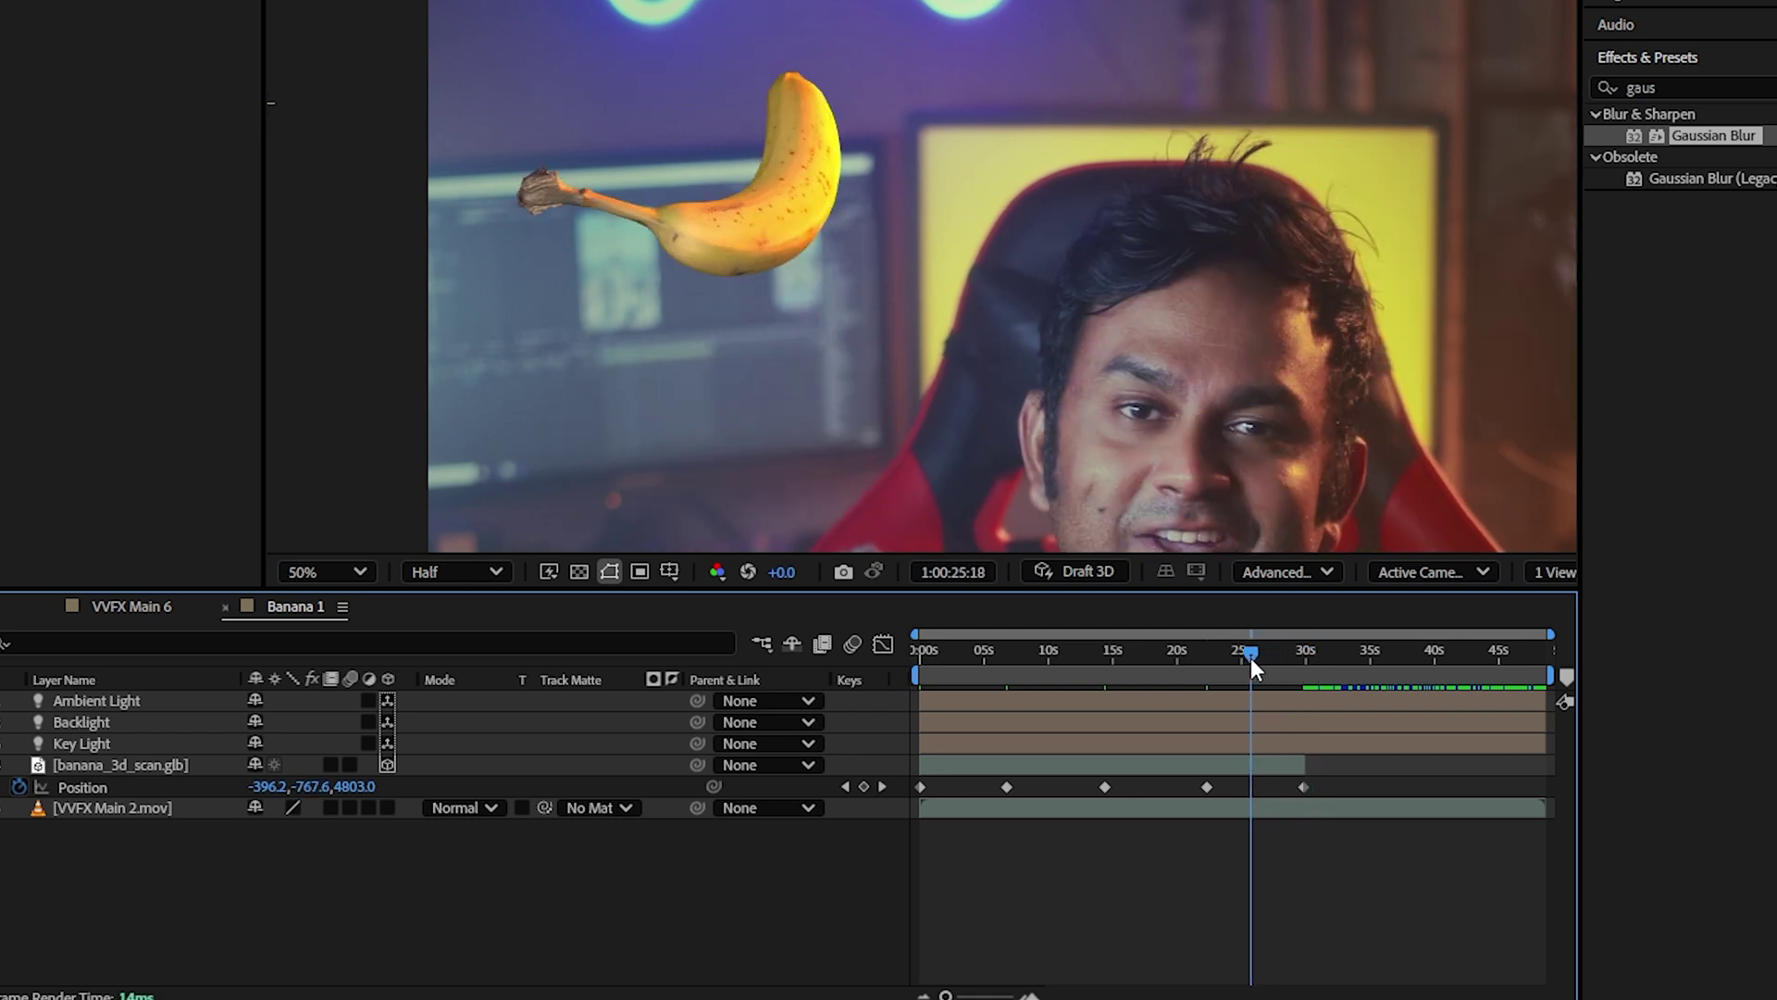
# In the Graph Editor, apply Easy Ease to all five Position keyframes and check the motion.
pyautogui.click(884, 645)
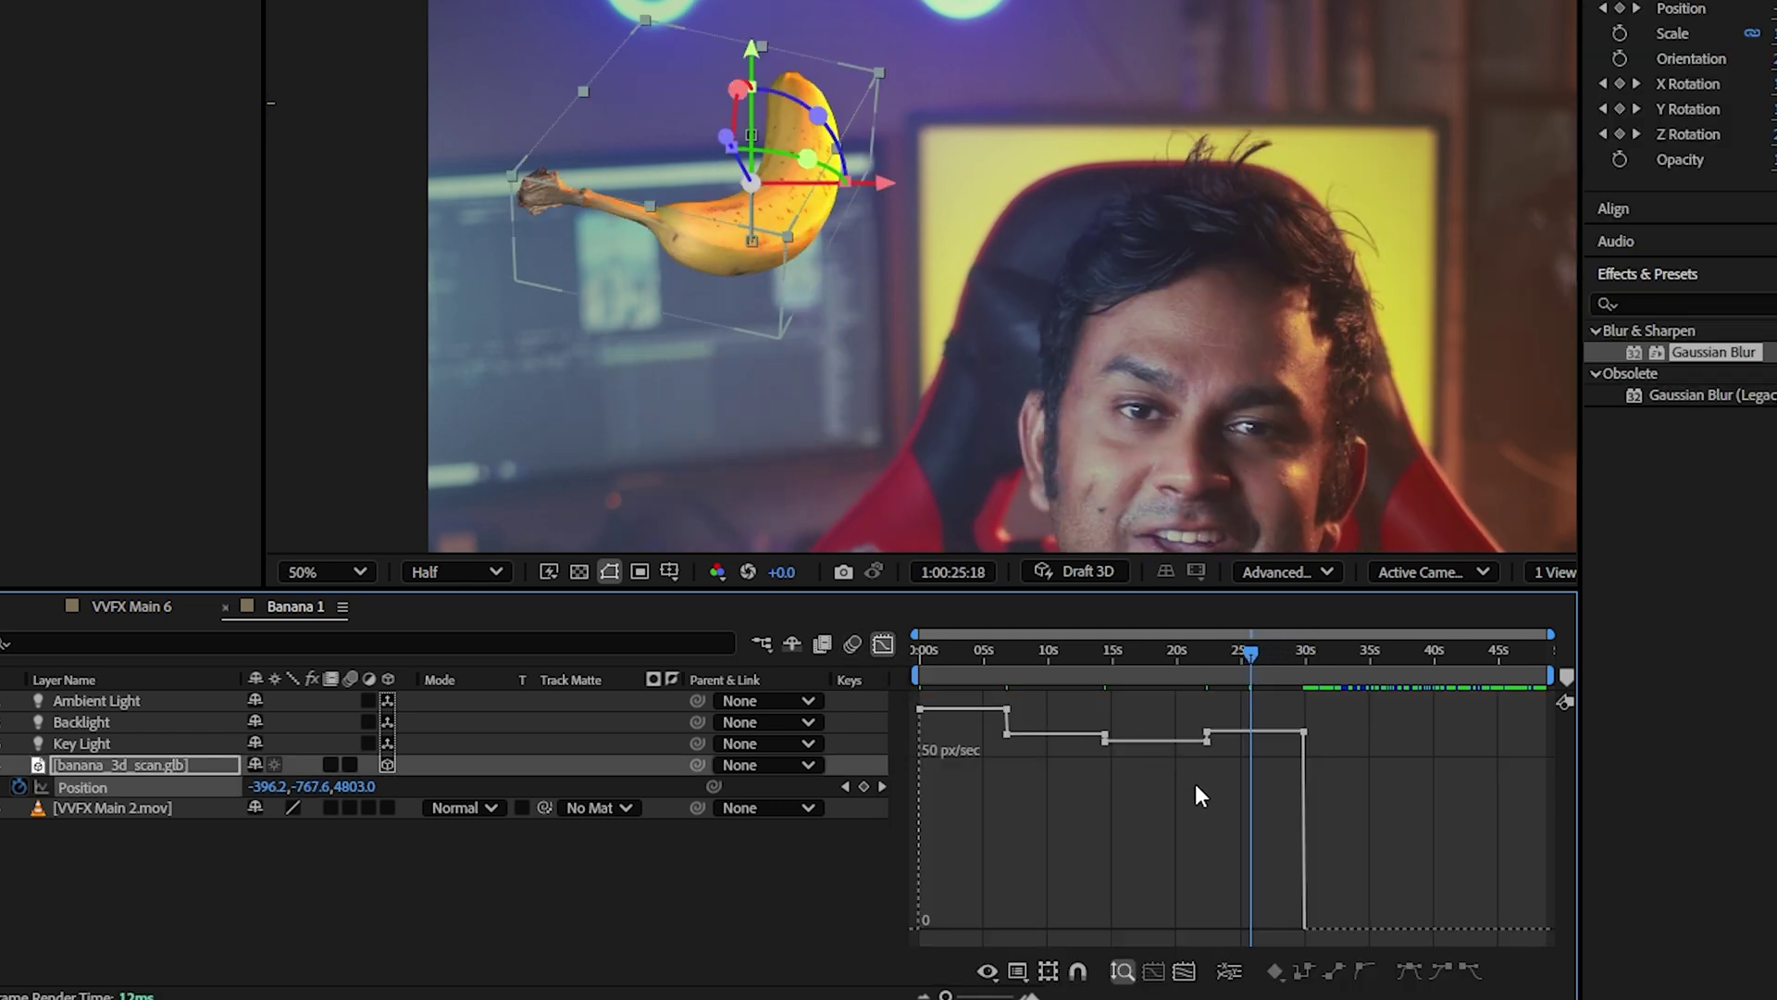
pyautogui.moveTo(1380, 920); pyautogui.dragTo(879, 676)
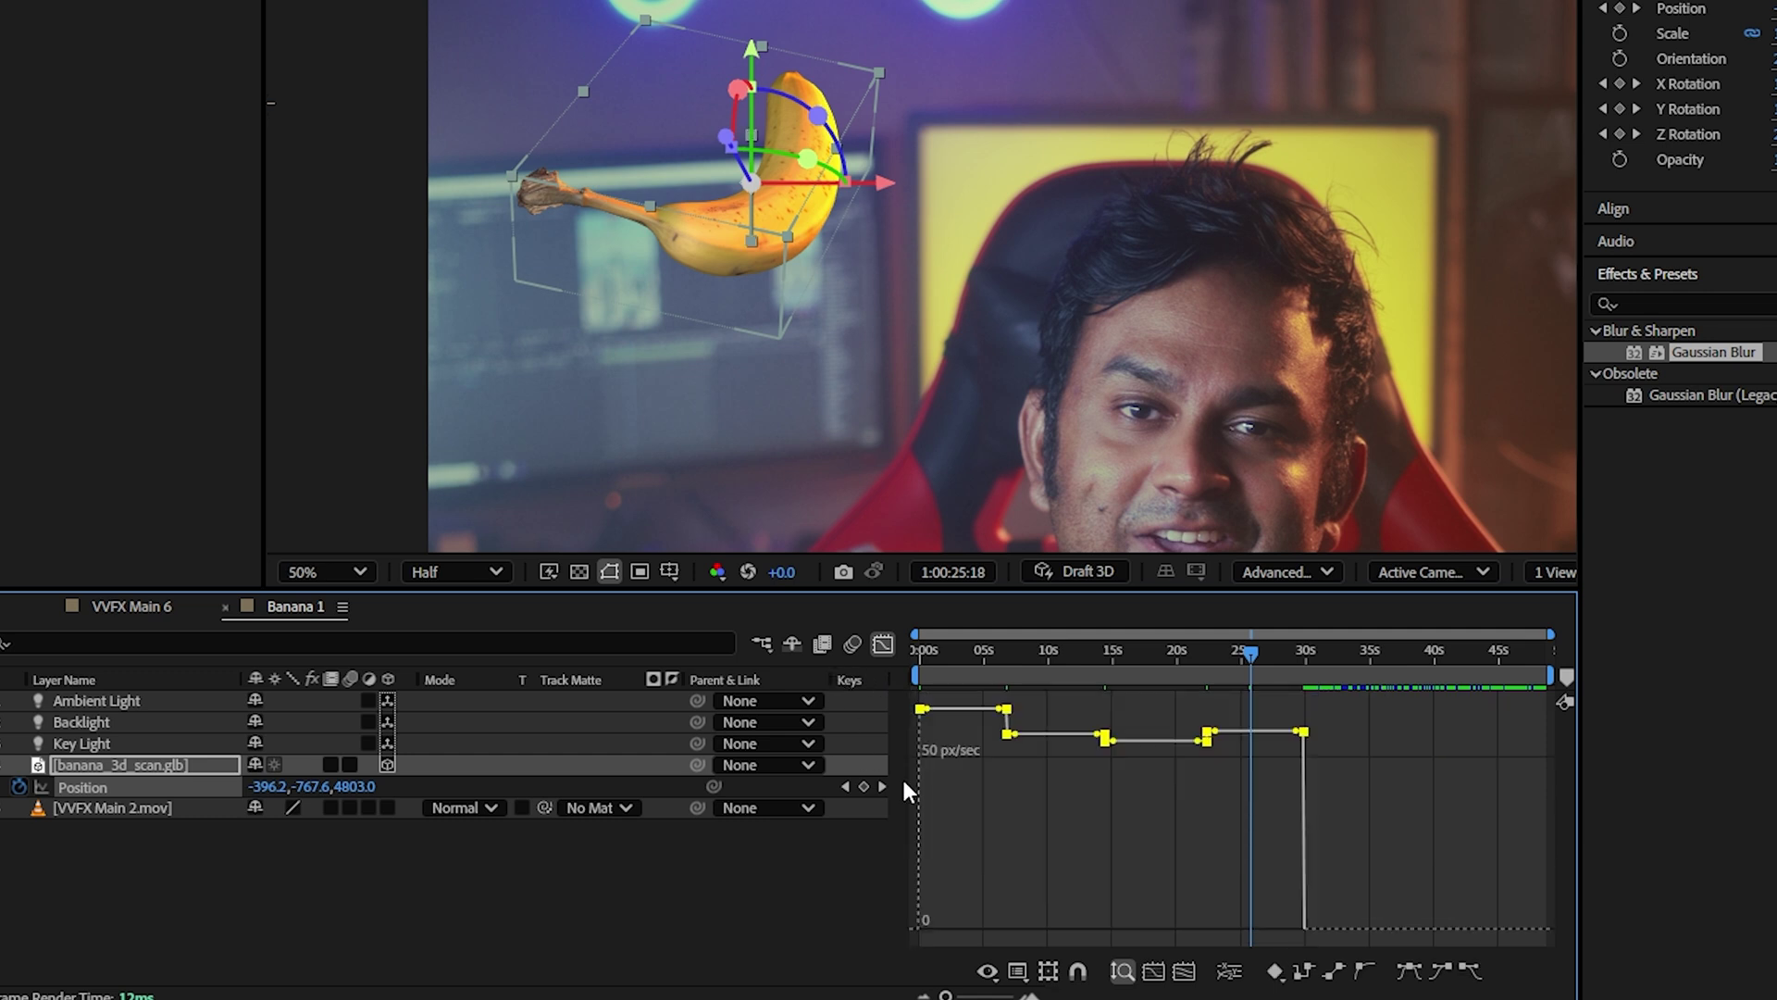
pyautogui.press('F9')
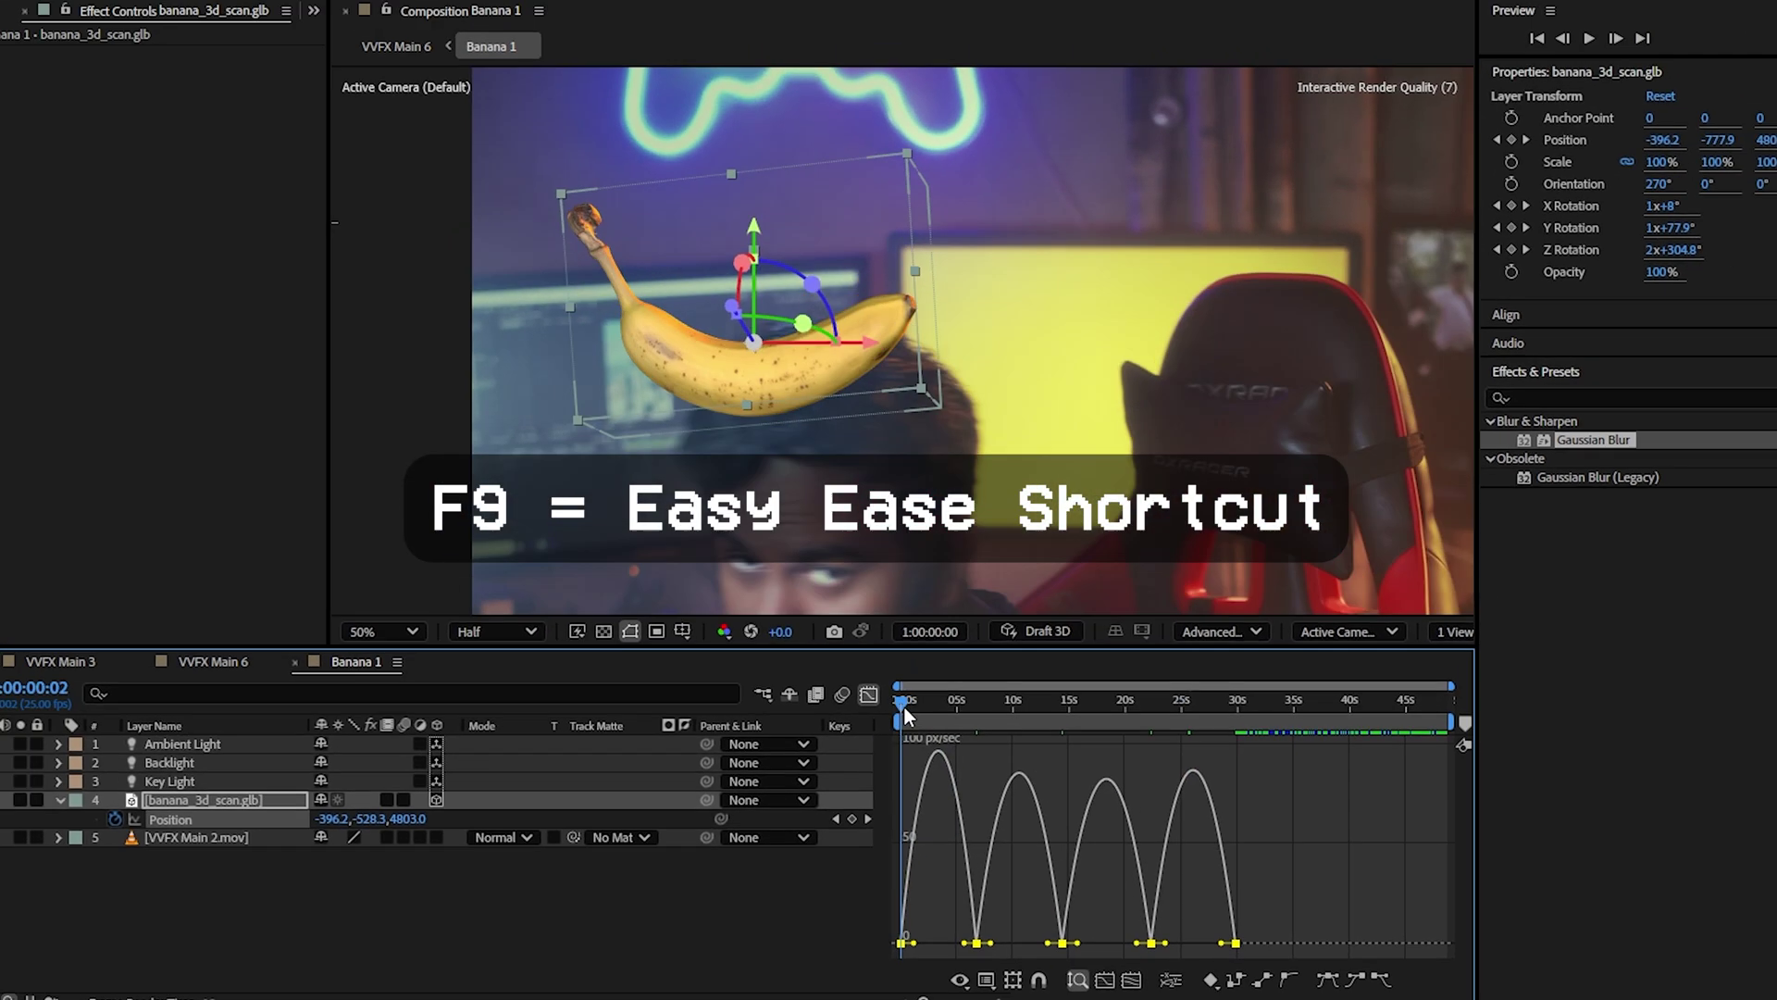
pyautogui.moveTo(932, 643); pyautogui.dragTo(1022, 660)
pyautogui.moveTo(980, 724); pyautogui.dragTo(1177, 737)
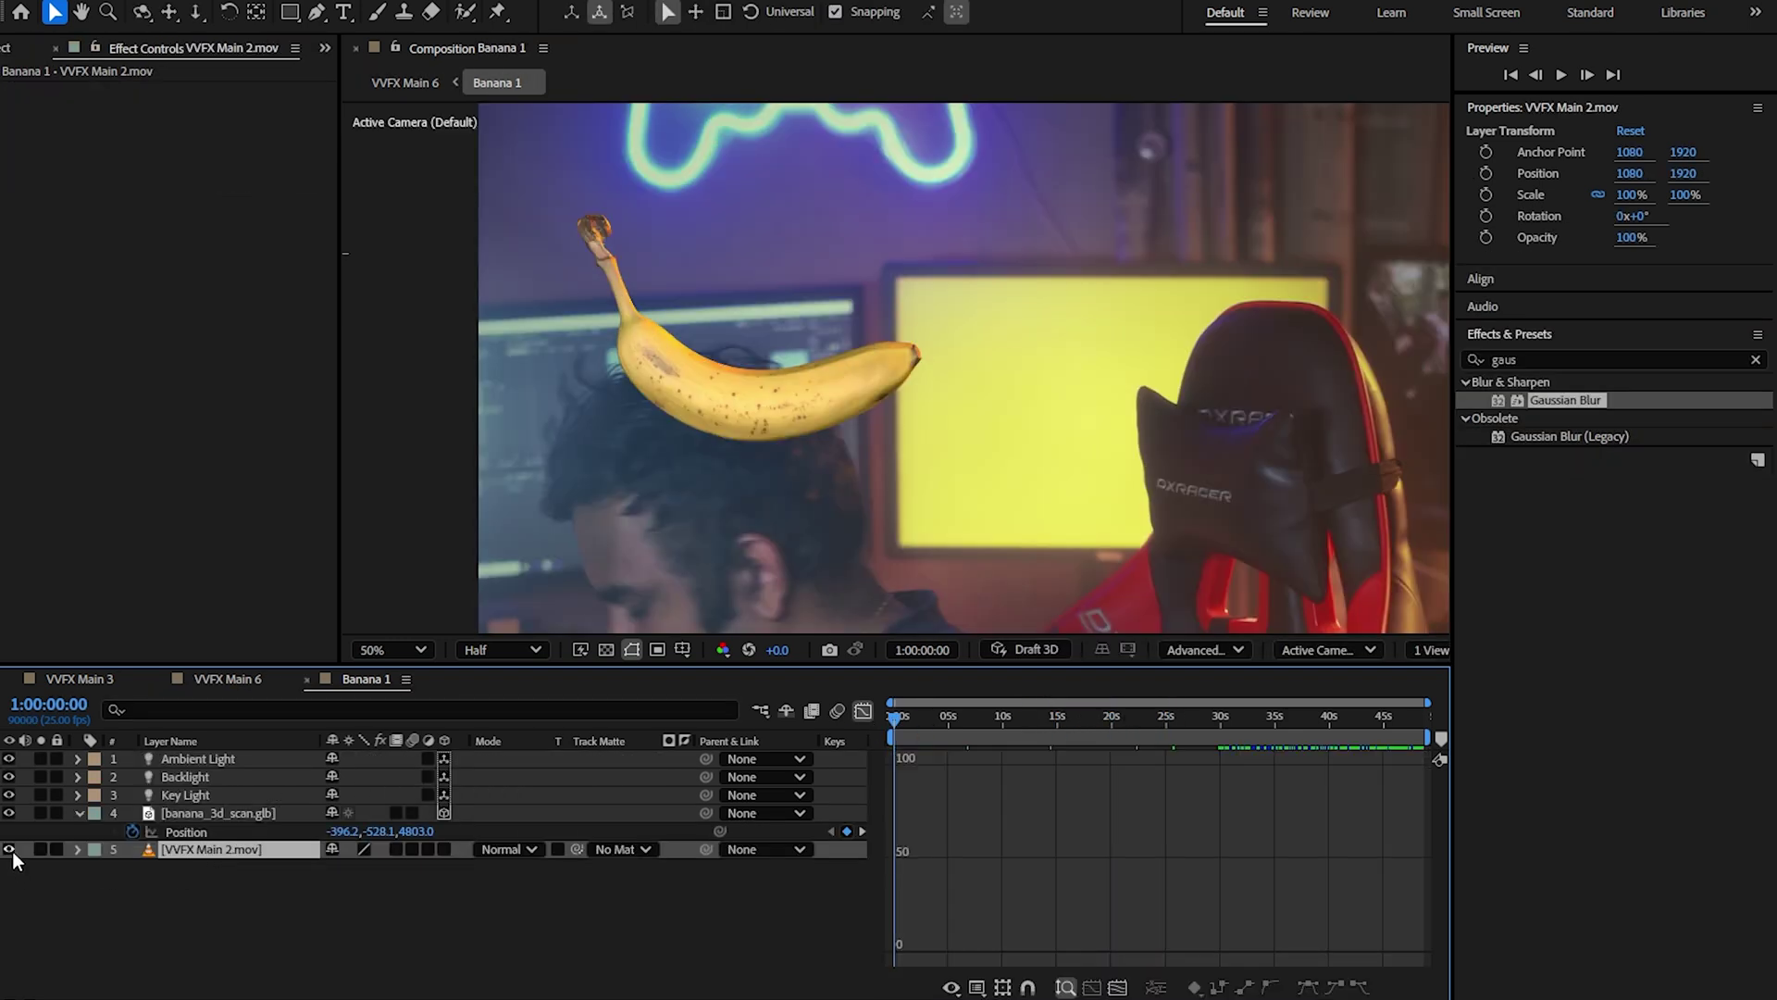
# Hide VVFX Main 2.mov inside Banana 1, then play back the VVFX Main 6 composite.
pyautogui.click(9, 850)
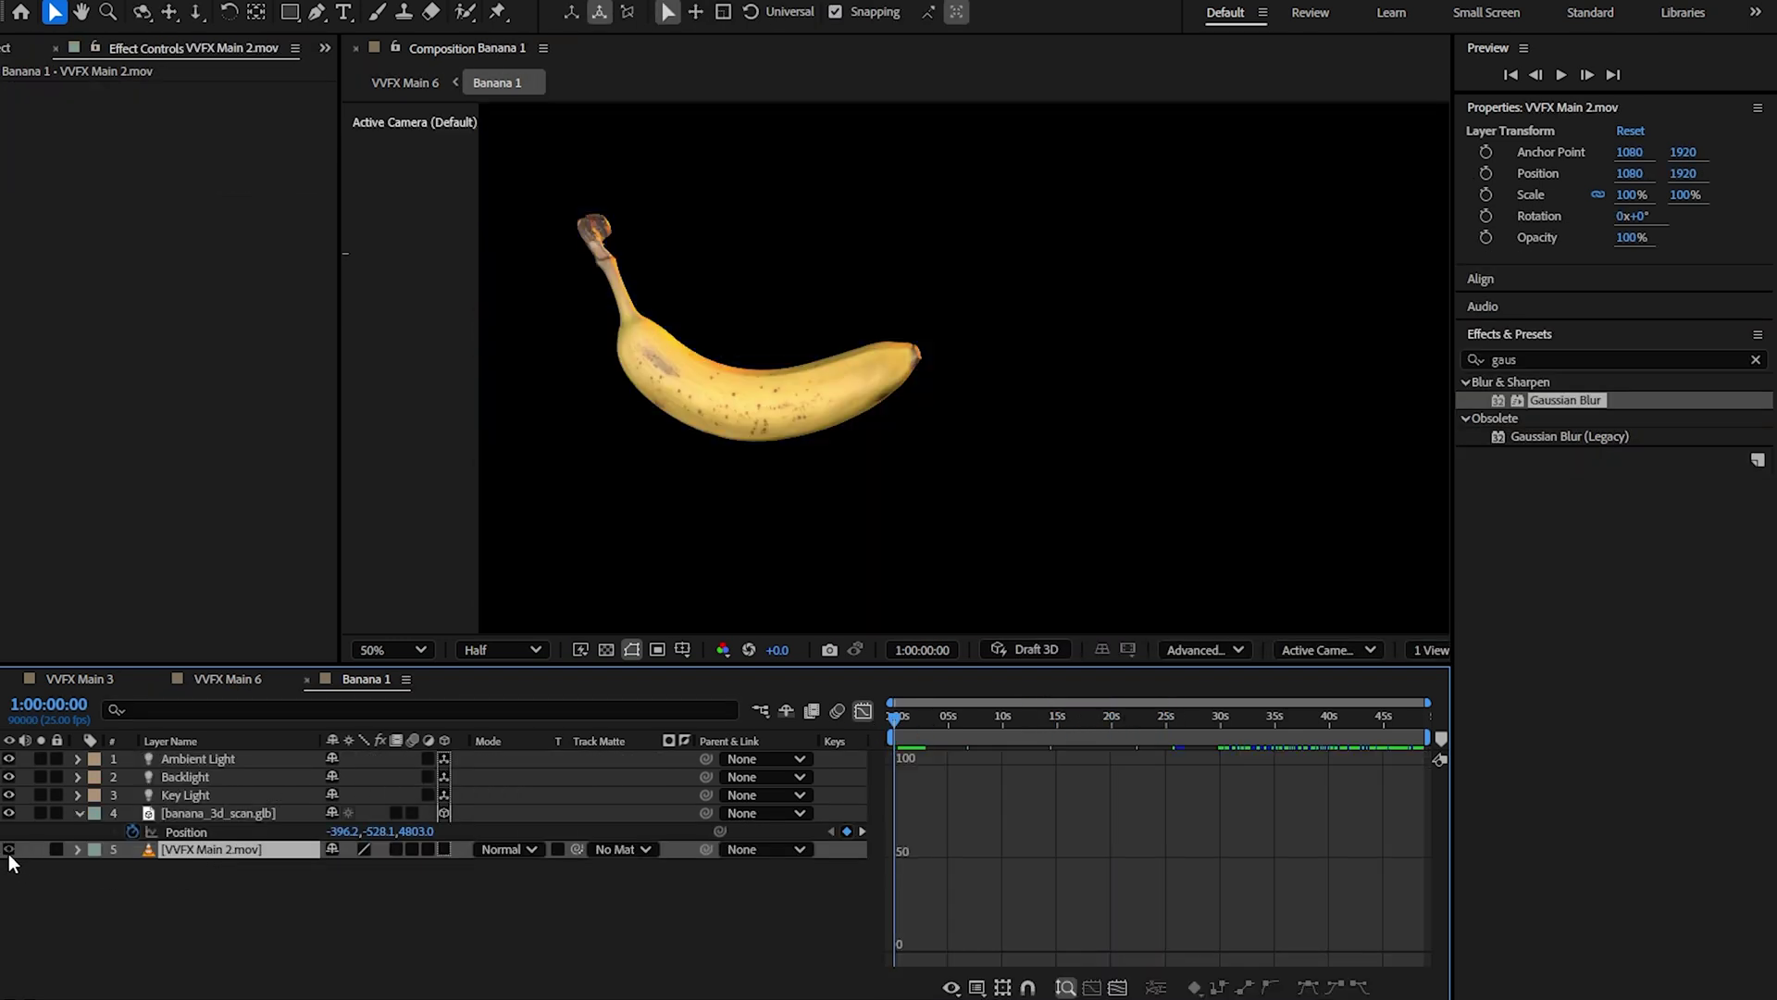
pyautogui.click(233, 688)
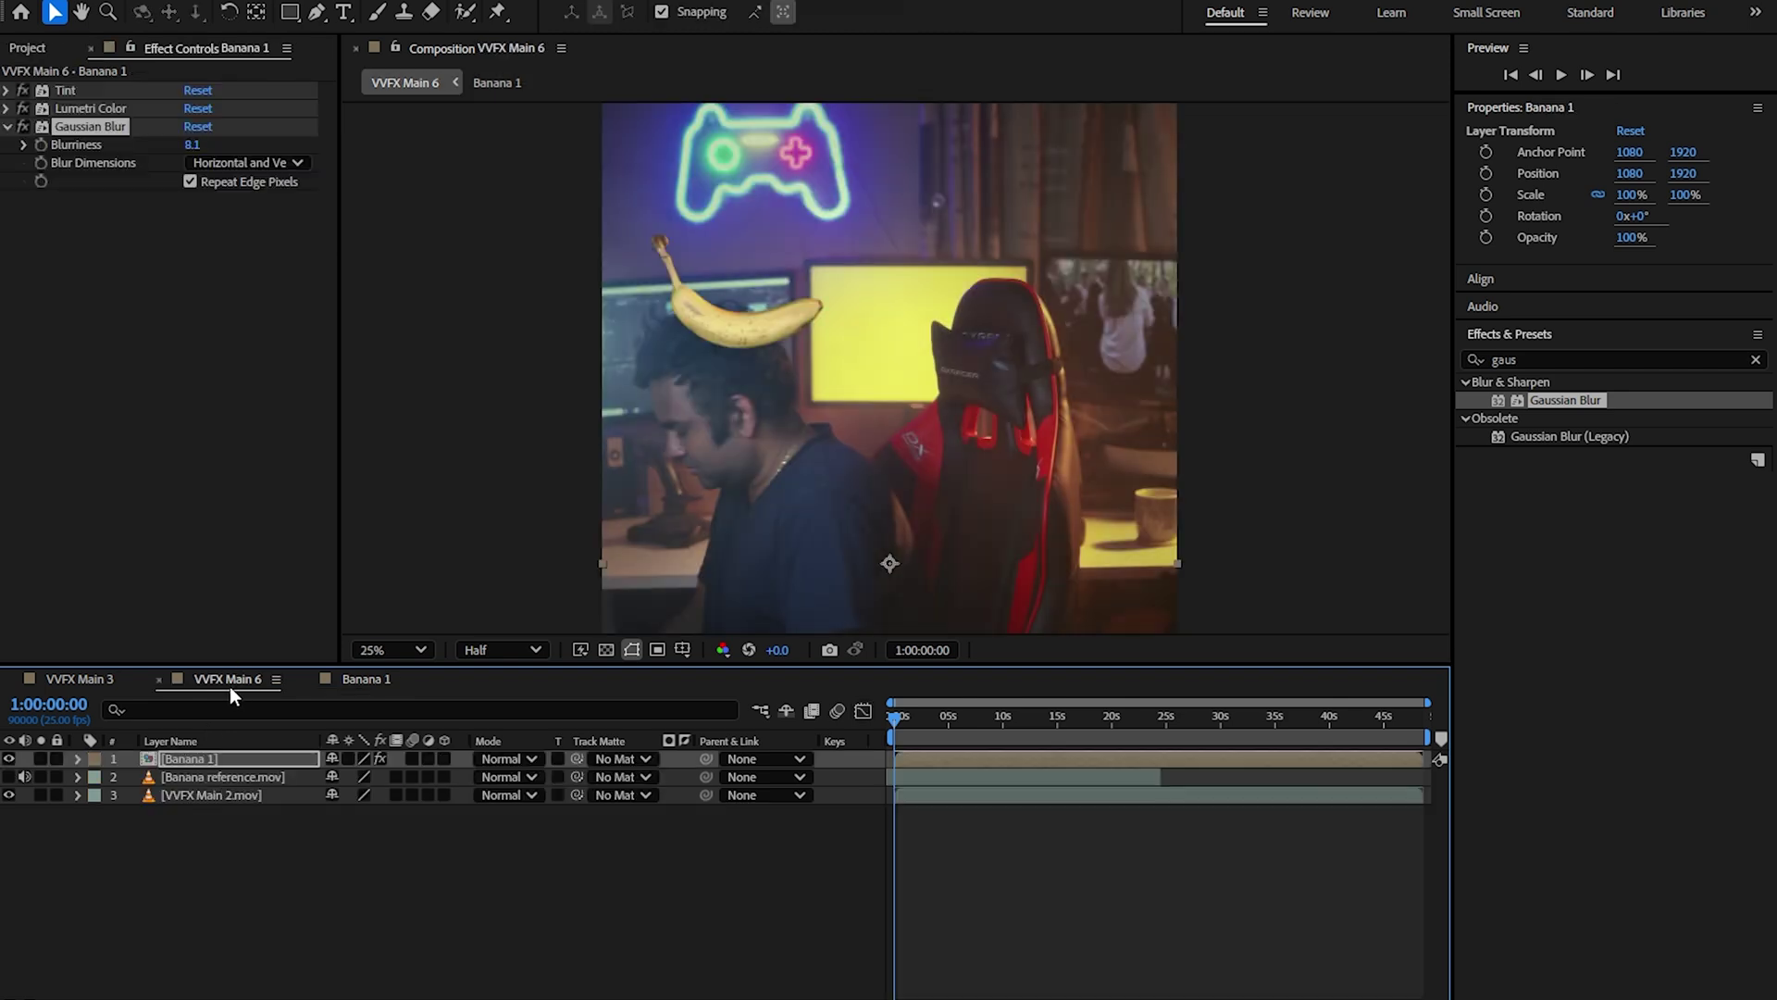
pyautogui.press('space')
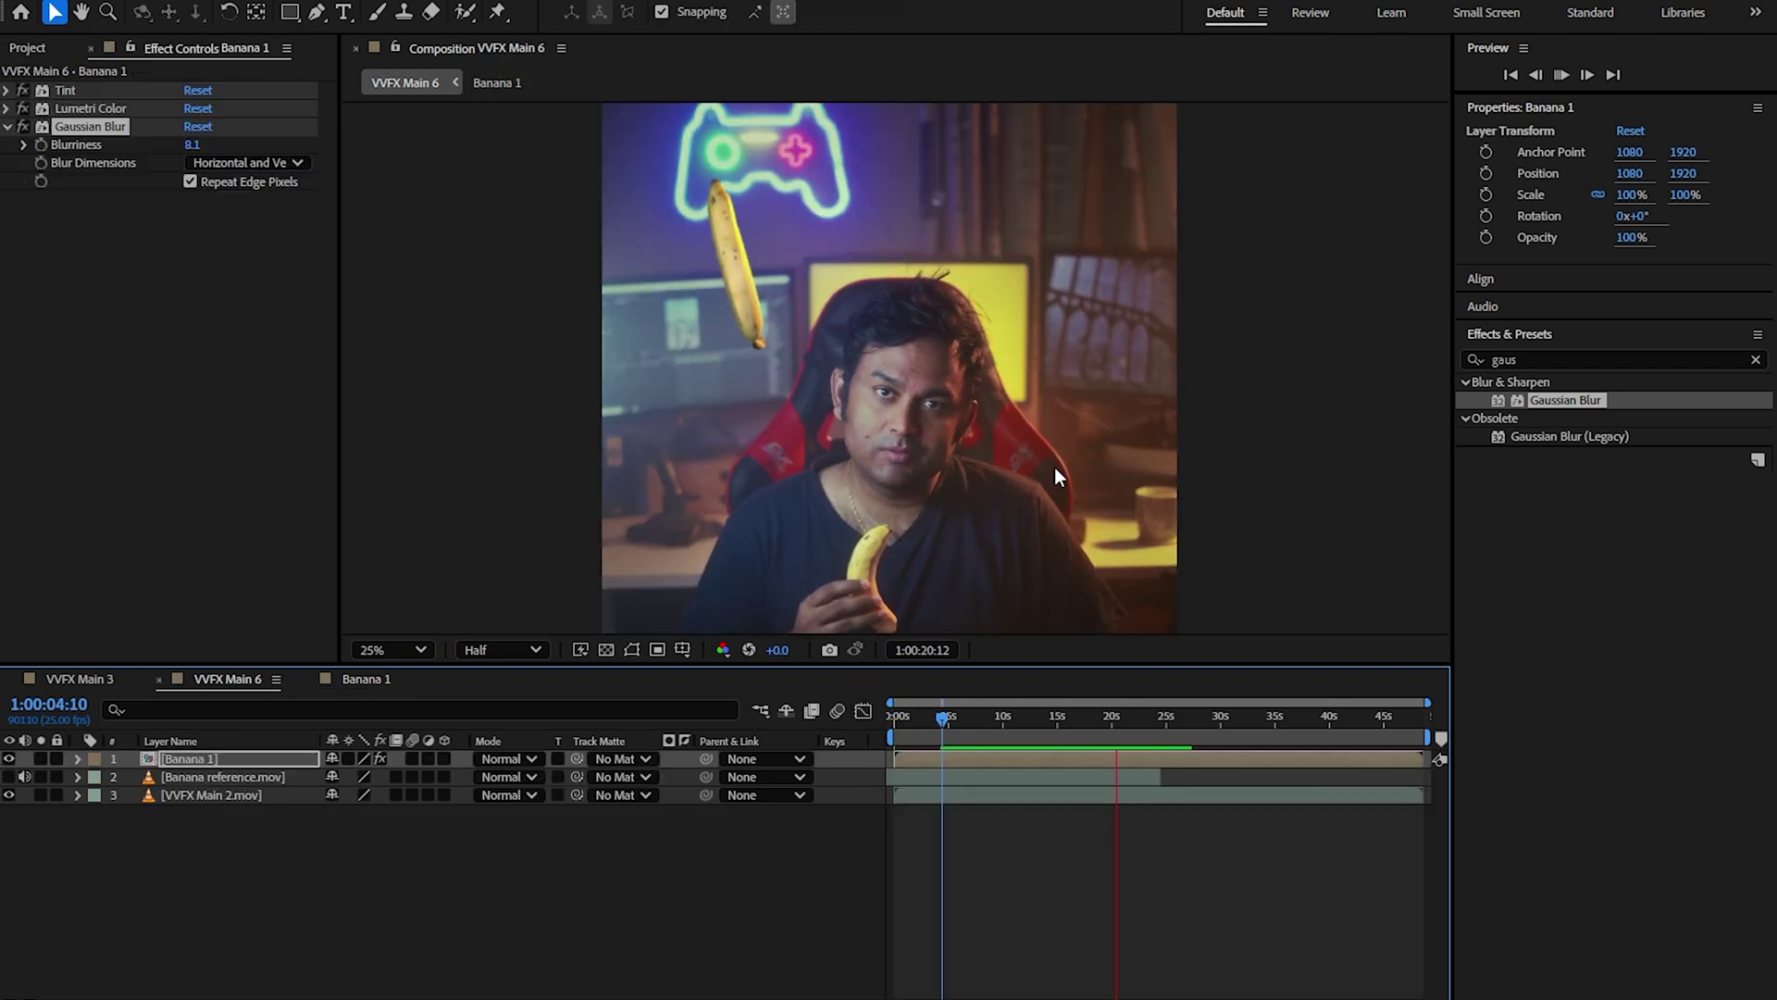